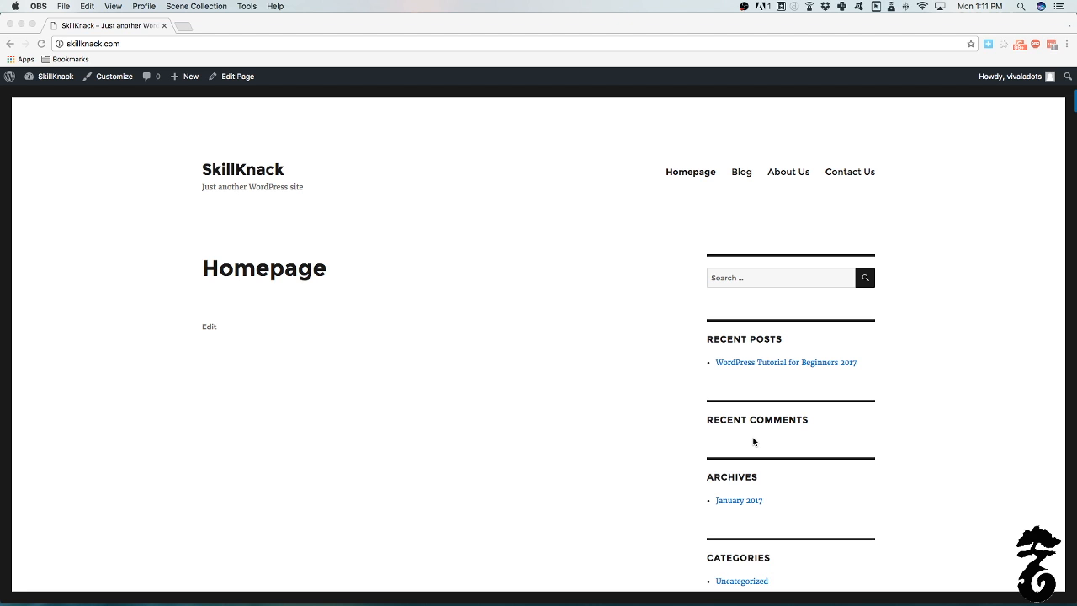
Open managewp.com in a new browser tab and sign in with the prefilled account credentials.
left_click(188, 31)
left_click(187, 29)
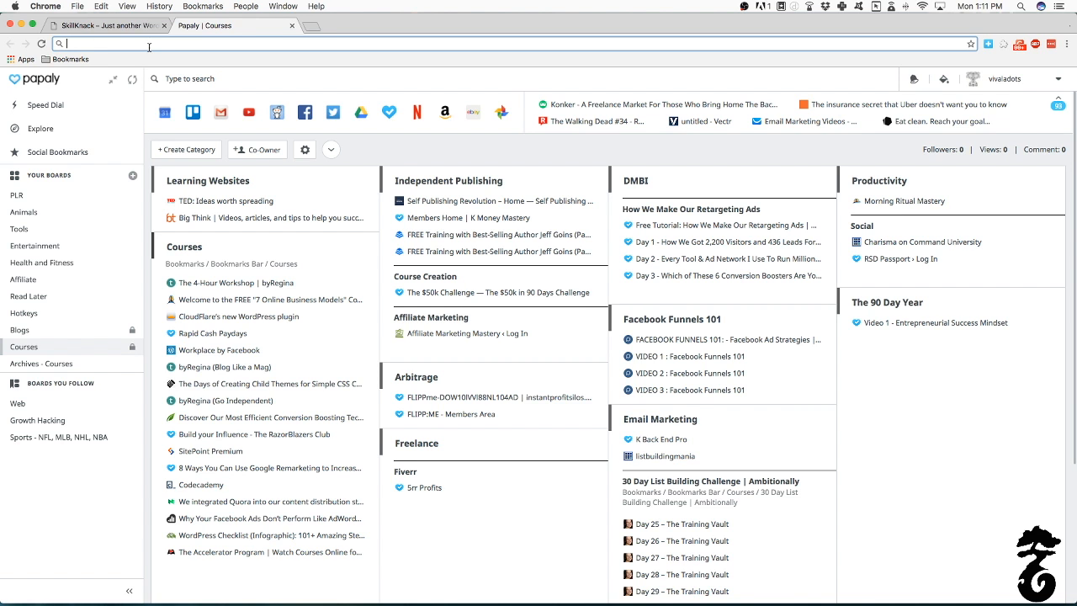
type("ma")
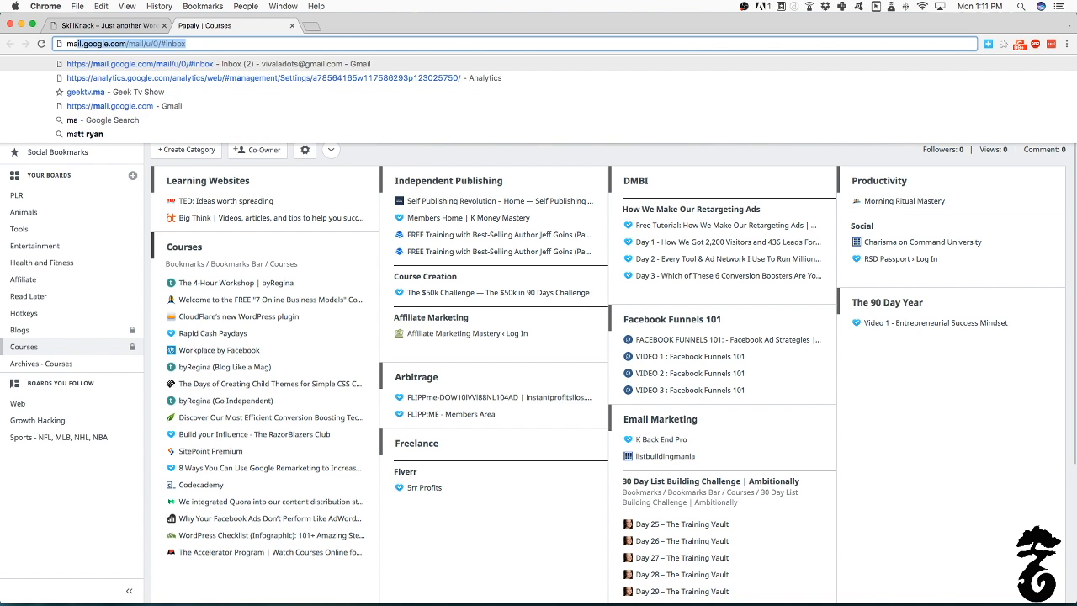
type("nagewp.com")
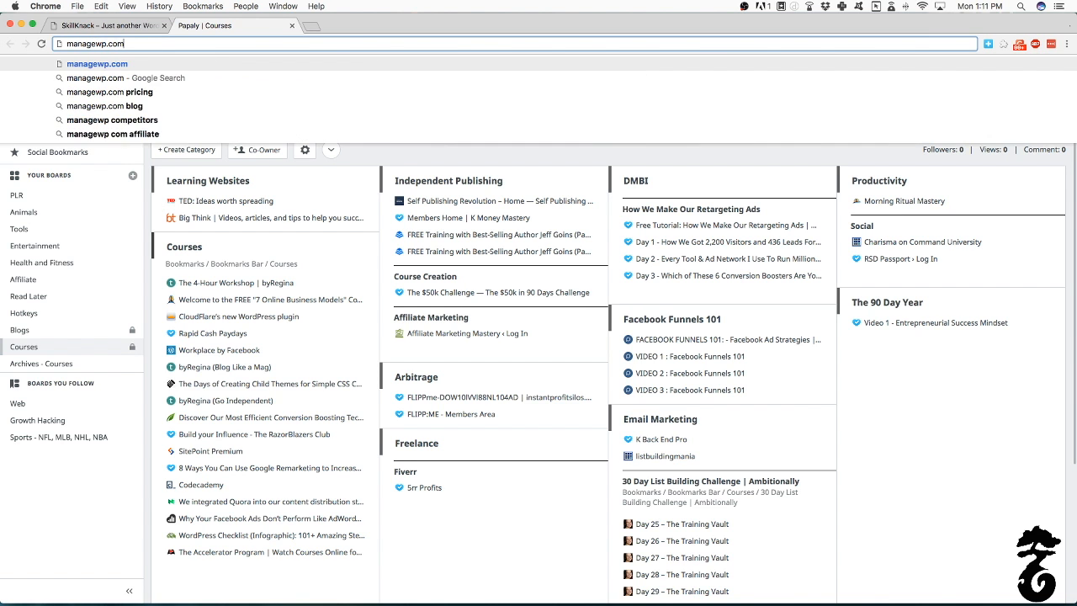
key("Return")
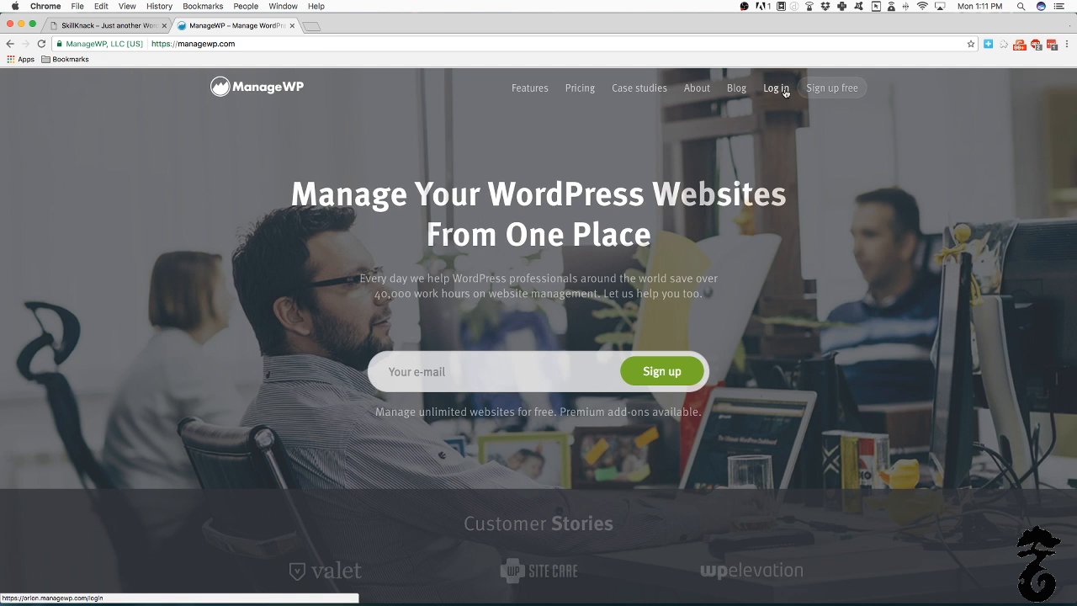
left_click(776, 88)
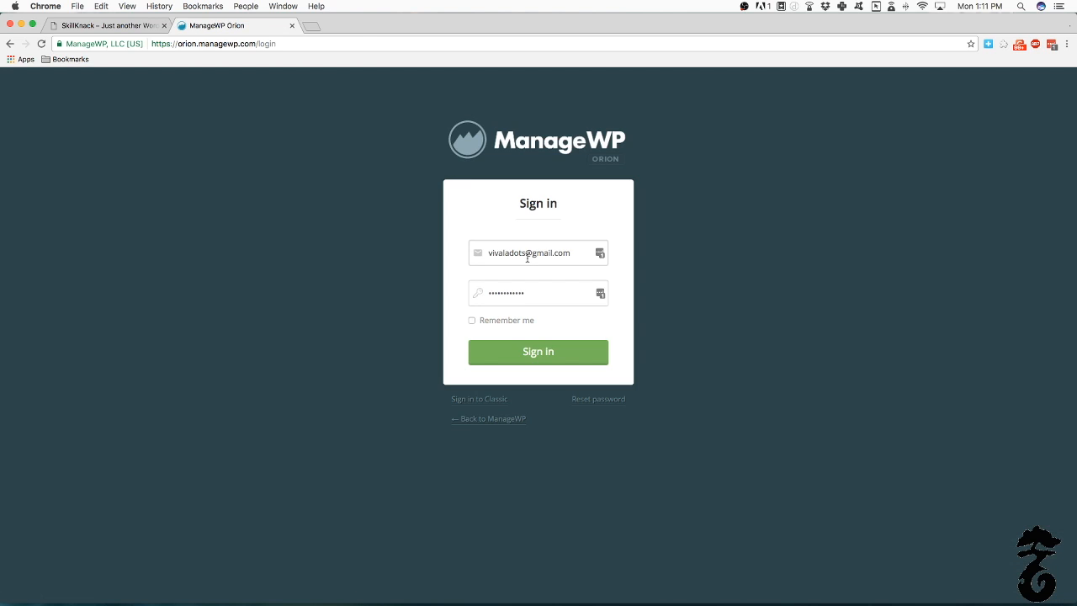
left_click(511, 352)
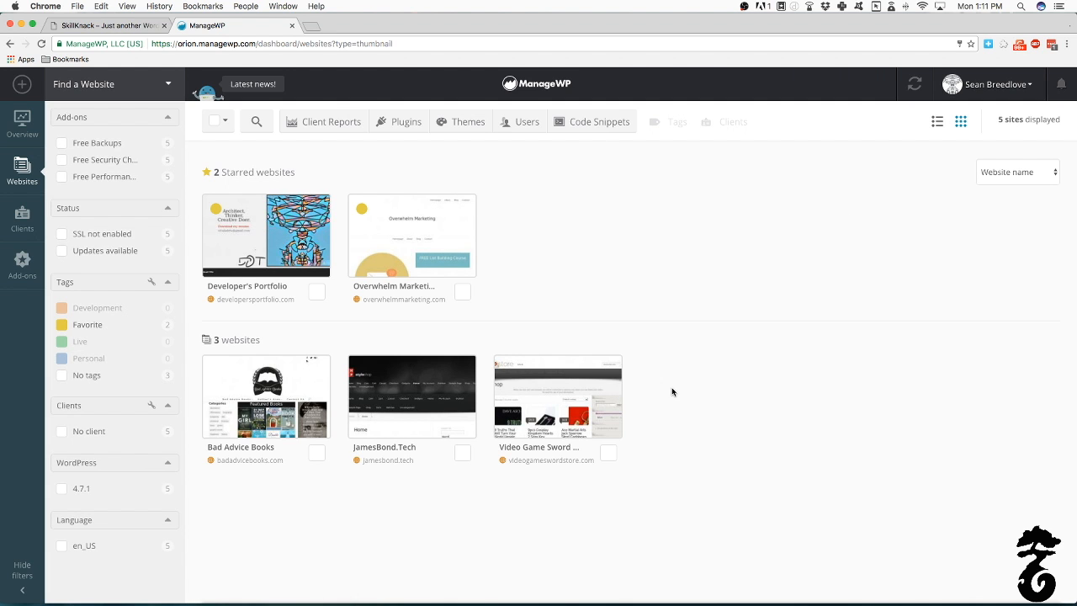
Run all available plugin, theme and WordPress updates for the managed sites from the overview.
left_click(8, 122)
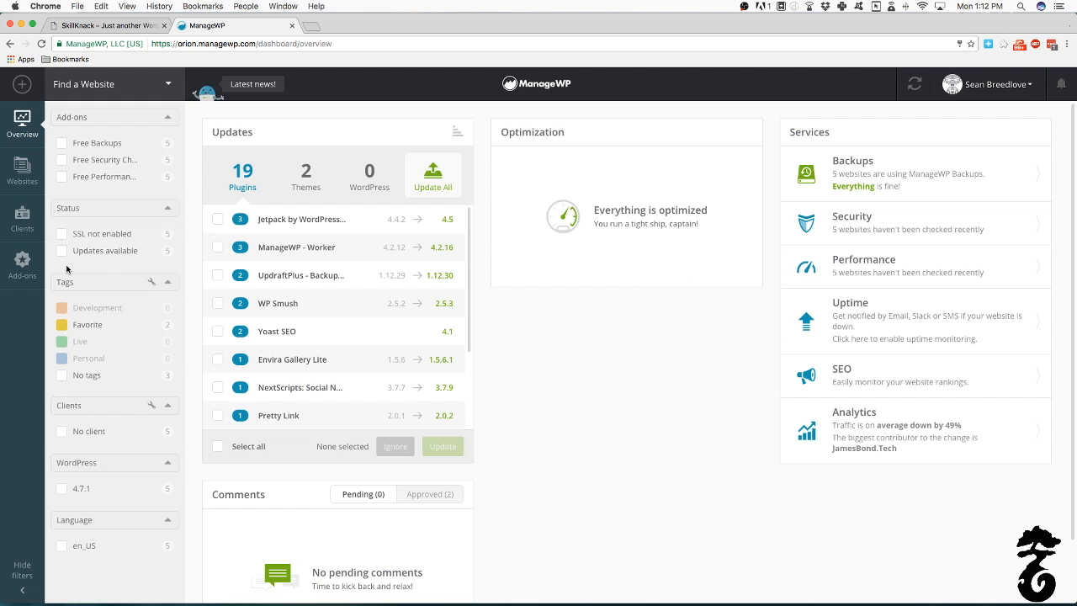
left_click(20, 185)
left_click(452, 186)
left_click(661, 369)
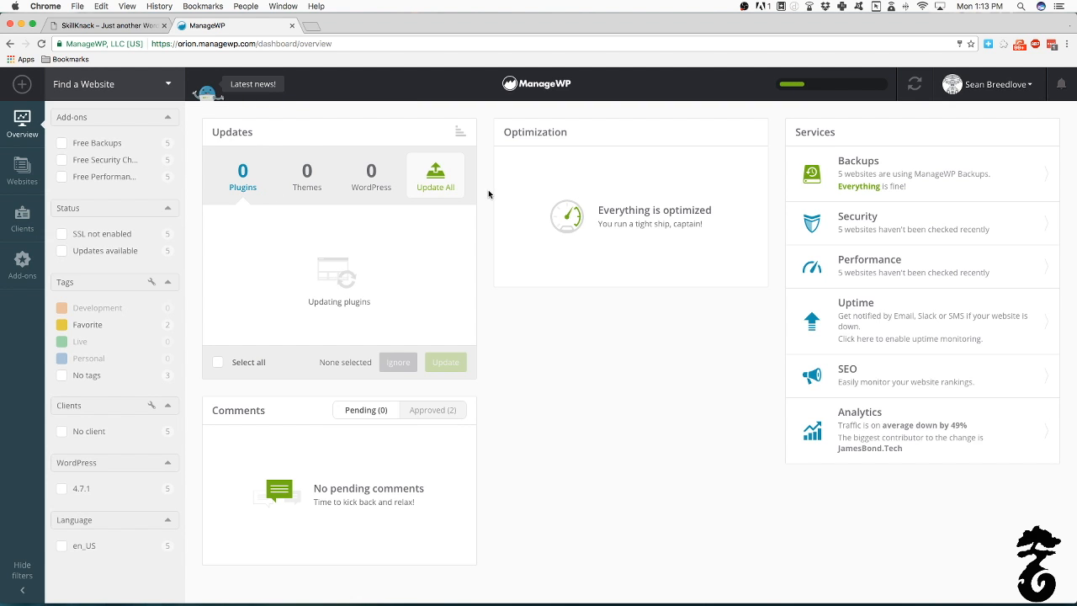
key("XF86AudioLowerVolume")
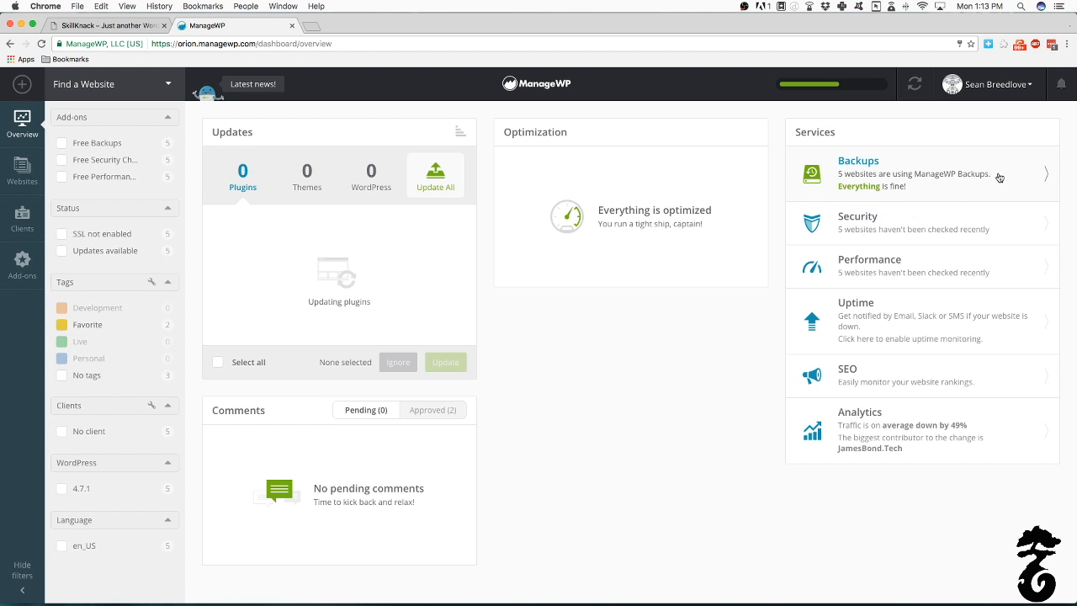
Review the Backups service details and the theme and plugin update lists in the overview, dismissing the open notifications.
left_click(1004, 178)
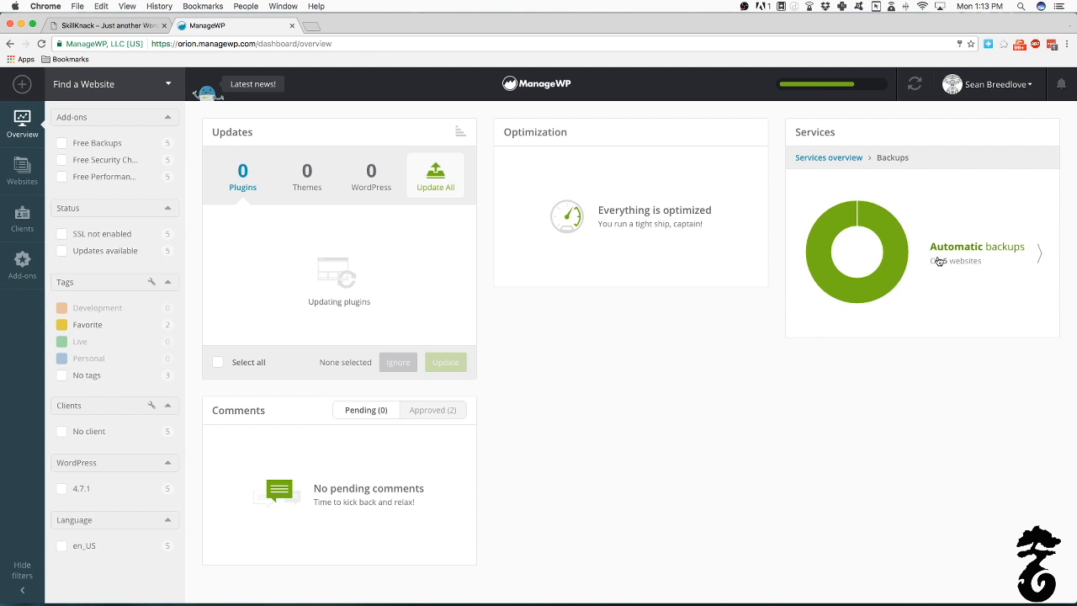
left_click(811, 160)
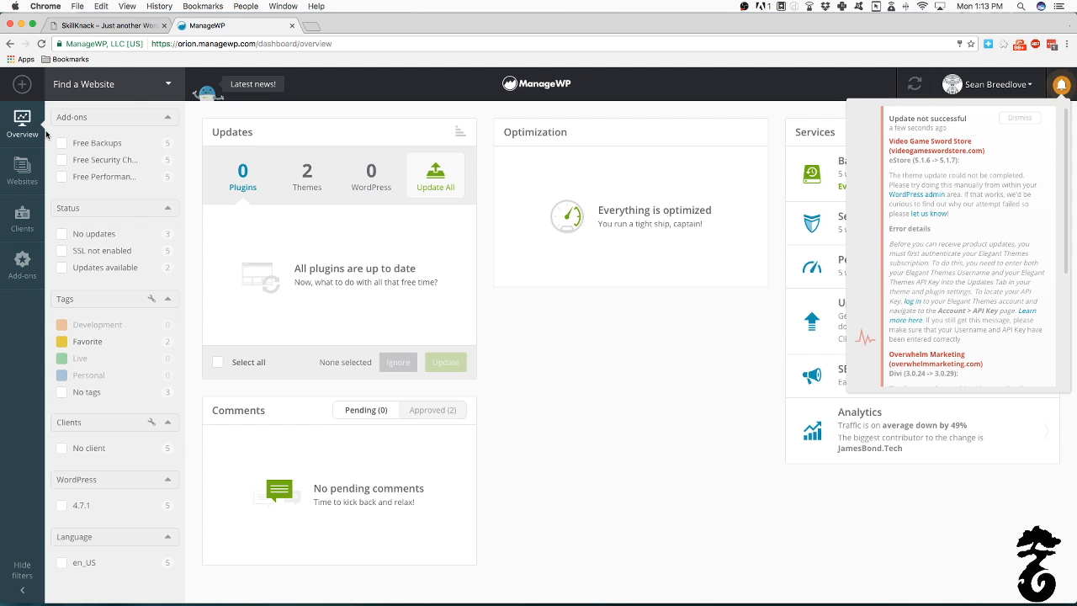
left_click(1063, 89)
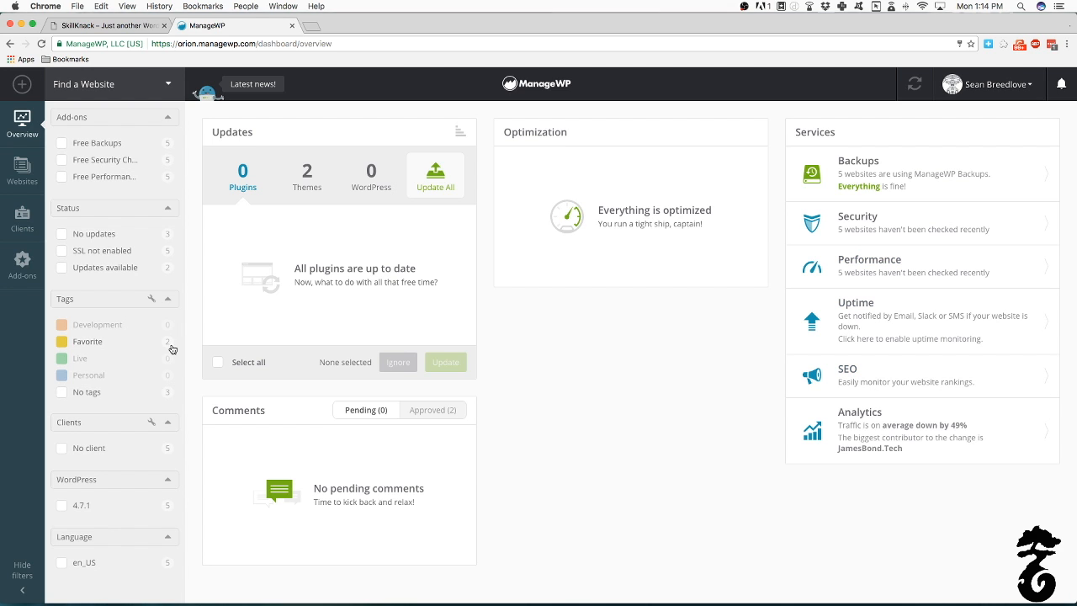
left_click(309, 187)
left_click(245, 181)
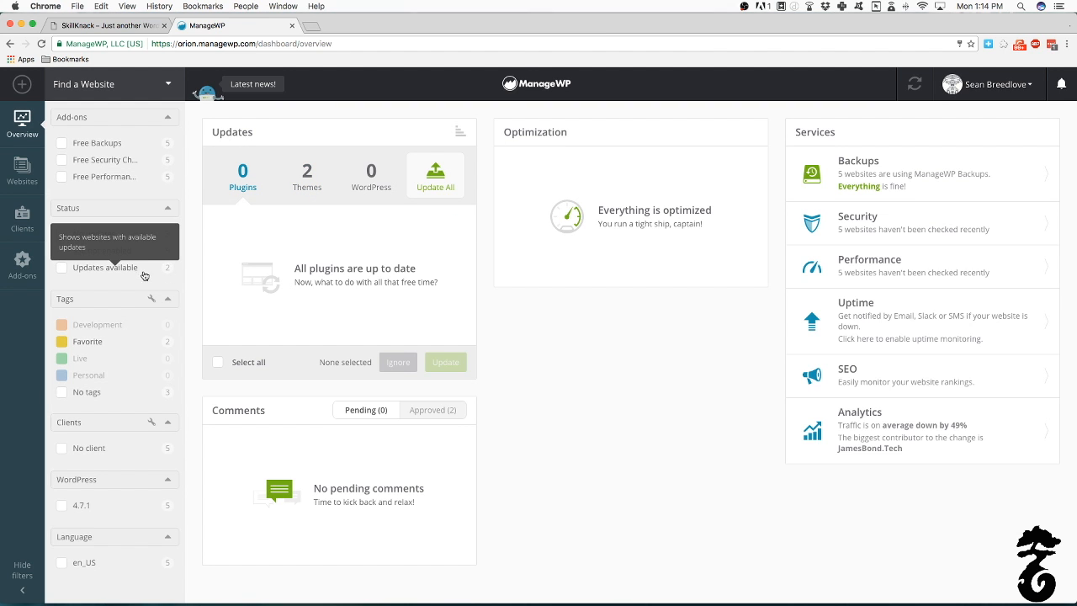
left_click(108, 27)
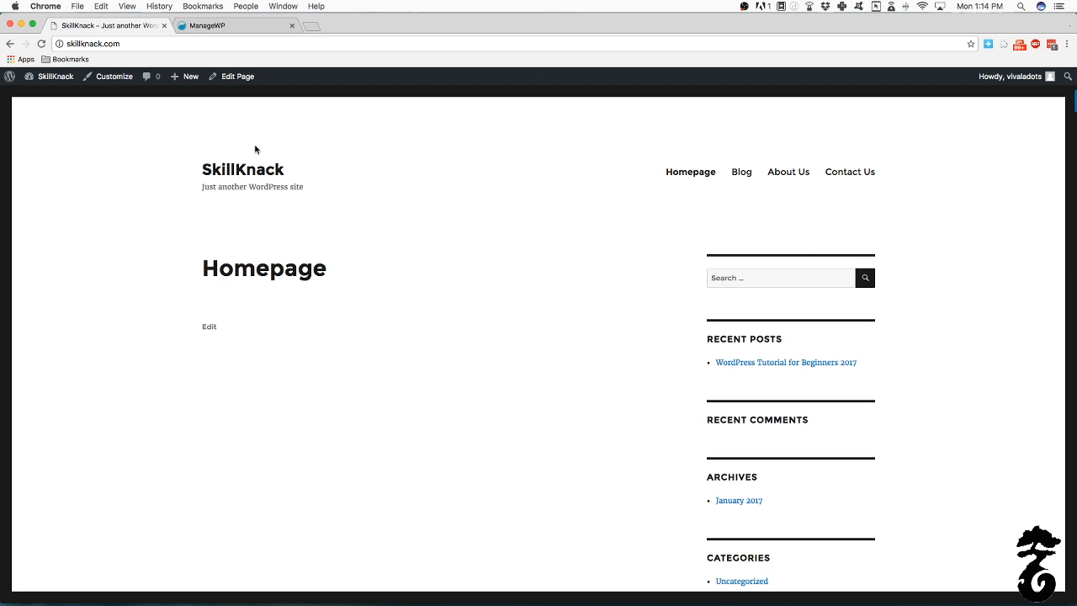
left_click(202, 28)
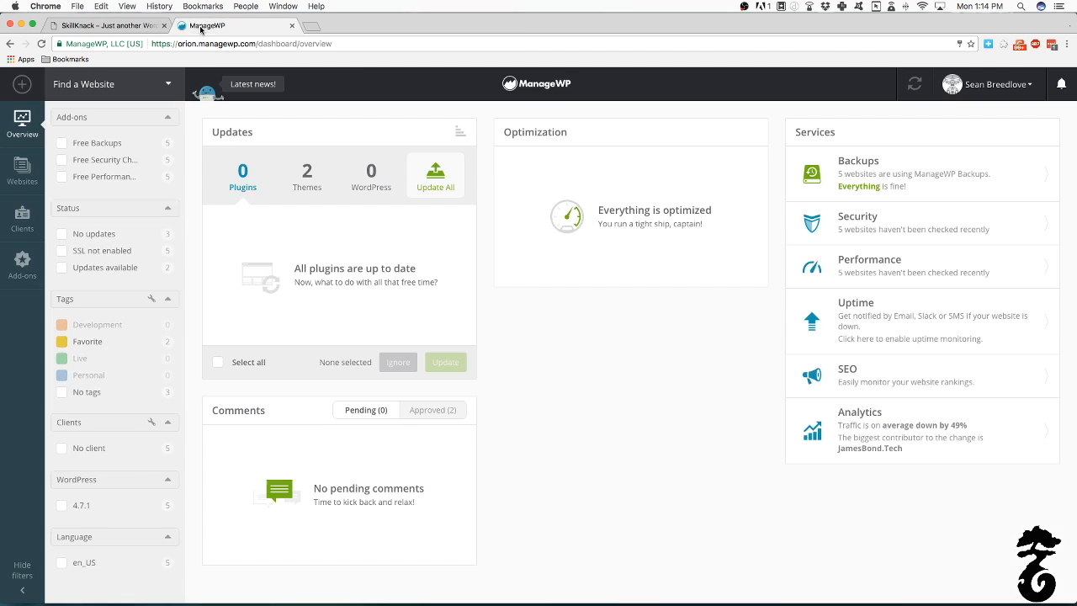
left_click(21, 84)
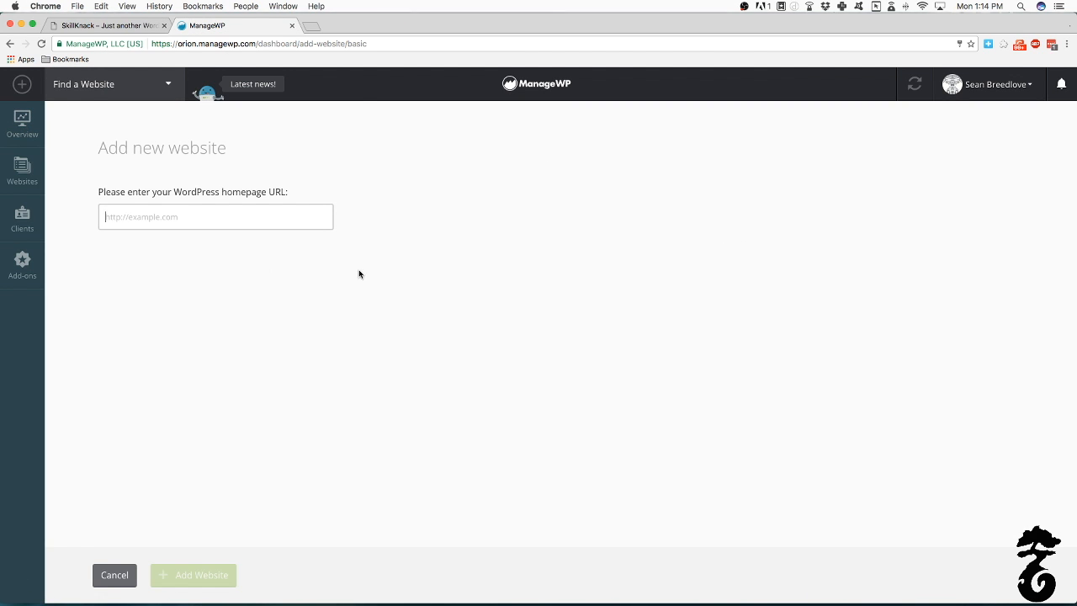
left_click(233, 210)
type("http")
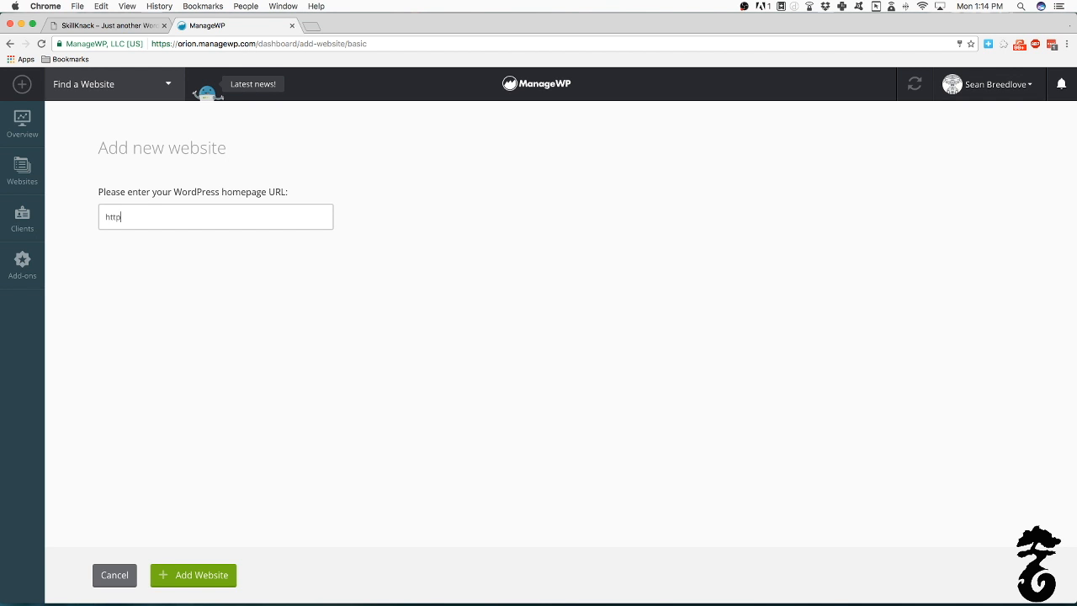
type("://www.")
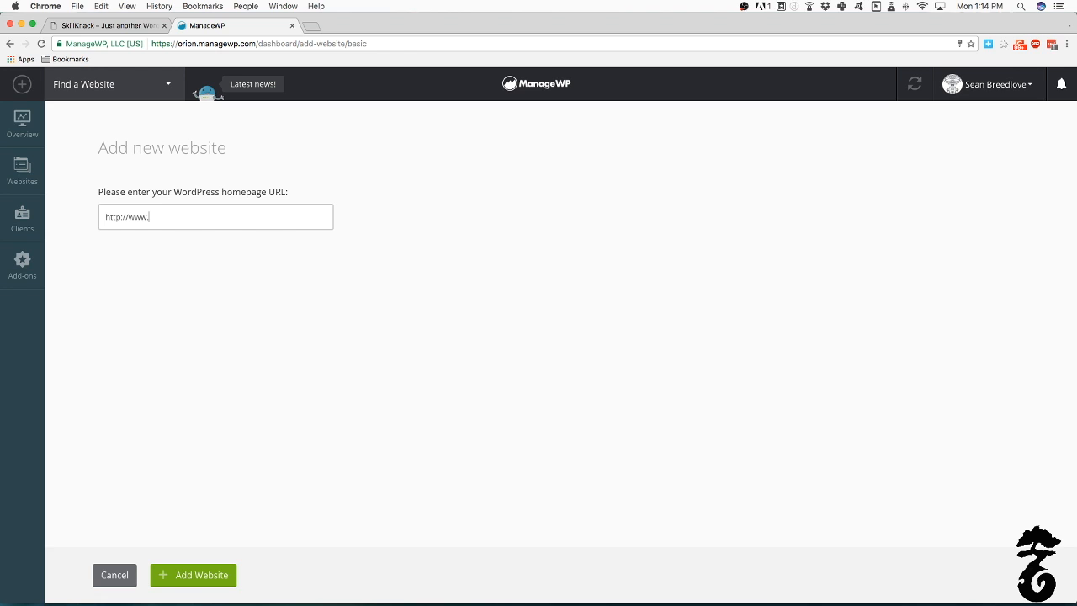
type("skillknack.com")
key("Return")
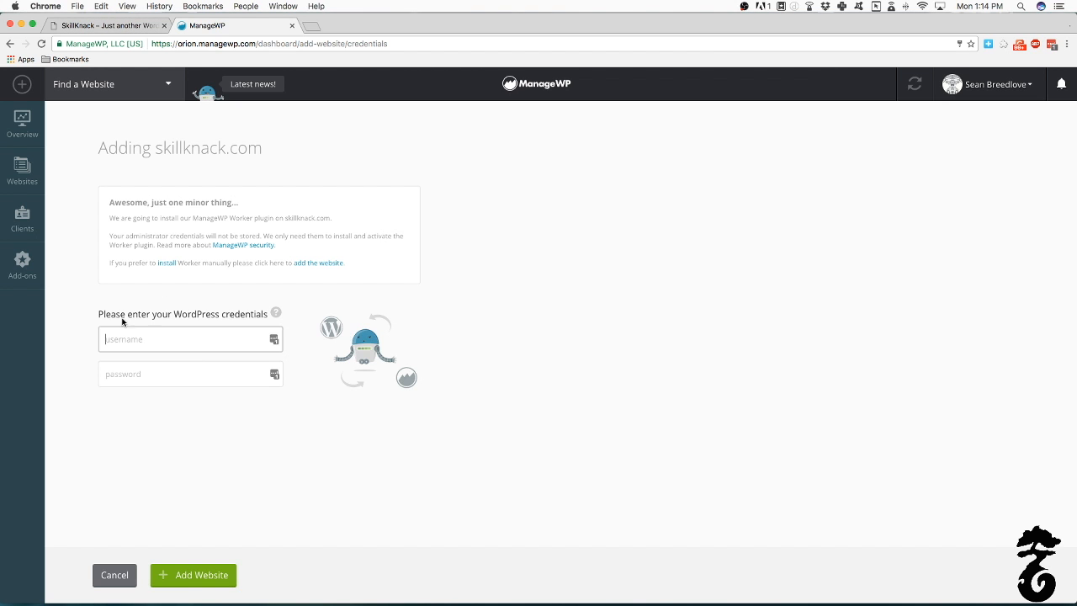
Try filling the WordPress username and password for skillknack.com from the saved managewp.com login.
left_click(273, 339)
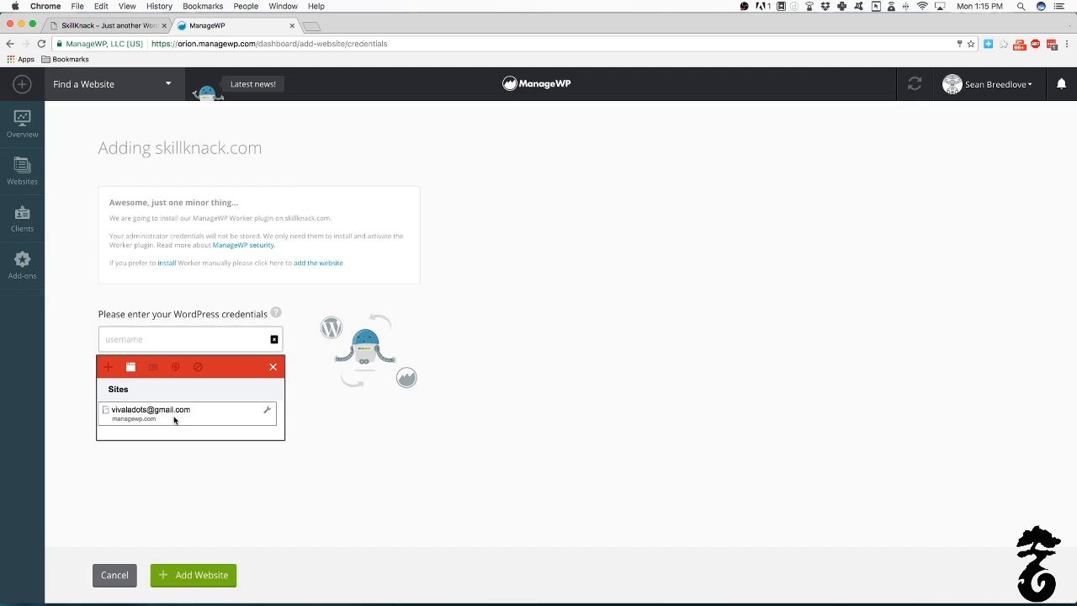
left_click(150, 339)
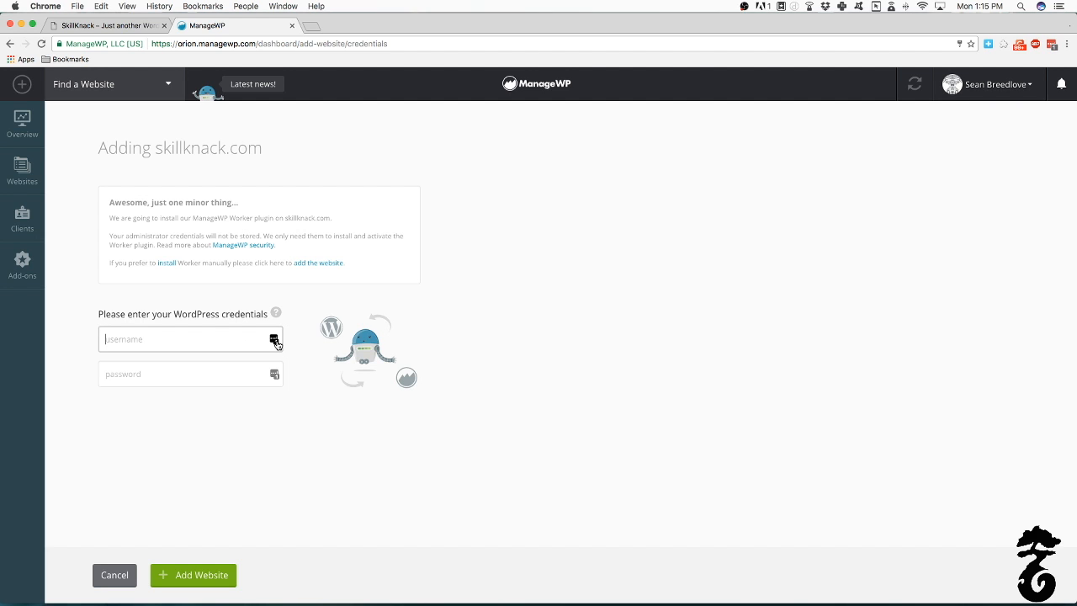
left_click(274, 340)
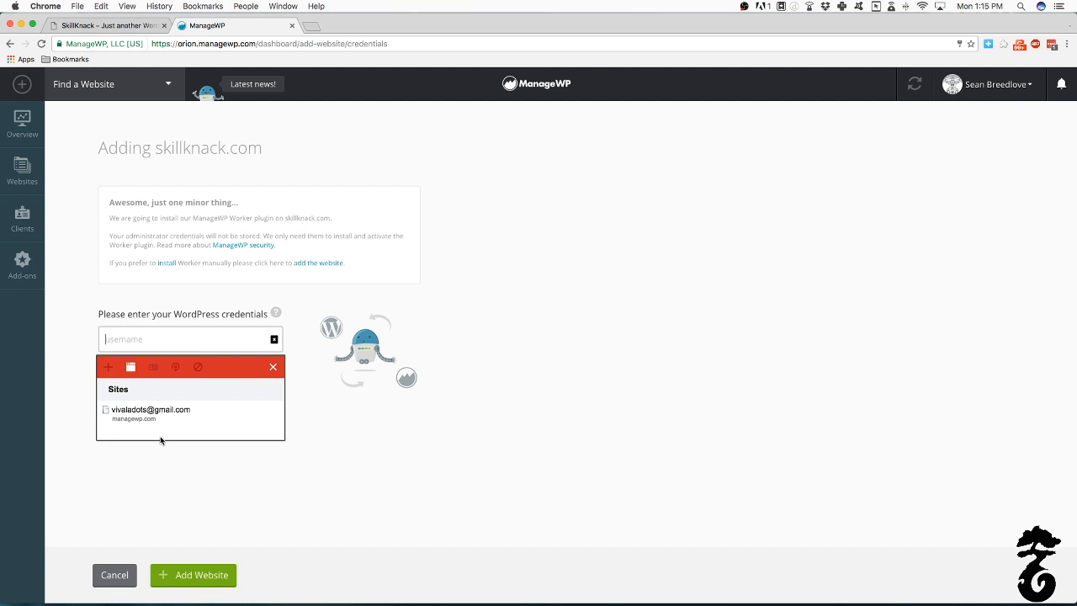
left_click(164, 412)
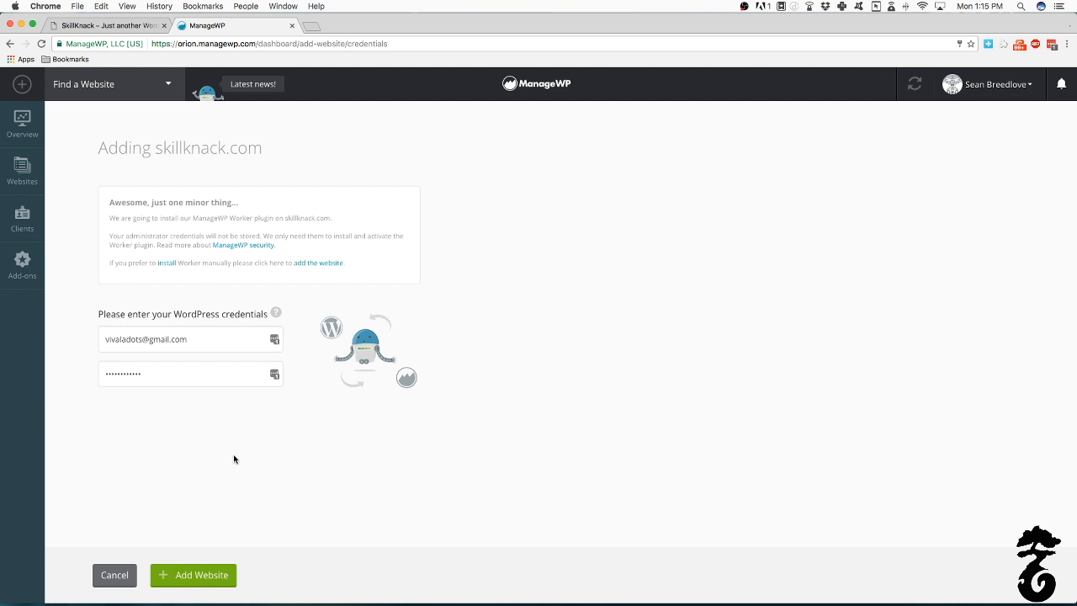
mouse_move(534, 602)
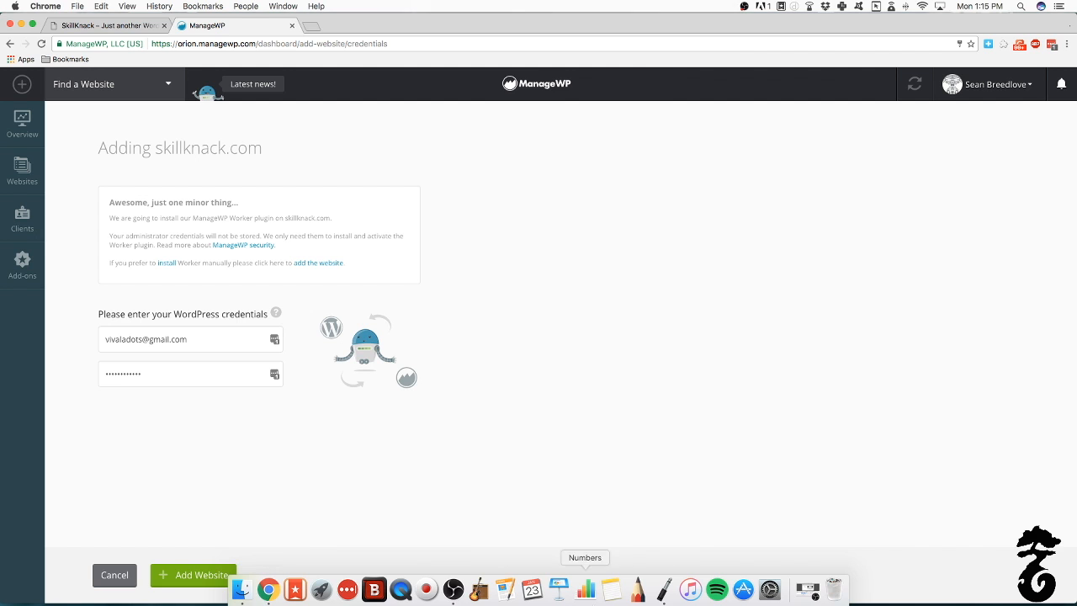
left_click(455, 591)
left_click(950, 383)
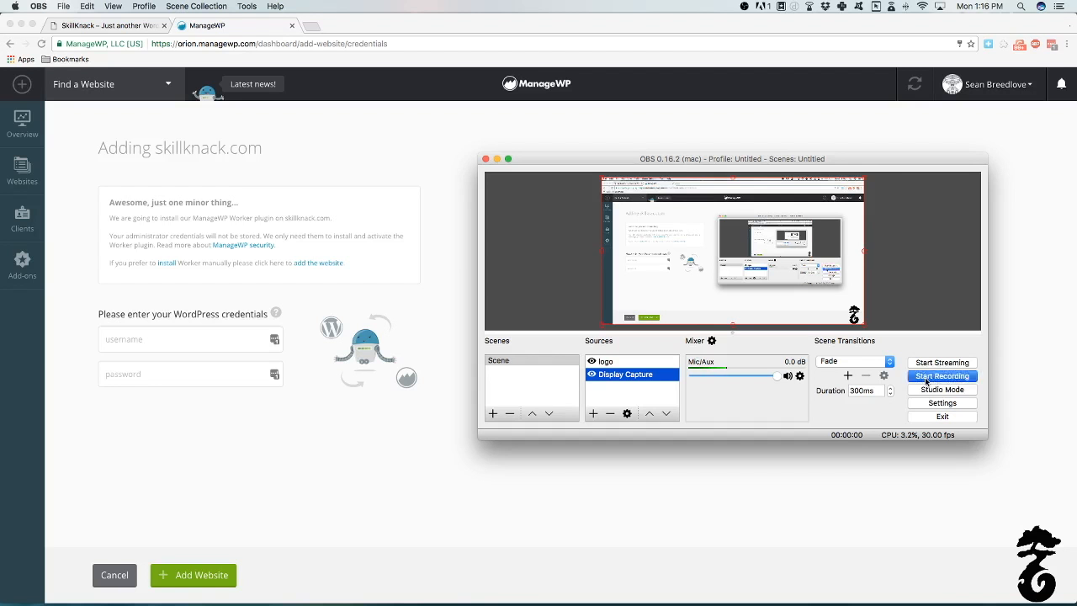
left_click(828, 536)
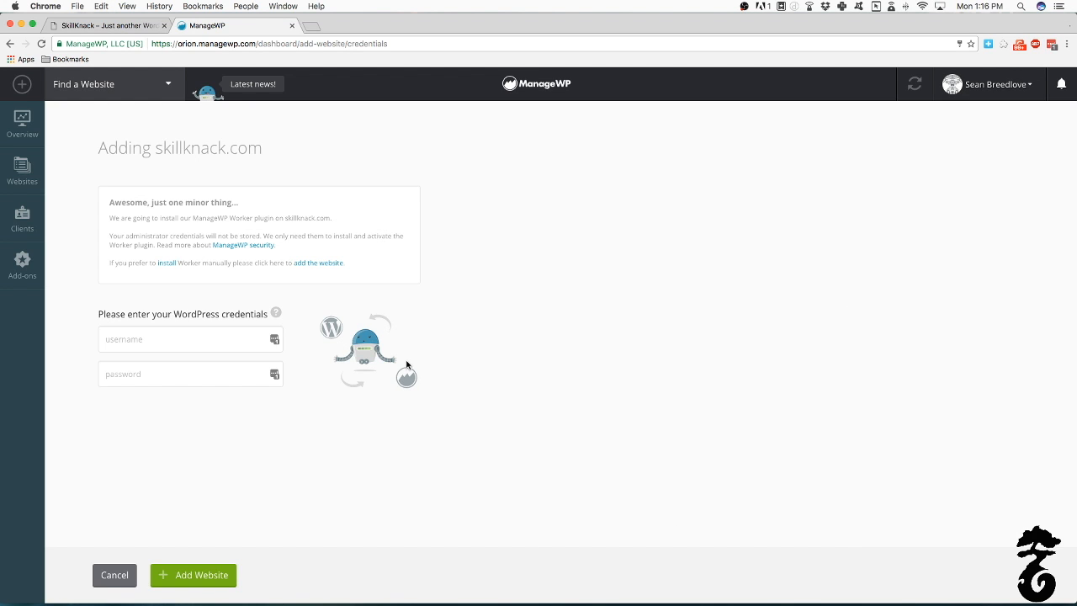
Enter the WordPress admin username and password for skillknack.com and add the website.
left_click(180, 334)
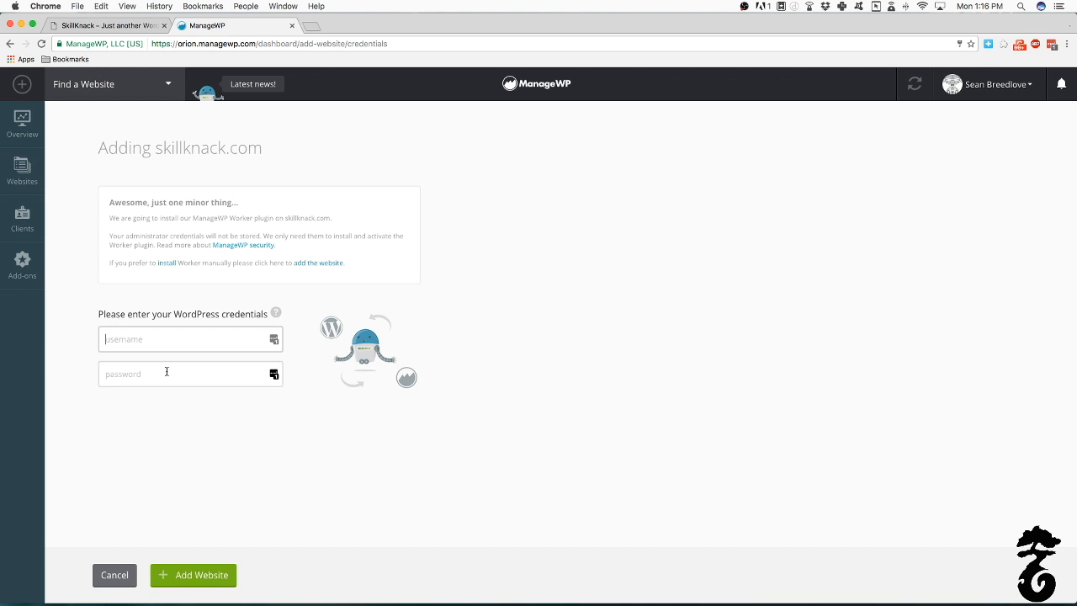
type("vivaladots")
key("Tab")
key("super+v")
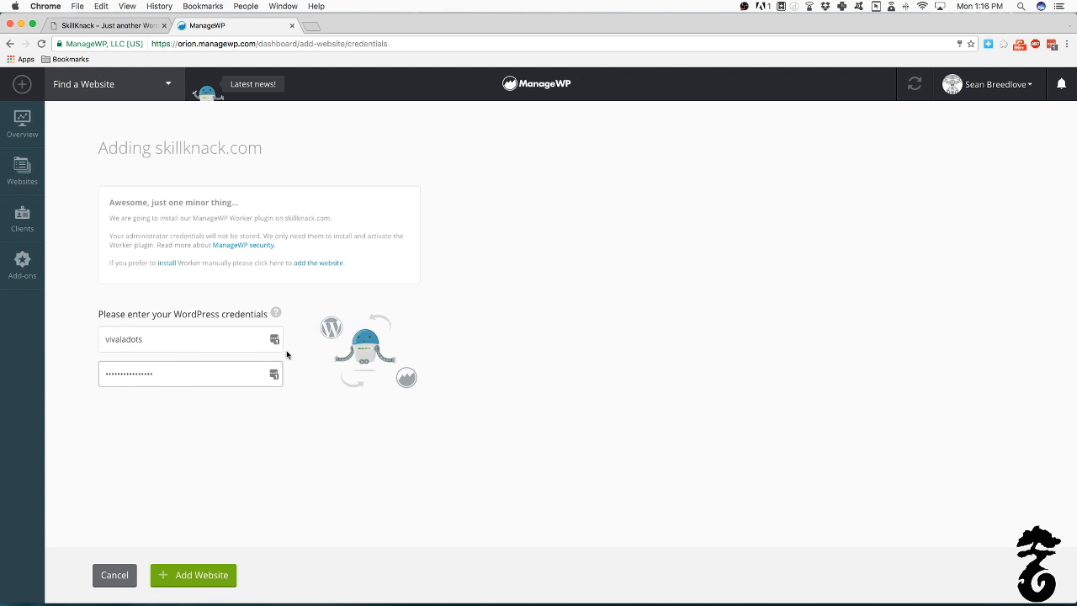
left_click(153, 336)
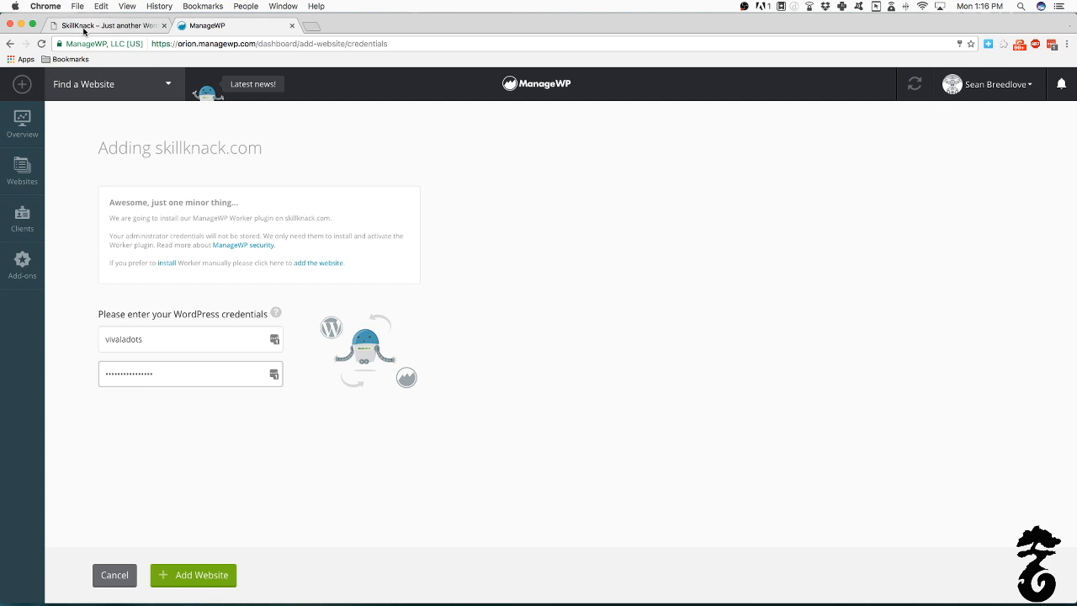
left_click(192, 577)
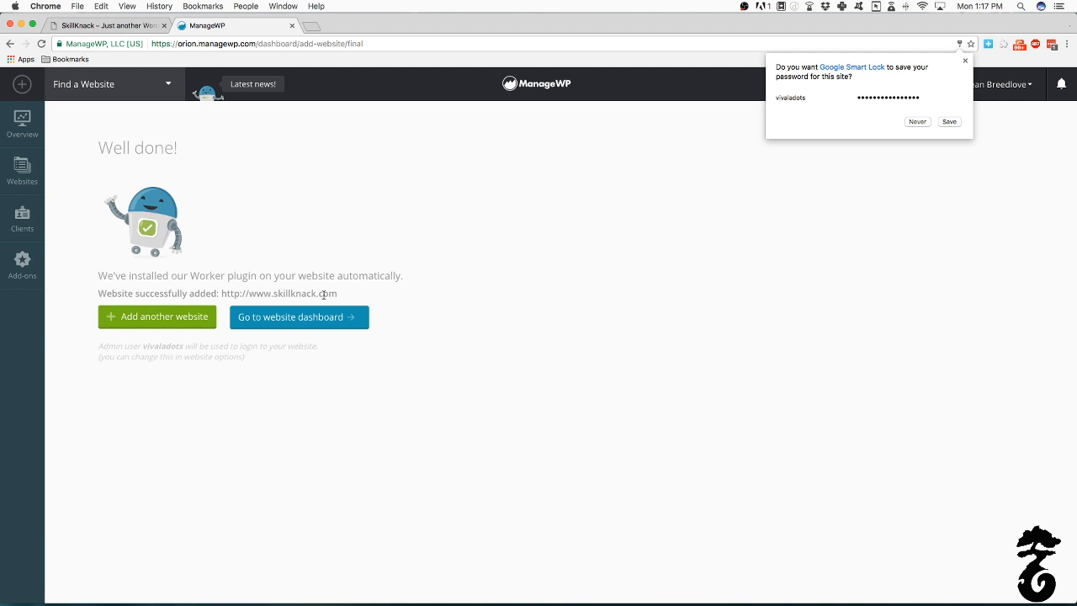
Open the list of managed websites and star the SkillKnack site as a favorite.
left_click(282, 324)
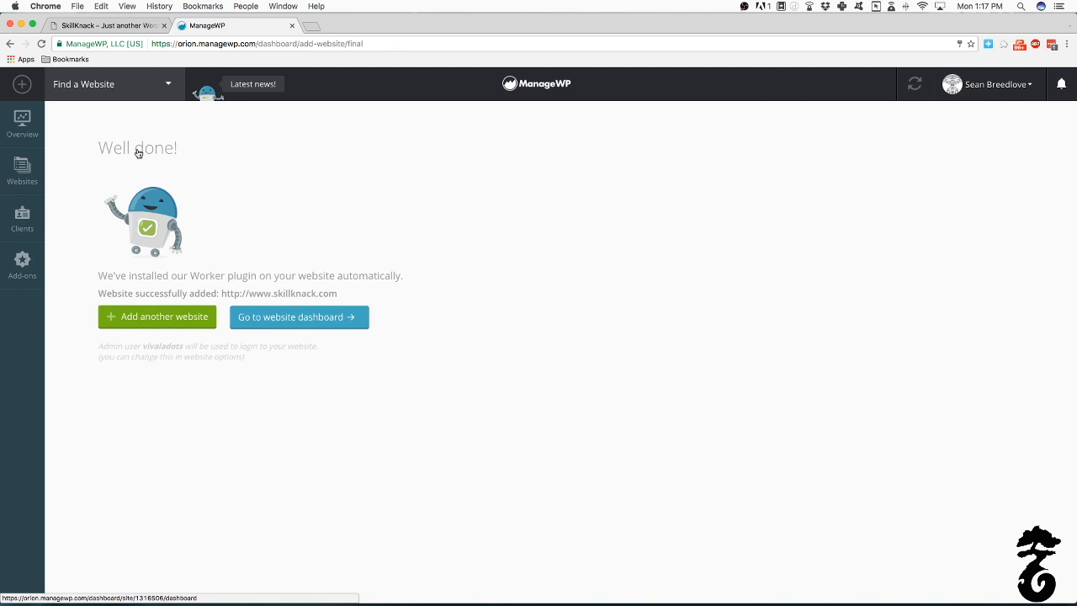
left_click(30, 128)
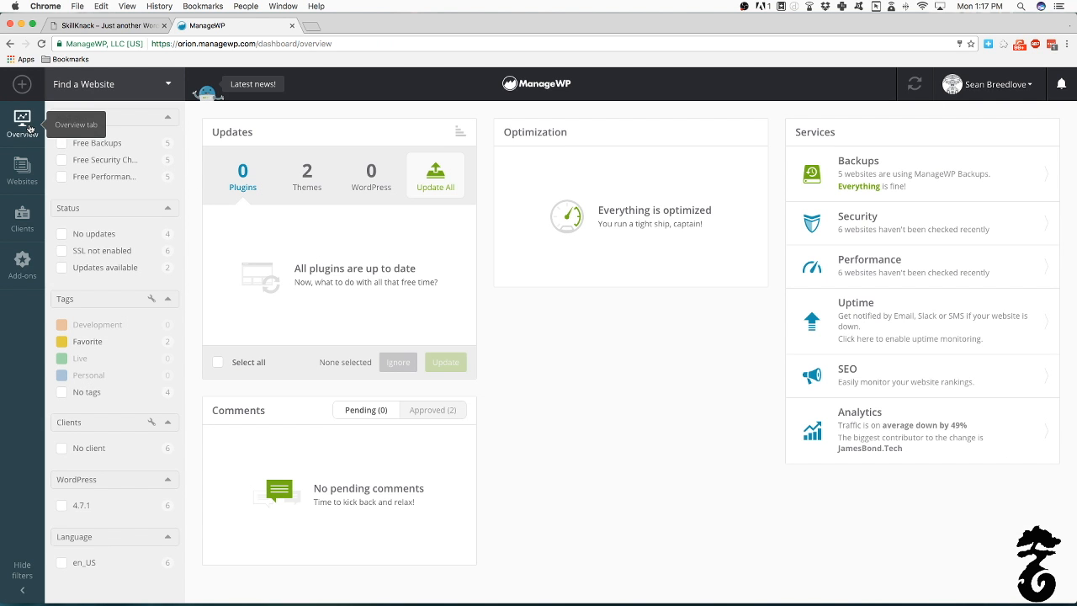
left_click(173, 85)
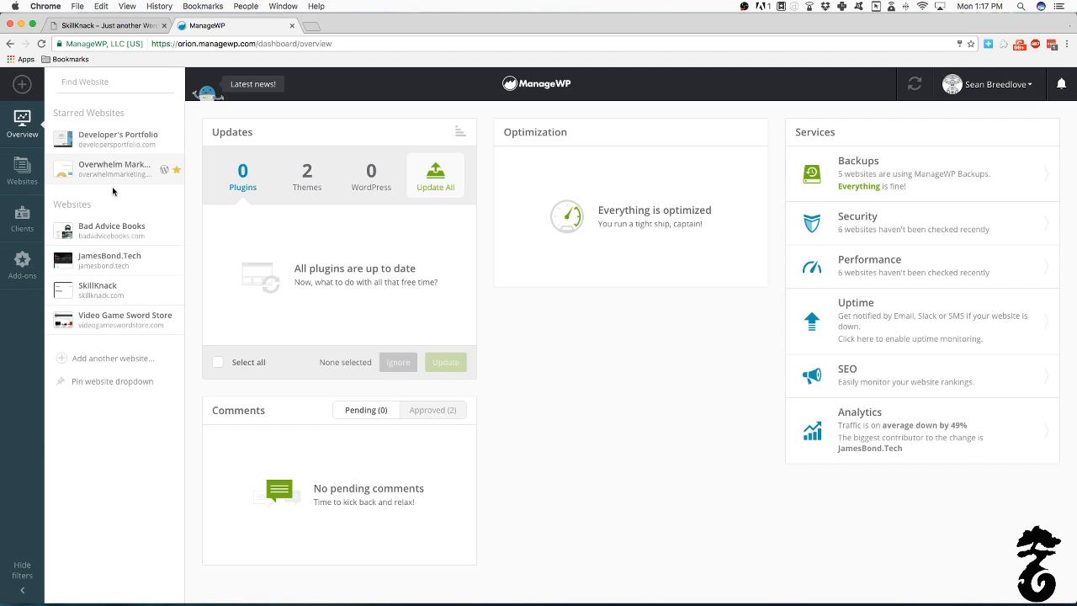
left_click(23, 168)
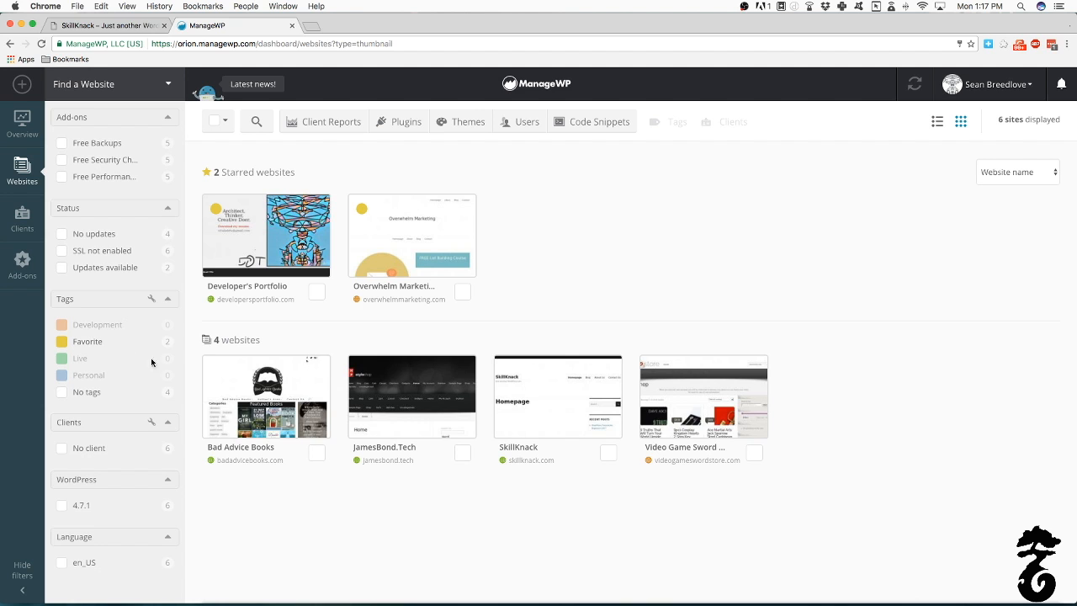
left_click(611, 365)
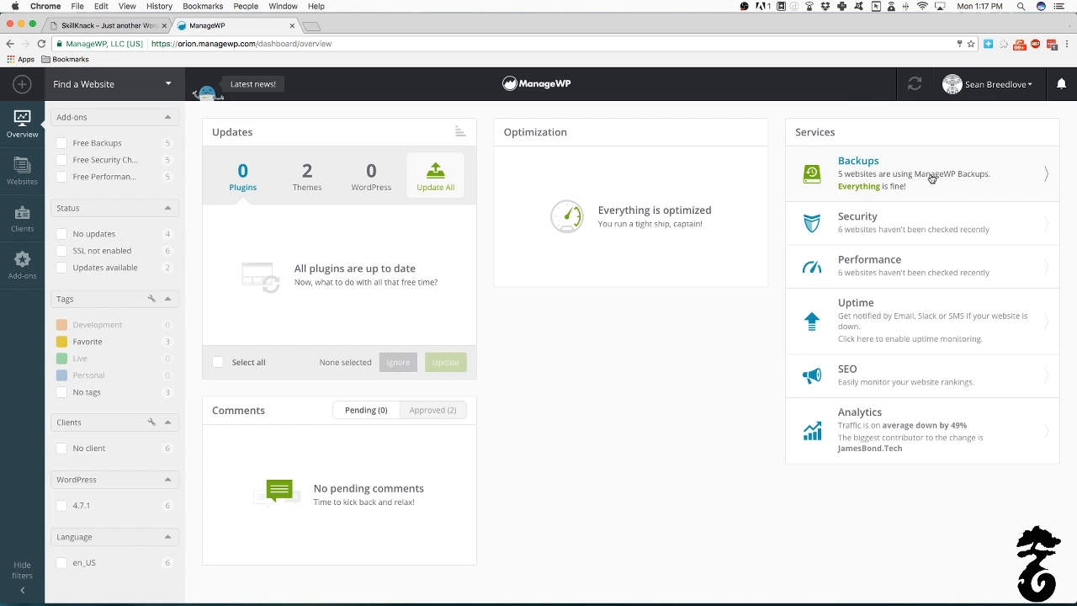
Activate free backups for the SkillKnack website with the United States storage region.
left_click(929, 178)
left_click(975, 275)
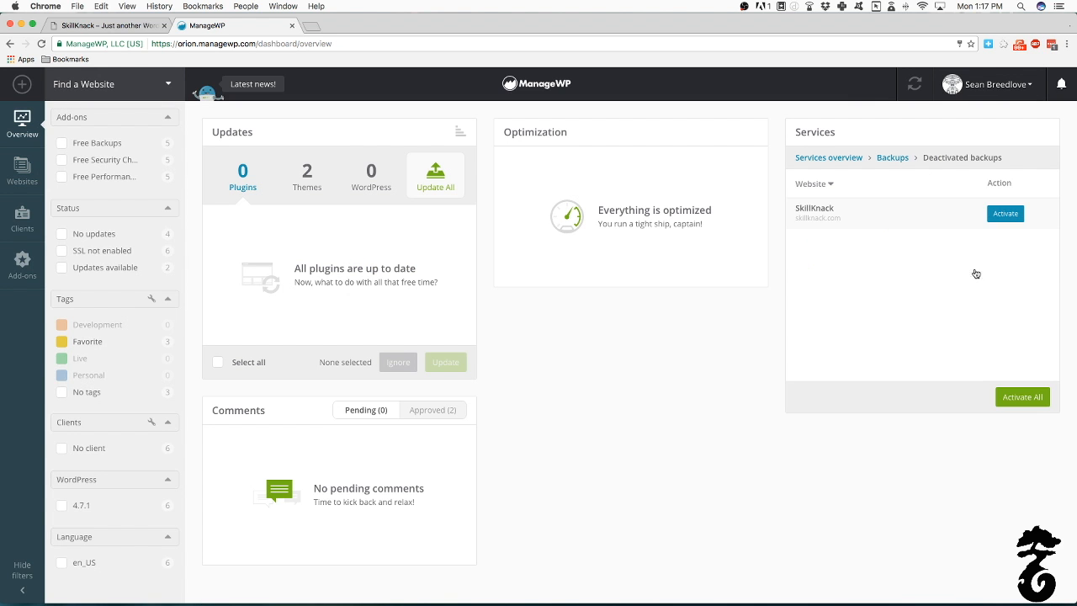
left_click(1006, 217)
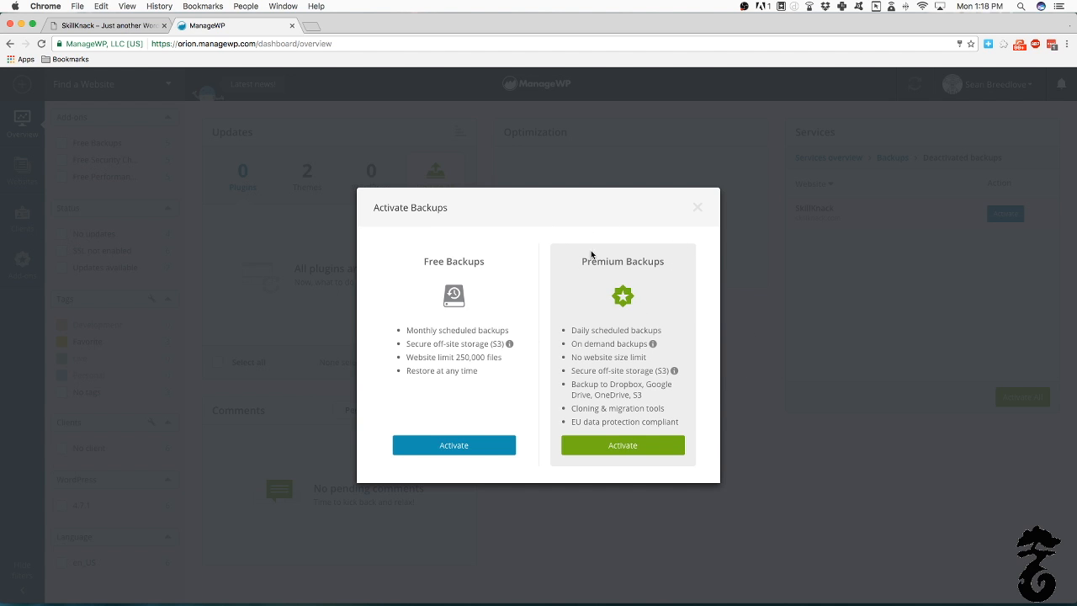
left_click(454, 444)
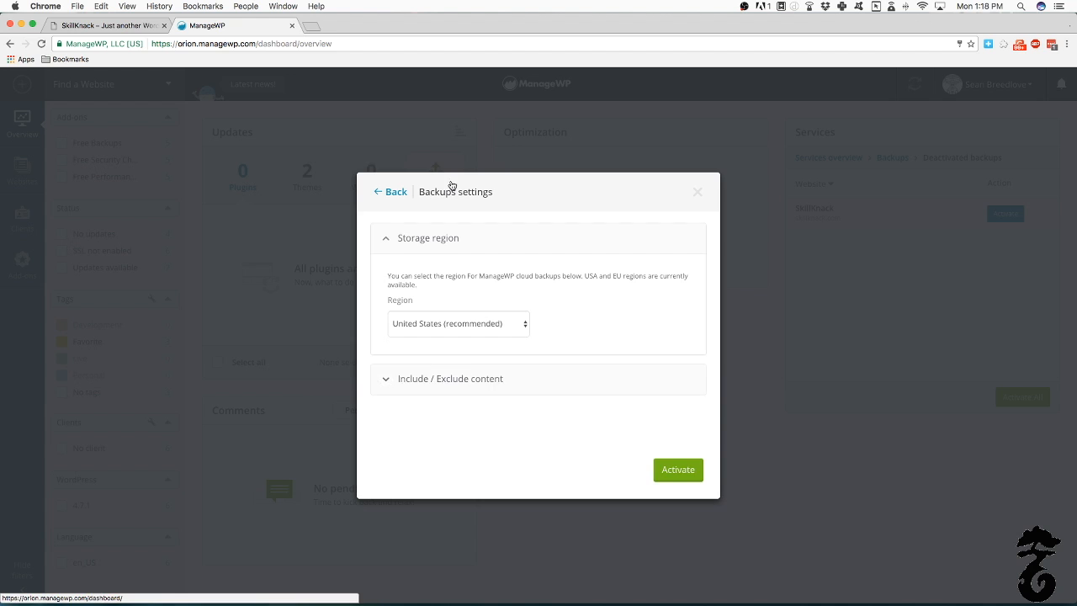
left_click(684, 477)
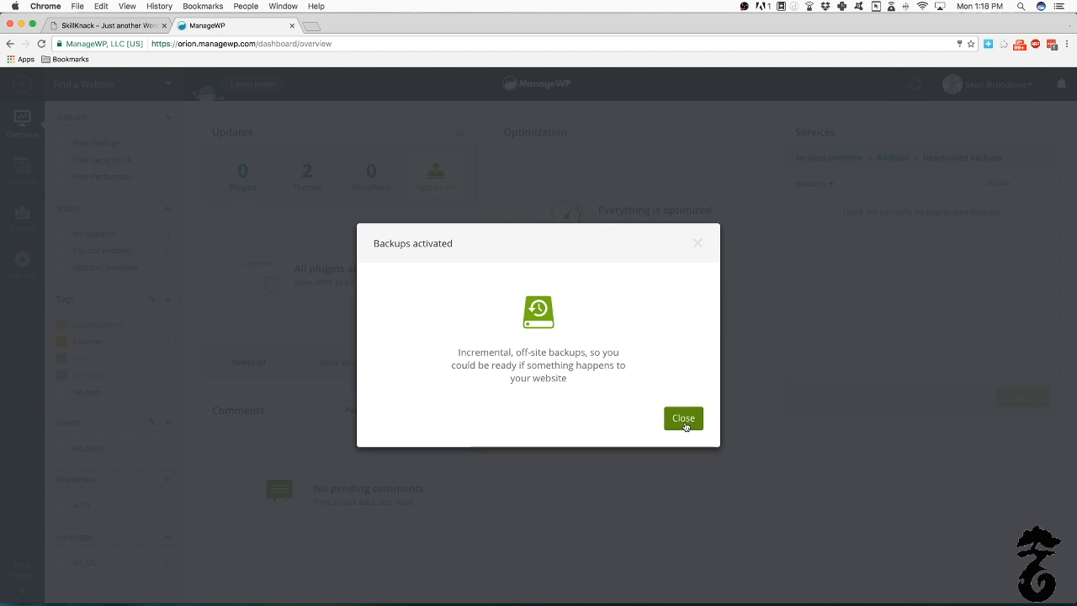
left_click(684, 421)
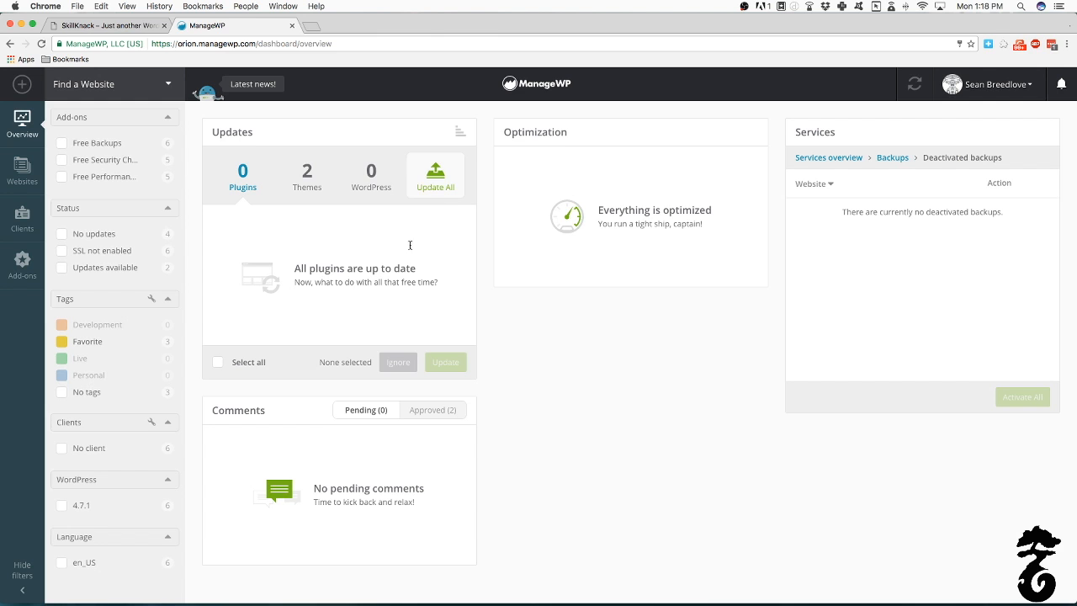
Close the old SkillKnack page and open SkillKnack's WordPress dashboard from the list of managed websites.
left_click(23, 171)
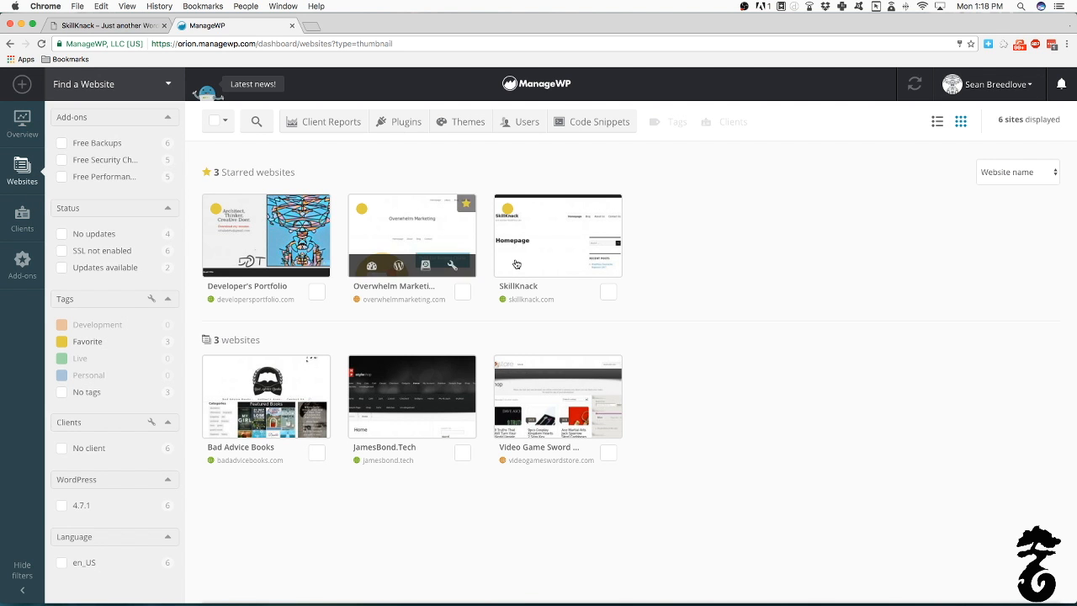
mouse_move(515, 265)
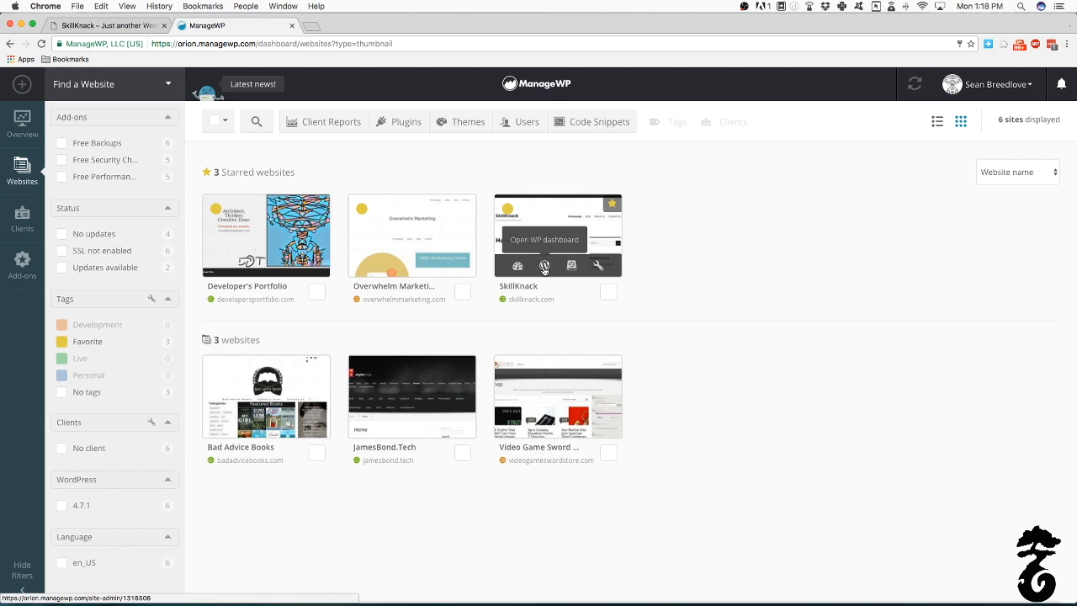
left_click(166, 26)
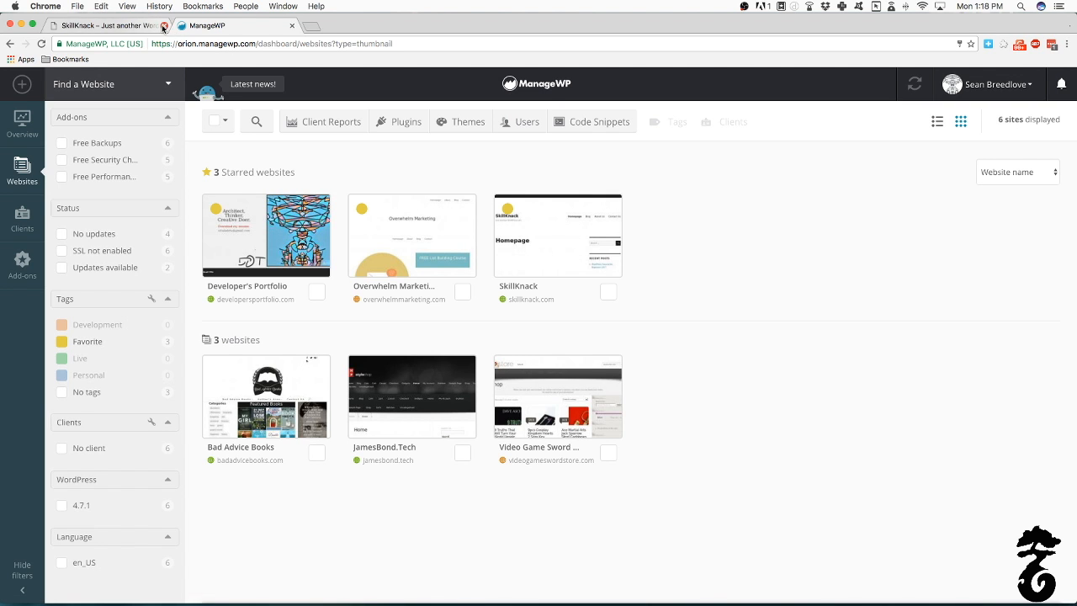
mouse_move(542, 264)
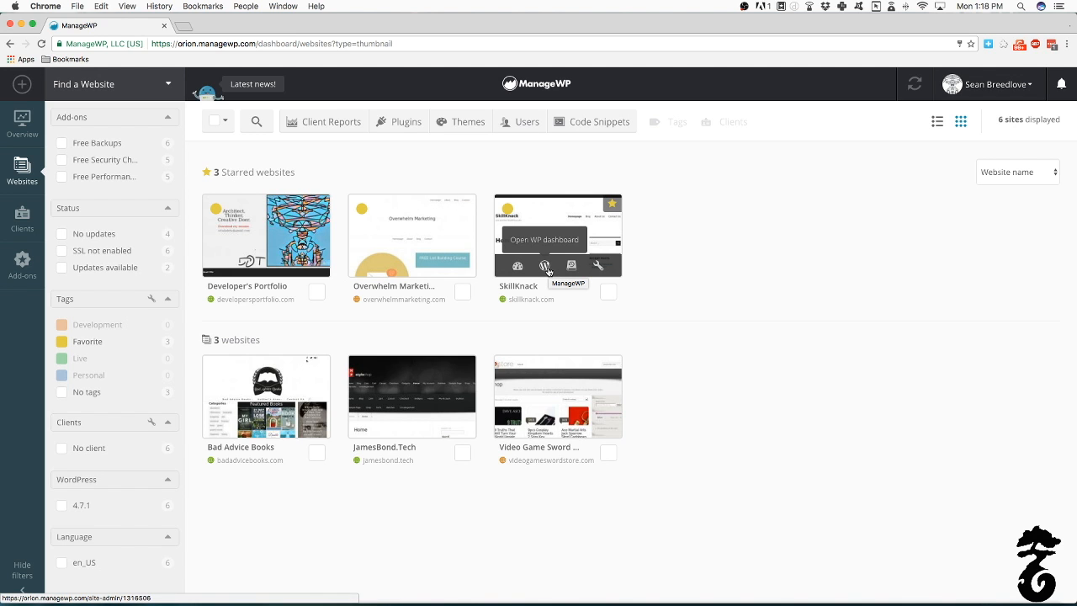
left_click(545, 265)
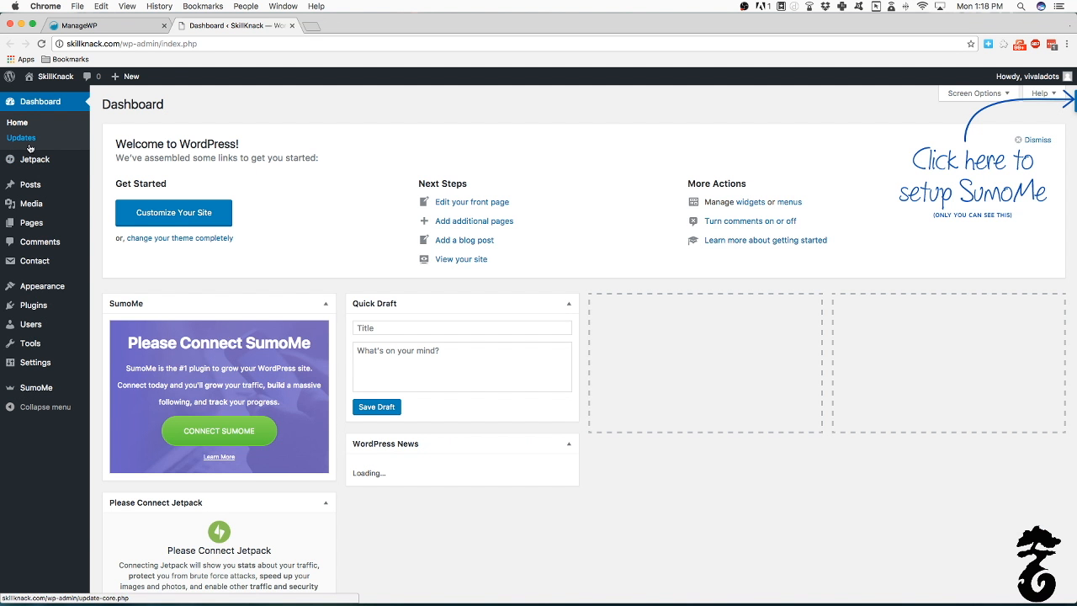
Compare ManageWP with the SkillKnack dashboard and examine the site's installed plugins for ManageWP - Worker.
left_click(103, 27)
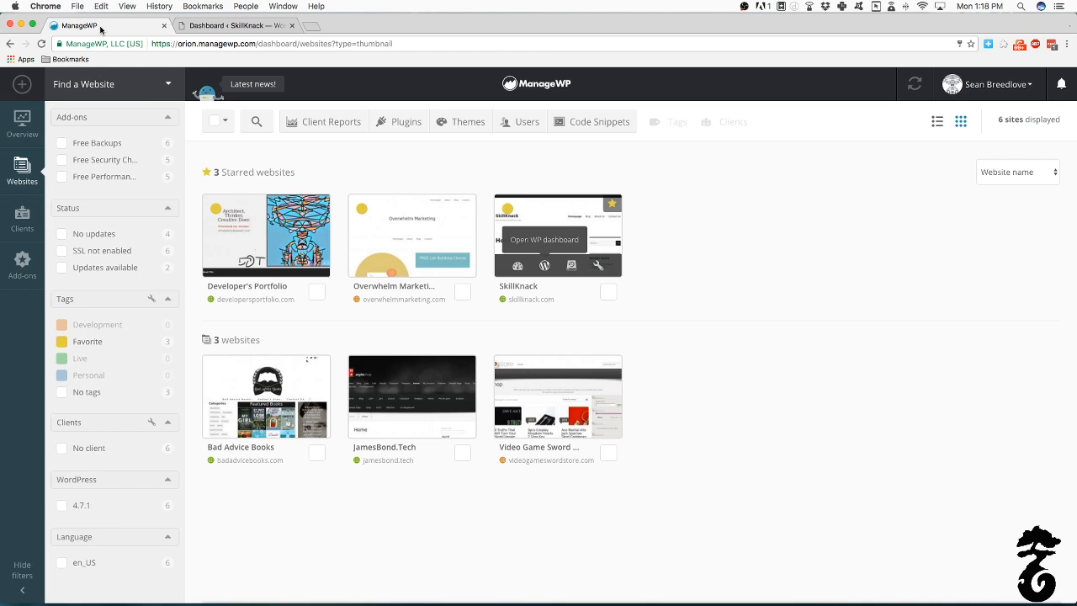
left_click(226, 27)
left_click(102, 28)
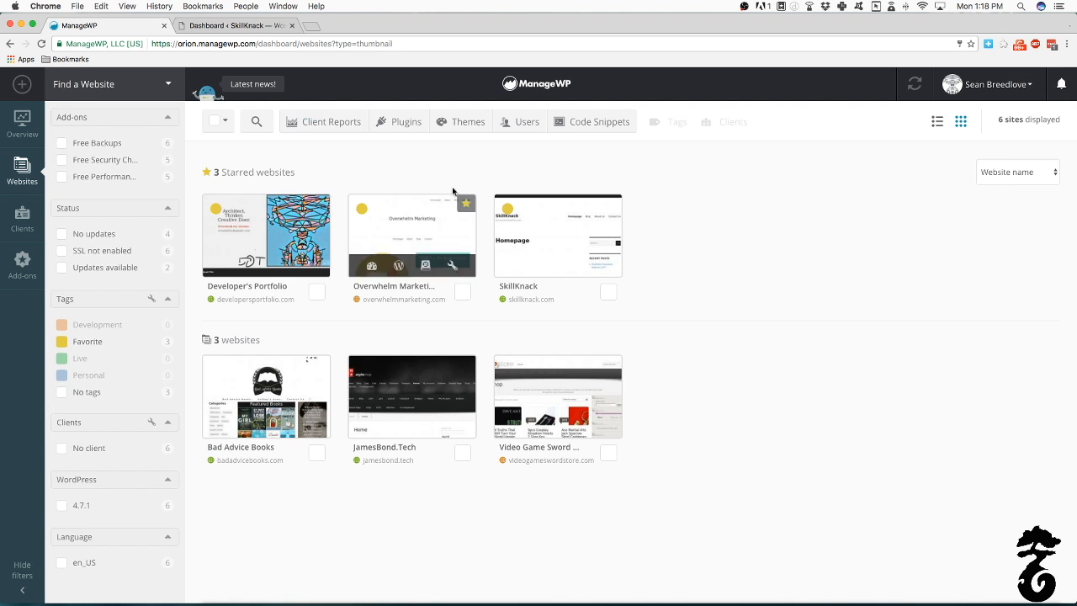
left_click(225, 26)
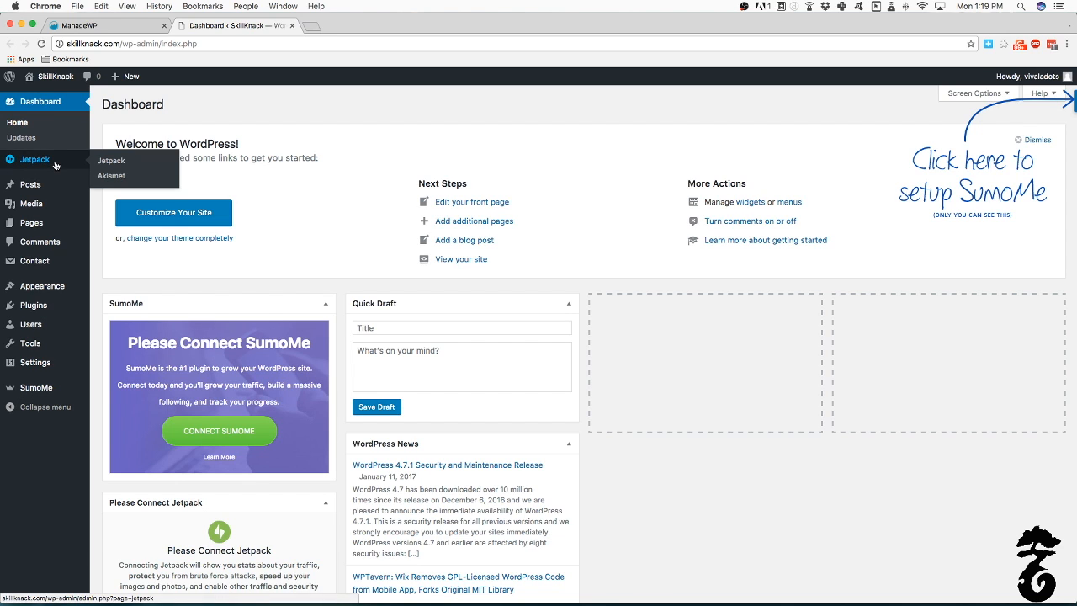
left_click(39, 313)
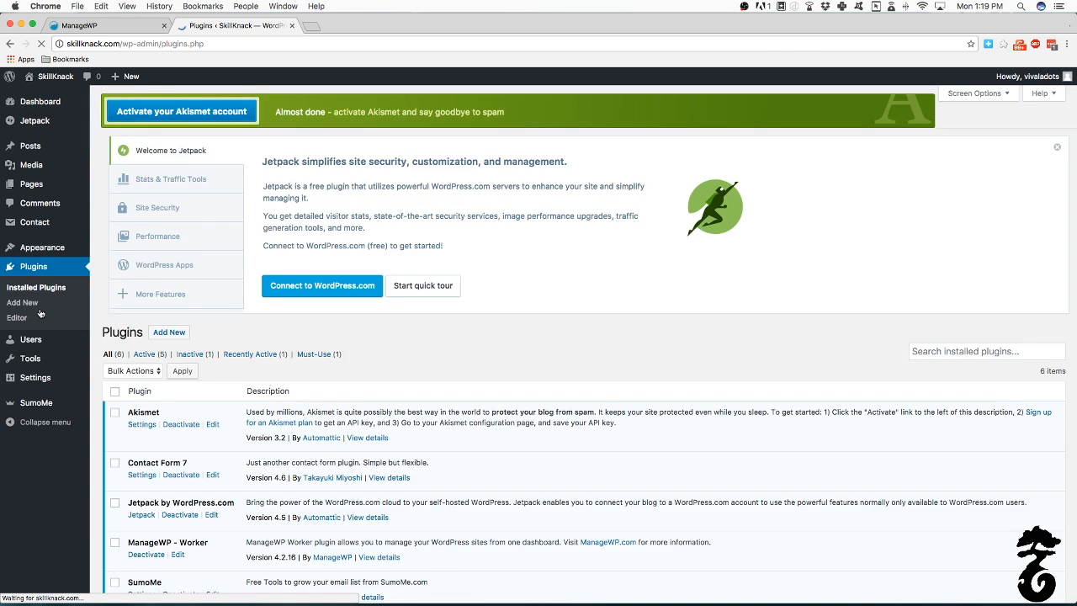
scroll(188, 369, "down", 3)
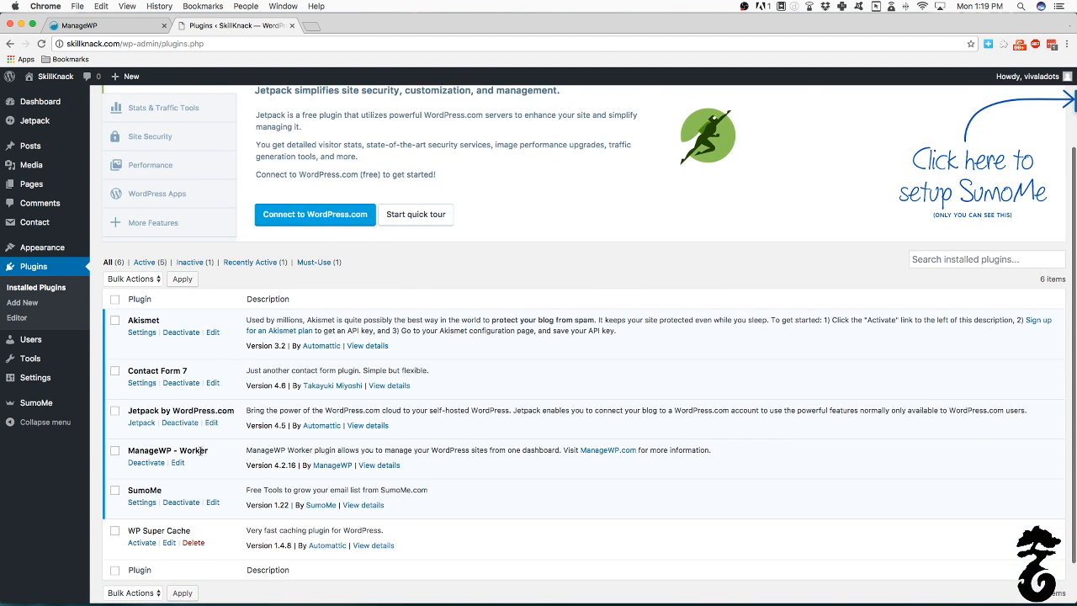
Try to install all pending updates across the managed websites from the ManageWP overview, then close the notifications.
left_click(65, 27)
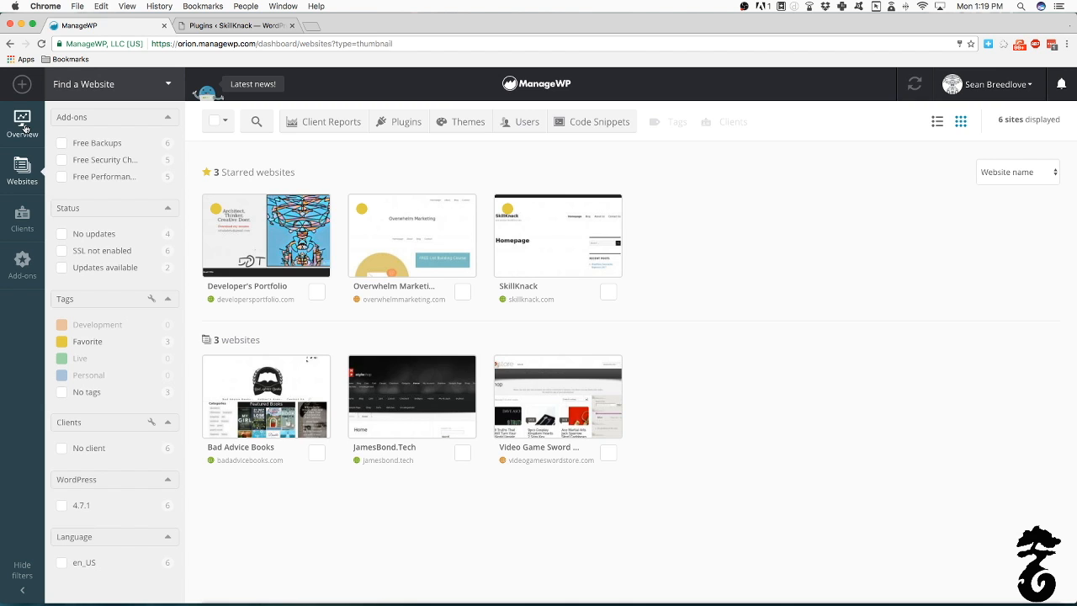
left_click(23, 124)
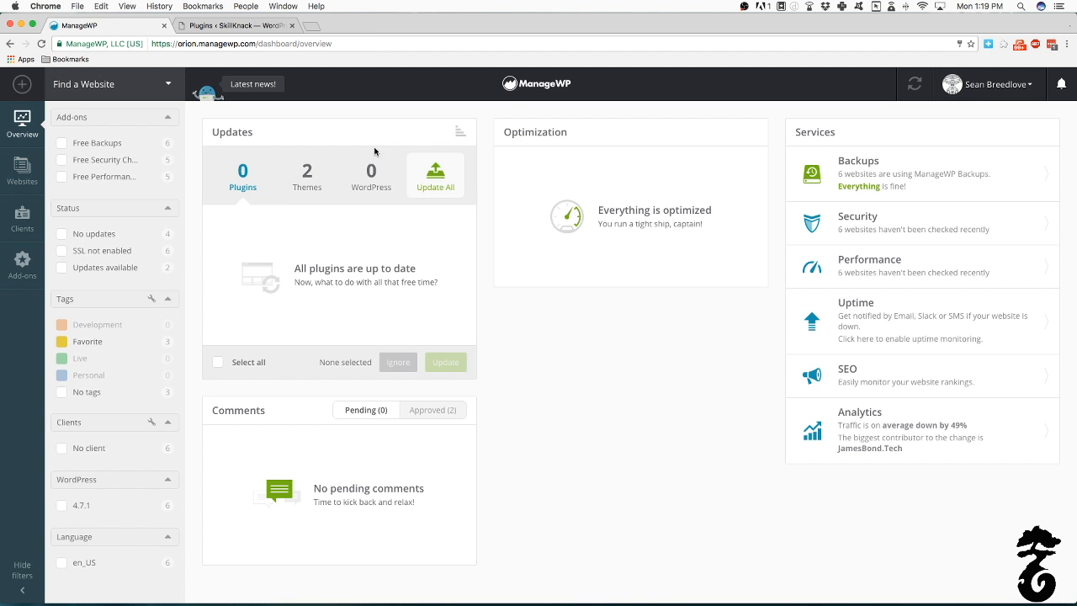
left_click(453, 184)
left_click(677, 370)
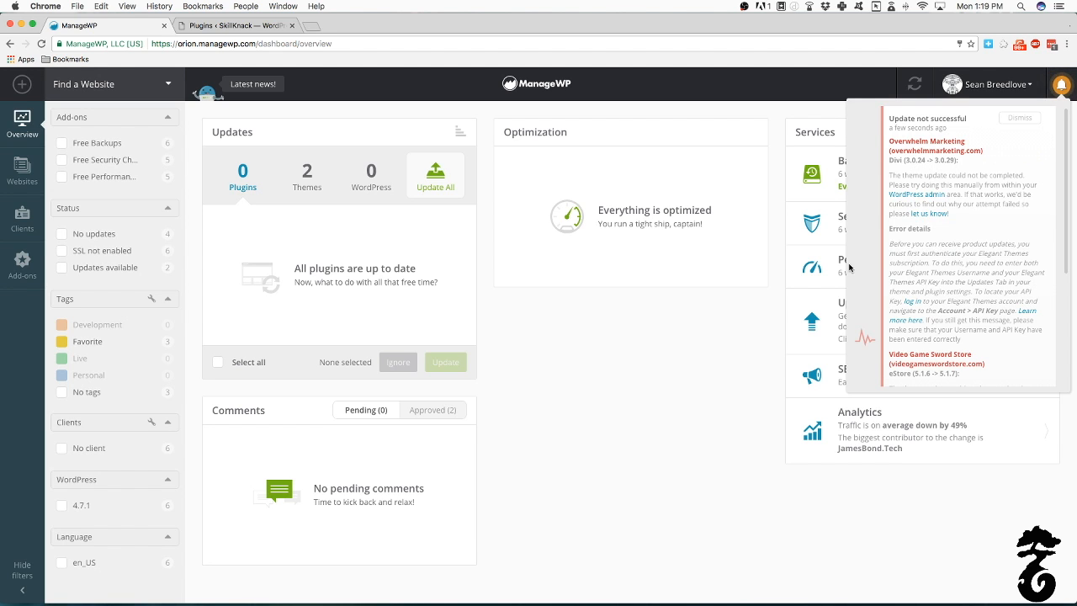
left_click(650, 402)
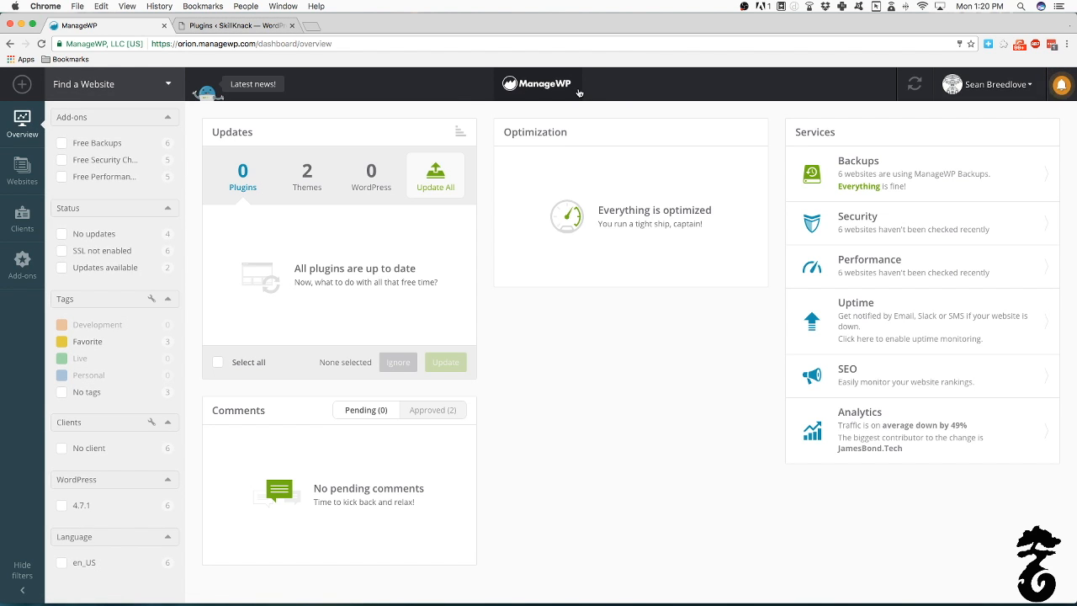
Close the ManageWP page and review the plugins installed on the SkillKnack site.
left_click(164, 27)
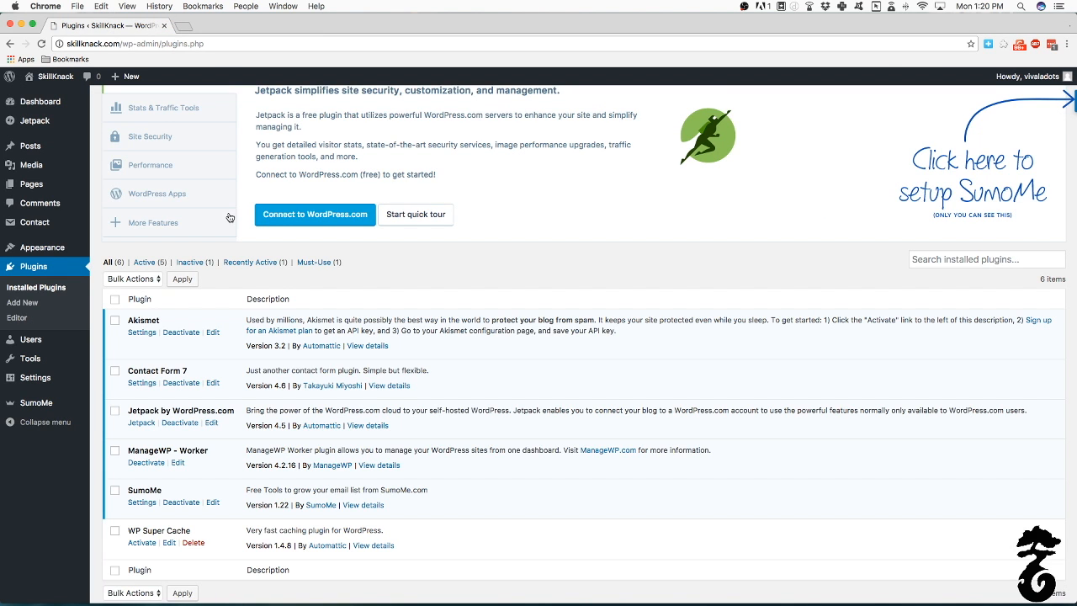
left_click(59, 270)
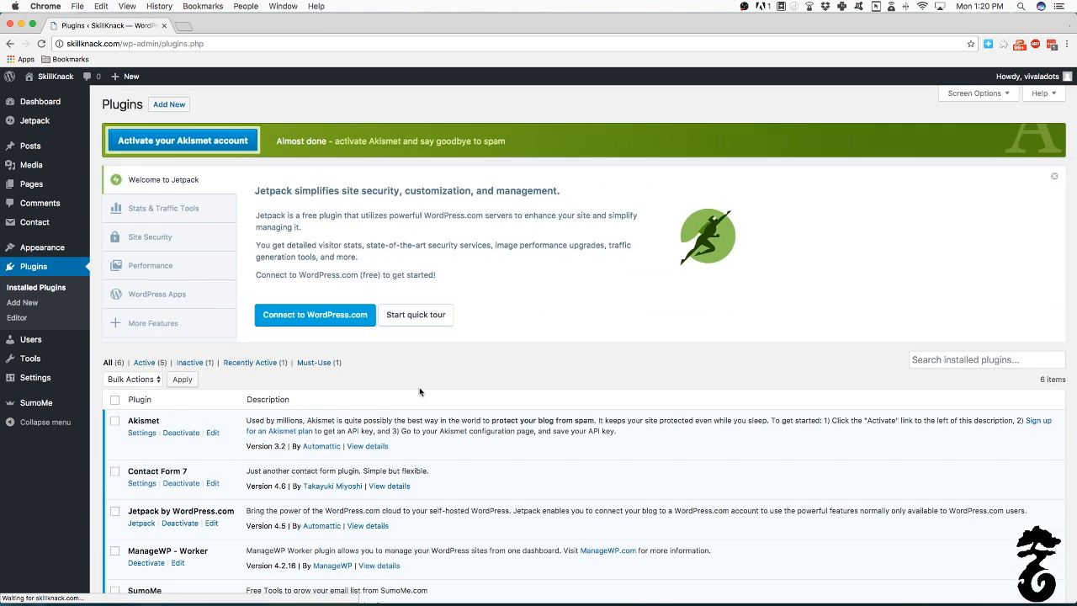
scroll(230, 409, "down", 2)
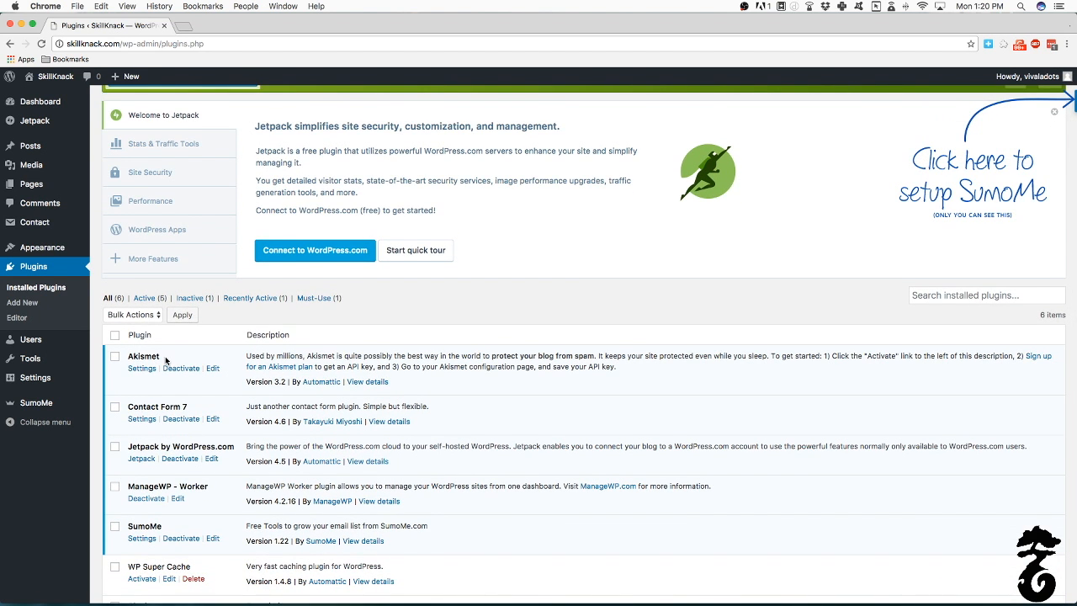
left_click_drag(130, 406, 231, 401)
scroll(228, 406, "down", 2)
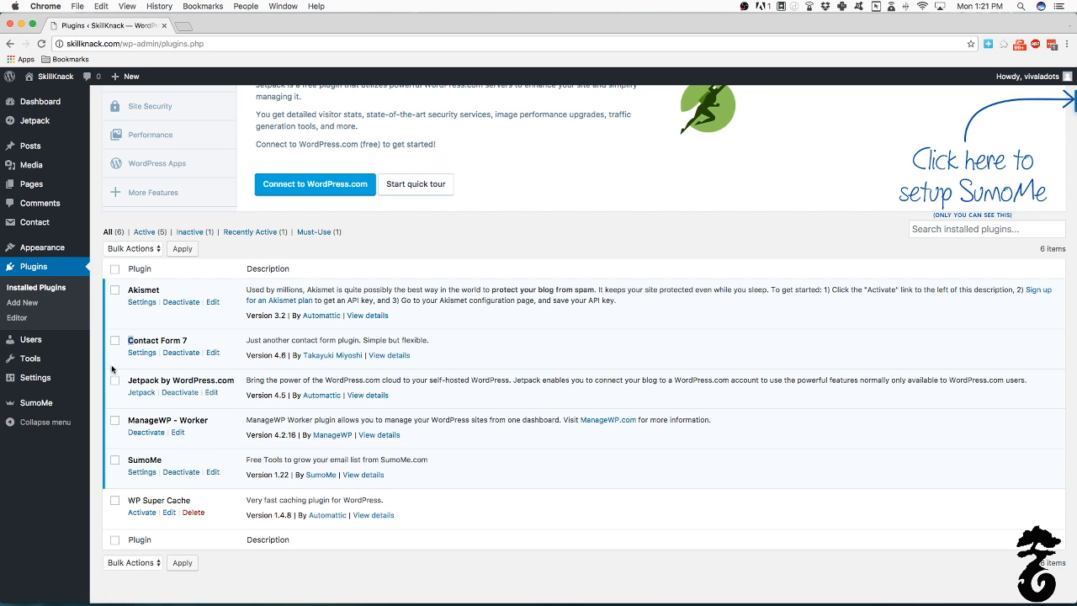
scroll(155, 390, "down", 1)
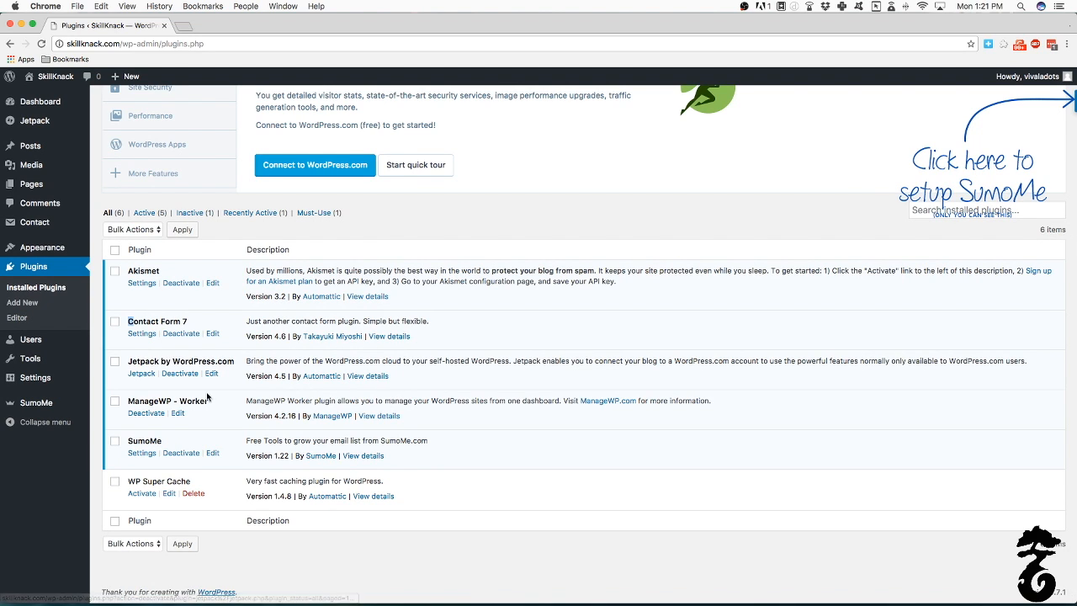
View the Akismet plugin's settings and its API key options, then return to the installed plugins.
left_click(143, 283)
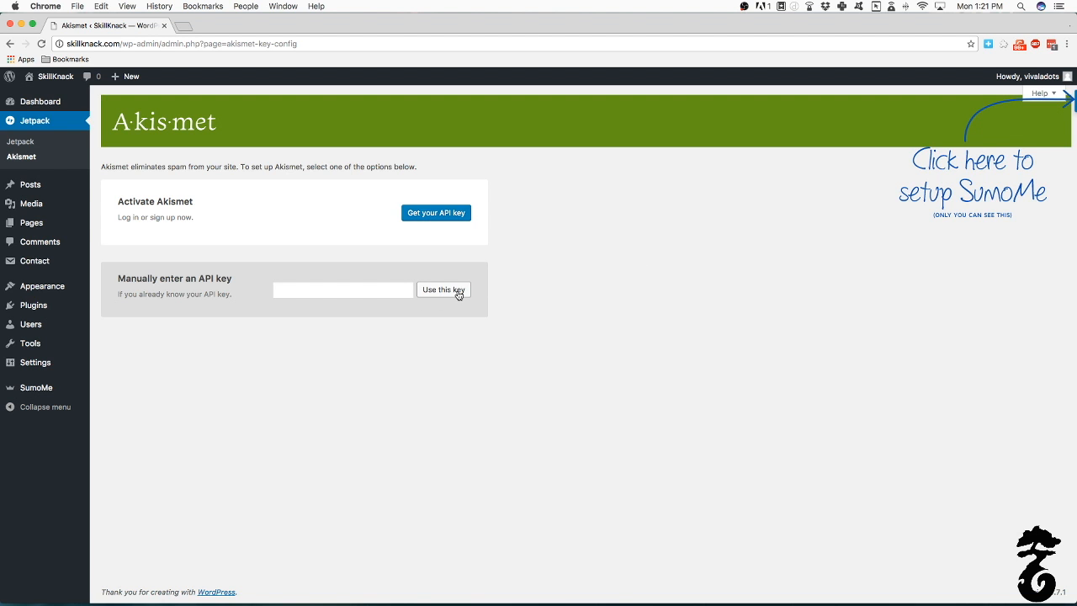
mouse_move(4, 194)
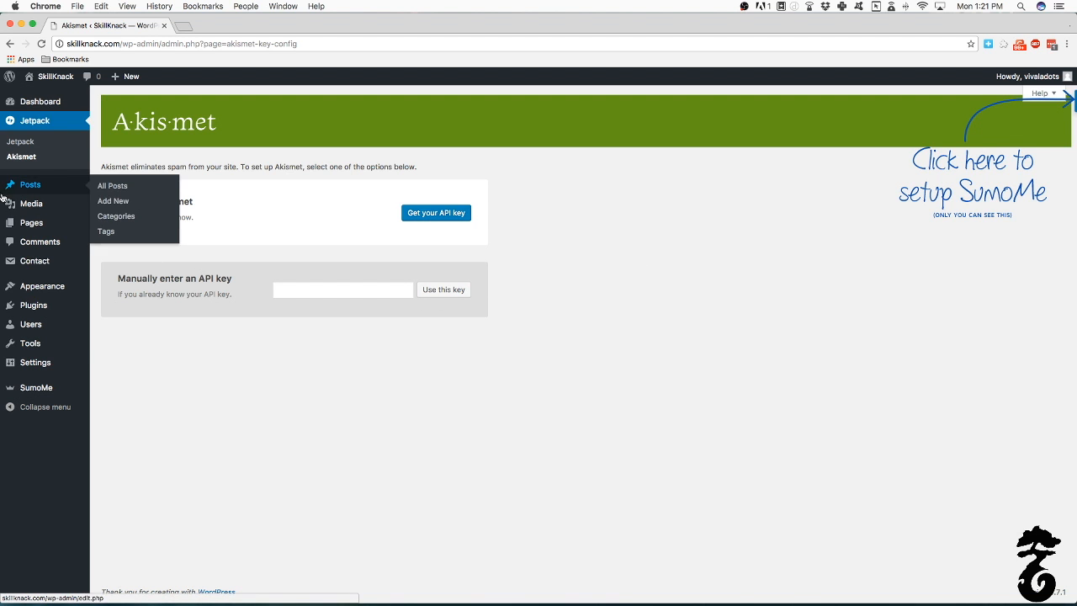
left_click(48, 311)
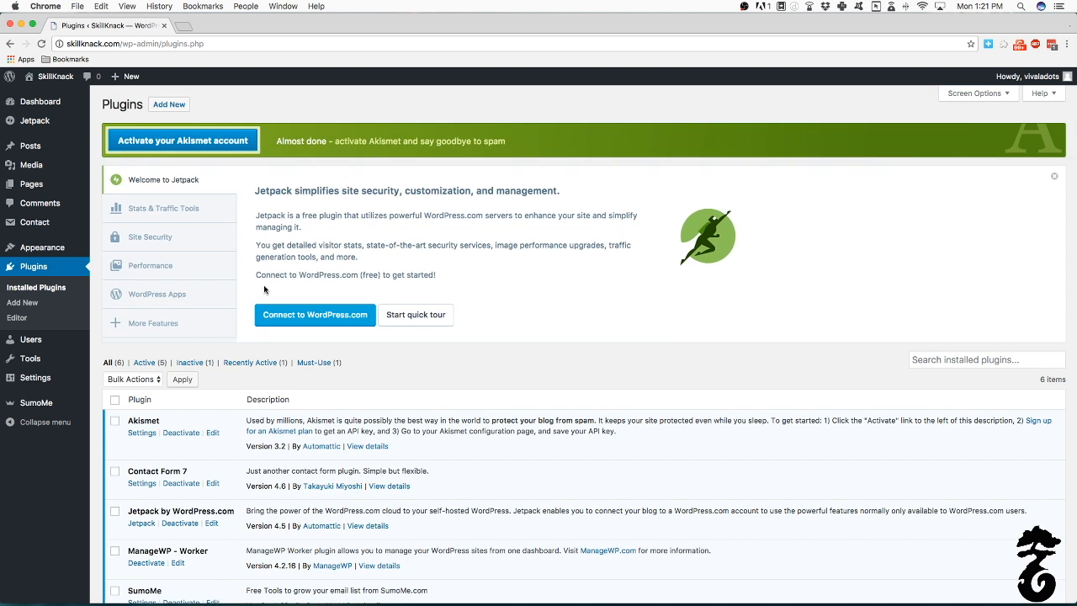
View the page for adding plugins and the SumoMe account setup, dismiss the setup, and return to the installed plugins.
left_click(157, 104)
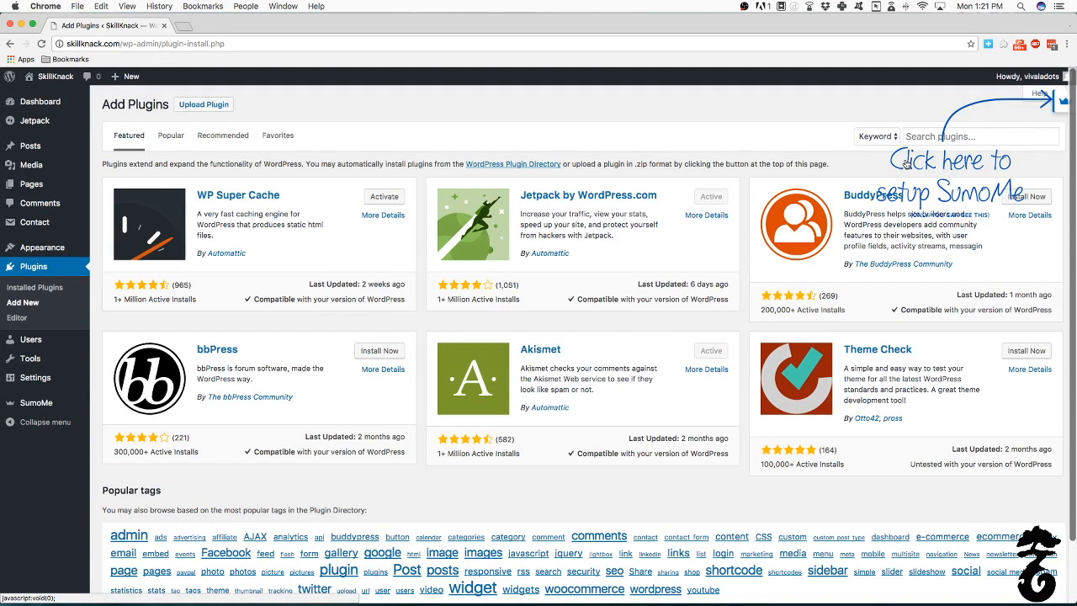
left_click(1065, 102)
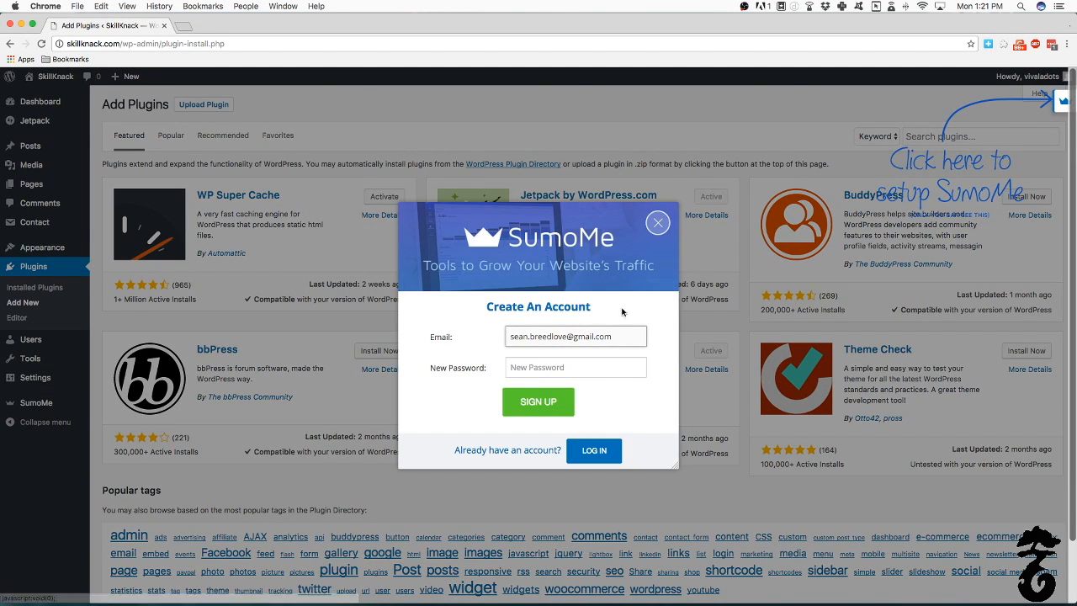
left_click(657, 224)
left_click(47, 271)
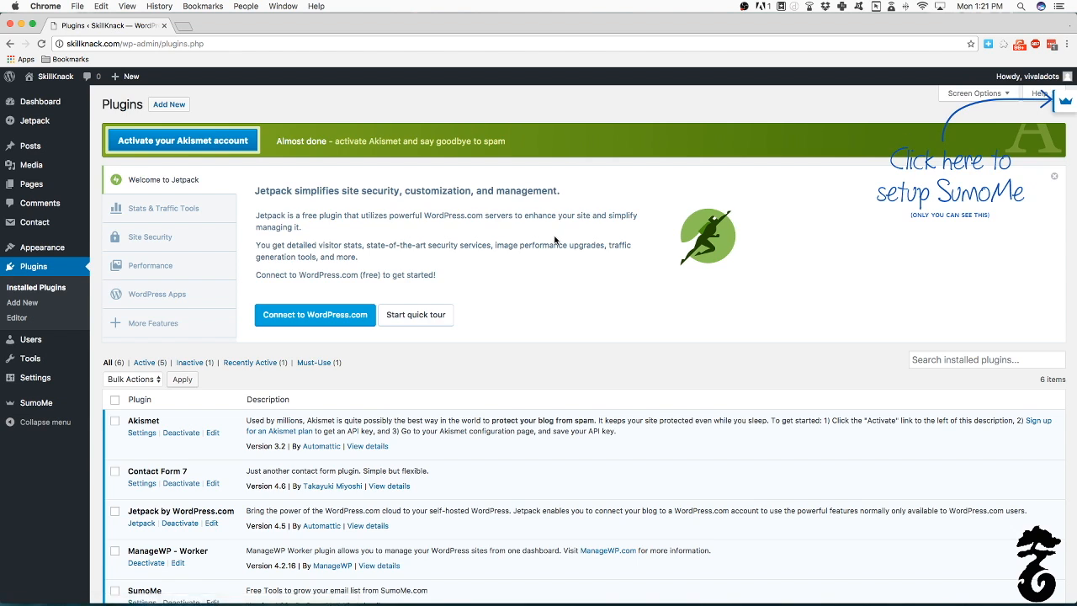
Deactivate the SumoMe plugin on the SkillKnack site.
scroll(553, 240, "down", 4)
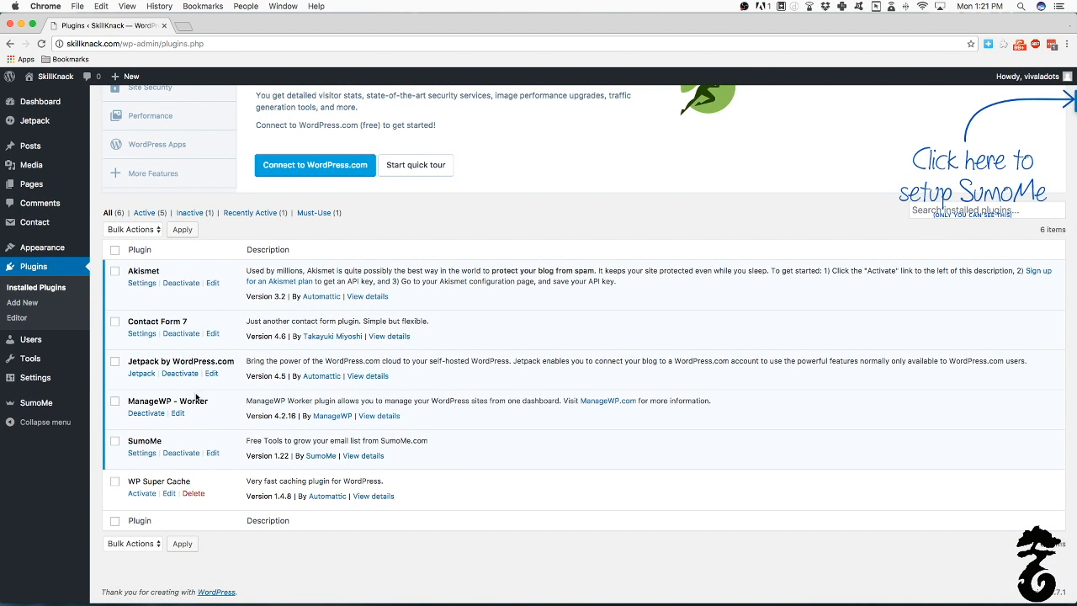
left_click(172, 454)
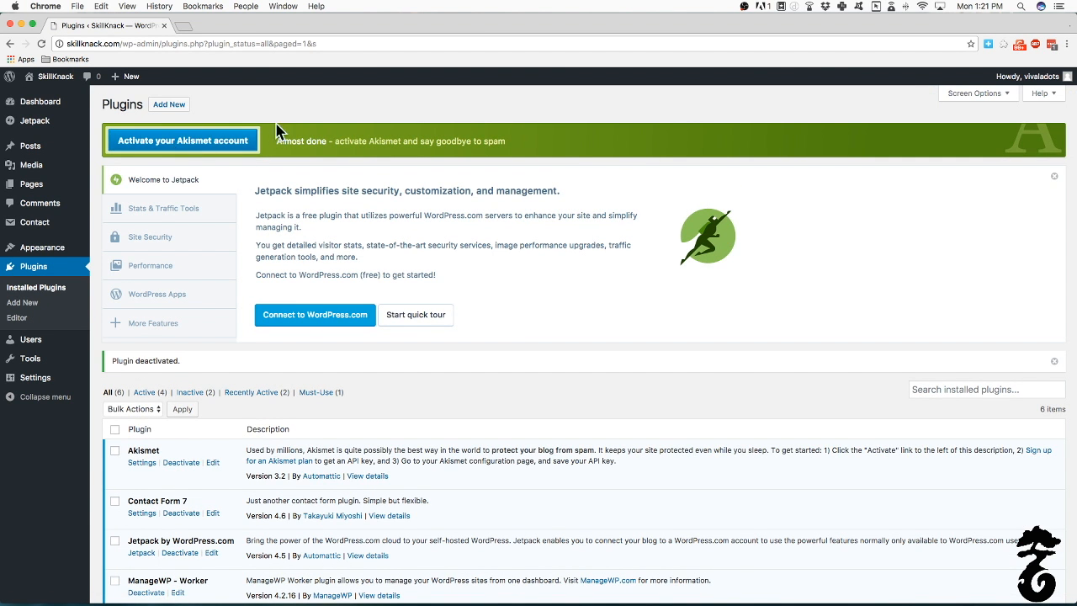
scroll(335, 282, "down", 4)
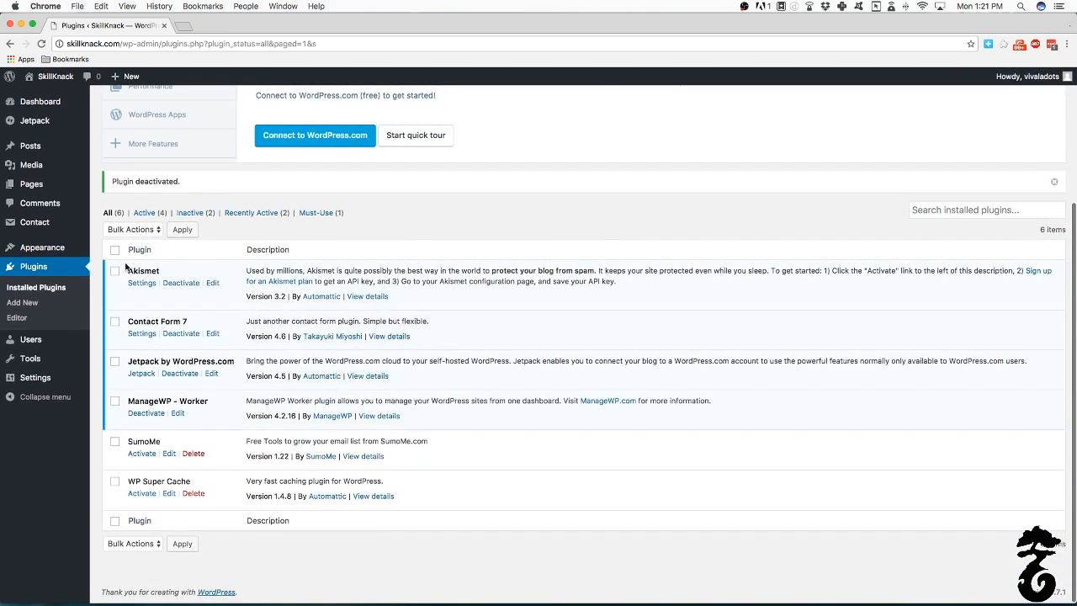
Reload the installed plugins list, look through it, and open the page for adding plugins.
scroll(236, 150, "up", 4)
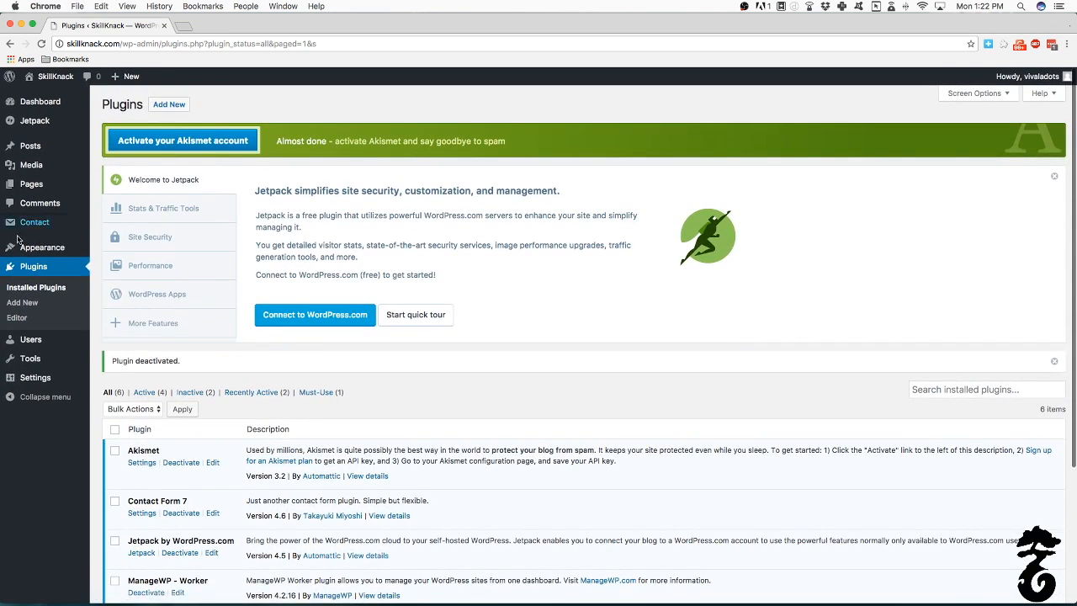
mouse_move(12, 244)
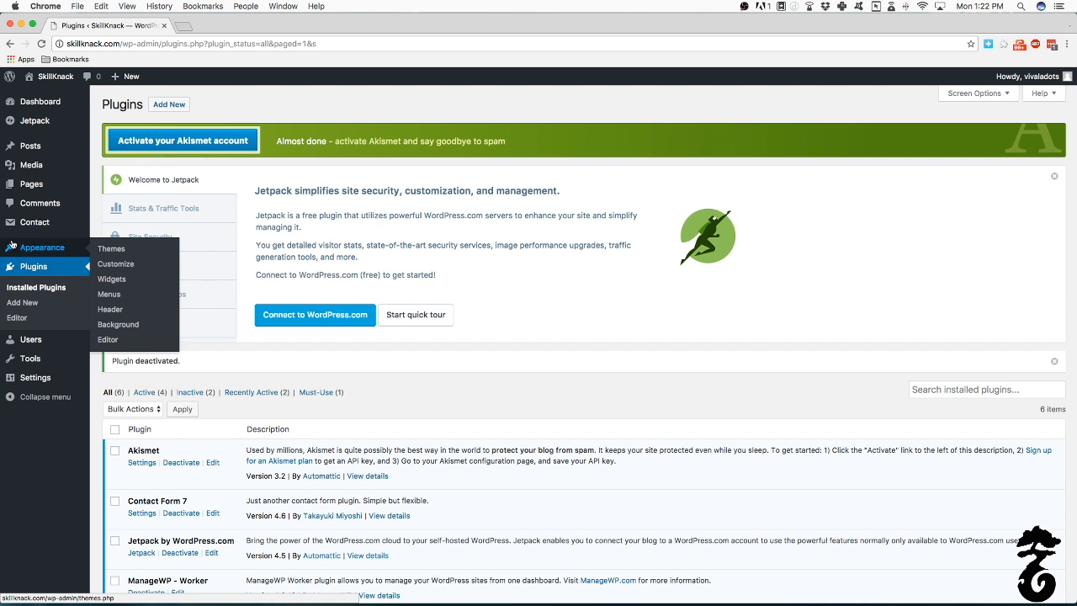
left_click(50, 270)
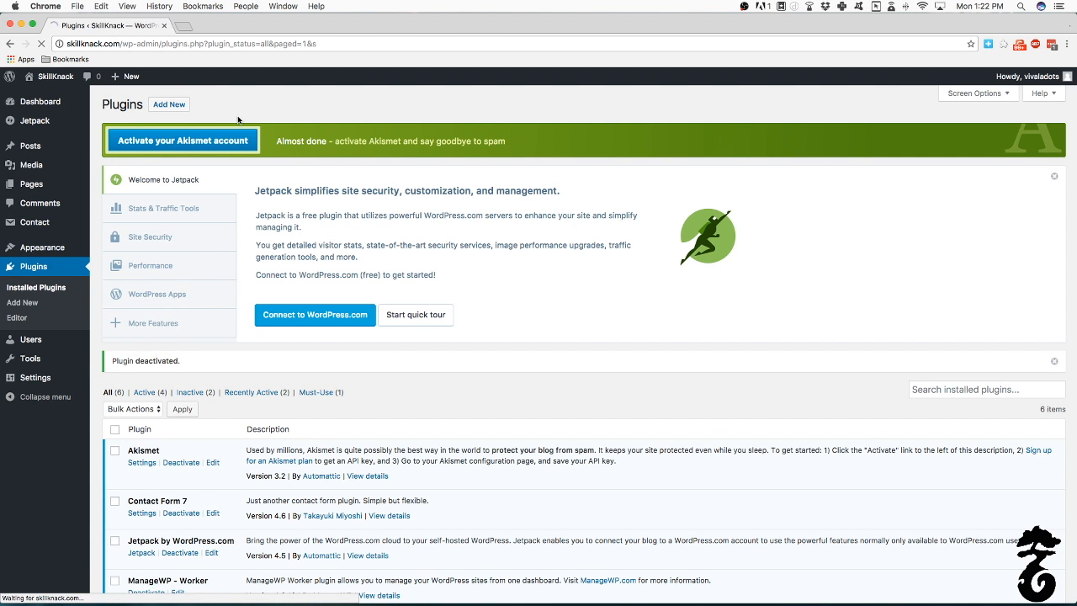
scroll(575, 244, "down", 2)
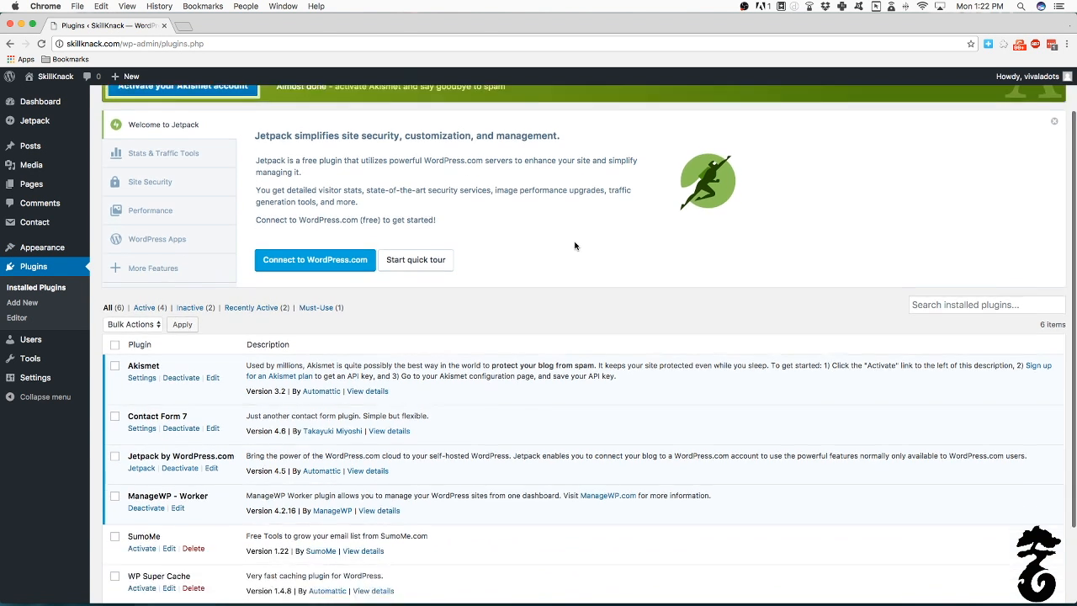
scroll(575, 244, "down", 2)
scroll(575, 244, "up", 4)
left_click(150, 105)
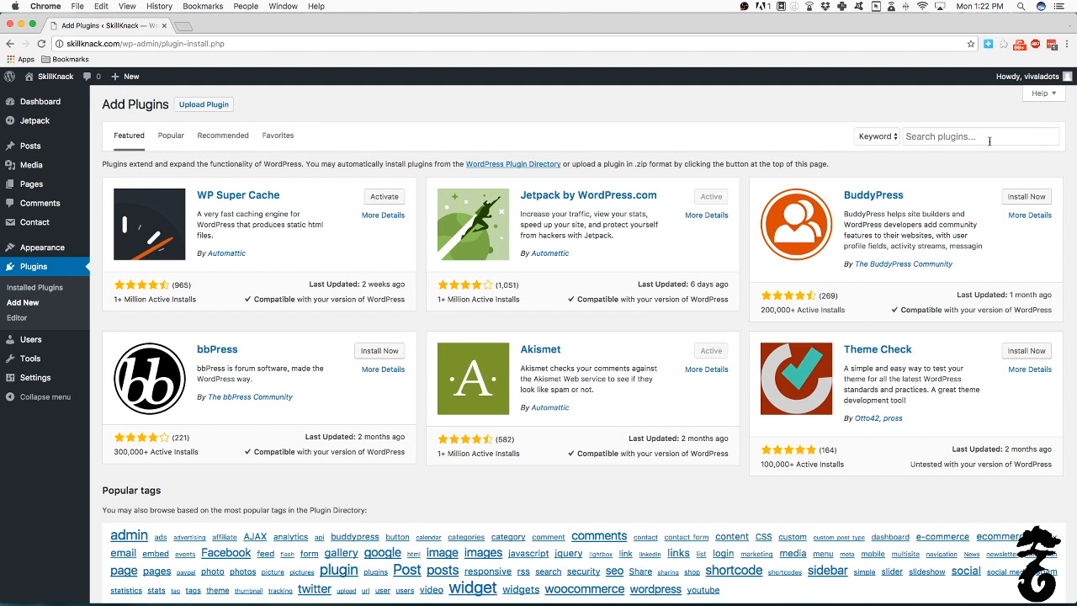
Search the plugin directory for "updraft plus", and correct the search term to "updraftplus".
left_click(989, 140)
type("updraft")
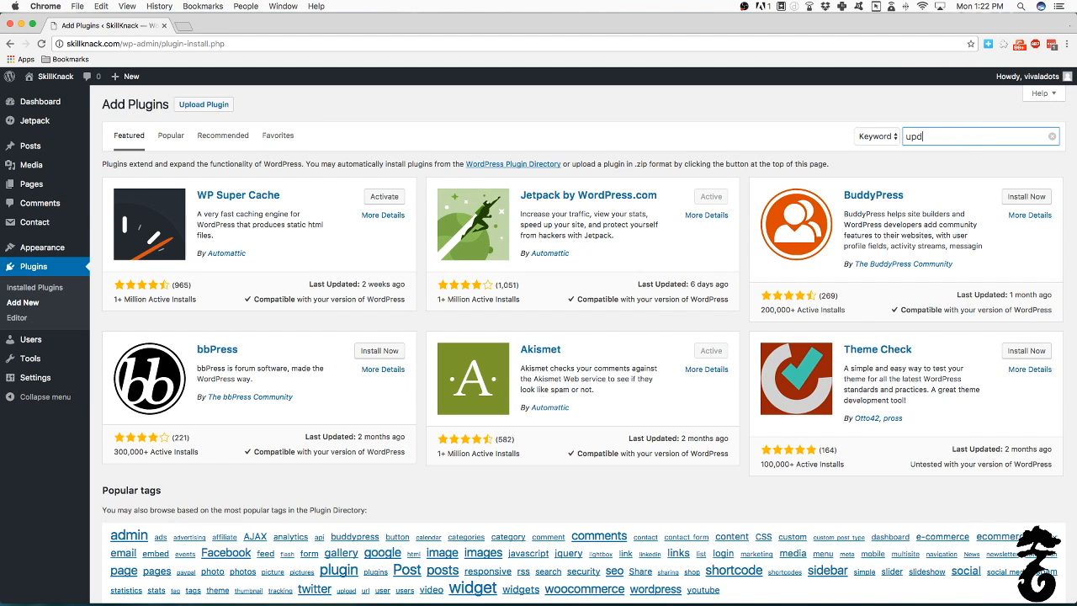
type(" plus")
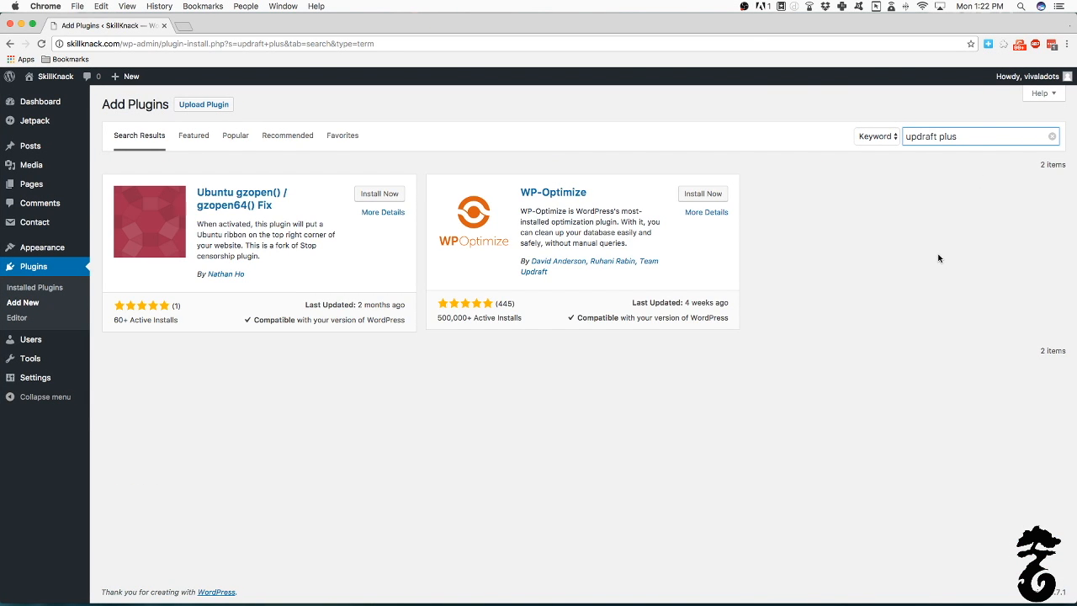
left_click(964, 140)
left_click(935, 137)
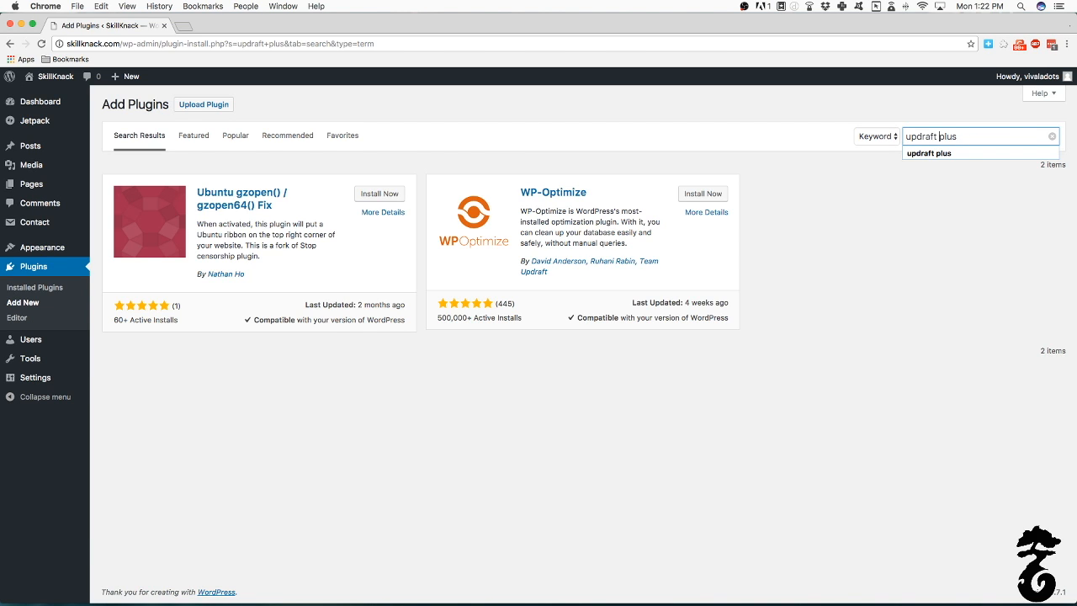
key("Delete")
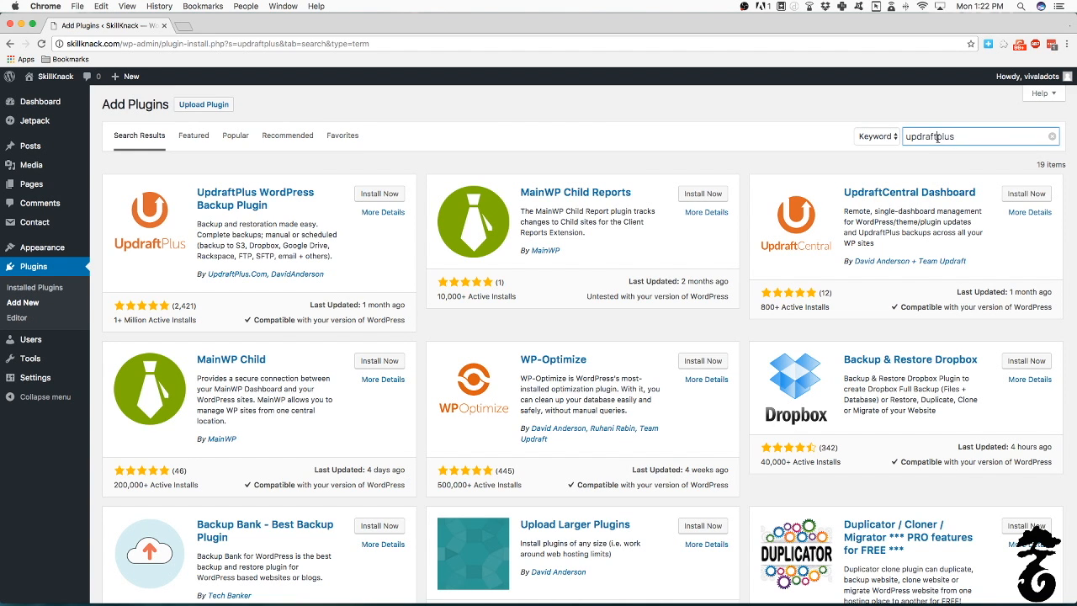
Install and activate the UpdraftPlus WordPress Backup Plugin.
left_click_drag(950, 137, 888, 139)
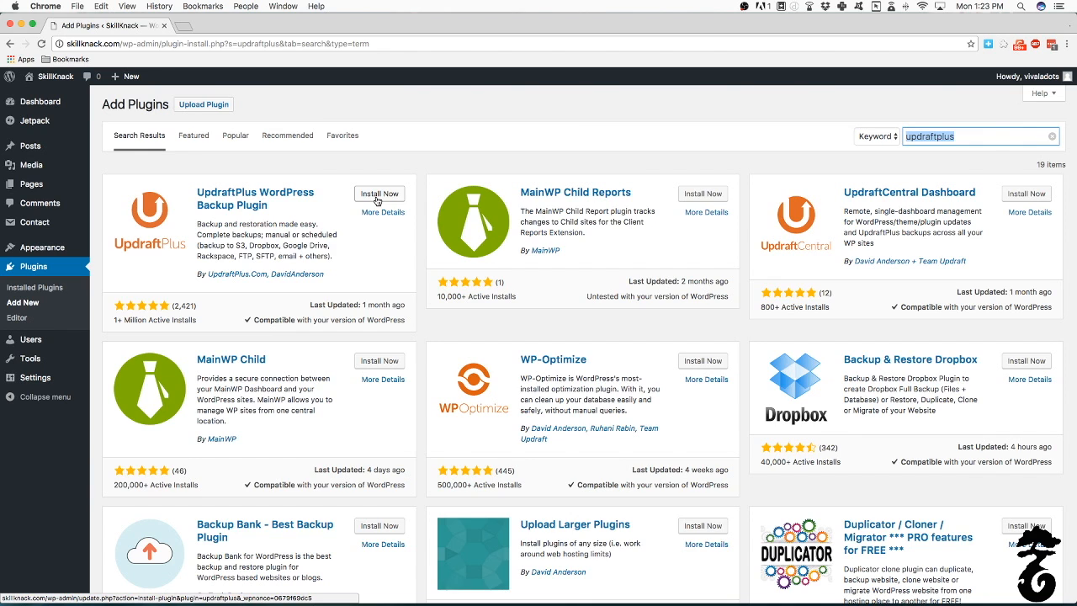
left_click(376, 201)
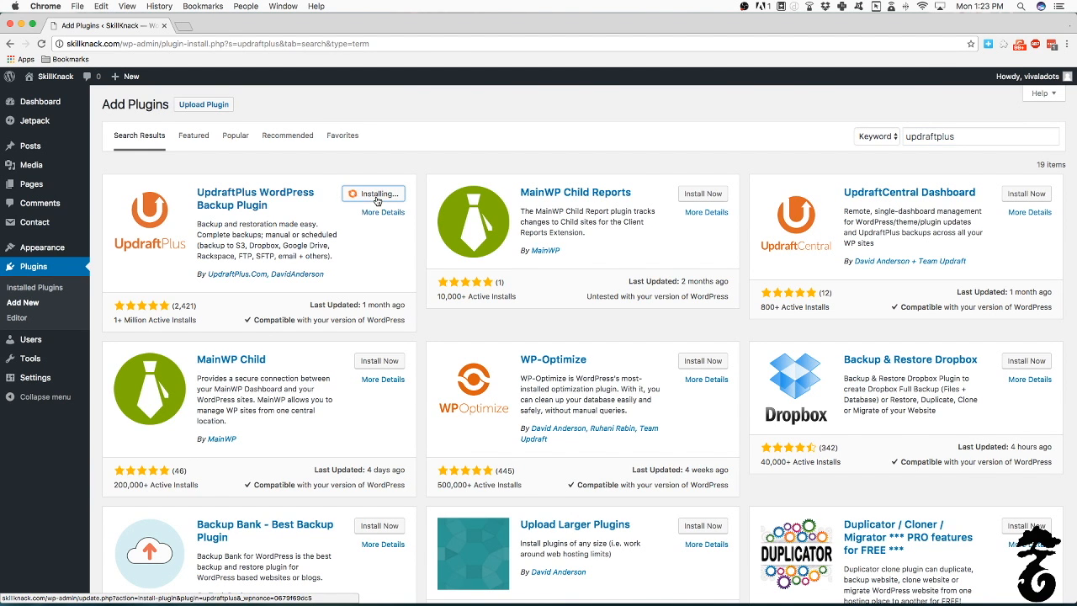
left_click(377, 201)
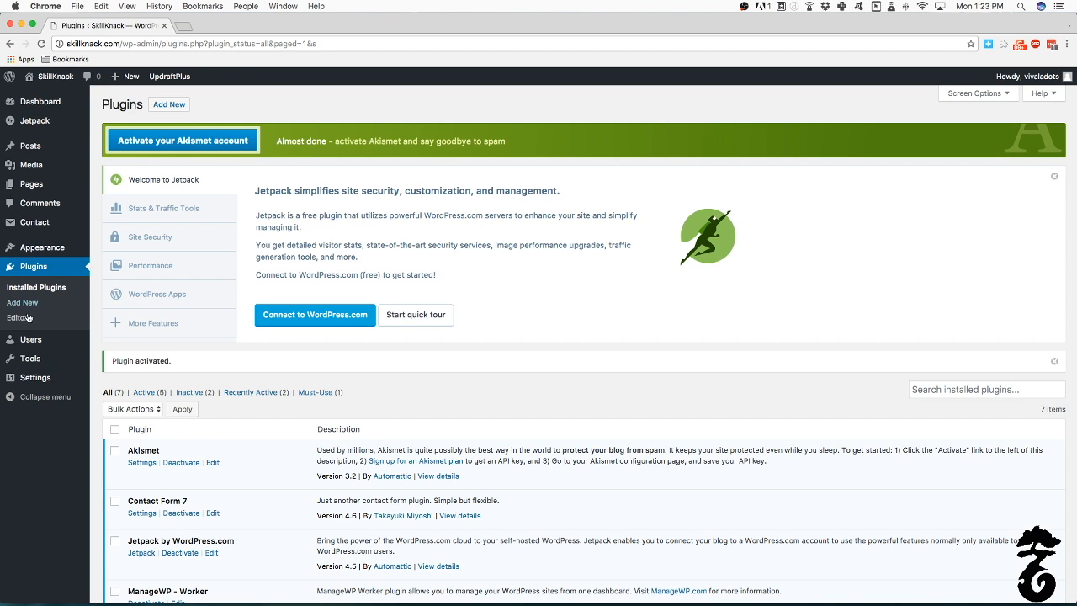
Open the UpdraftPlus settings from the installed plugins and run a one-time backup including the database and files.
mouse_move(48, 227)
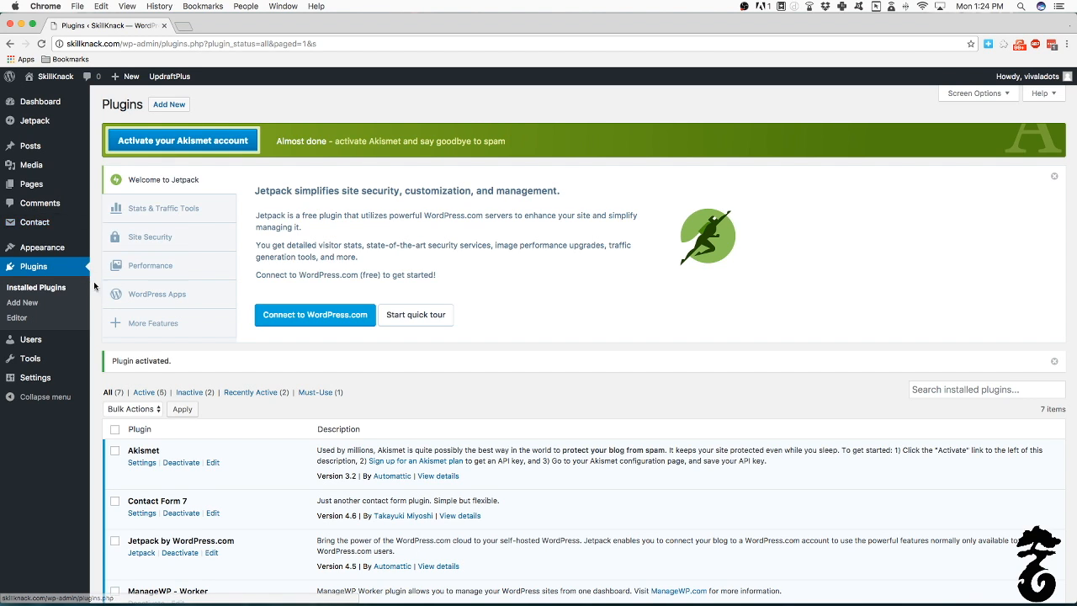
scroll(198, 307, "down", 5)
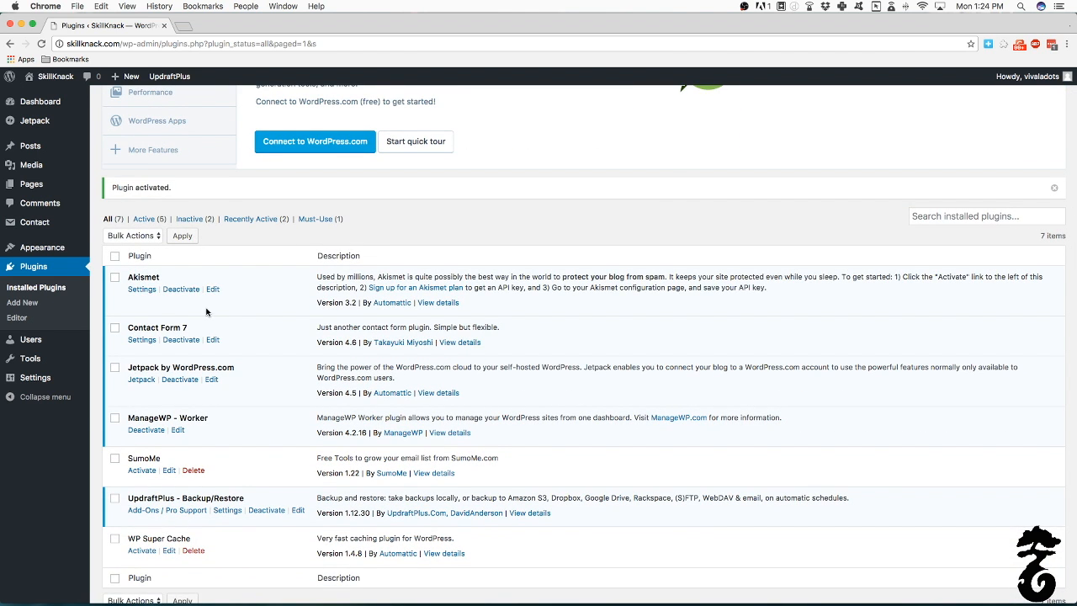
scroll(206, 320, "down", 3)
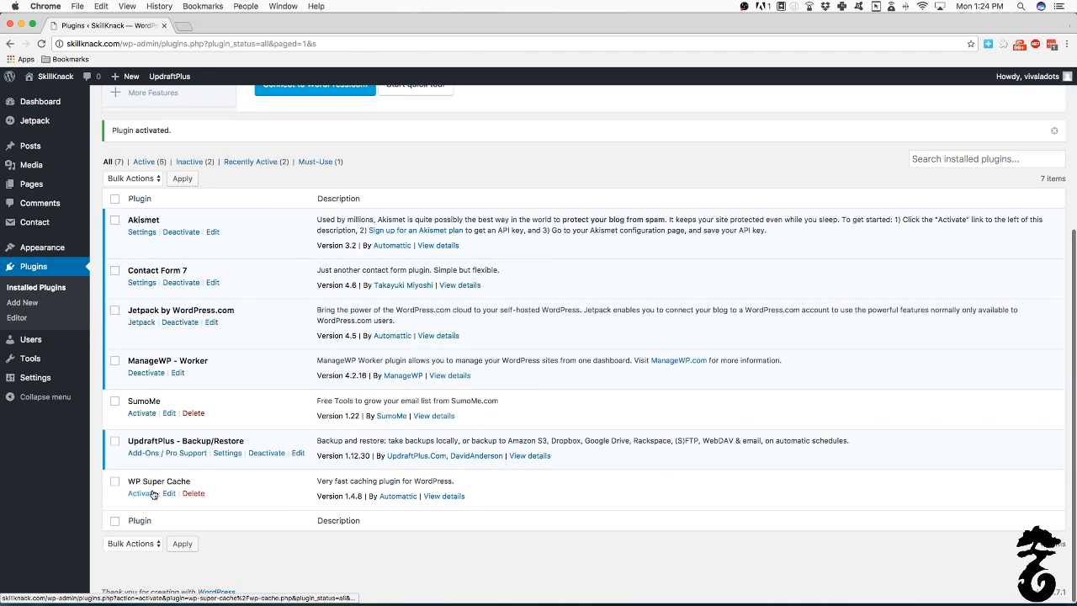
left_click(225, 452)
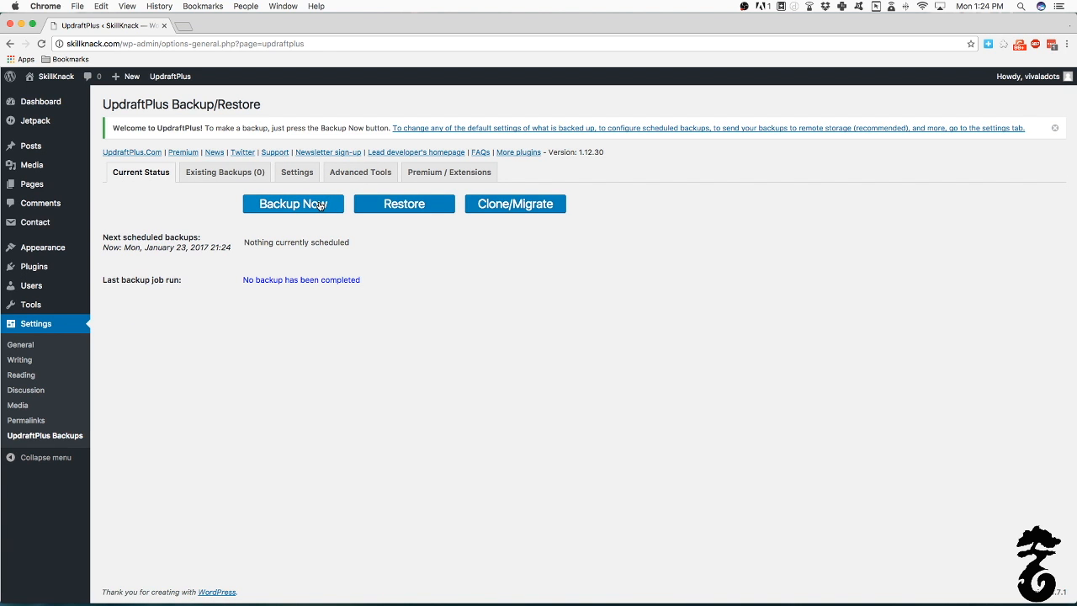
left_click(321, 205)
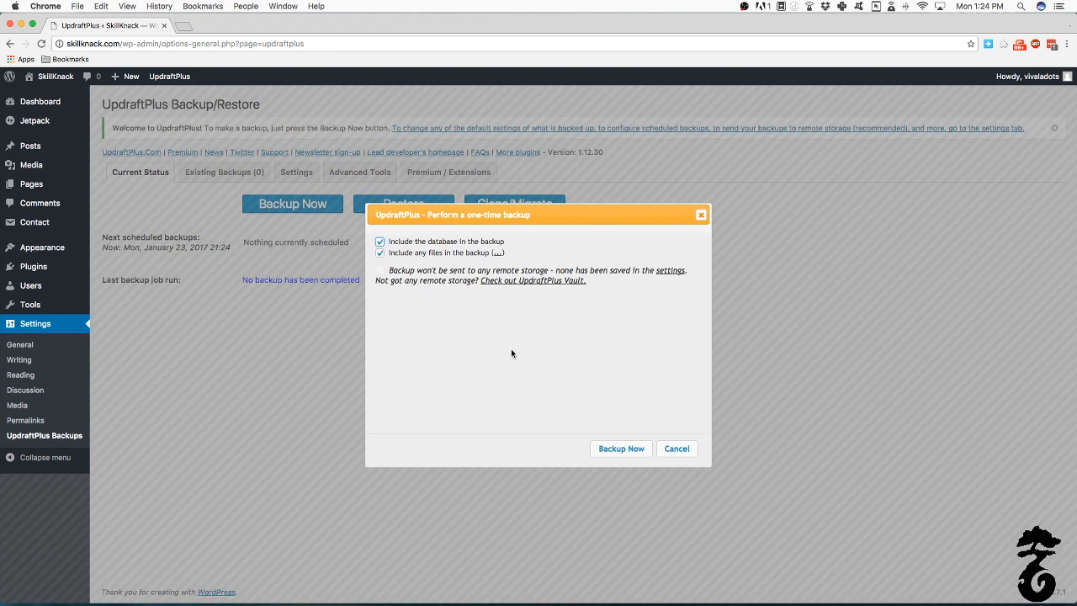
left_click(630, 449)
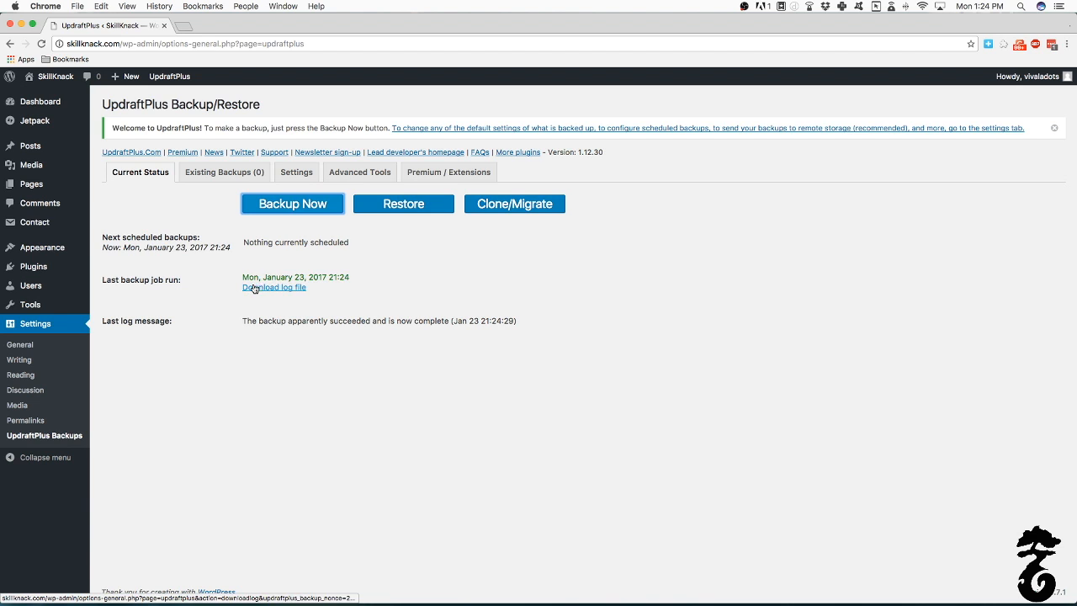
Switch to Finder, check the Downloads and Dropbox folders for backup files, and close the window to return to Chrome.
mouse_move(863, 603)
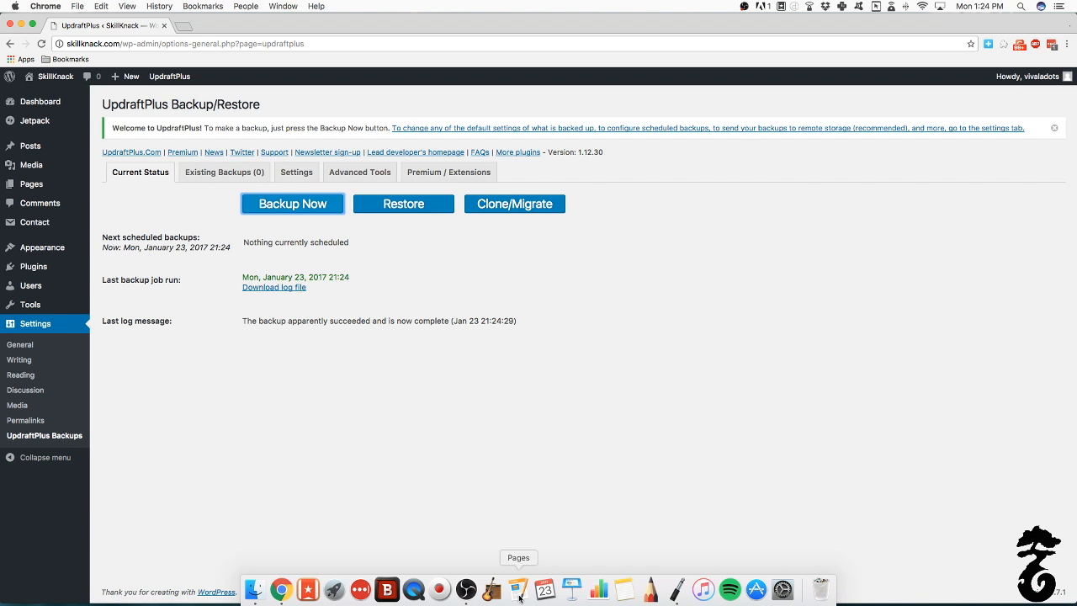
left_click(268, 586)
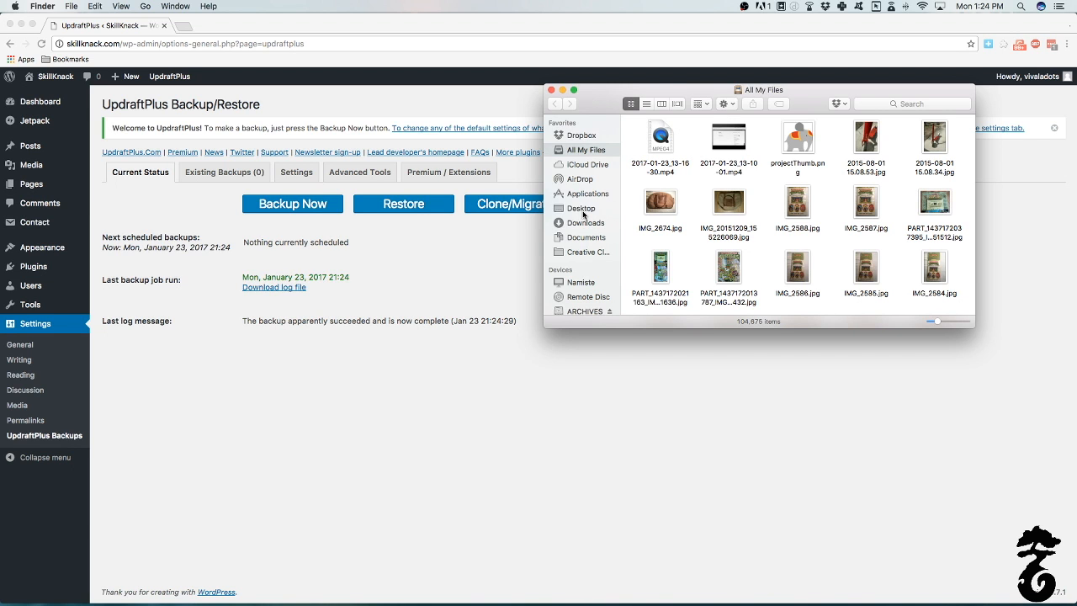
left_click(578, 226)
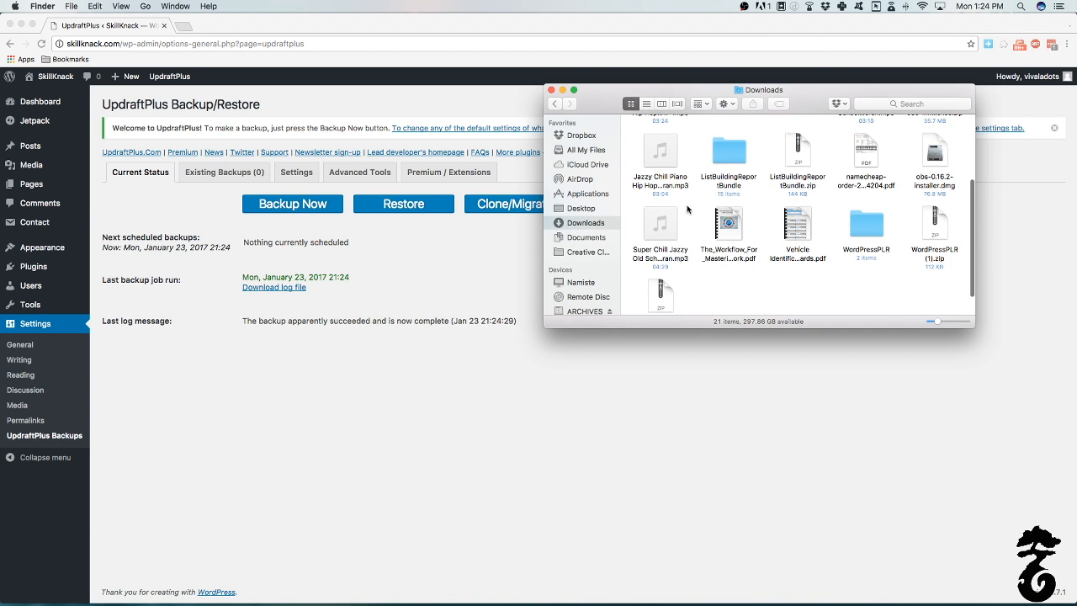
scroll(687, 208, "up", 3)
scroll(687, 209, "down", 5)
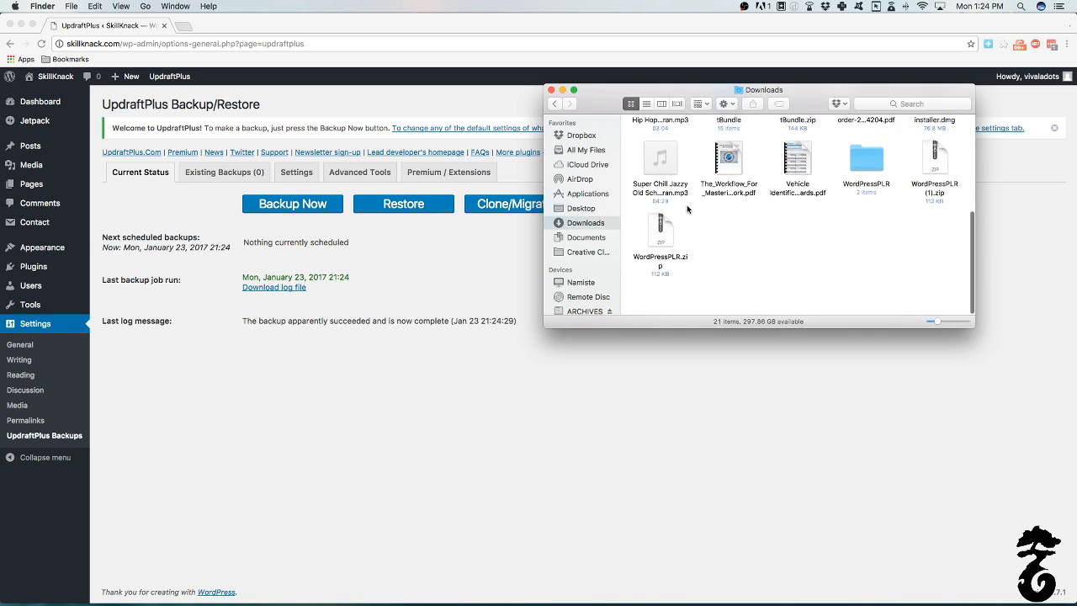
left_click(593, 135)
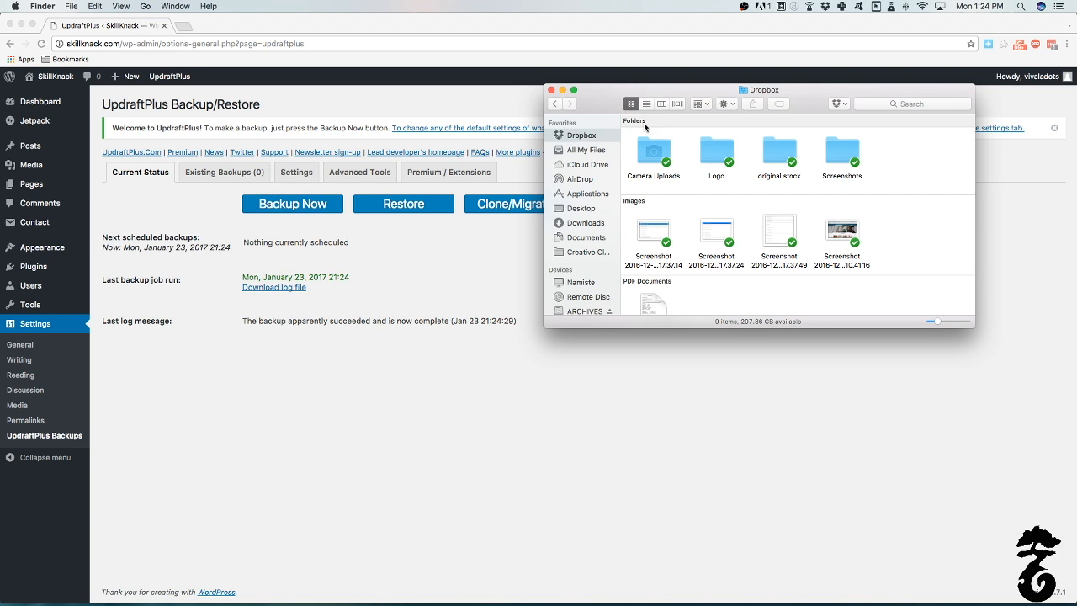
scroll(689, 188, "down", 3)
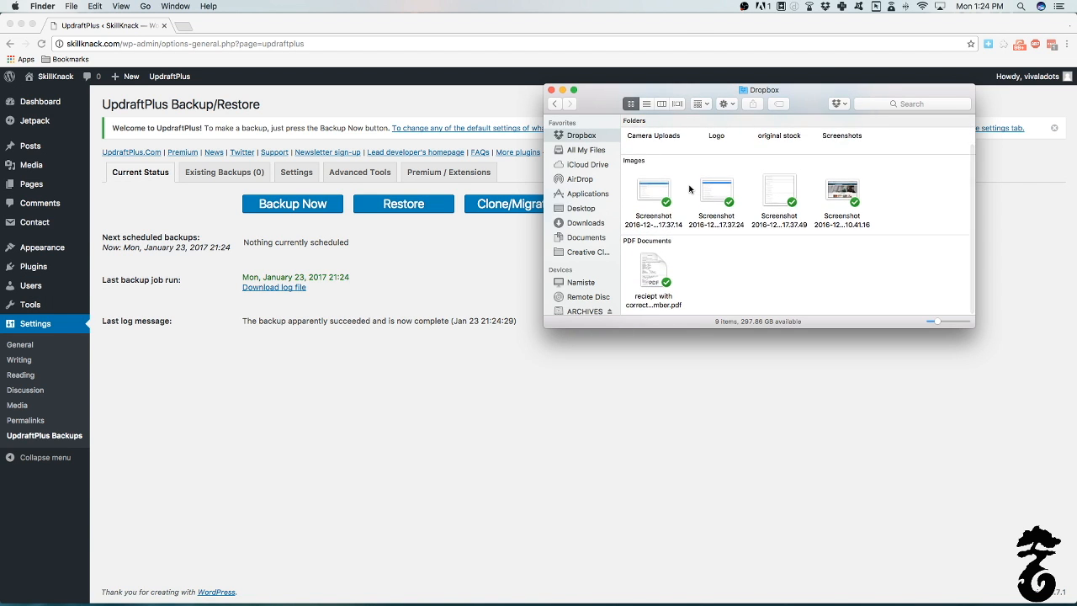
scroll(689, 189, "up", 3)
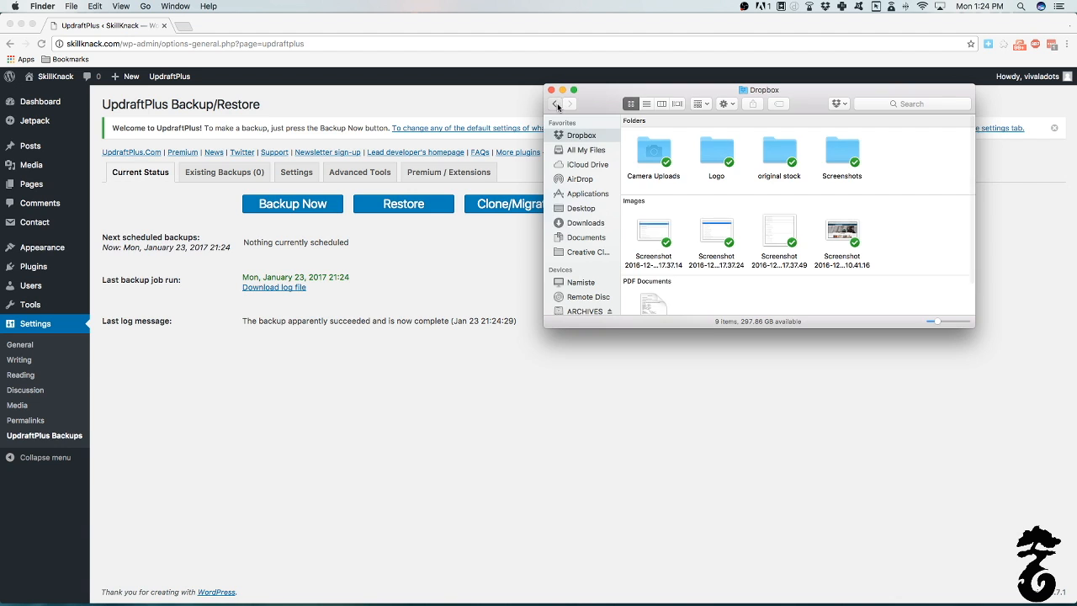
left_click(556, 105)
scroll(758, 184, "up", 5)
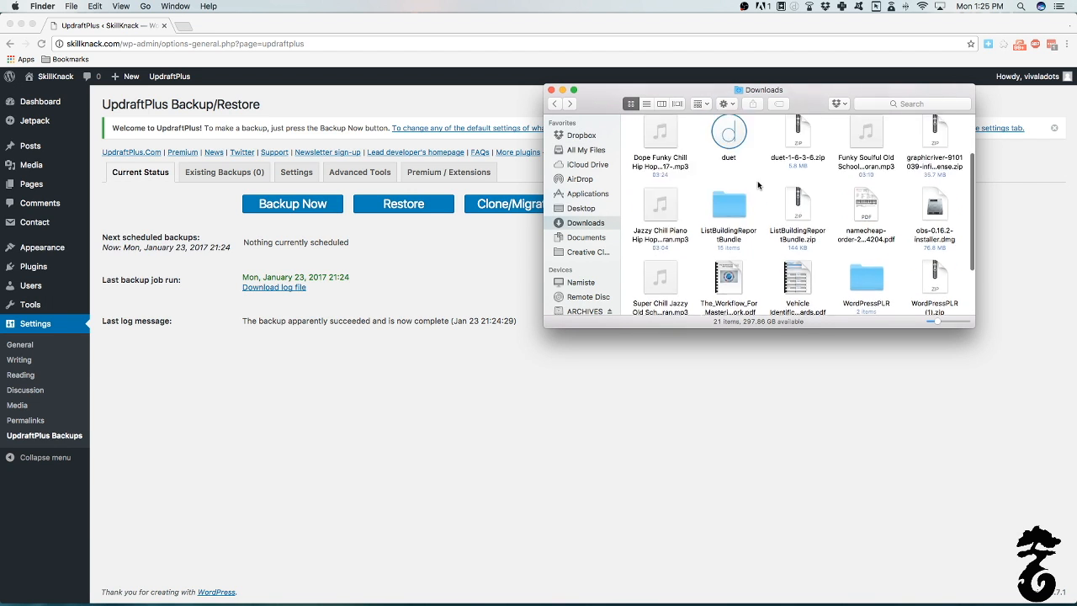
left_click(551, 89)
left_click(394, 318)
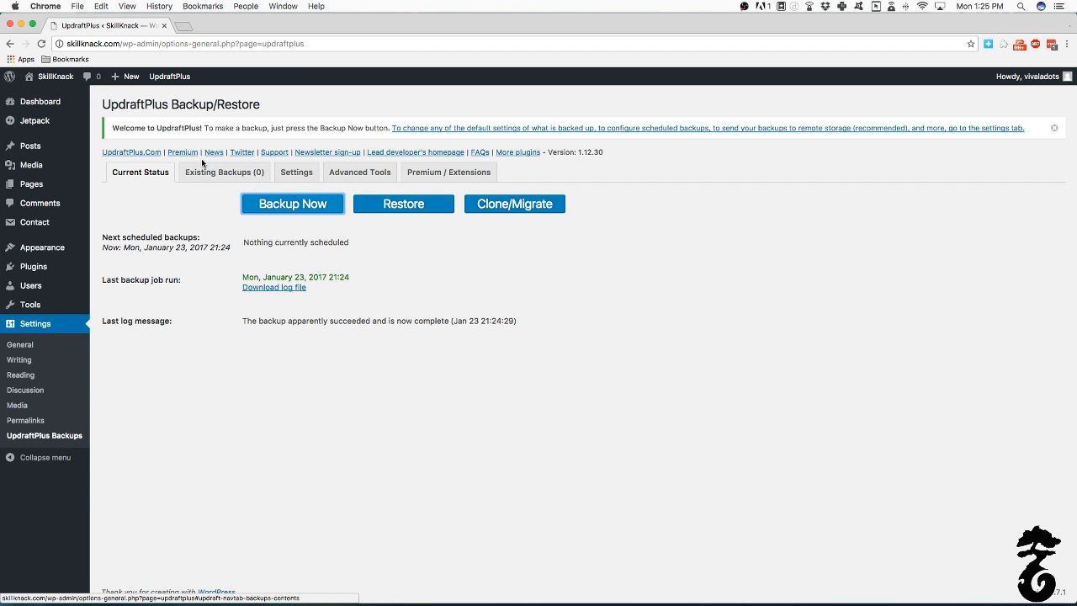
Open the UpdraftPlus backup settings, select Dropbox as the remote storage, and review its authentication instructions.
left_click(287, 180)
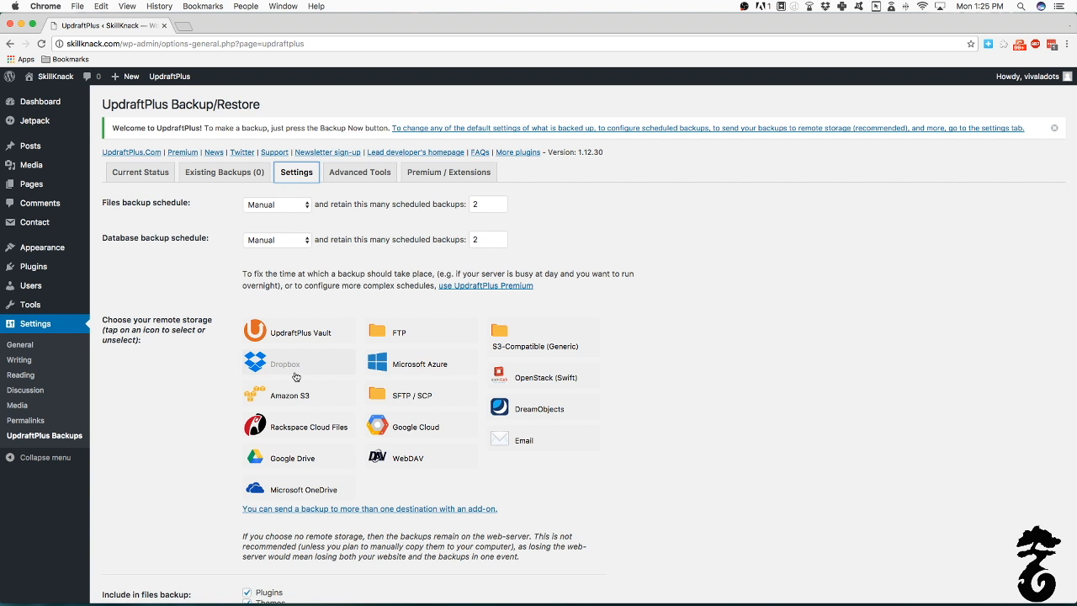
scroll(287, 319, "down", 1)
scroll(286, 309, "down", 3)
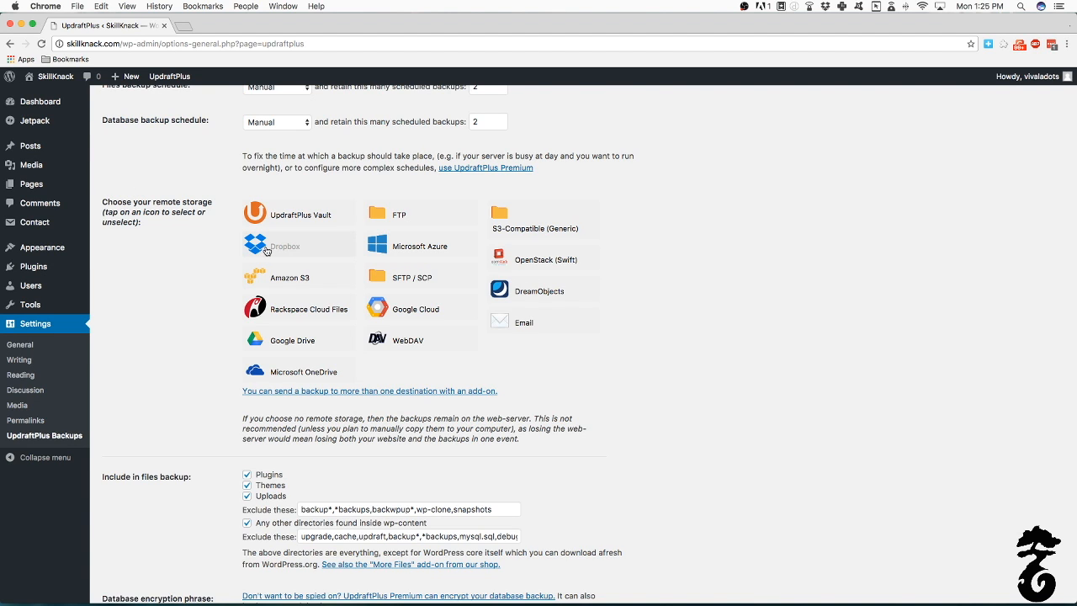
left_click(320, 253)
scroll(358, 379, "down", 1)
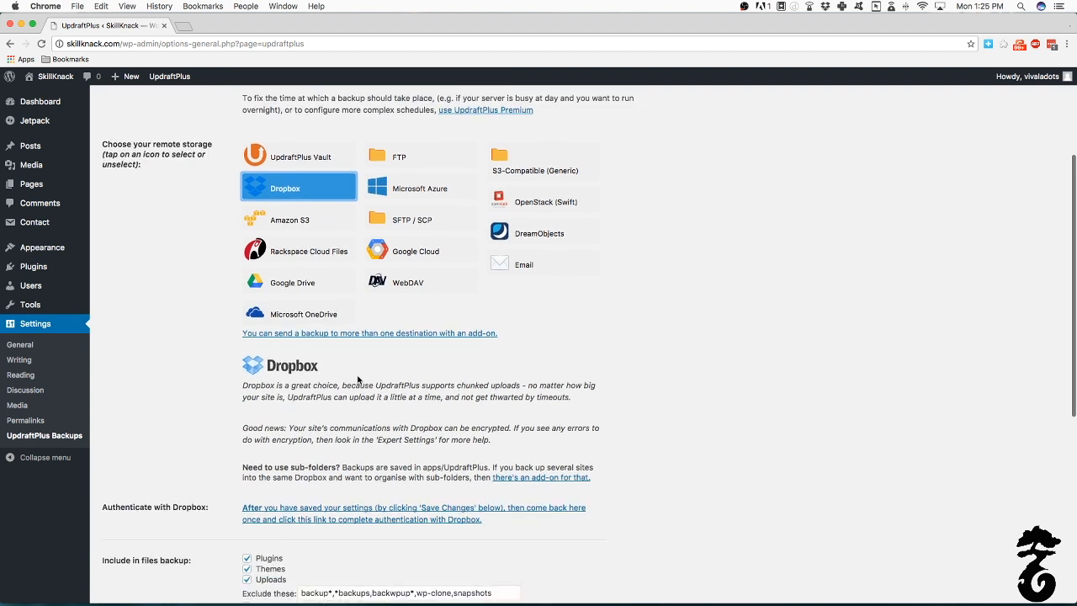
scroll(357, 380, "down", 2)
scroll(535, 410, "up", 1)
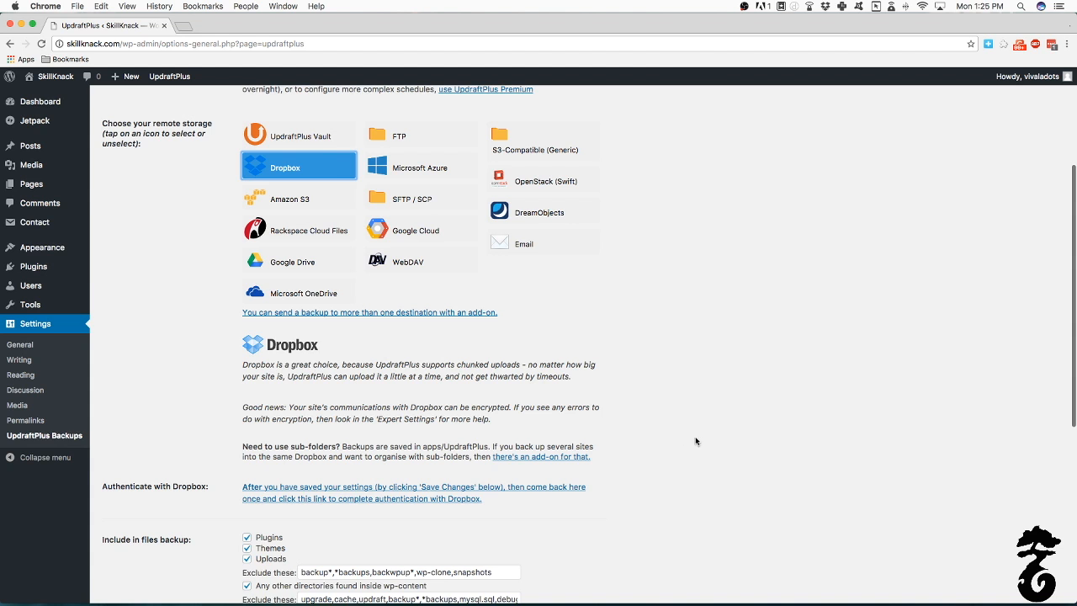
View the retention field and interval options of the files backup schedule, keeping the schedule on Manual.
scroll(292, 205, "up", 5)
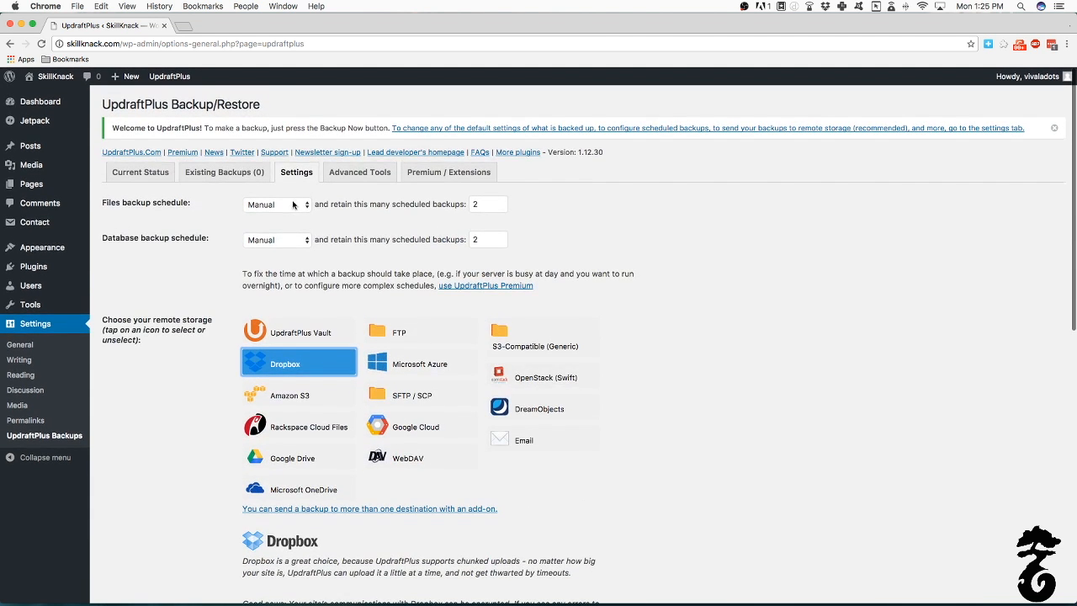
left_click(490, 204)
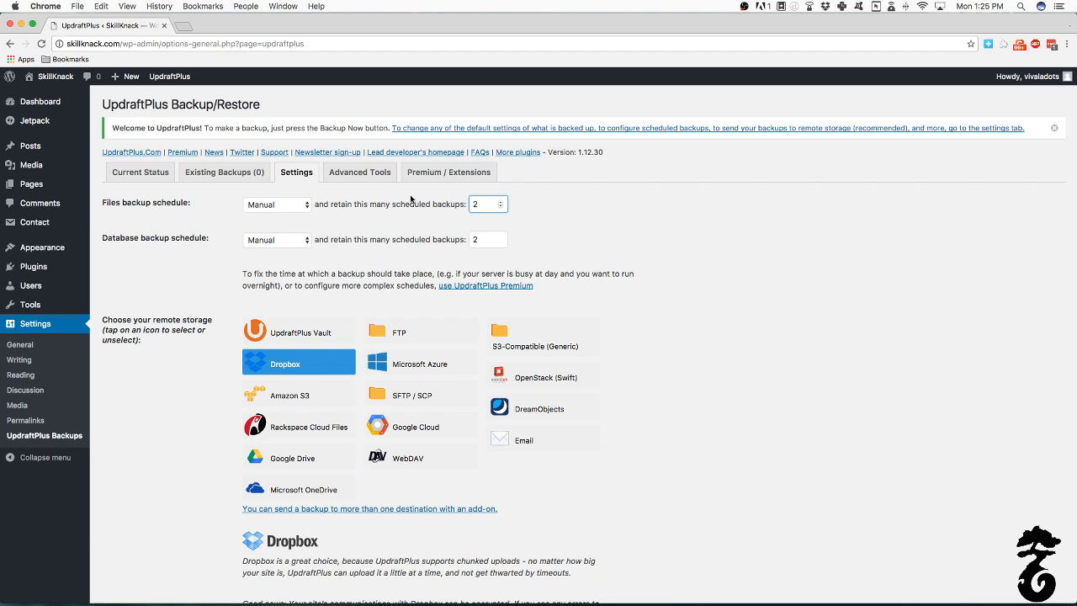
left_click(307, 205)
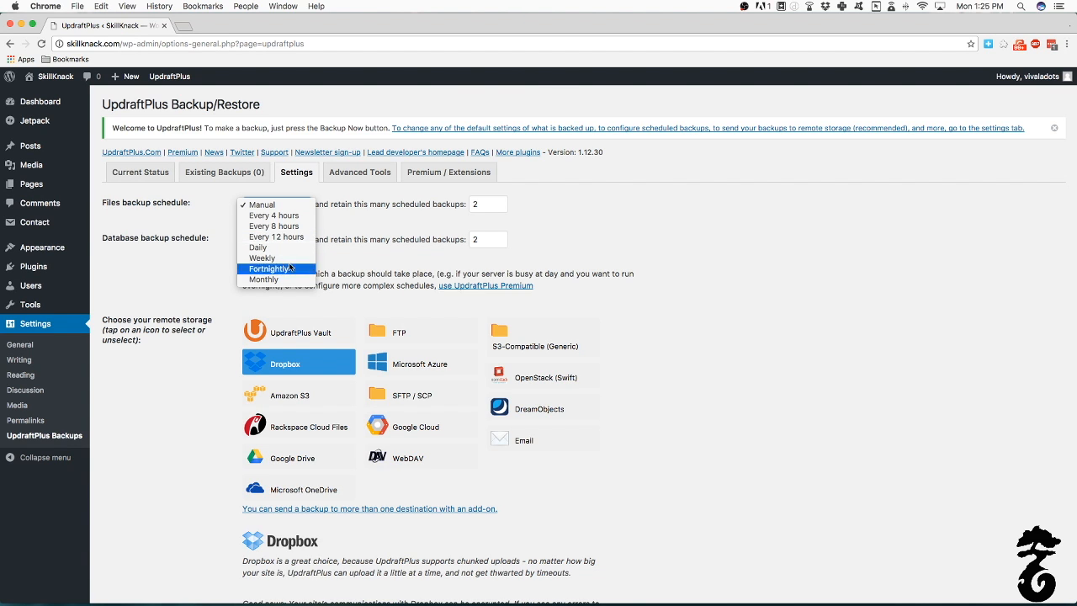
left_click(261, 204)
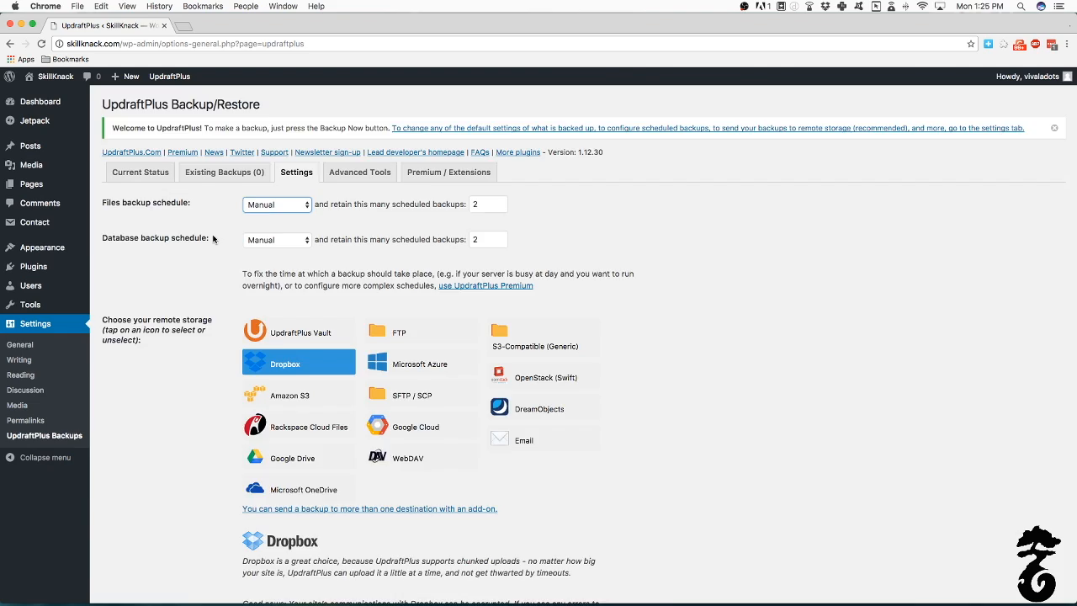
Go from the UpdraftPlus settings to the page for adding plugins and search the plugins for "wpsmush".
scroll(213, 239, "down", 15)
scroll(213, 239, "up", 15)
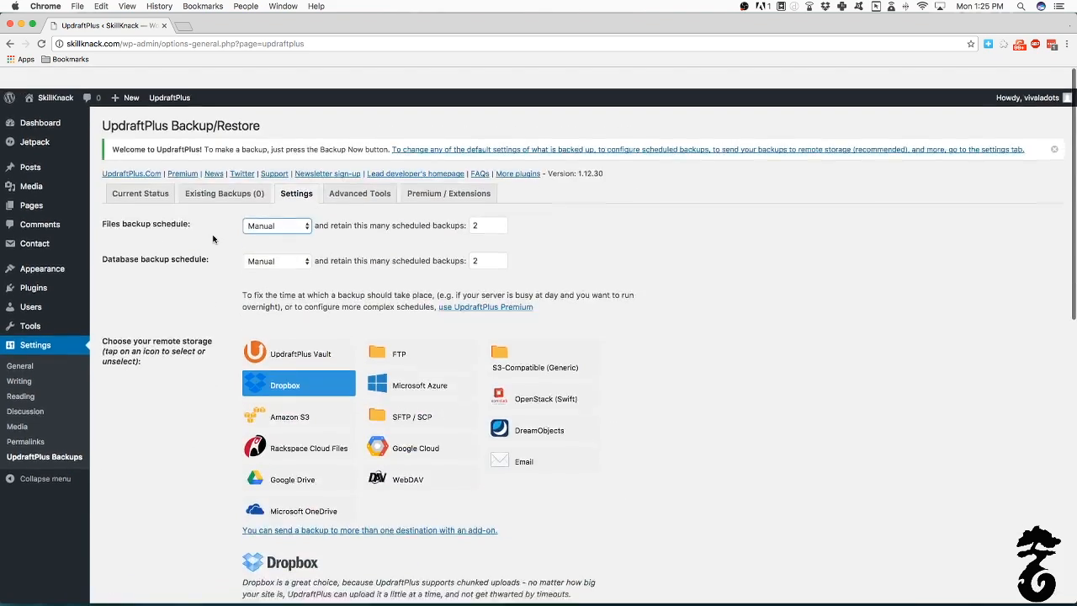
mouse_move(48, 253)
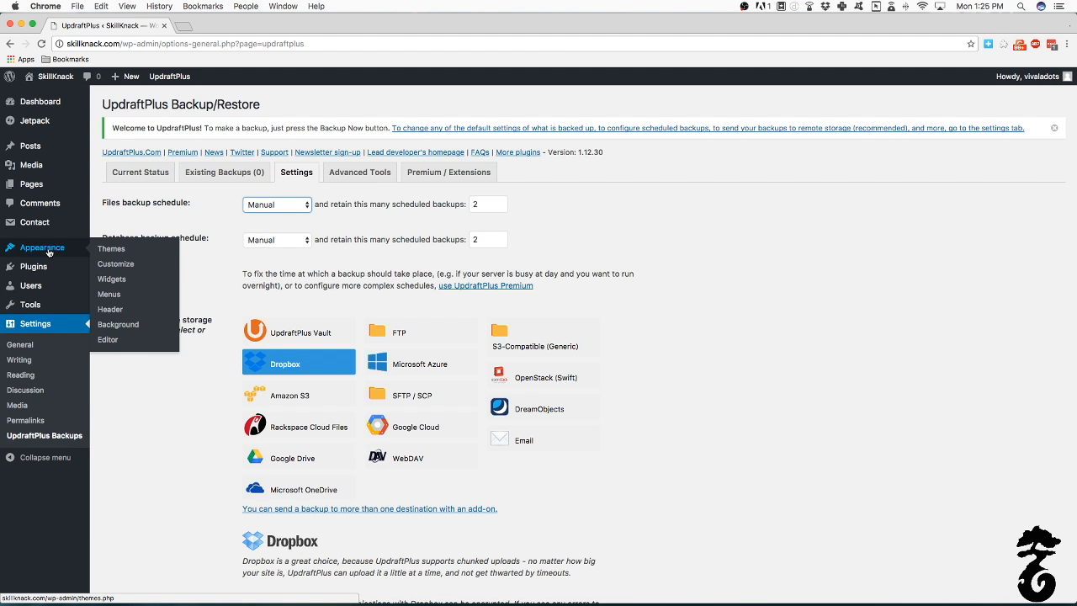
mouse_move(57, 117)
left_click(62, 267)
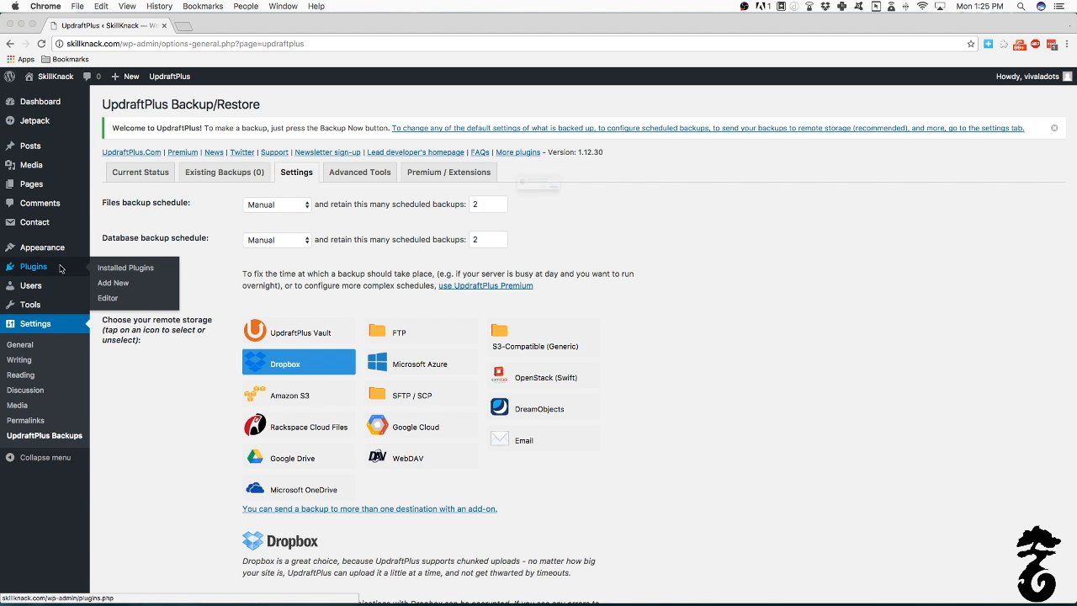
left_click(626, 209)
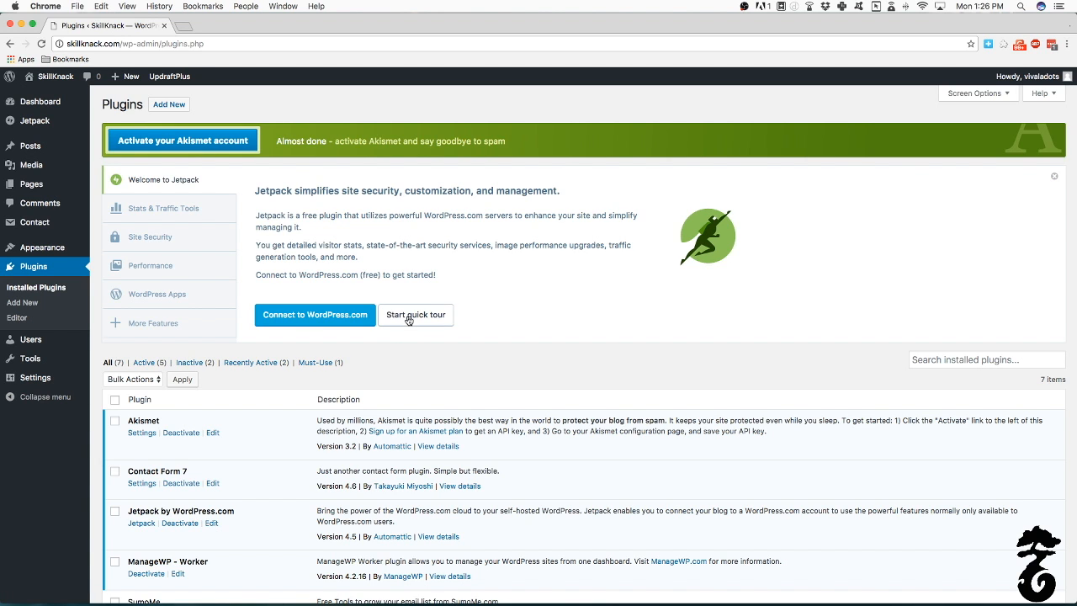
left_click(176, 101)
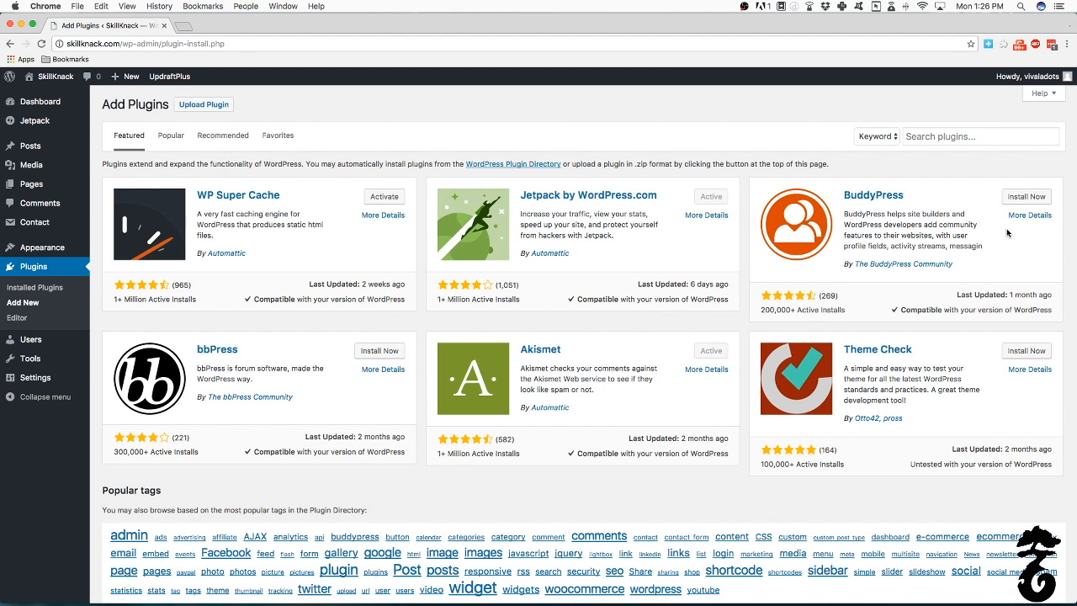
left_click(1024, 141)
type("wpsmush")
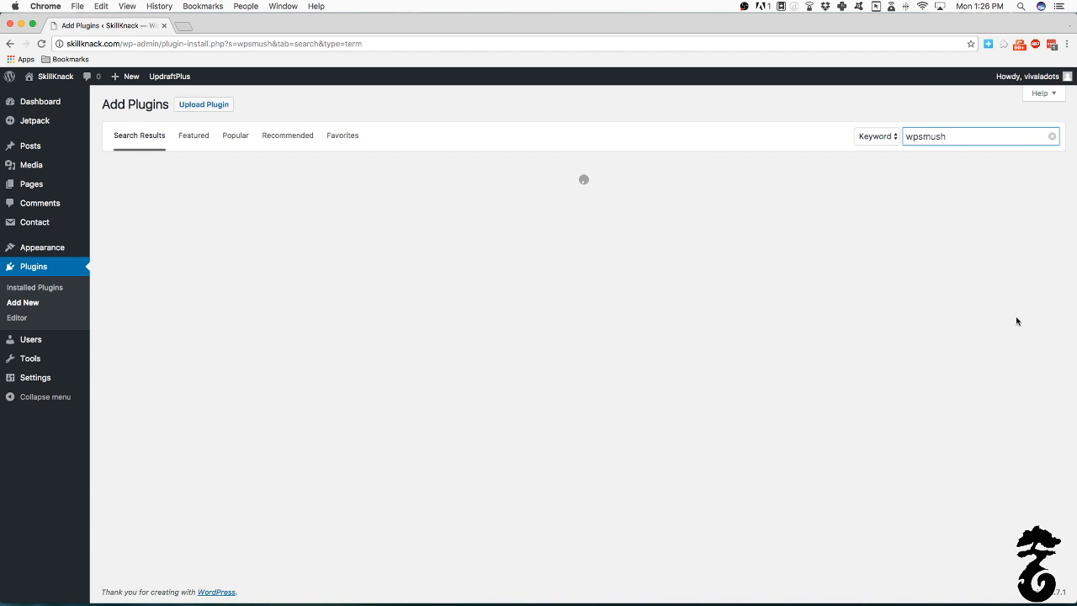
left_click(955, 136)
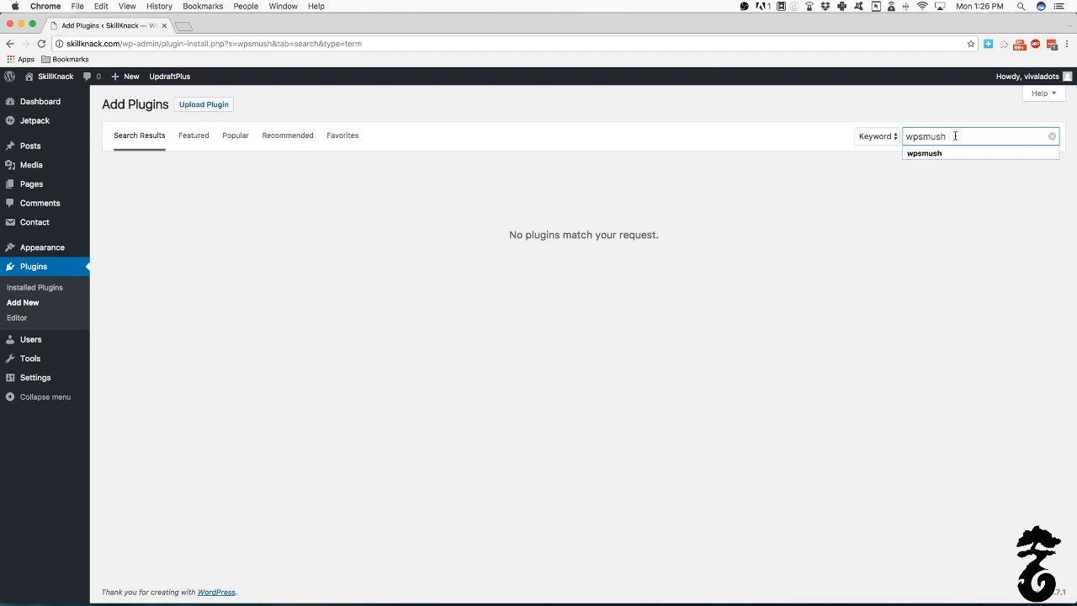
In a new browser tab, search Google for "wpsmush" and open the WP Smush.it plugin page on WordPress.org.
left_click(184, 26)
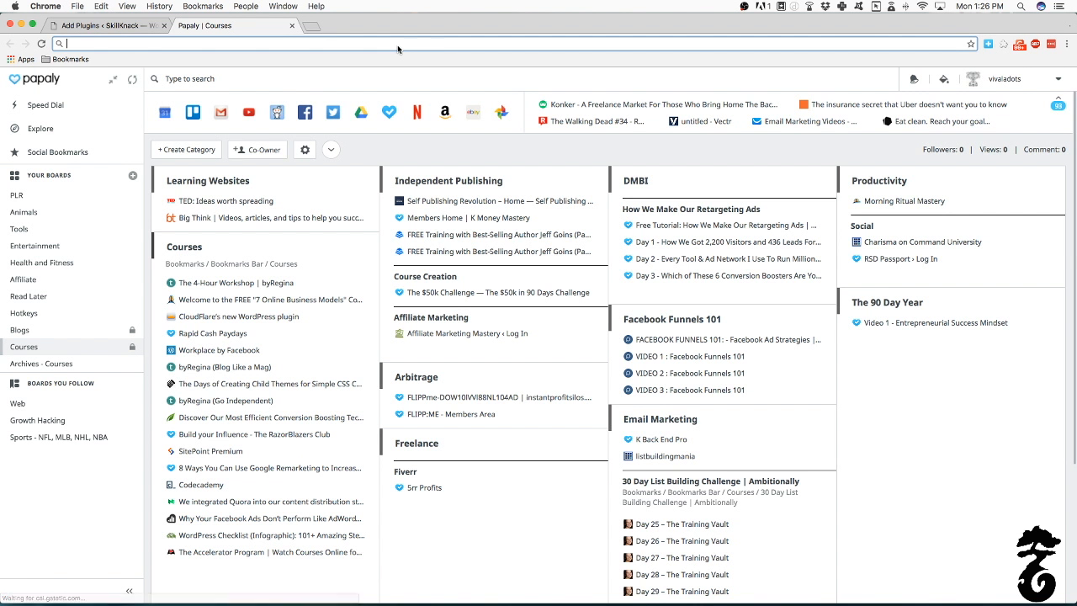
type("wp")
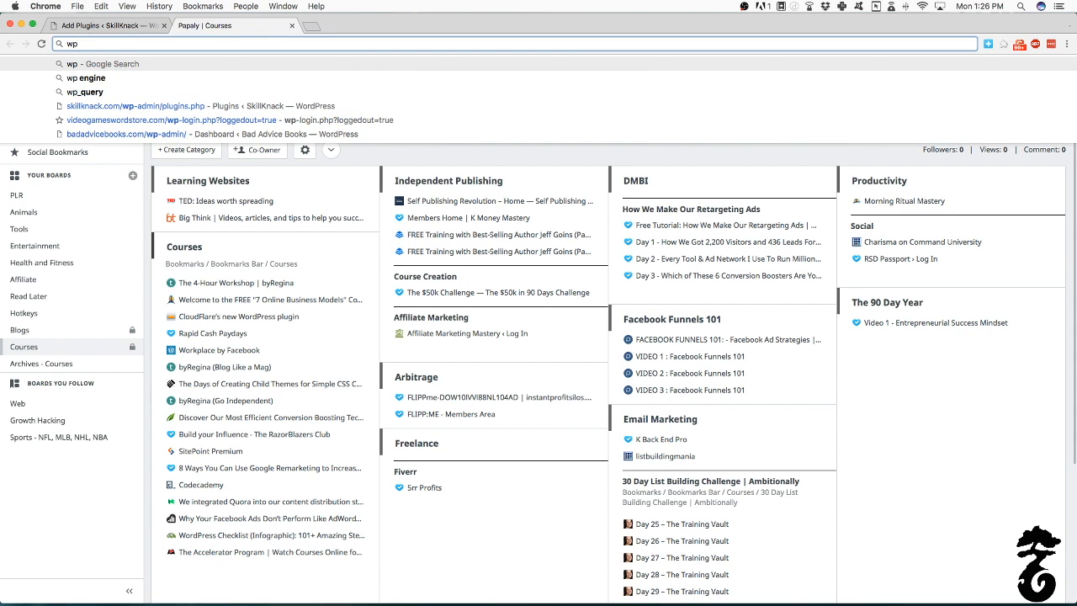
type("smush")
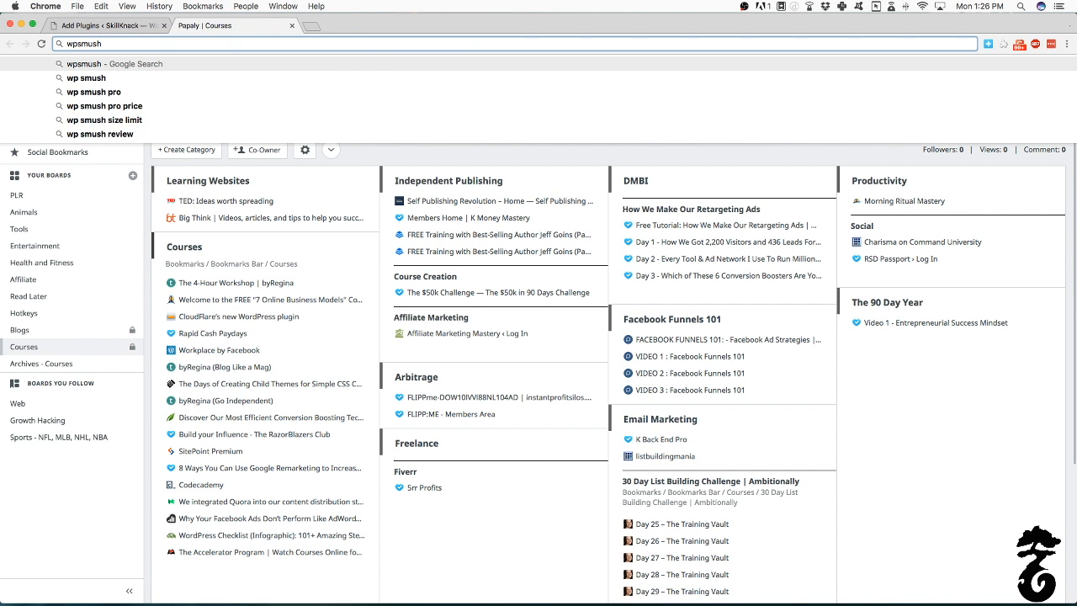
key("Return")
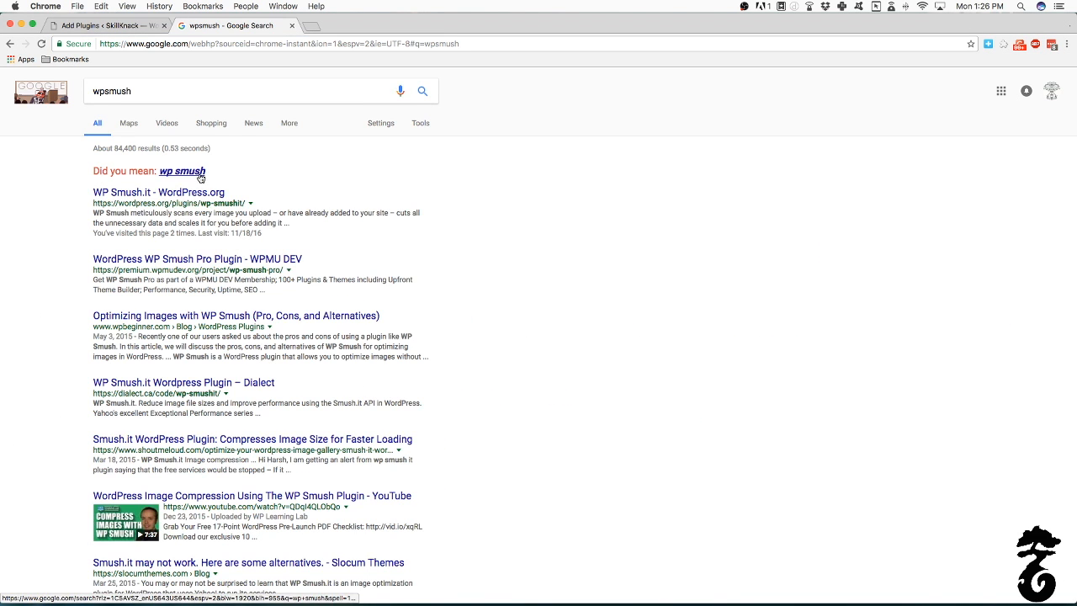
left_click(183, 196)
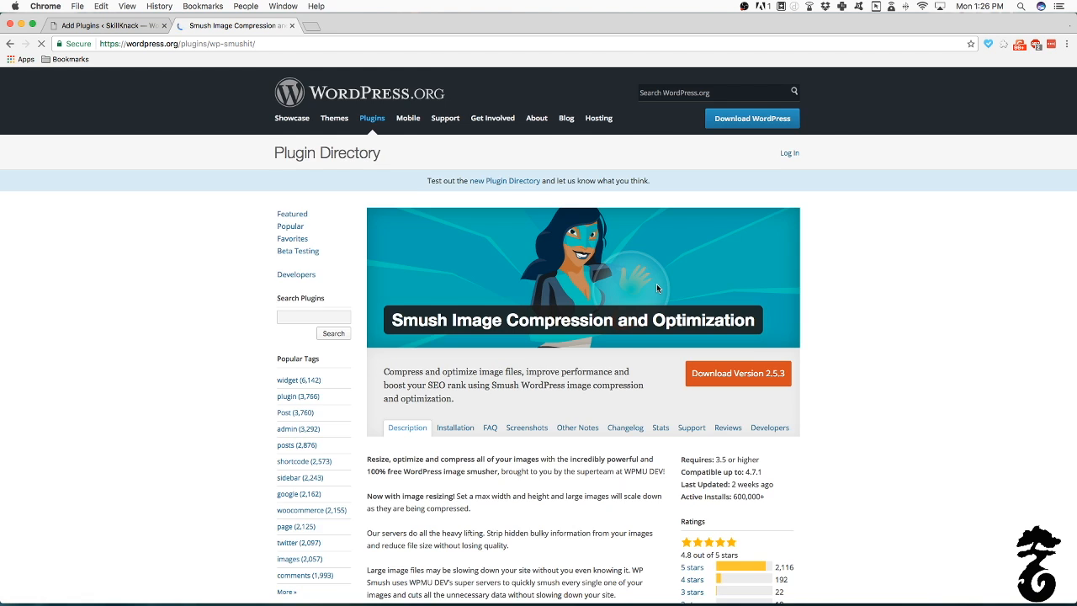
Look over the Smush Image Compression and Optimization page and download version 2.5.3 of the plugin.
scroll(656, 289, "down", 3)
scroll(445, 257, "up", 3)
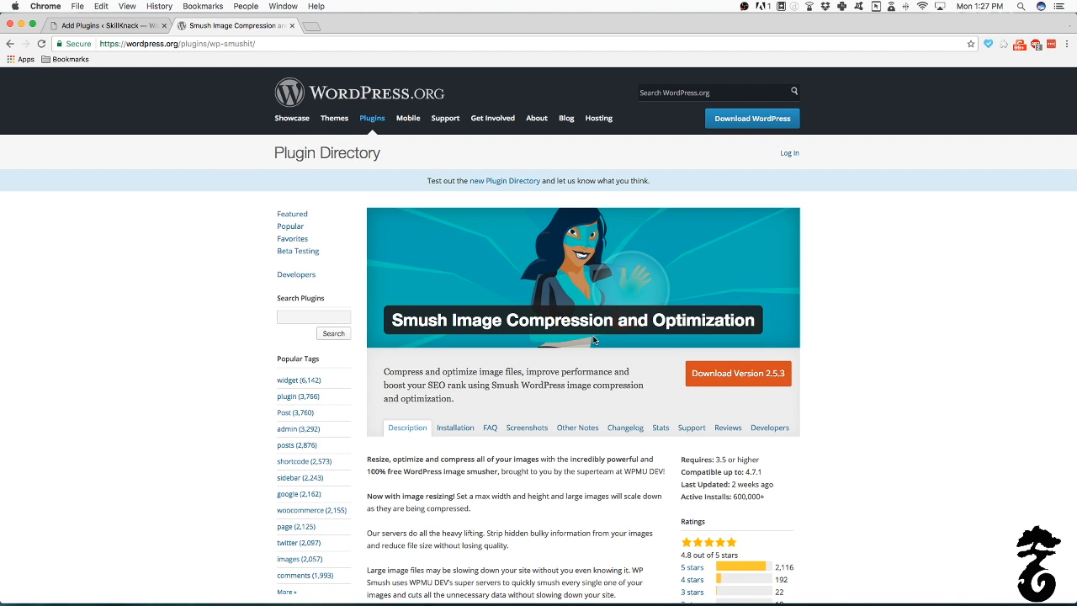
left_click(722, 381)
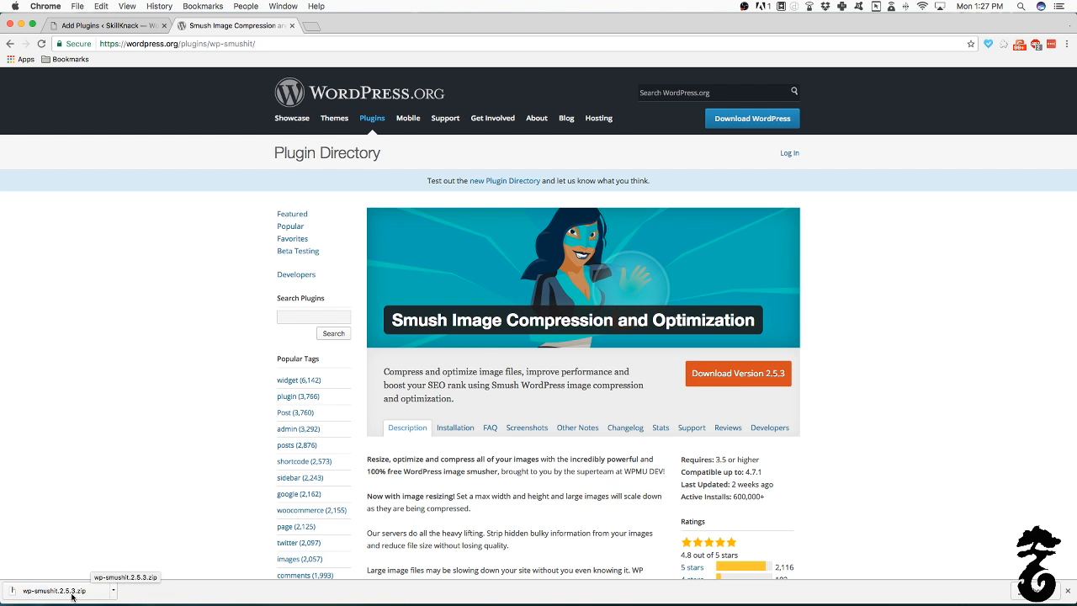
Return to the SkillKnack Add Plugins page, install the plugin by uploading wp-smushit.2.5.3.zip, and activate it.
left_click(106, 25)
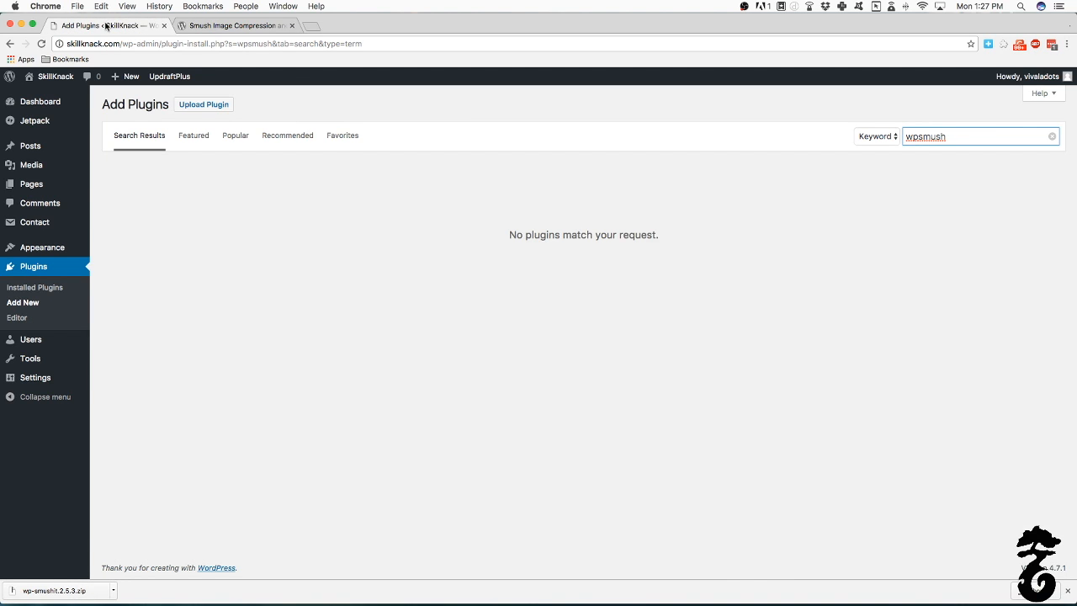
mouse_move(75, 248)
left_click_drag(970, 137, 882, 136)
left_click(982, 133)
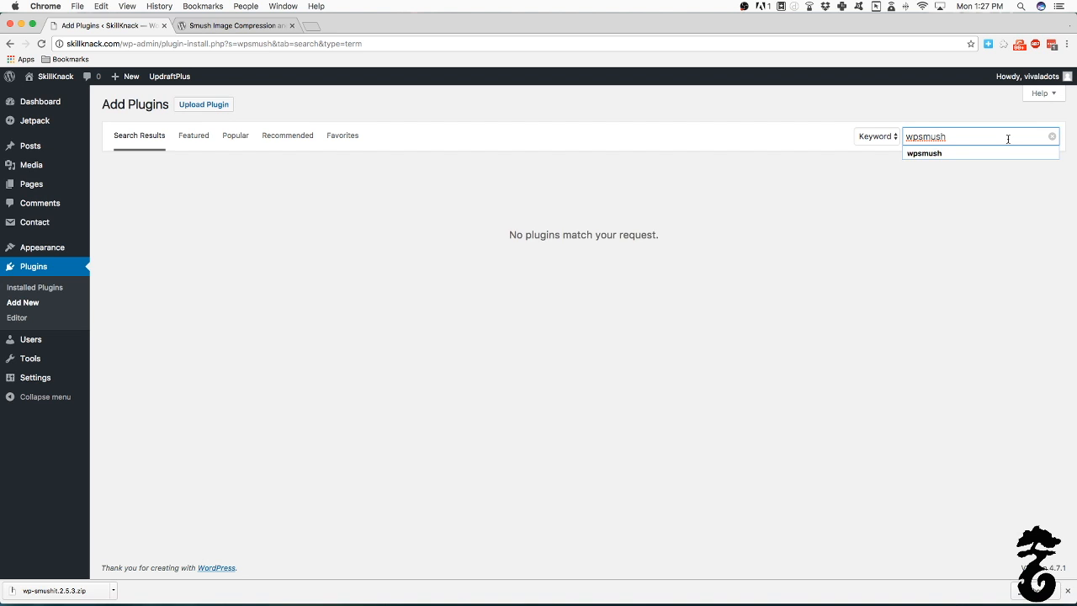
left_click(189, 105)
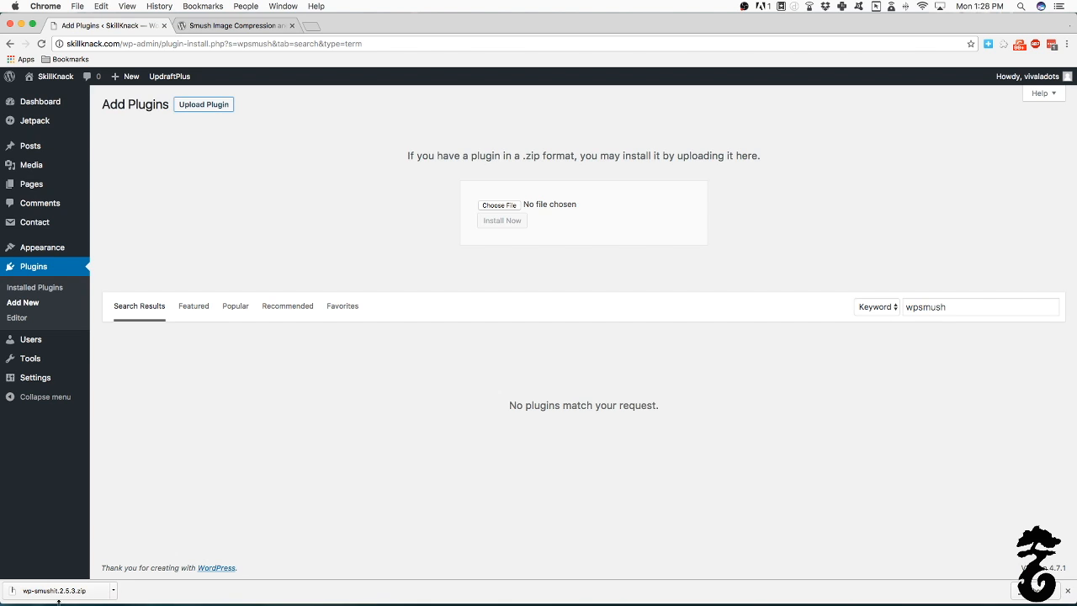
left_click_drag(58, 590, 503, 210)
left_click(502, 221)
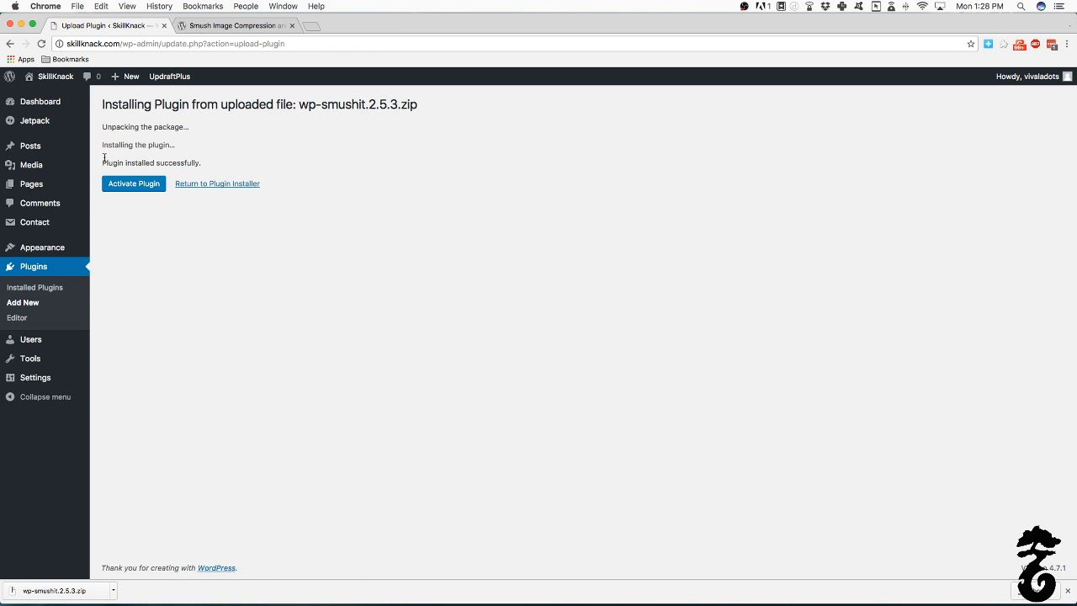
left_click(137, 188)
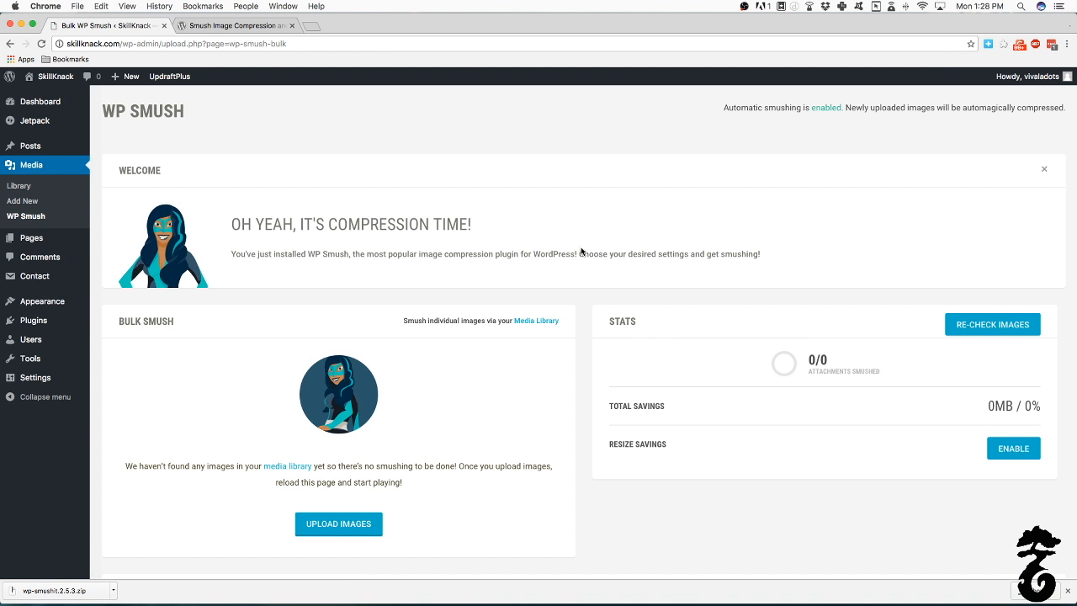
Look through the WP Smush page and open the site's Media Library.
scroll(668, 324, "down", 5)
scroll(669, 323, "up", 5)
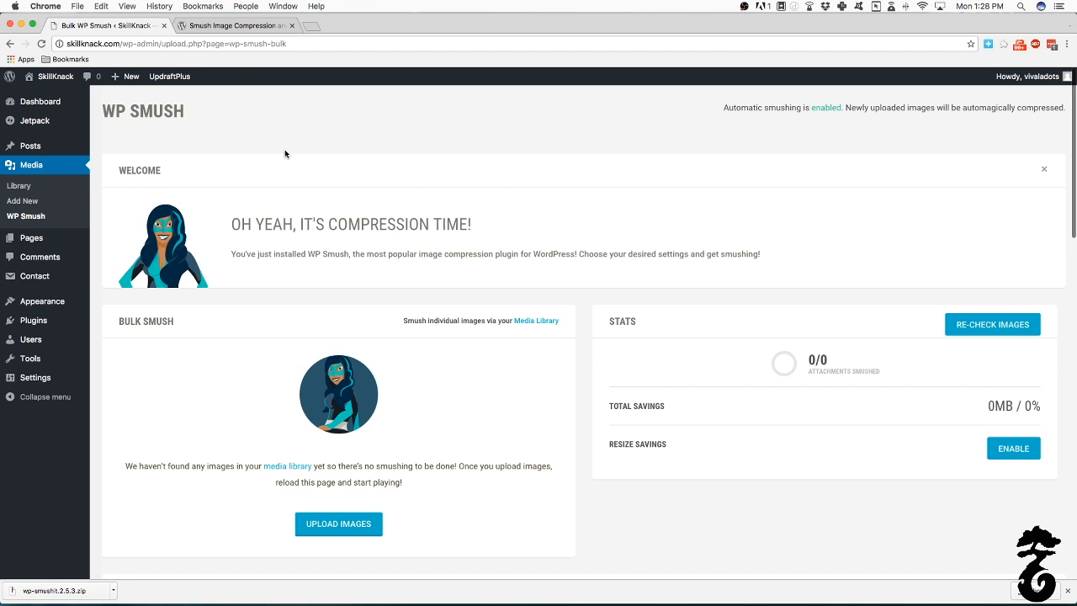
mouse_move(21, 237)
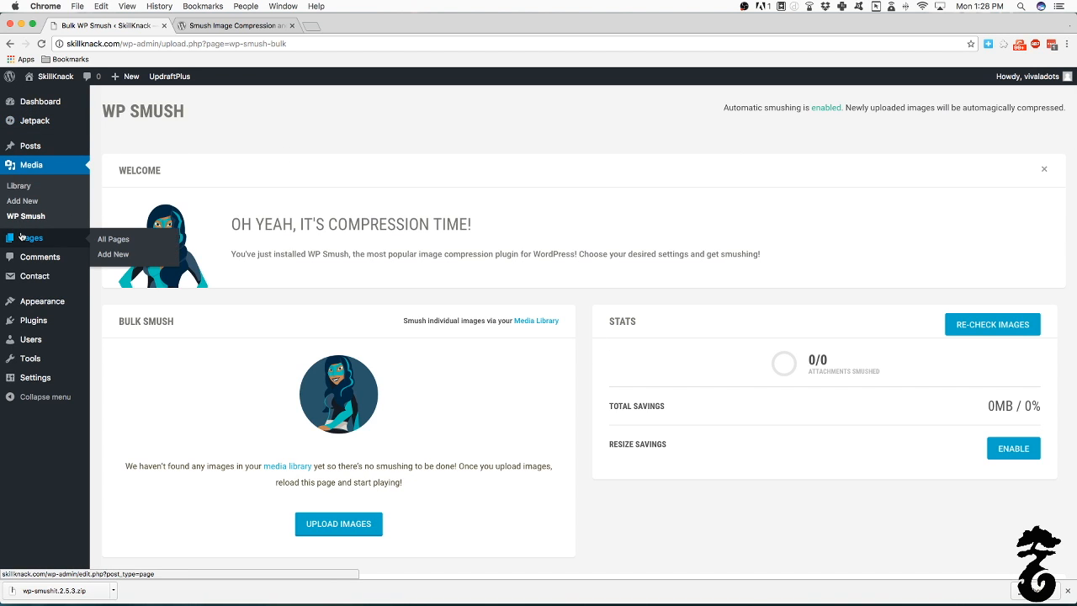
left_click(17, 187)
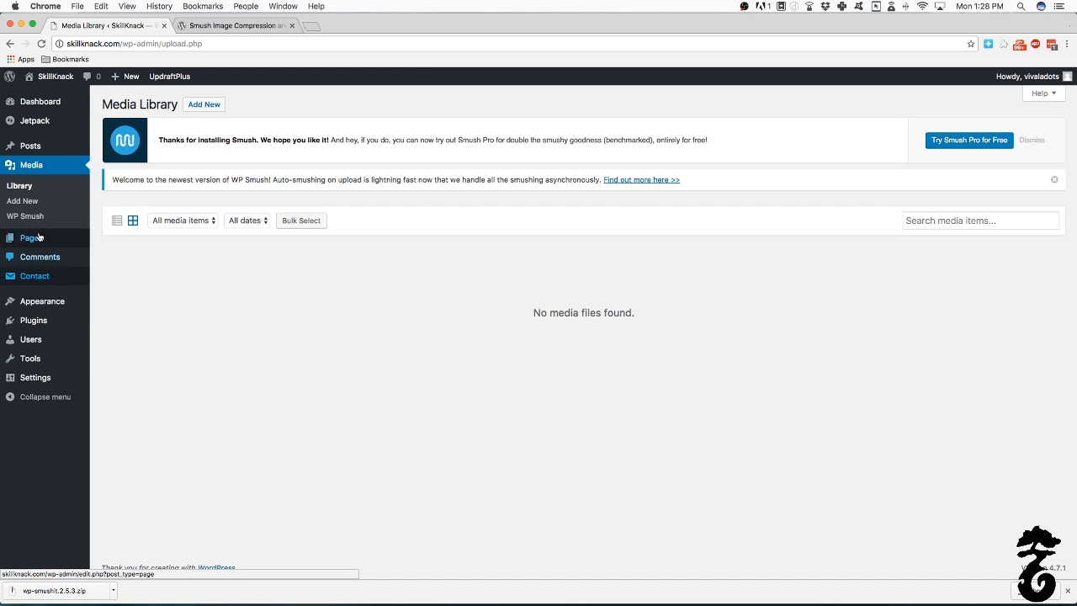
Review the list of installed plugins and open the SkillKnack site's public homepage.
left_click(41, 323)
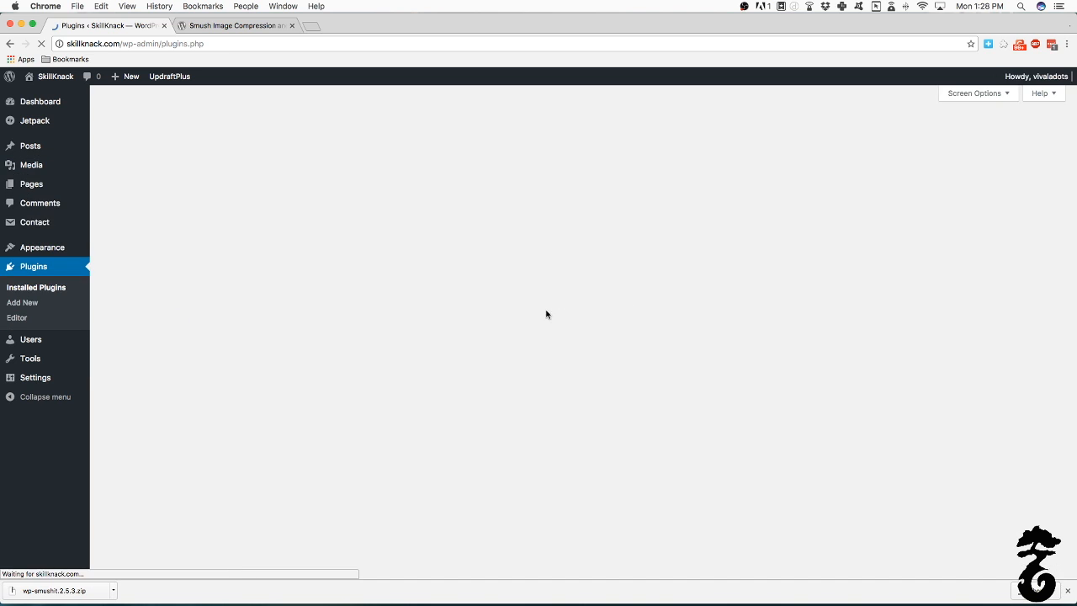
scroll(545, 315, "down", 10)
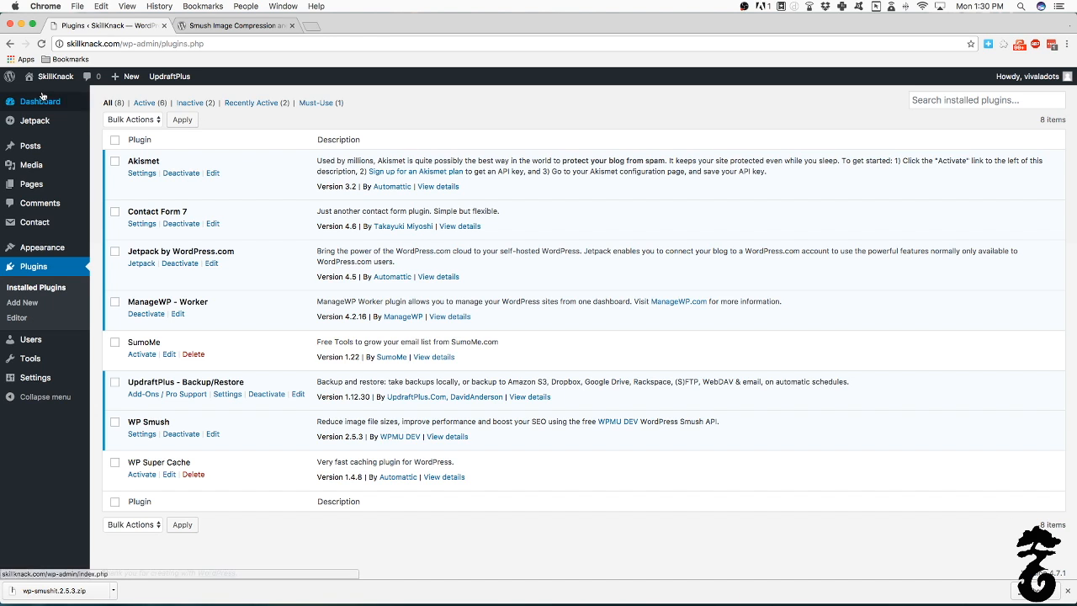
mouse_move(57, 80)
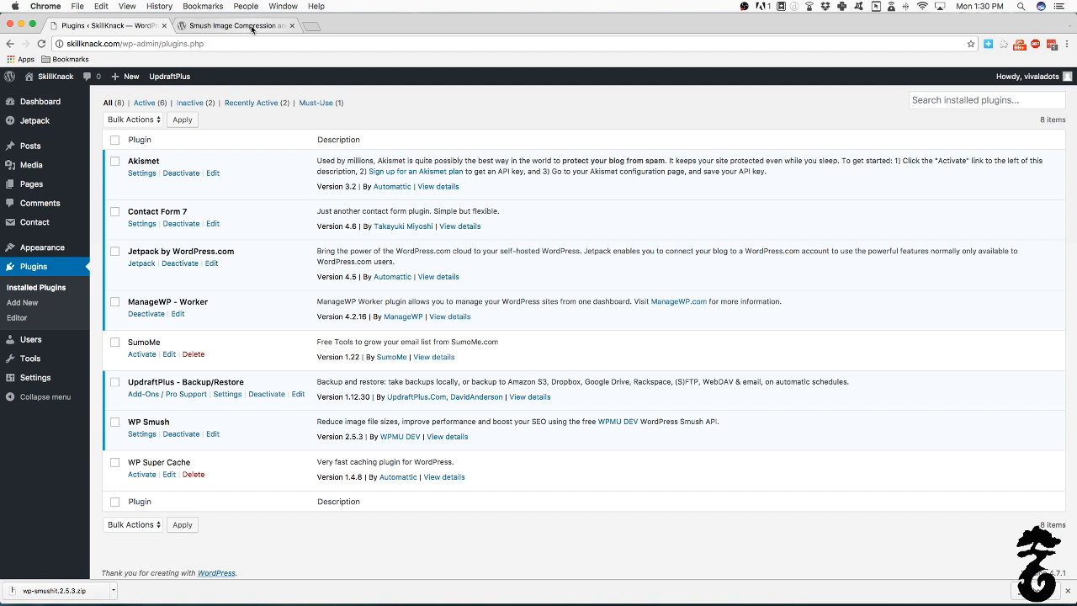
left_click(59, 84)
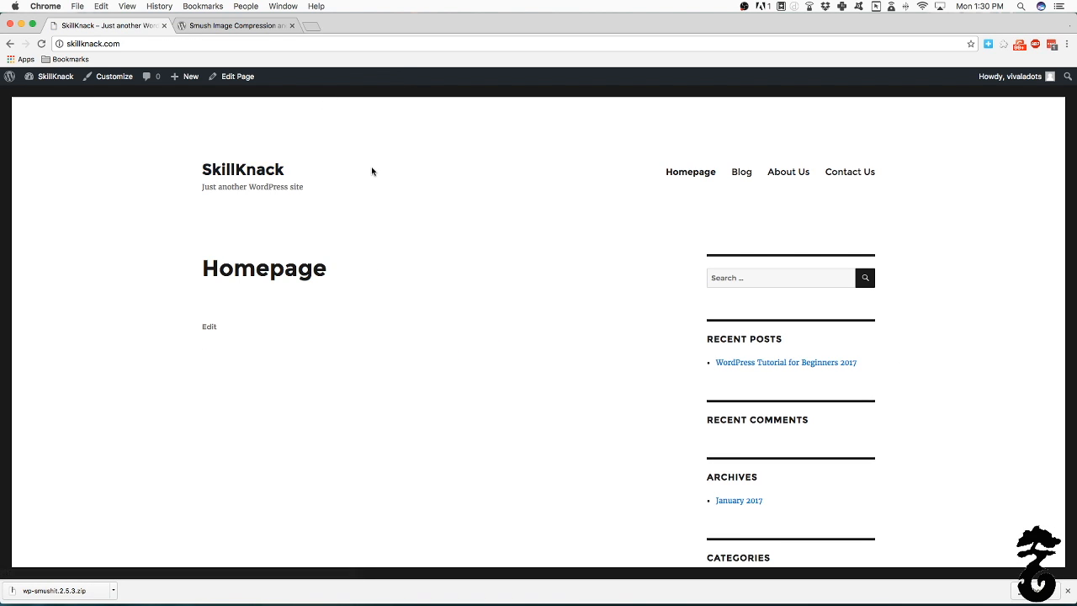
In the WordPress.org plugin tab, search Google for "google analytics" and open the Google Analytics Solutions site.
left_click(266, 26)
left_click(318, 45)
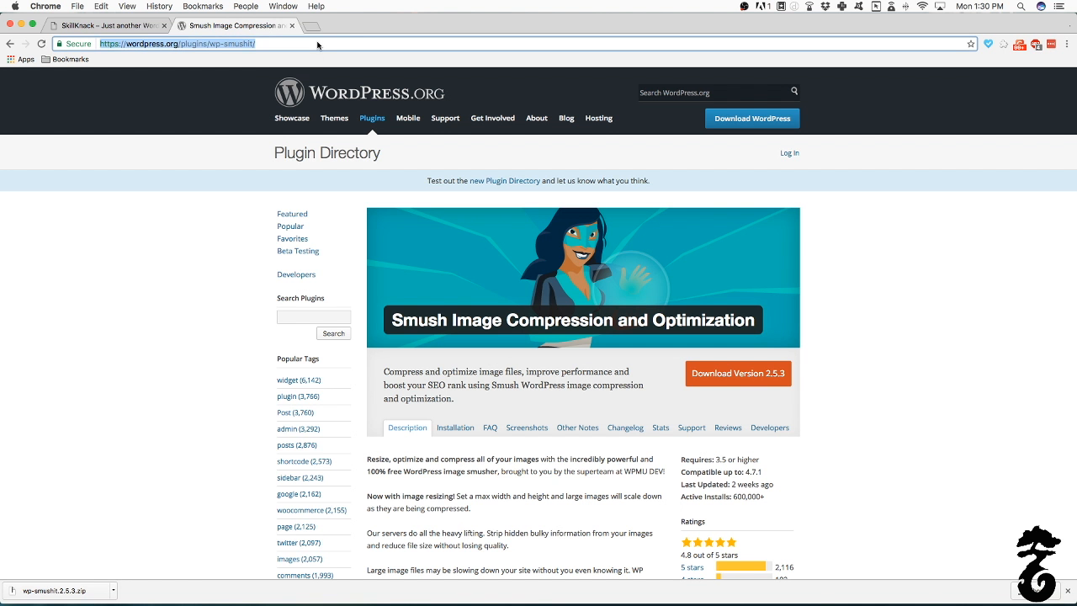
type("goog")
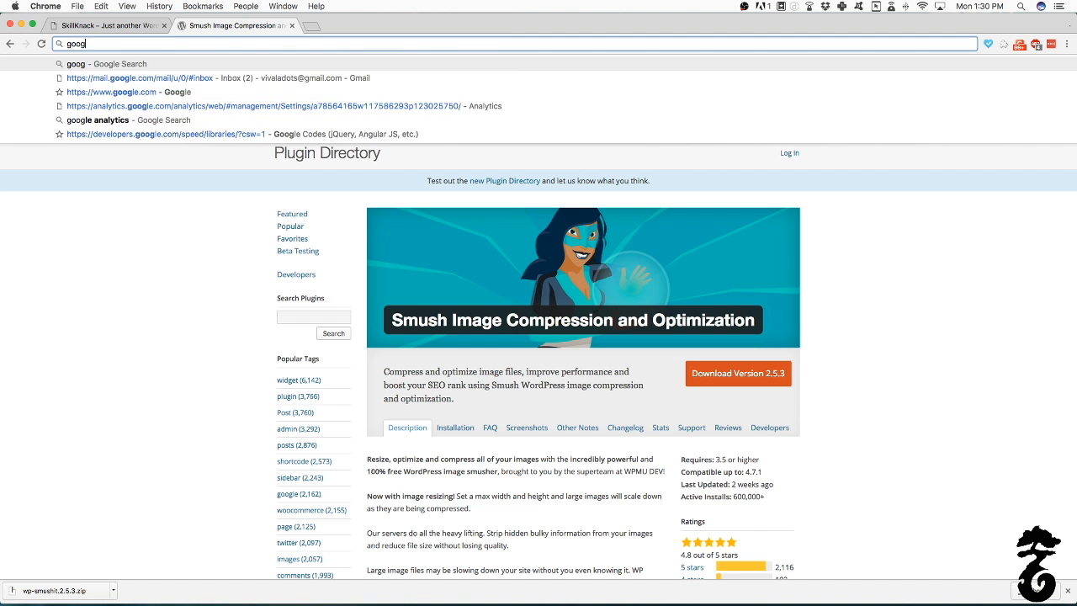
type("le anal")
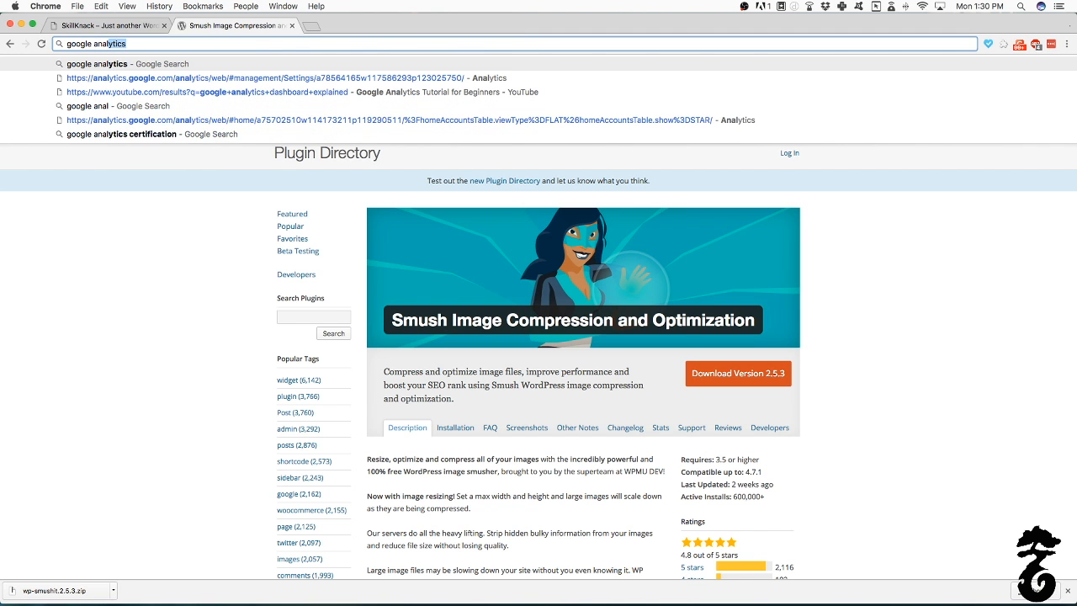
type("ytics")
key("Return")
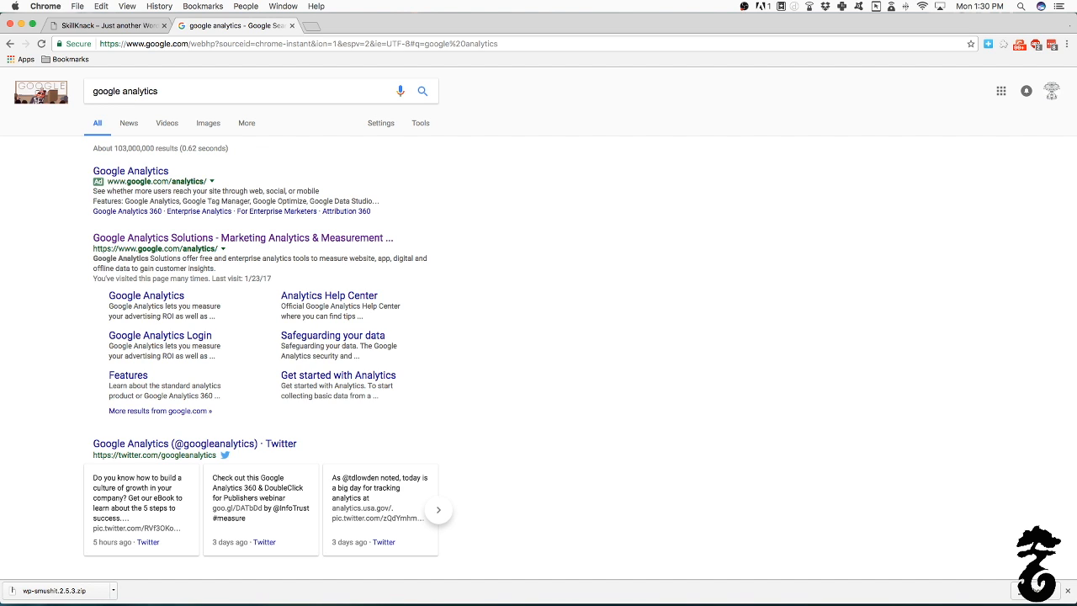
left_click(152, 238)
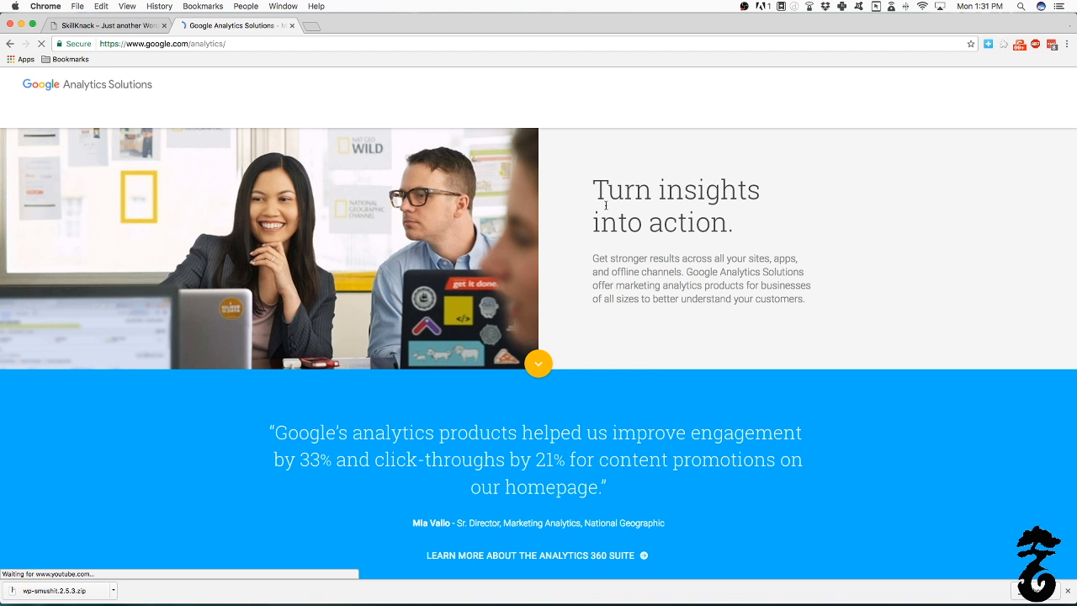
Sign in to Google Analytics, close the Google Analytics Solutions tab, and open the account administration page.
left_click(1045, 95)
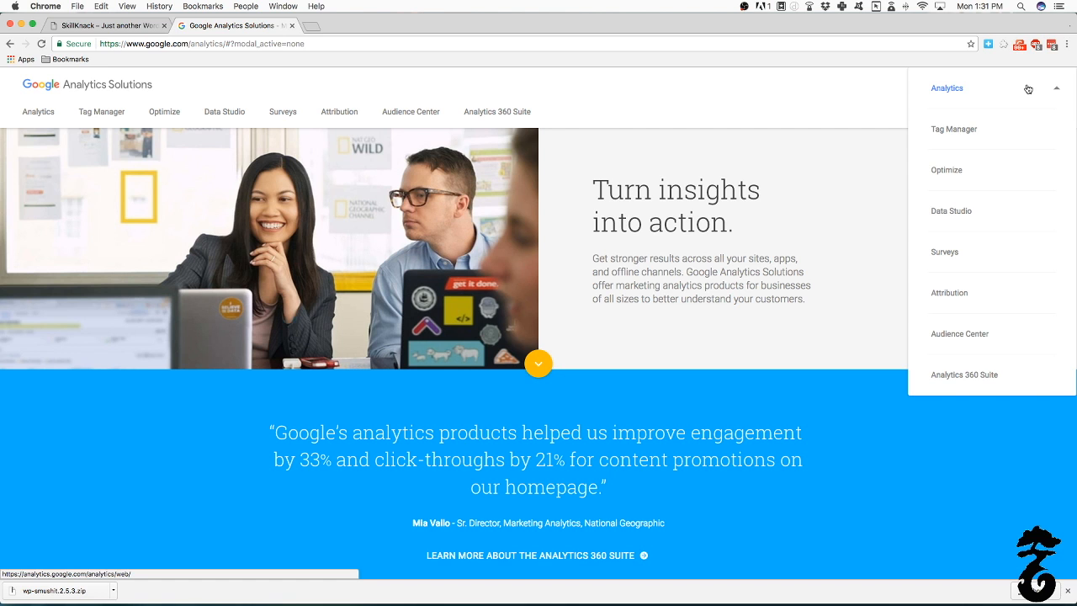
scroll(865, 136, "up", 1)
left_click(978, 90)
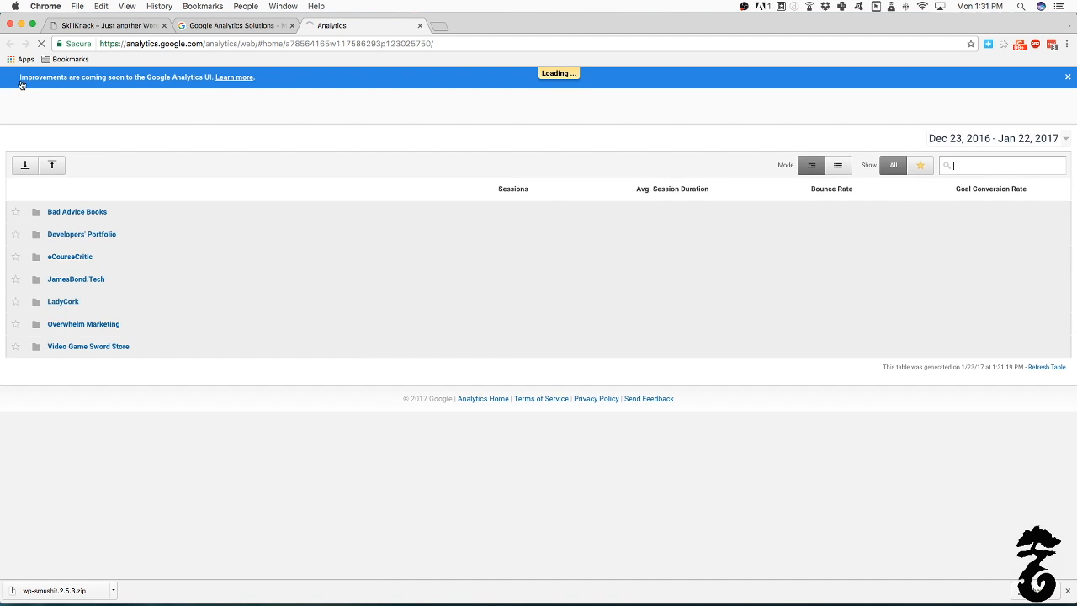
left_click(292, 26)
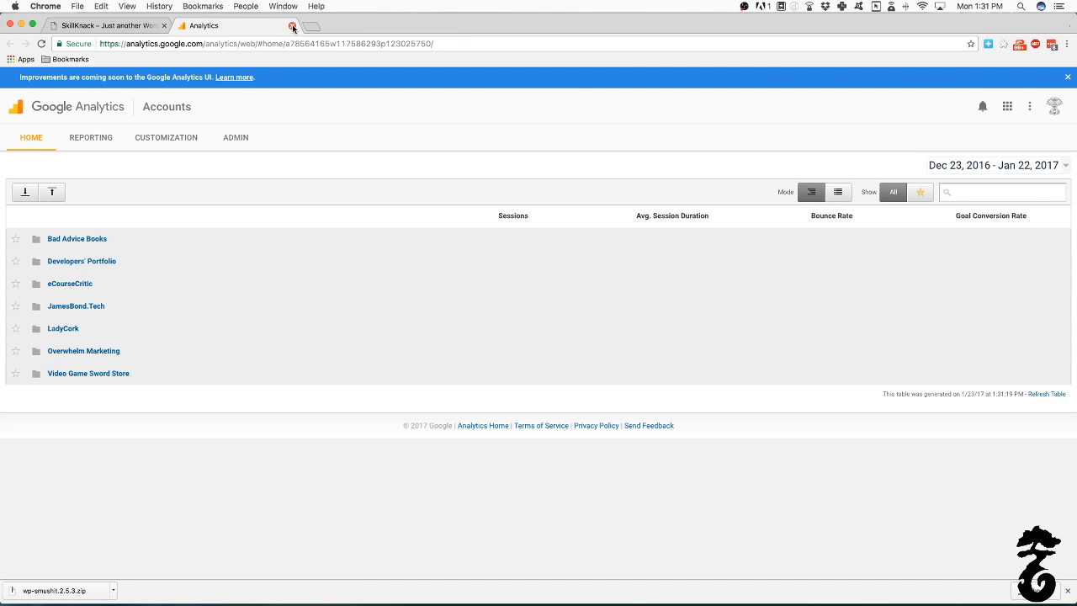
left_click(231, 147)
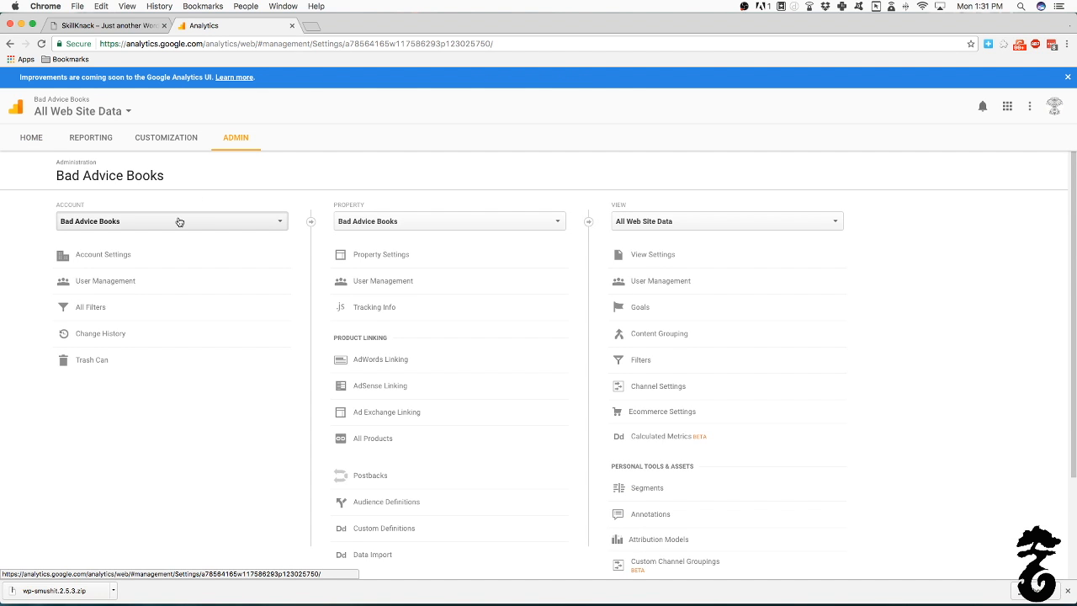
Start creating a new Analytics account for a website and name the account Skillknack.
left_click_drag(87, 205, 48, 209)
left_click(114, 222)
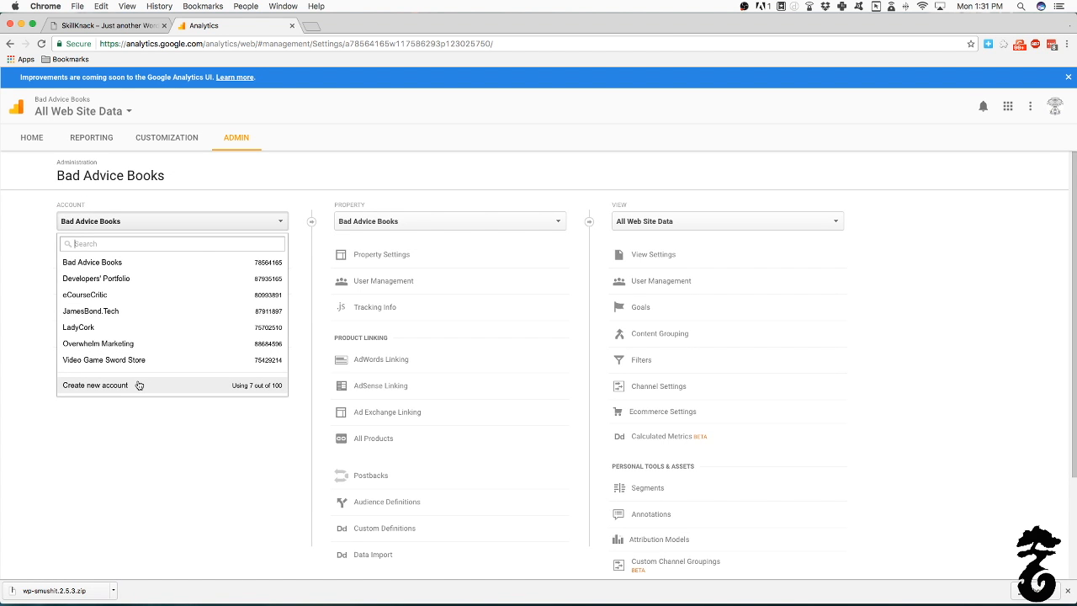
left_click(139, 384)
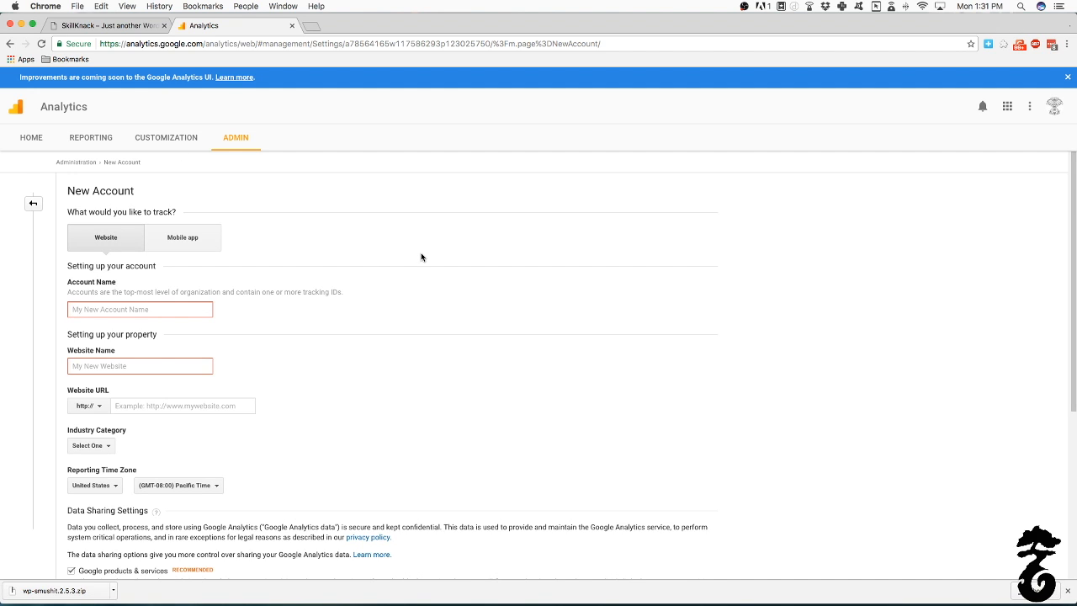
type("Skillknack")
Set the new property's website name to Skillknack and its website URL to skillknack.com.
left_click(173, 365)
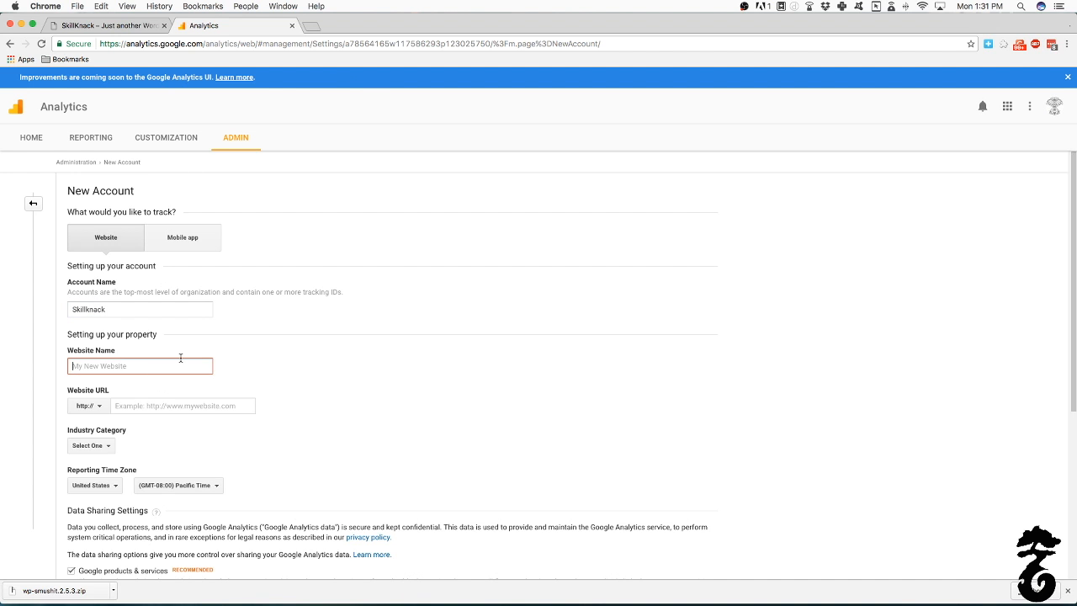
left_click(109, 25)
left_click(224, 26)
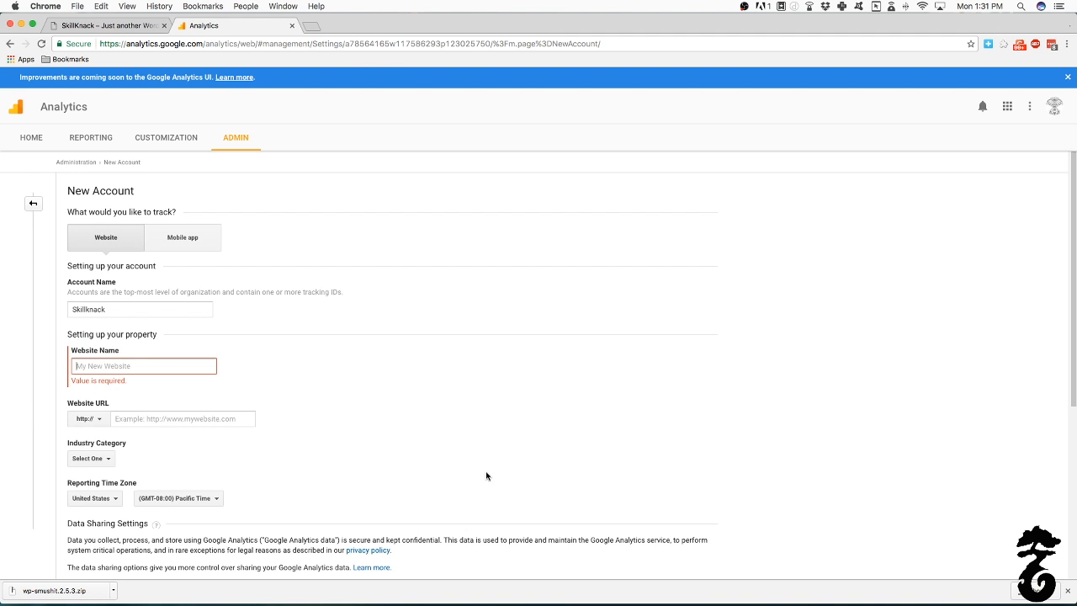
type("Skillknack")
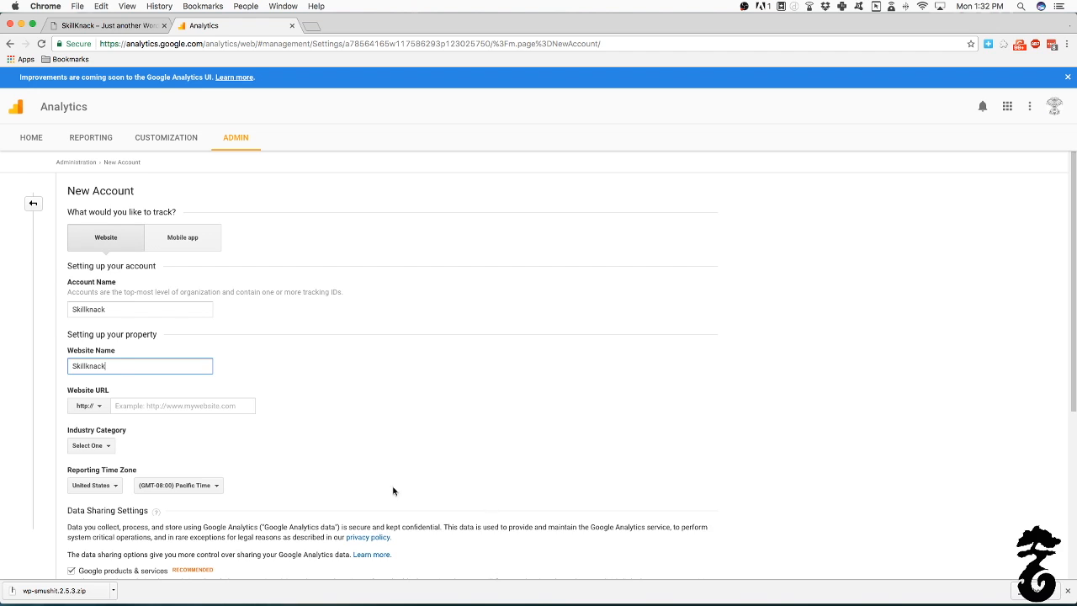
left_click(220, 407)
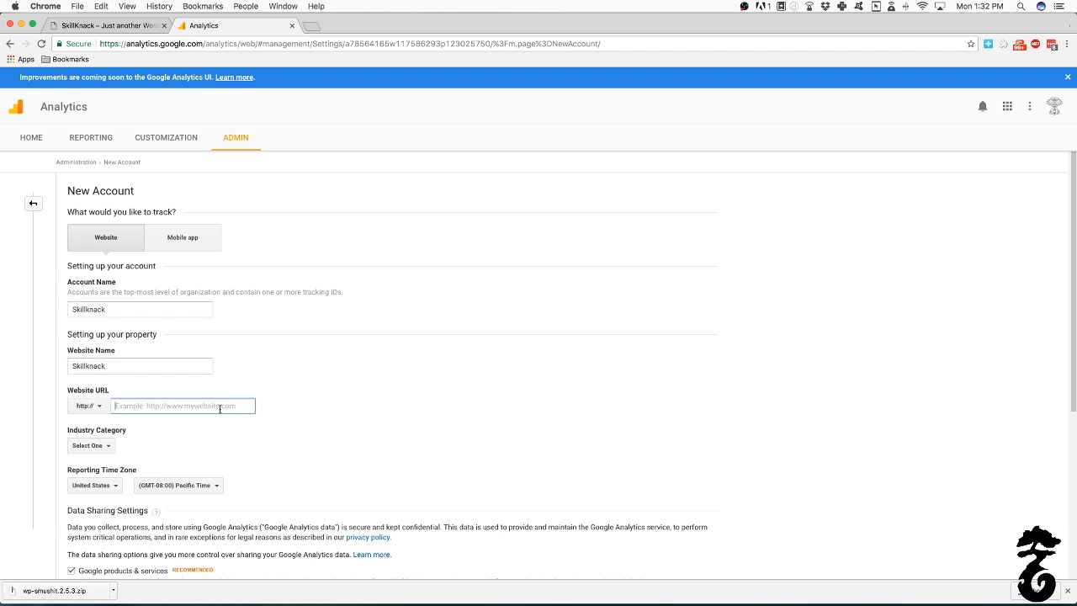
type("skillknack.com")
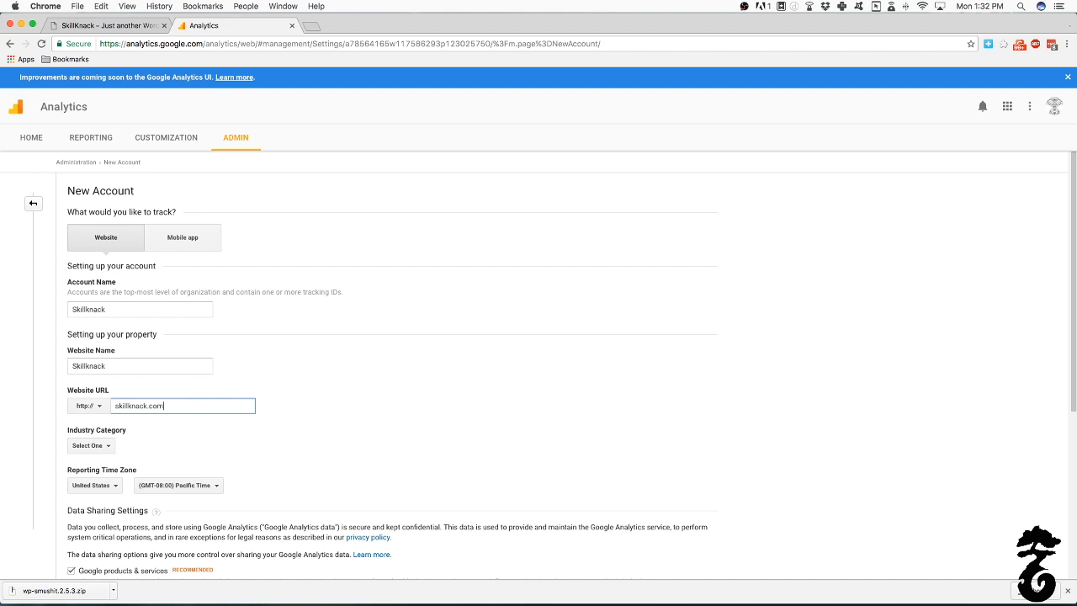
Set the property's industry category to Other.
left_click(105, 445)
scroll(134, 378, "down", 3)
scroll(135, 383, "down", 3)
scroll(134, 391, "up", 2)
scroll(135, 392, "up", 5)
scroll(134, 392, "down", 2)
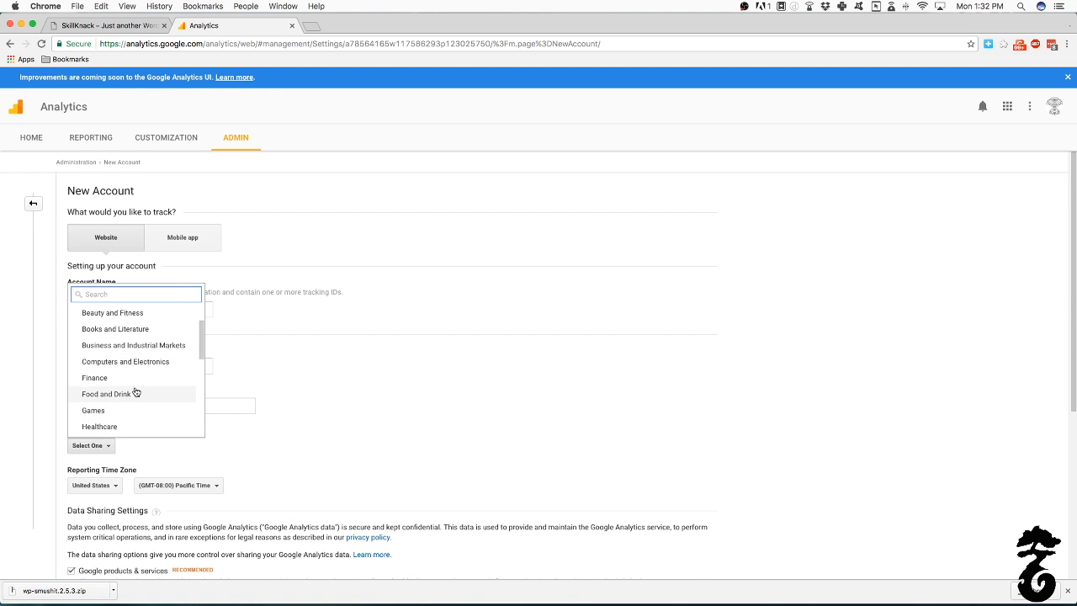
scroll(135, 392, "down", 2)
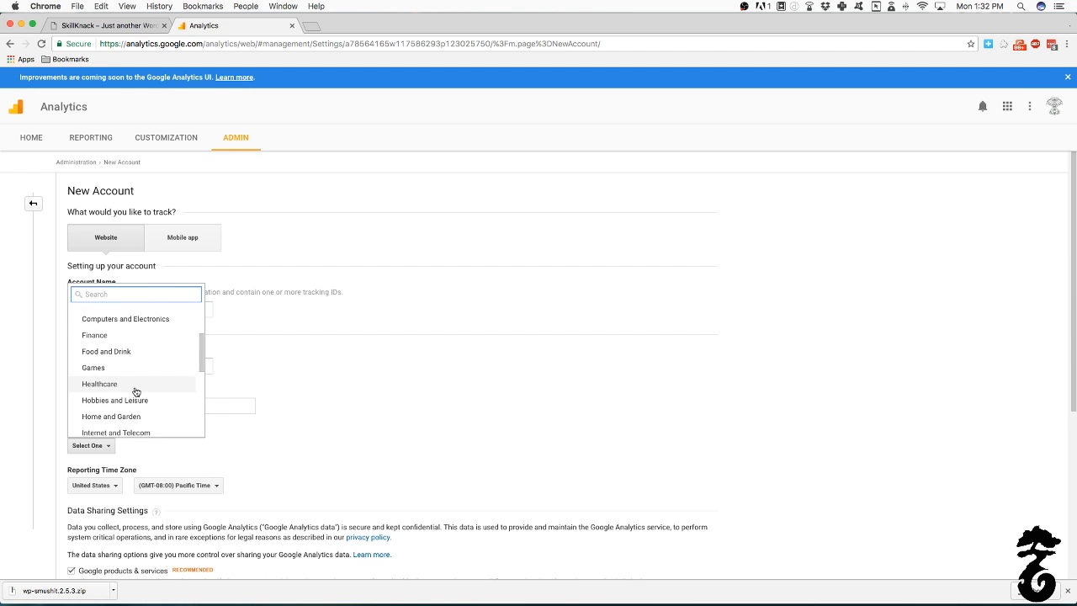
scroll(136, 392, "up", 2)
scroll(136, 392, "down", 5)
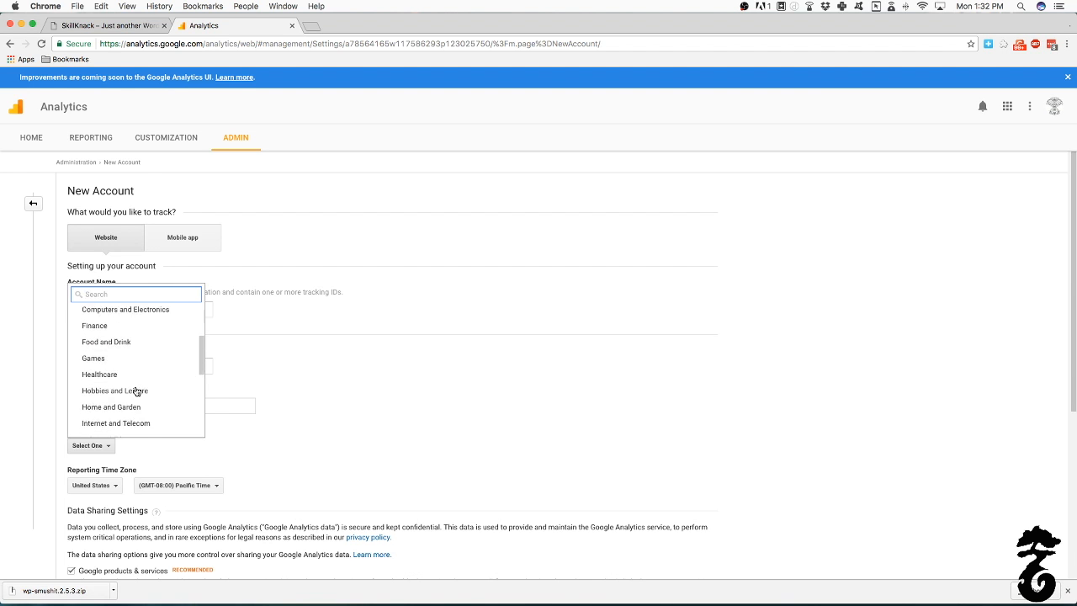
scroll(136, 392, "down", 6)
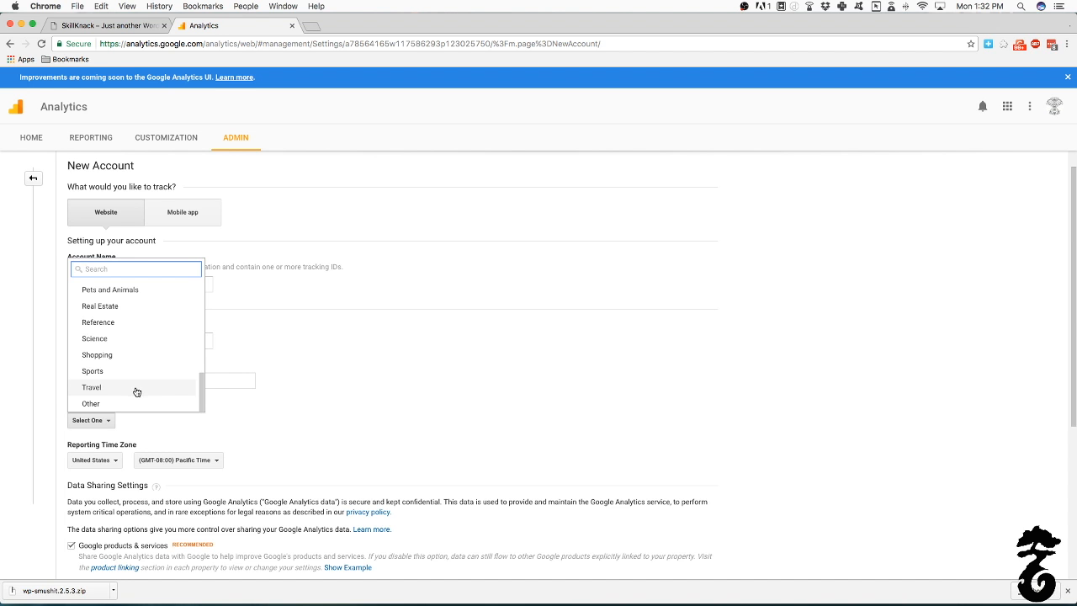
left_click(148, 403)
Request the tracking ID with the default data sharing settings and accept the Google Analytics Terms of Service for the United States.
scroll(148, 461, "down", 3)
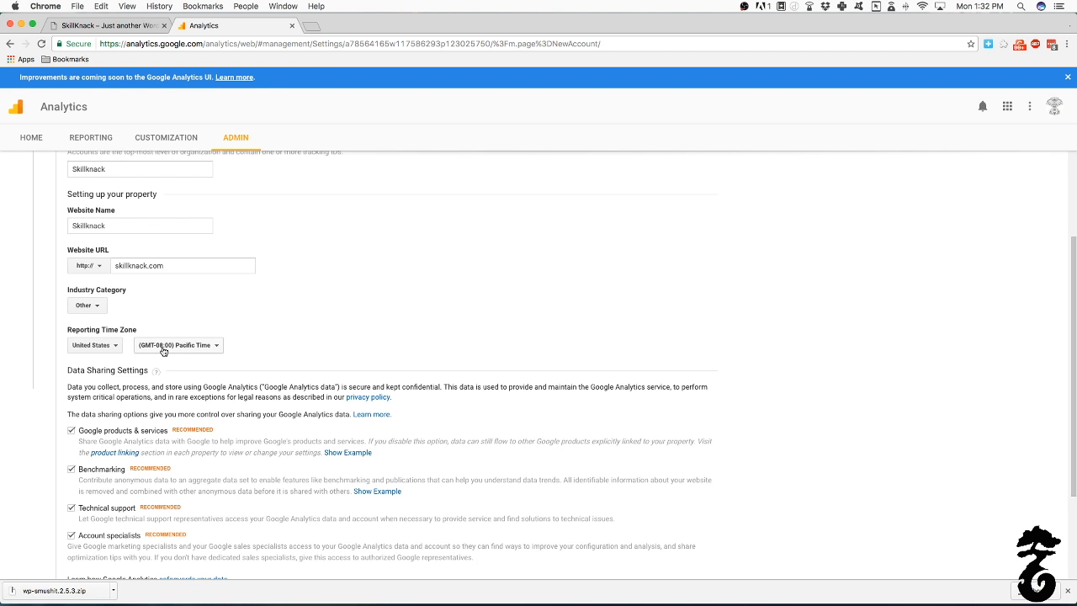
scroll(163, 349, "down", 4)
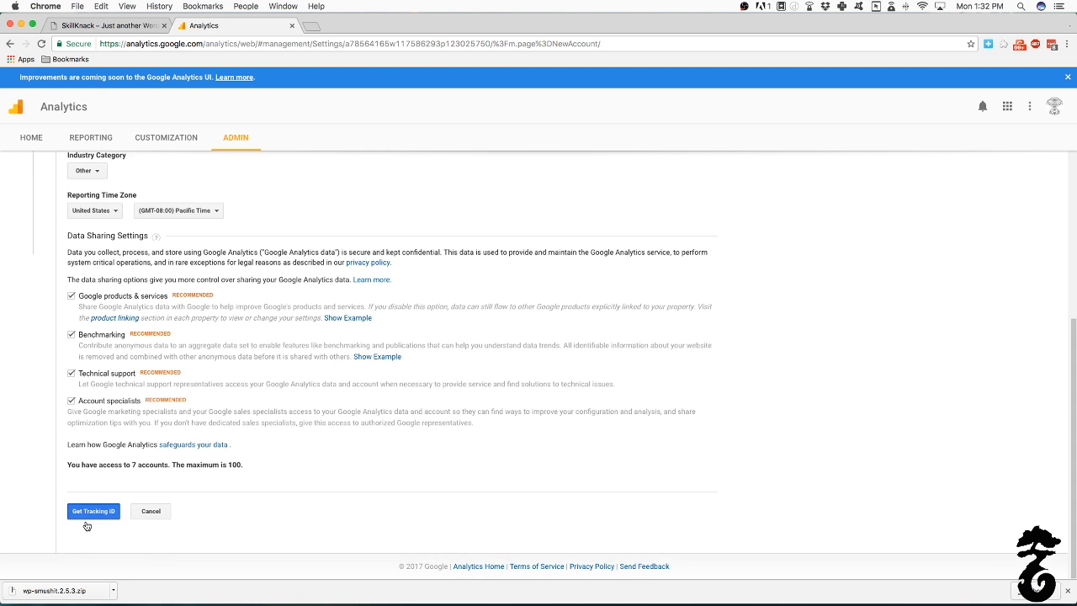
left_click(86, 518)
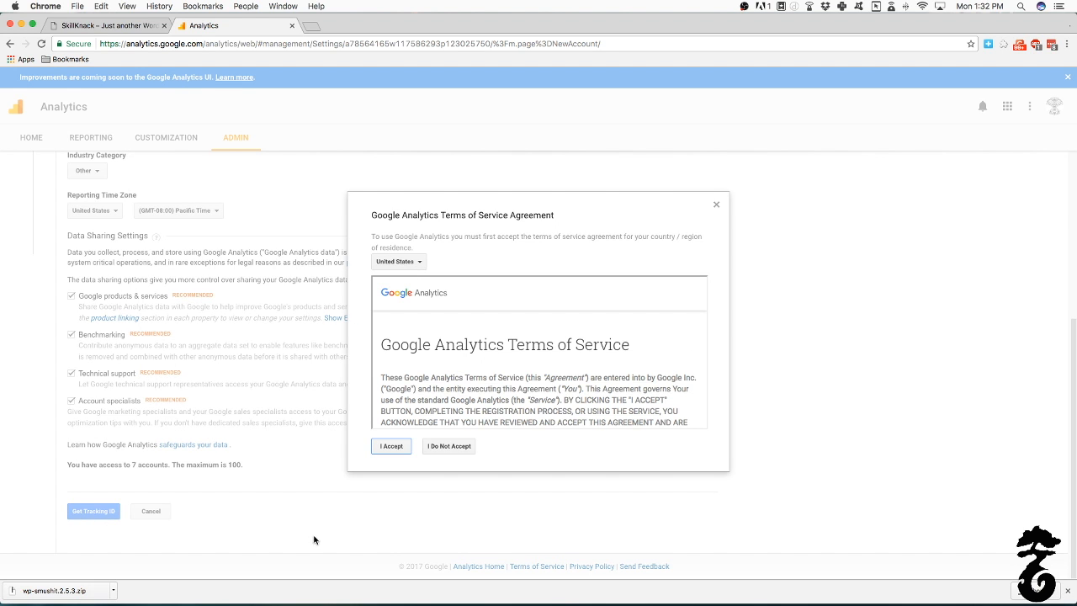
scroll(427, 387, "down", 10)
scroll(426, 385, "down", 15)
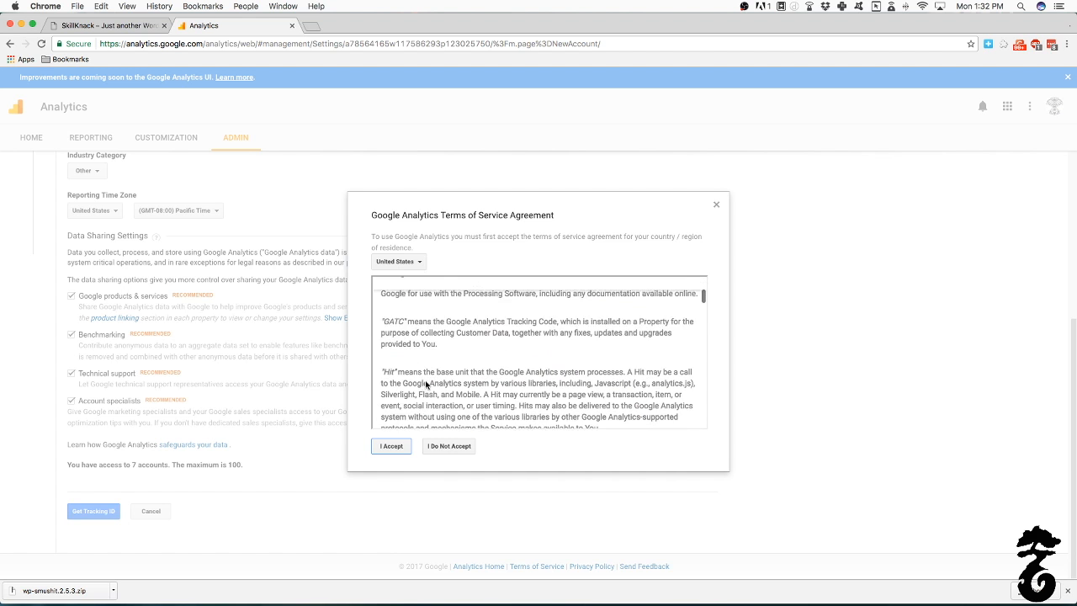
scroll(427, 384, "down", 15)
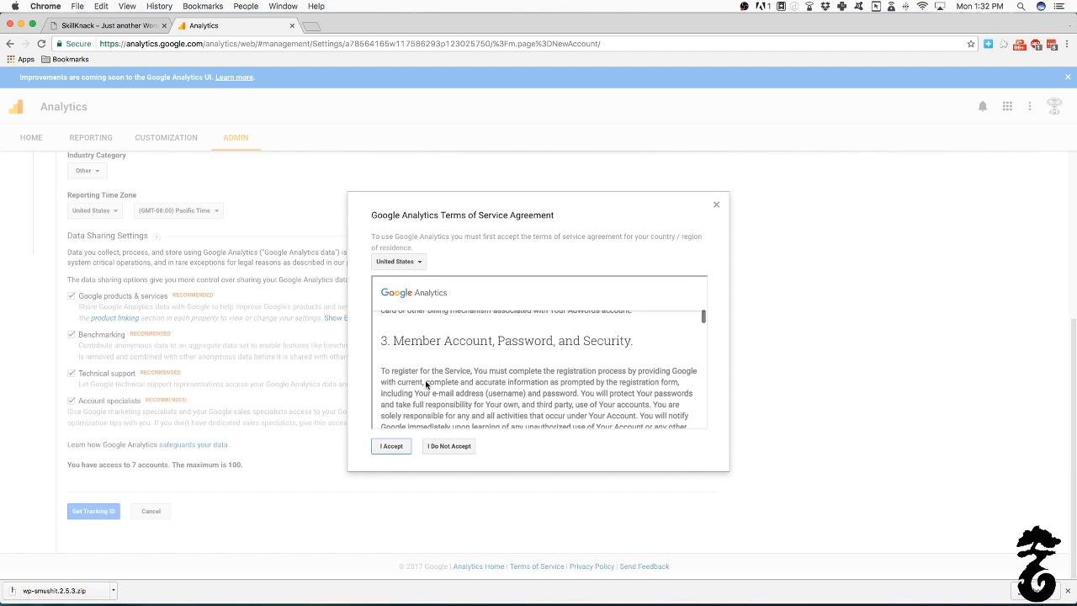
left_click(397, 446)
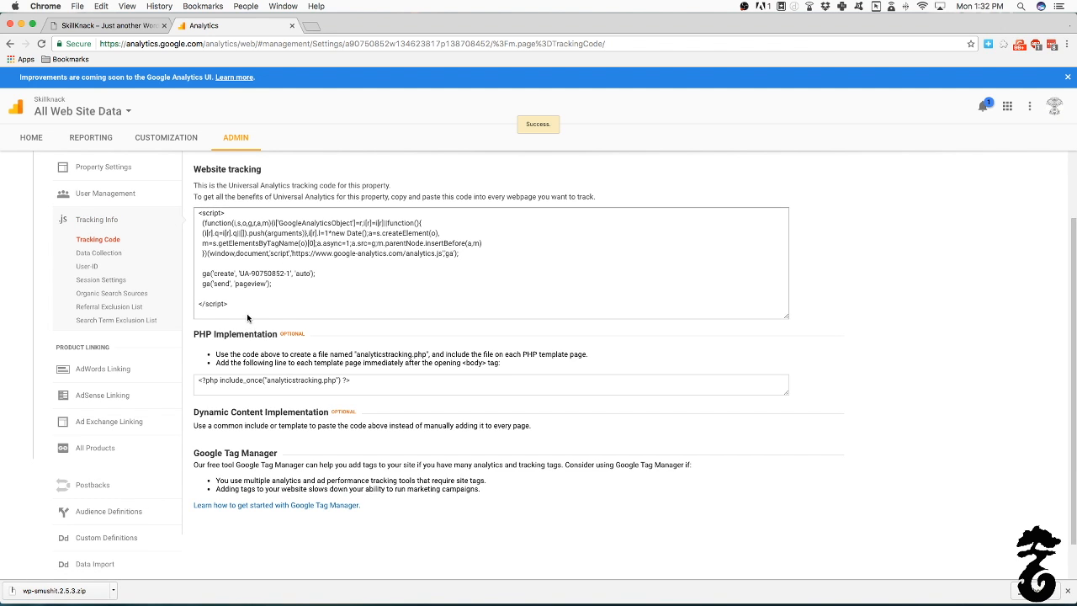
Copy the complete website tracking script and open the SkillKnack site's WordPress dashboard.
left_click(260, 227)
key("super+c")
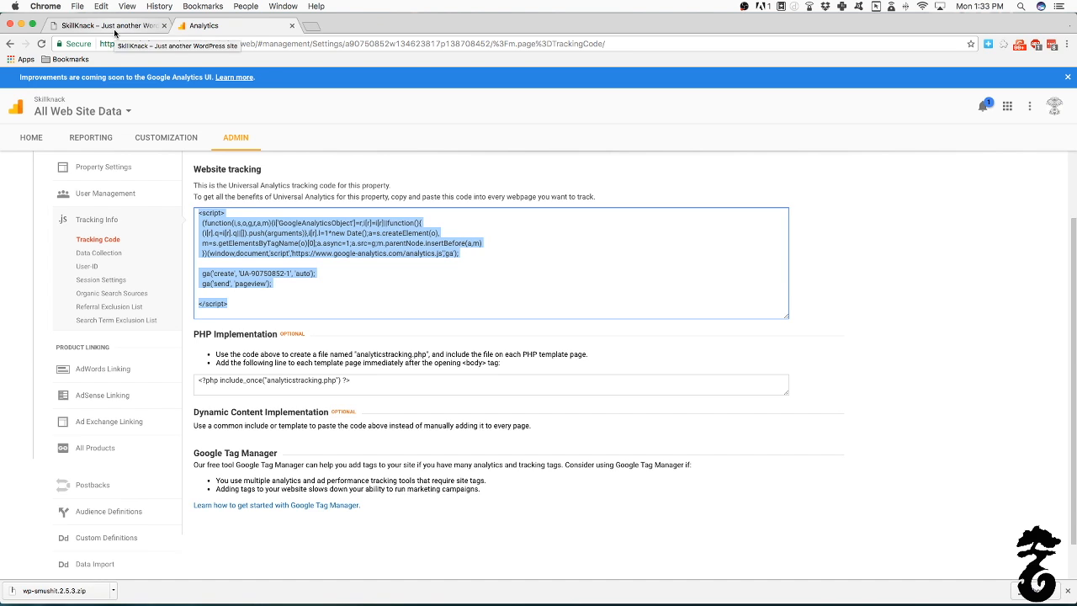
left_click(116, 26)
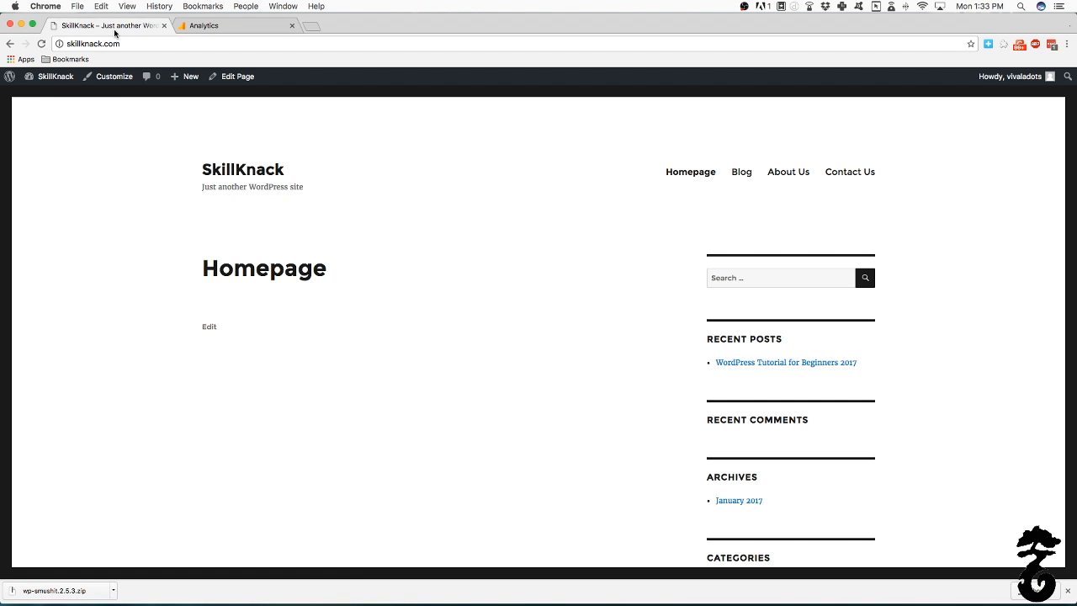
left_click(48, 82)
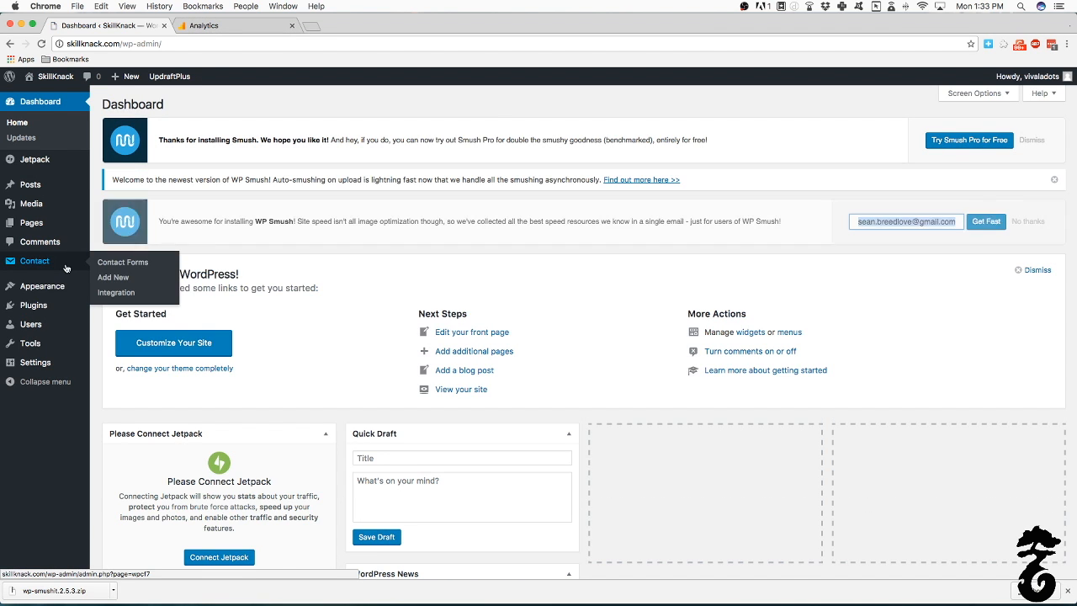
Open the Theme Header file (header.php) of the Twenty Sixteen theme in the theme editor.
mouse_move(61, 302)
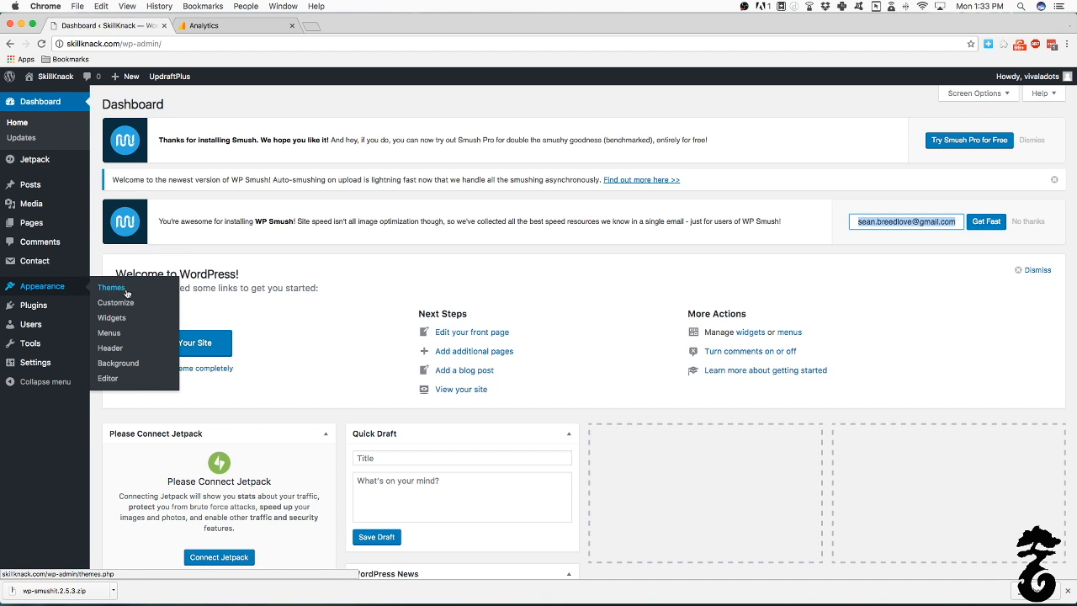
left_click(116, 381)
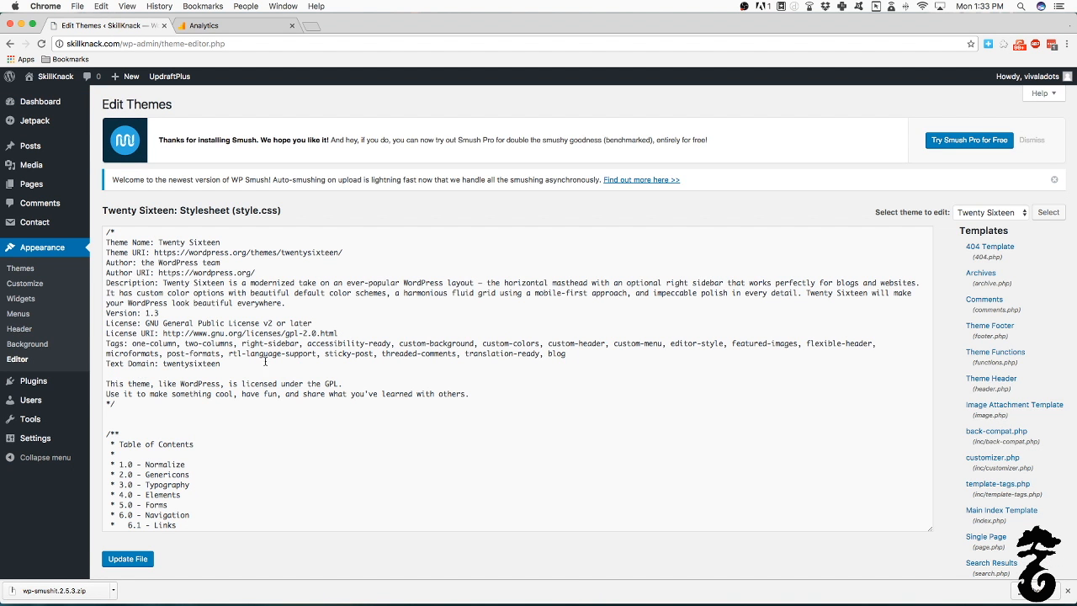
scroll(572, 322, "down", 5)
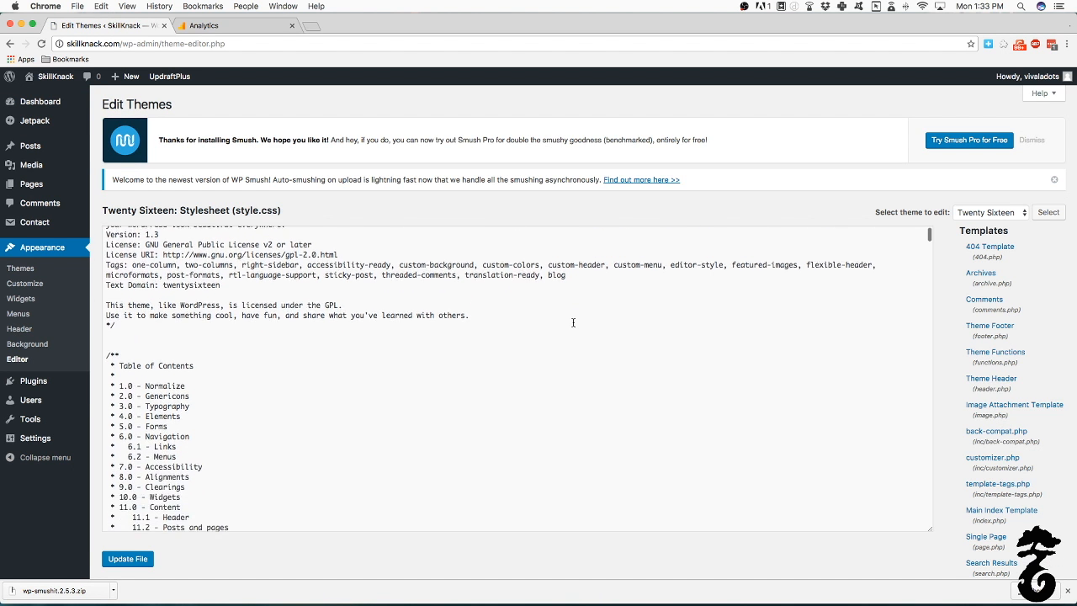
scroll(1071, 443, "down", 4)
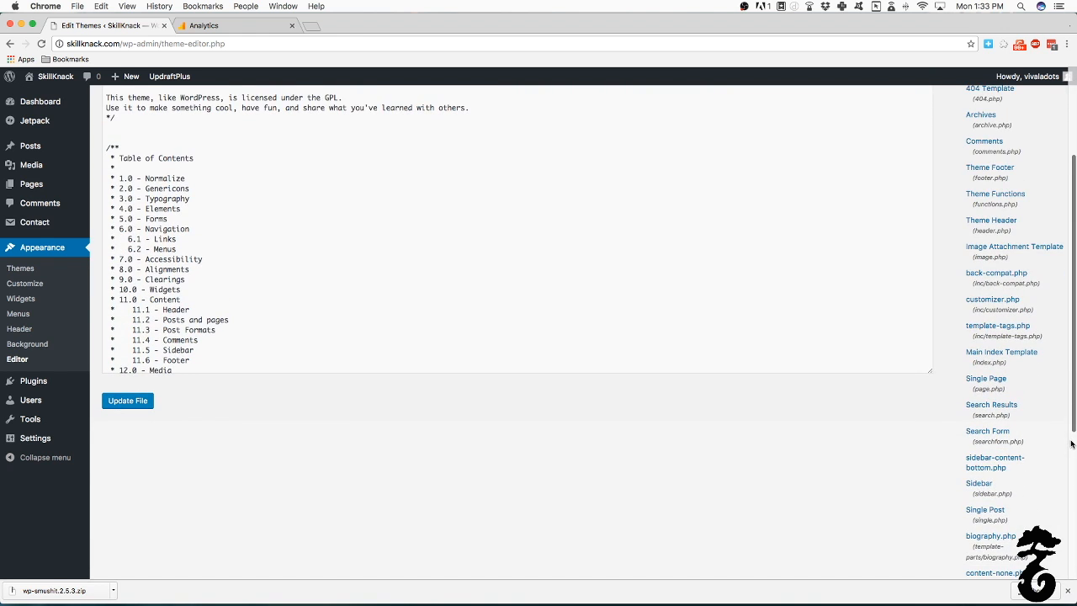
scroll(1071, 443, "down", 3)
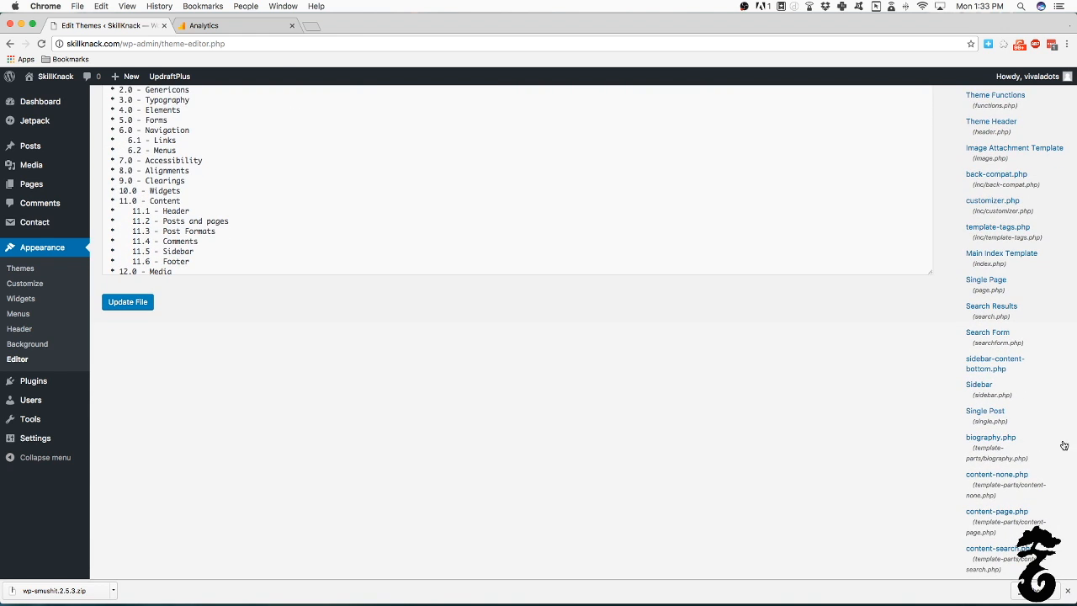
scroll(1064, 445, "down", 5)
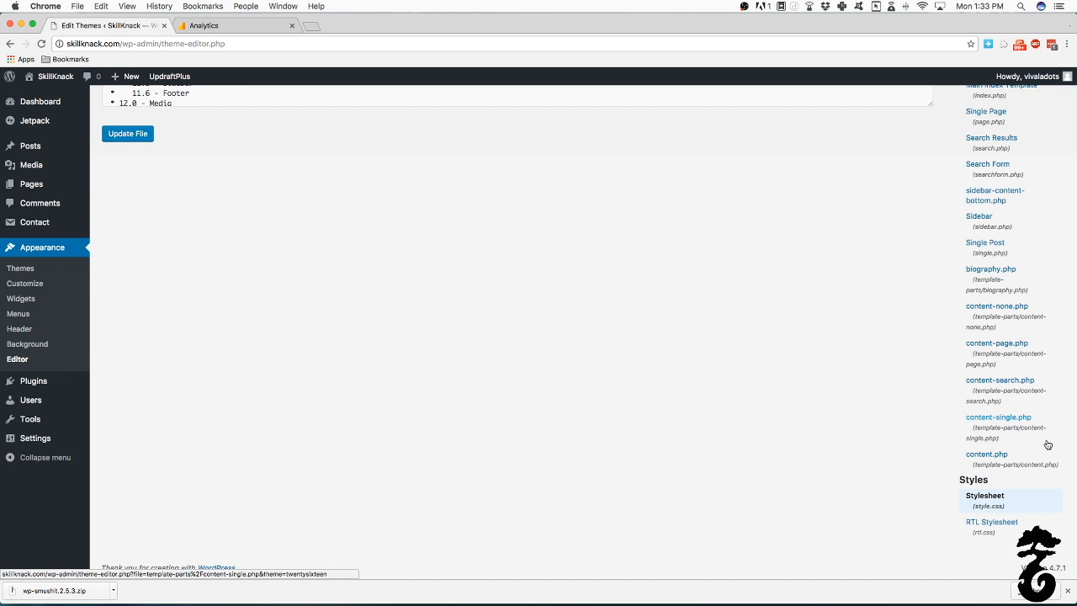
scroll(1047, 444, "up", 12)
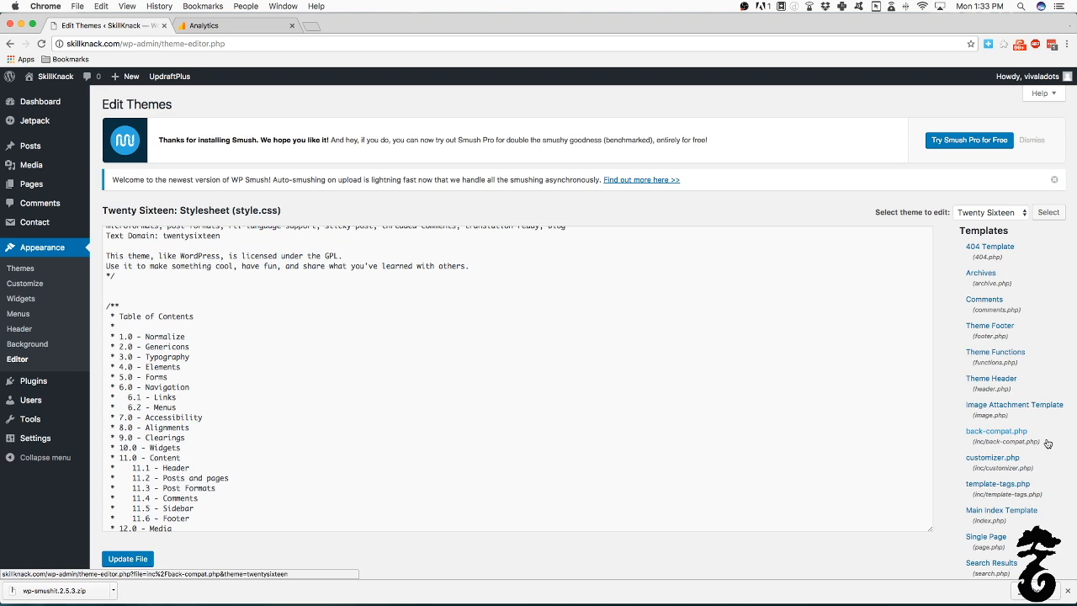
left_click(1012, 381)
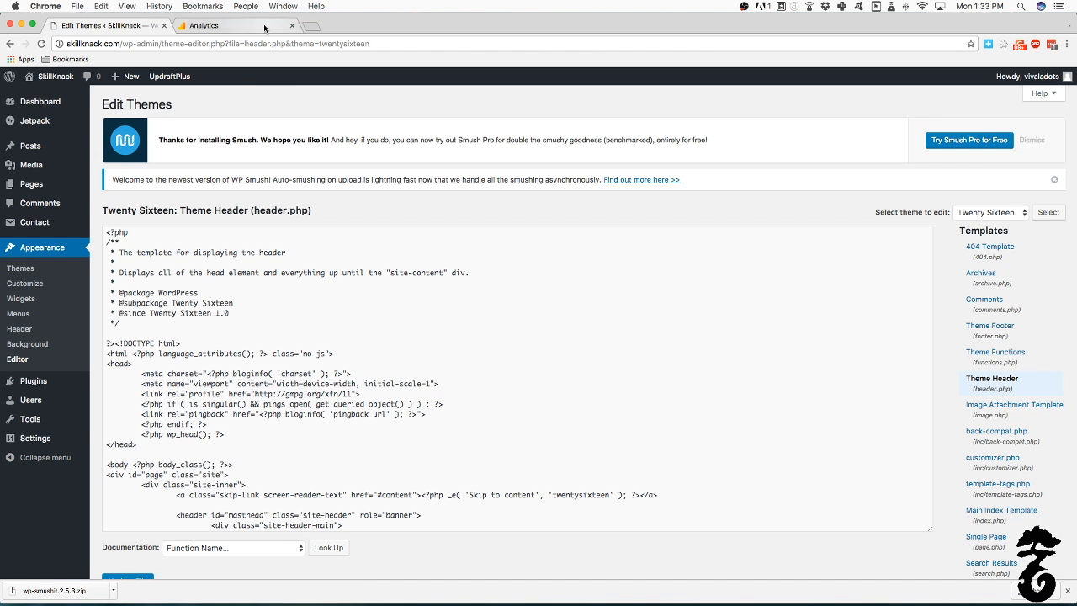
Check the tracking script in Google Analytics again, return to WordPress, and look over the start of header.php.
left_click(217, 18)
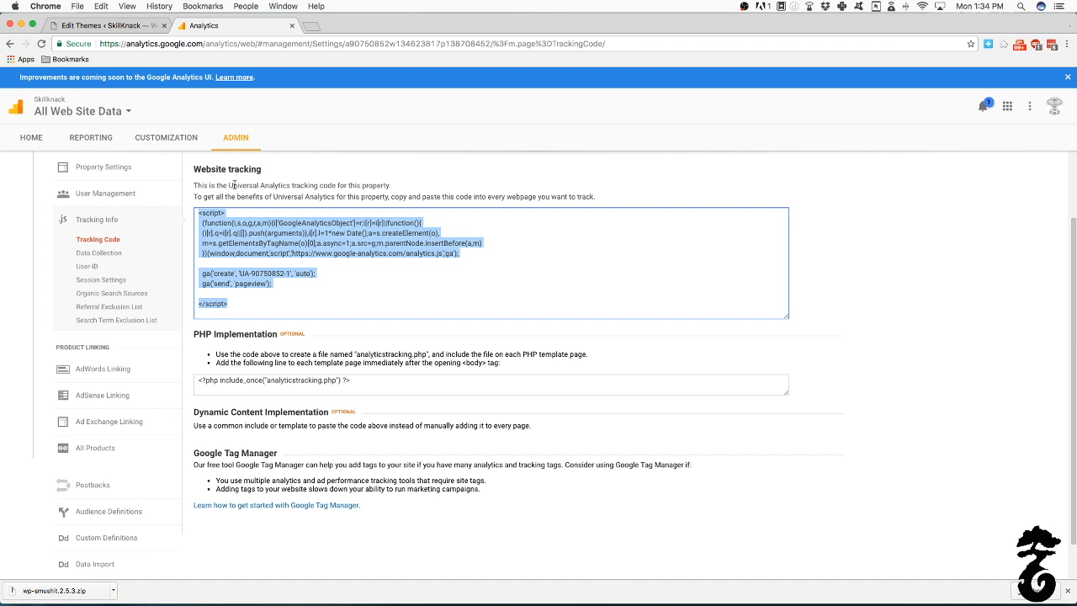
left_click(99, 26)
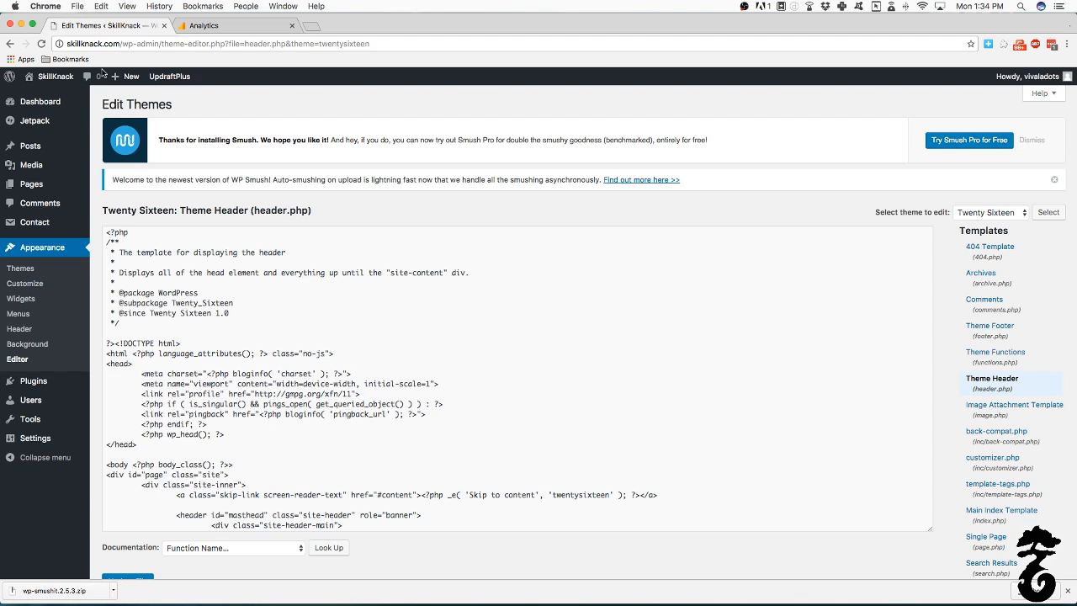
scroll(329, 312, "down", 5)
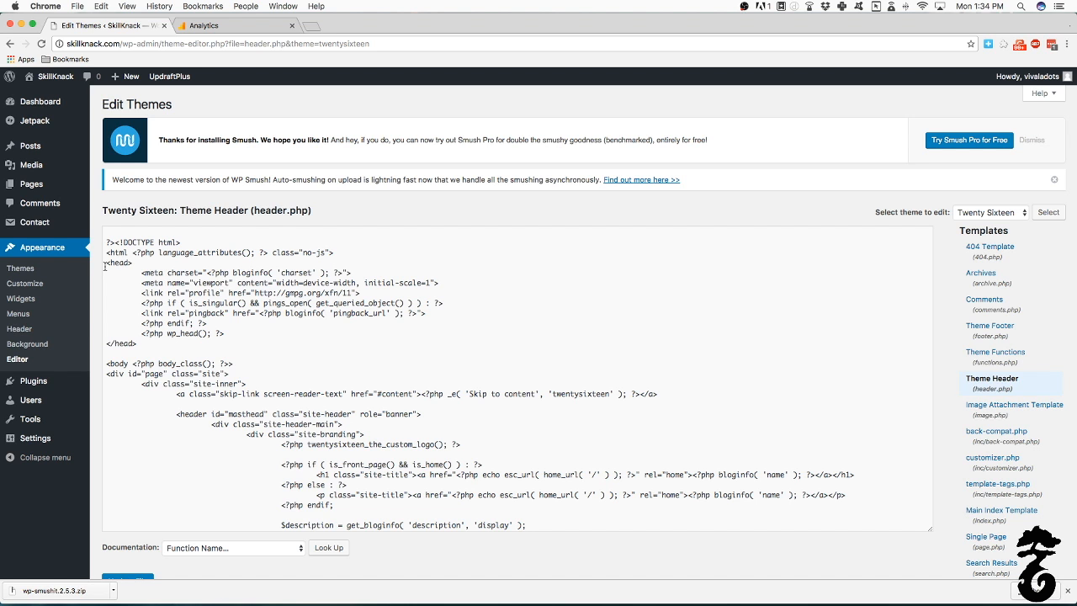
scroll(106, 264, "up", 3)
scroll(106, 278, "down", 2)
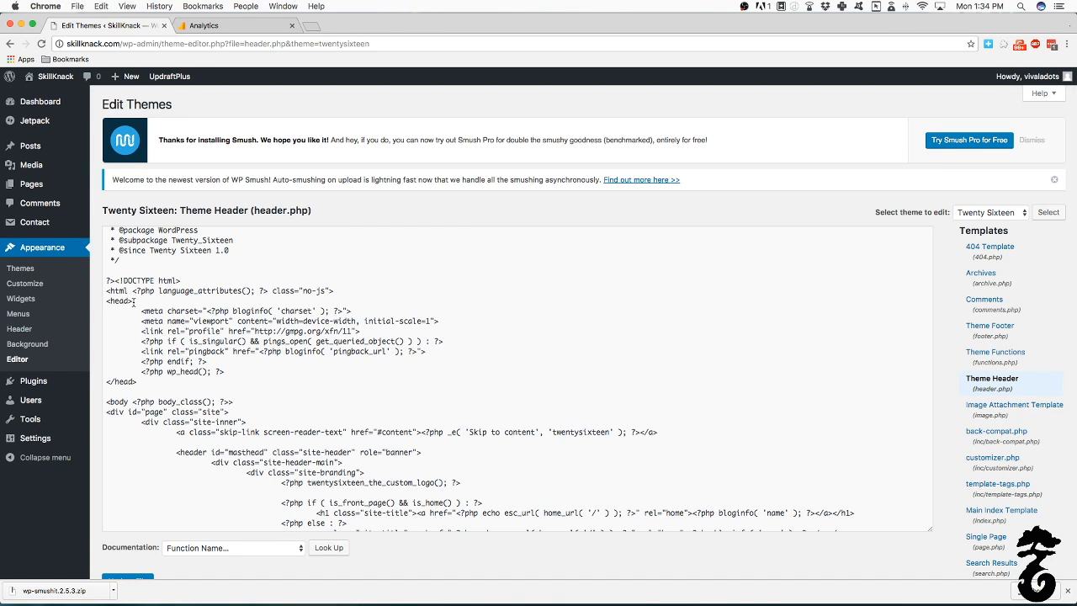
Examine the extent of the head section and the body code in header.php by highlighting them.
left_click_drag(133, 300, 107, 300)
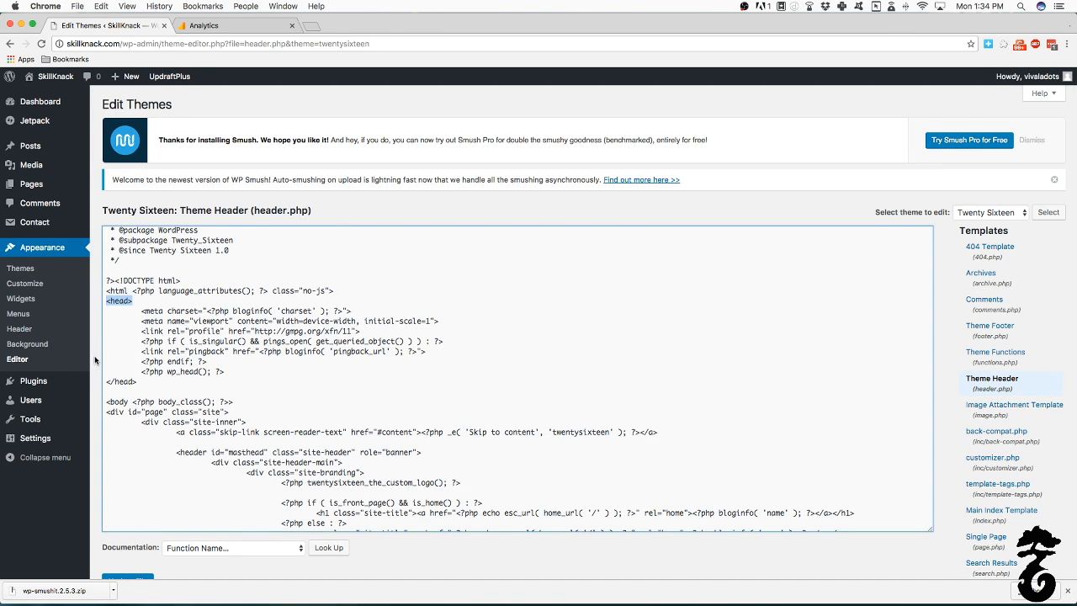
left_click_drag(137, 382, 107, 382)
left_click(133, 301)
left_click_drag(133, 302, 102, 302)
left_click_drag(137, 383, 103, 300)
left_click(114, 427)
left_click_drag(107, 401, 192, 527)
scroll(193, 505, "up", 15)
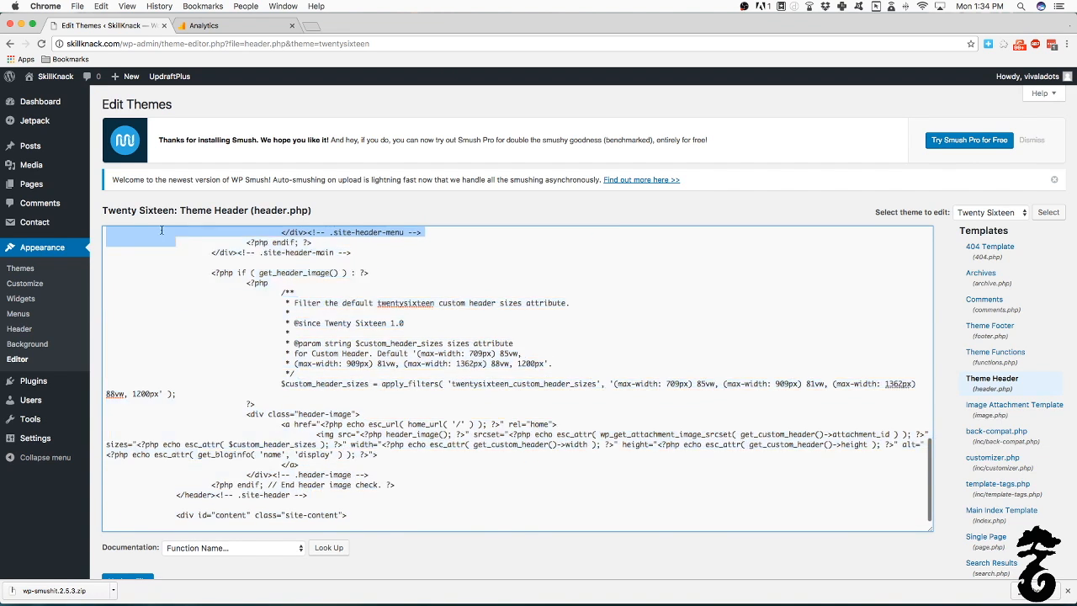
left_click(232, 351)
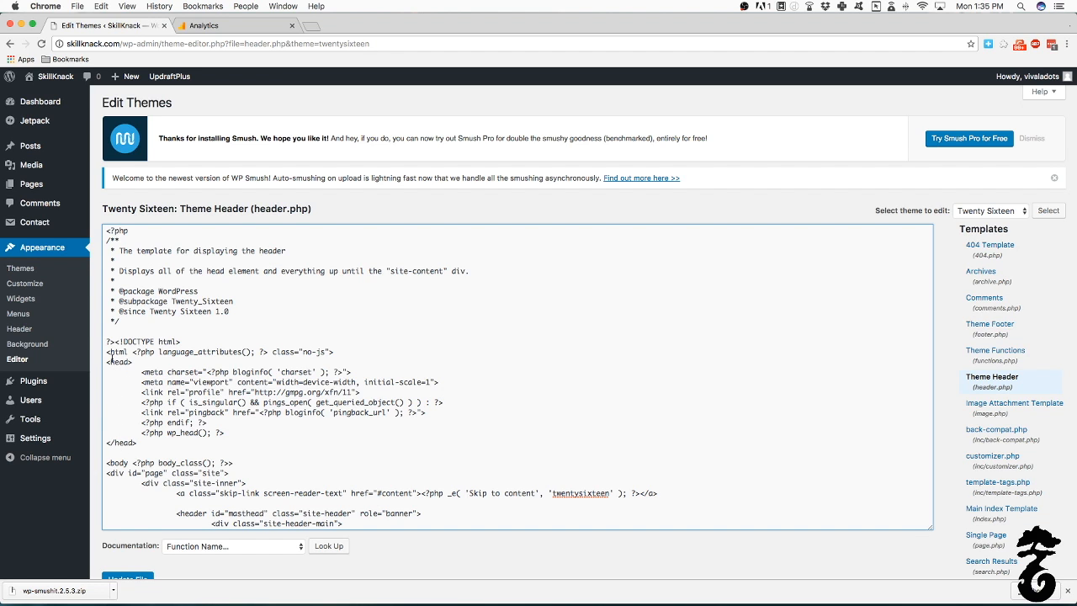
Paste the copied Google Analytics tracking script on a new line just before the closing </head> tag in header.php.
left_click_drag(107, 362, 144, 360)
left_click(112, 440)
left_click_drag(111, 442, 134, 442)
left_click(139, 437)
key("Return")
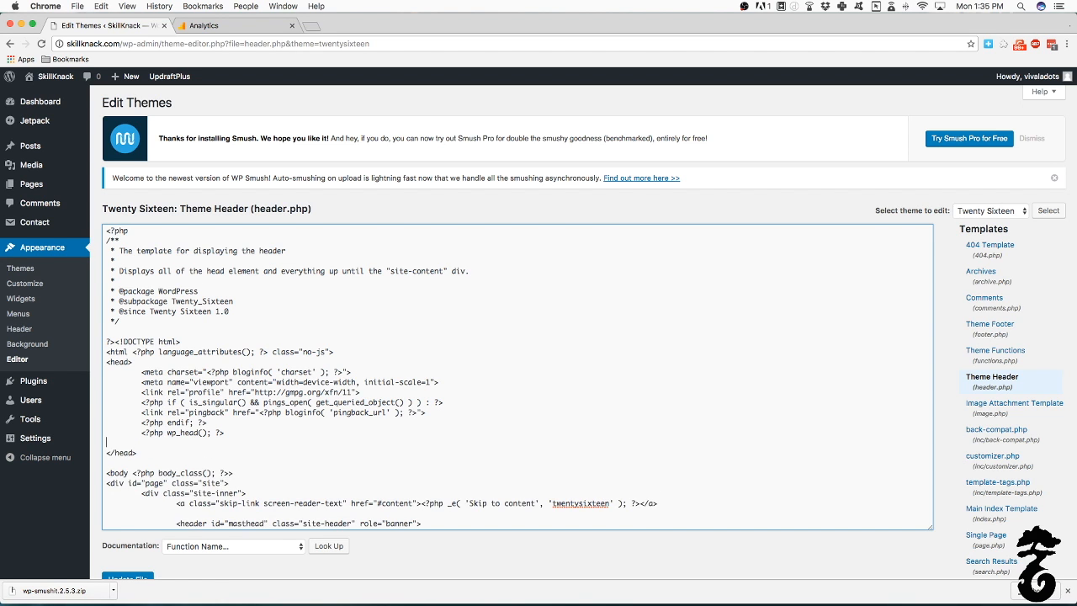
key("super+v")
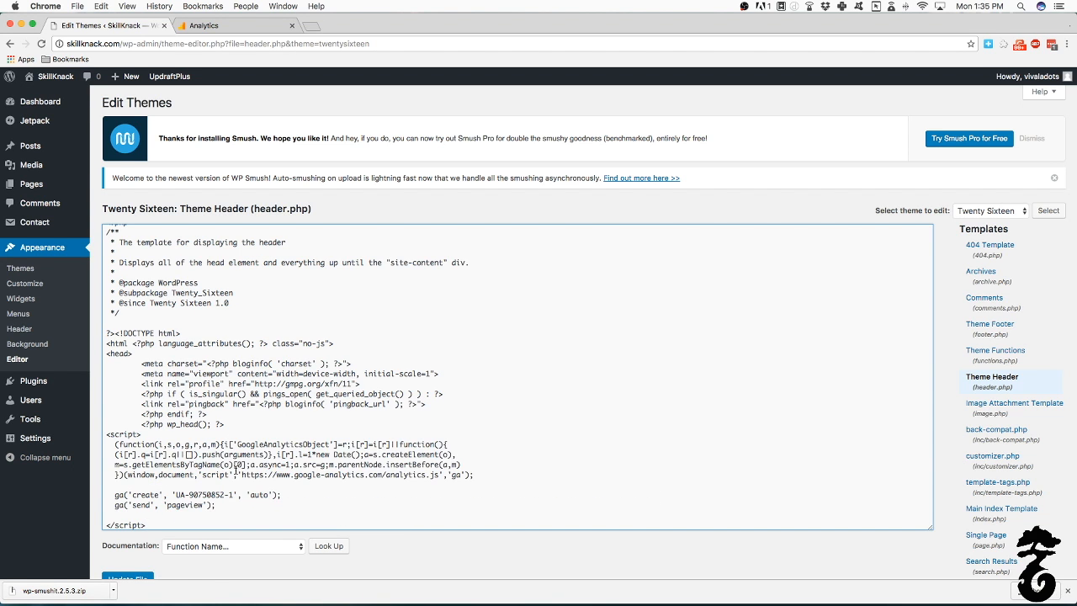
scroll(240, 471, "down", 3)
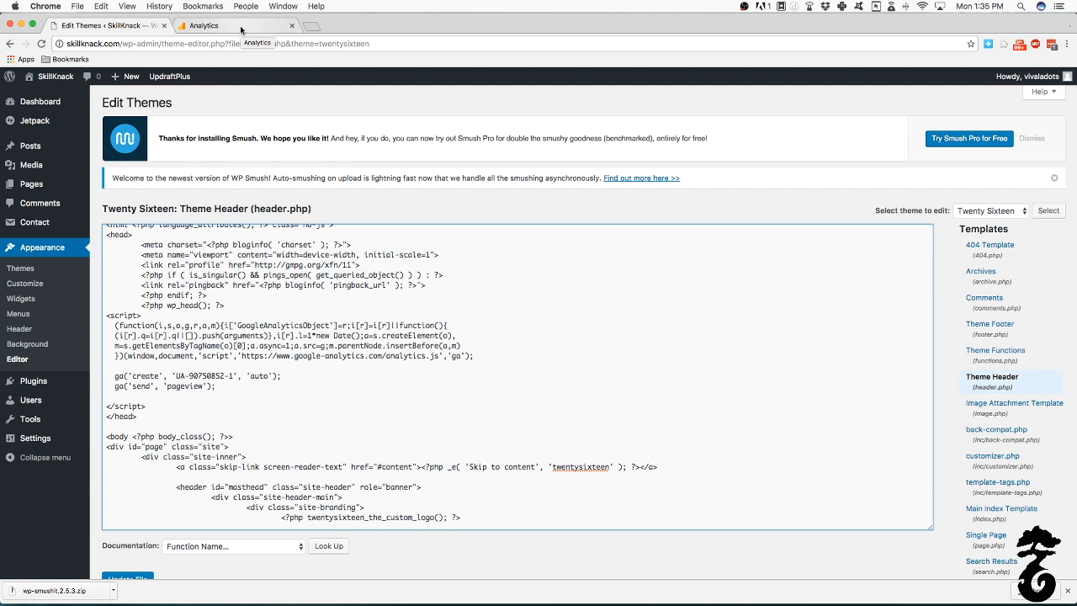
Read the website tracking instructions above the script in Google Analytics, and return to the WordPress theme editor.
left_click(241, 26)
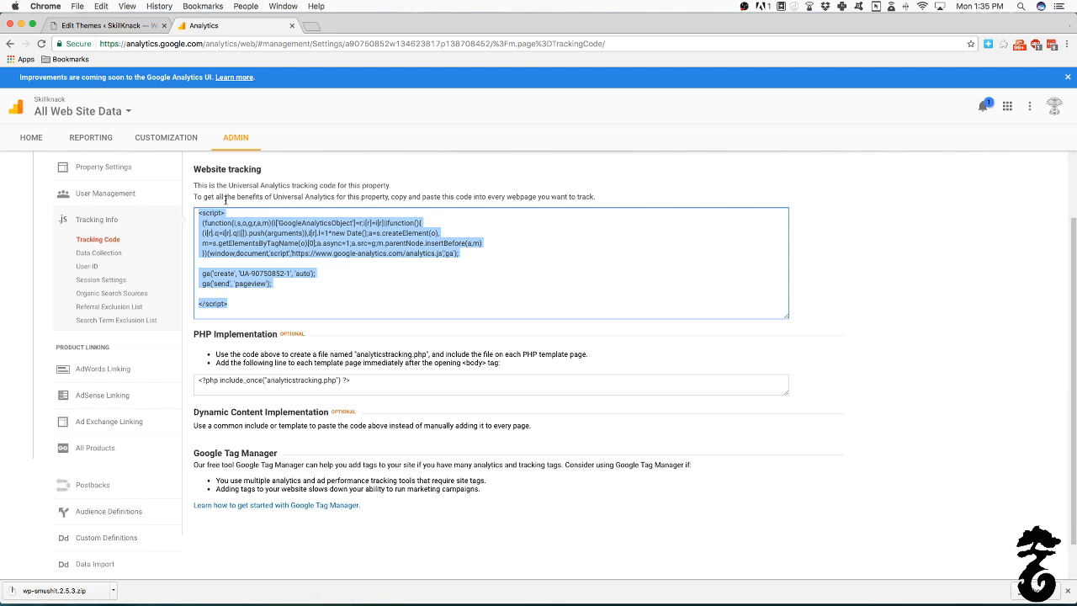
left_click_drag(276, 196, 336, 196)
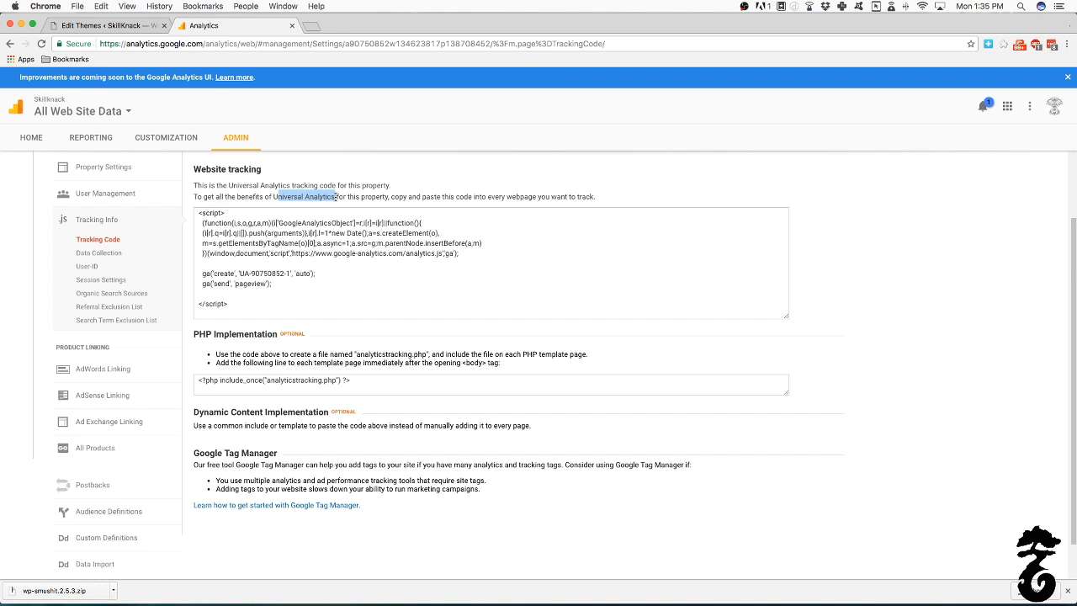
left_click(260, 196)
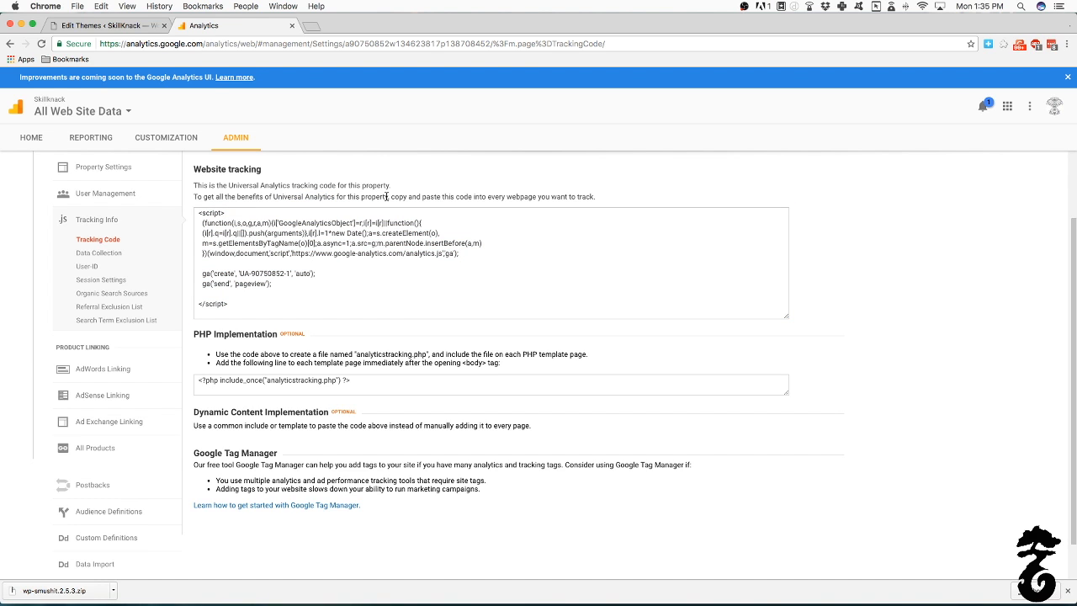
left_click(151, 25)
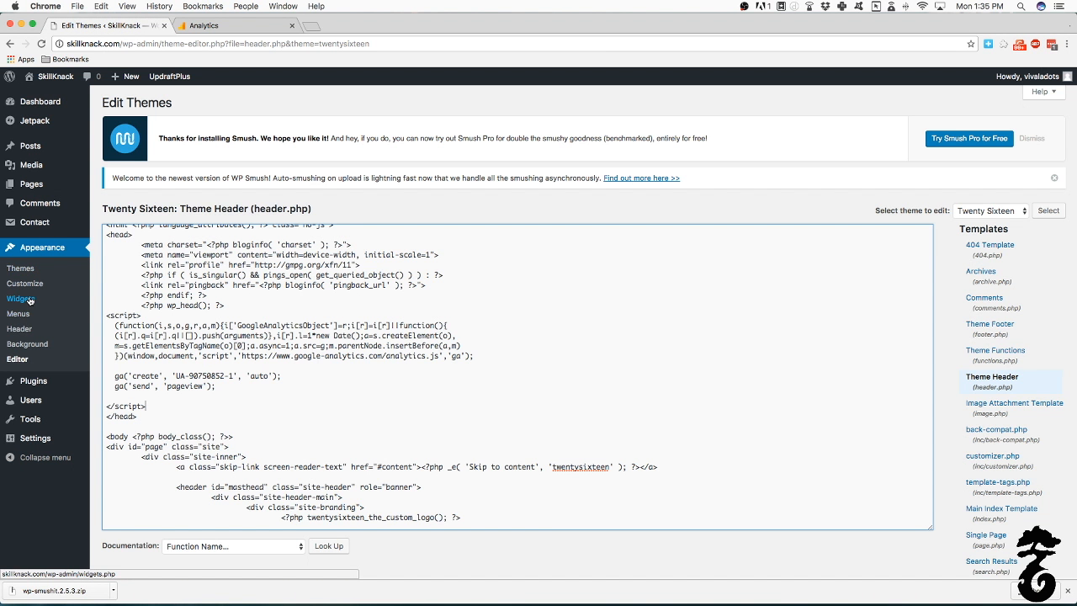
Open the WordPress Plugins page in a separate browser tab and go back to header.php in the theme editor.
right_click(41, 380)
left_click(80, 389)
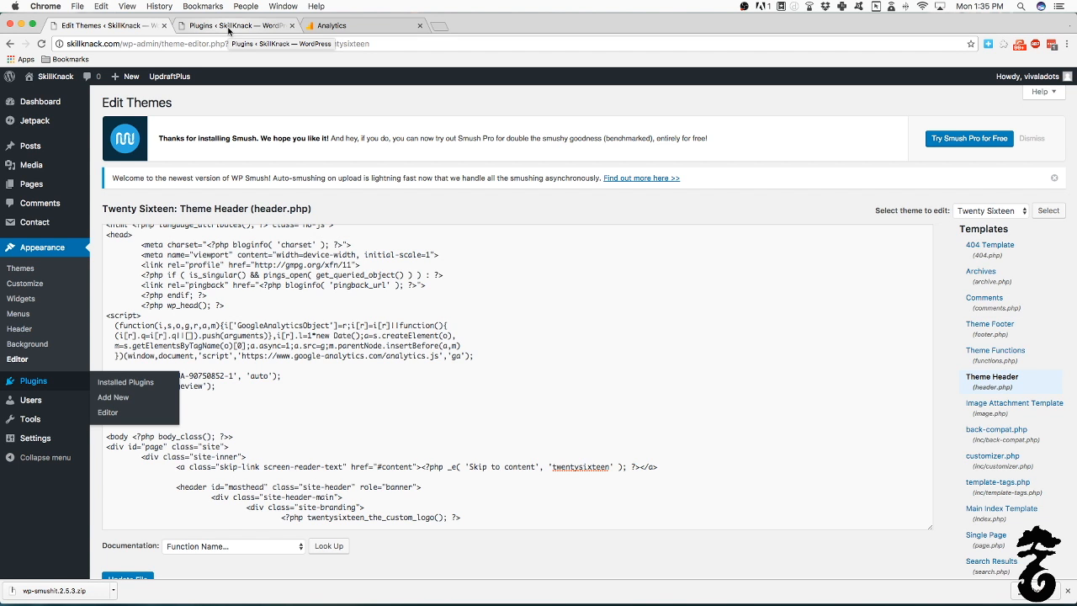
left_click(228, 29)
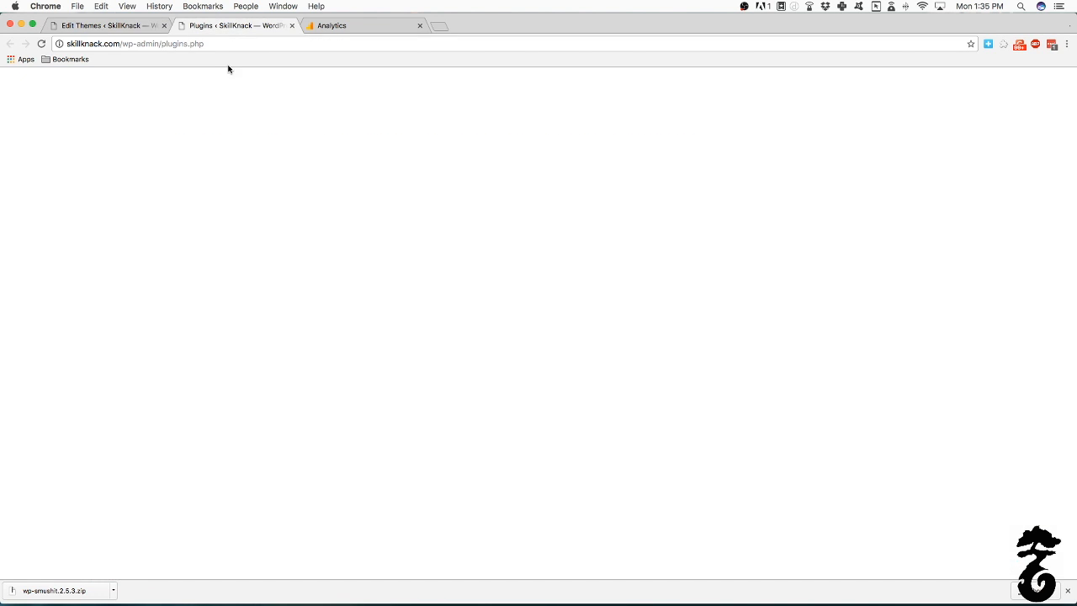
left_click(124, 20)
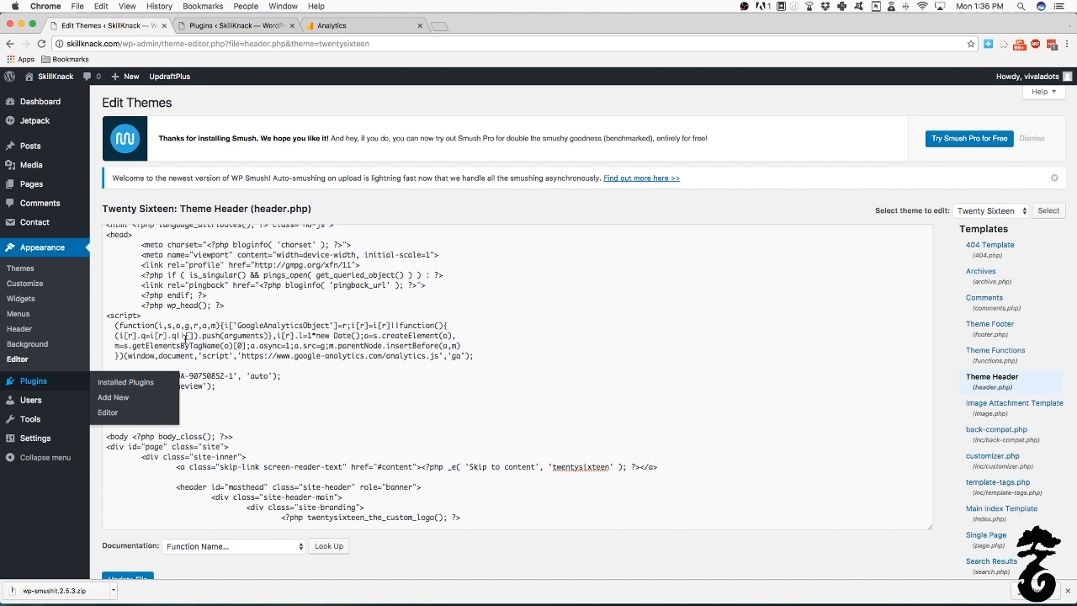
scroll(186, 333, "up", 1)
left_click(193, 324)
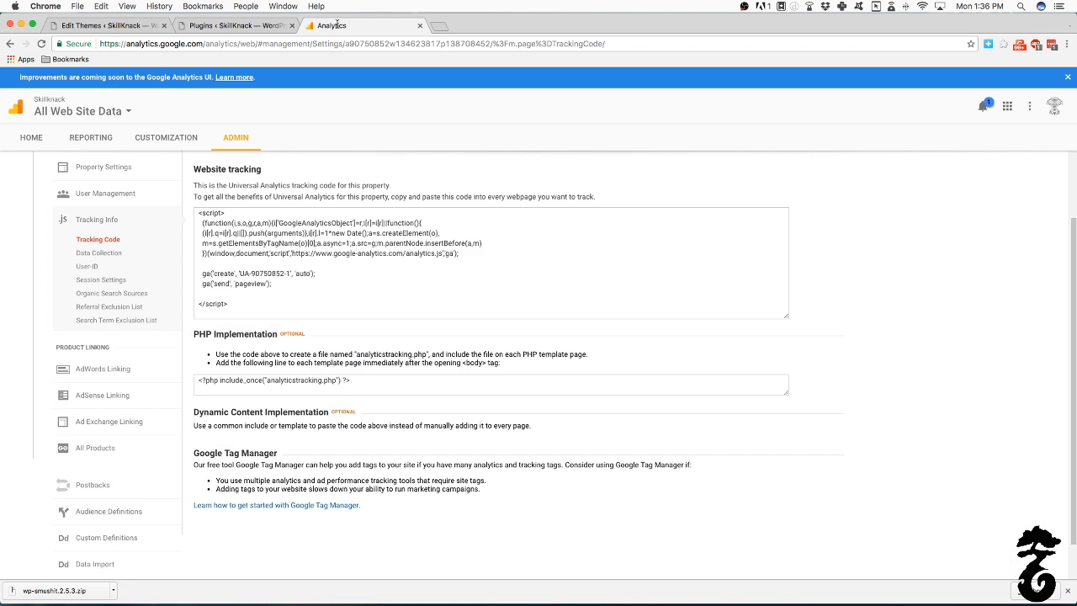
Highlight the complete tracking script in Google Analytics to review it, and return to header.php in WordPress.
left_click(332, 25)
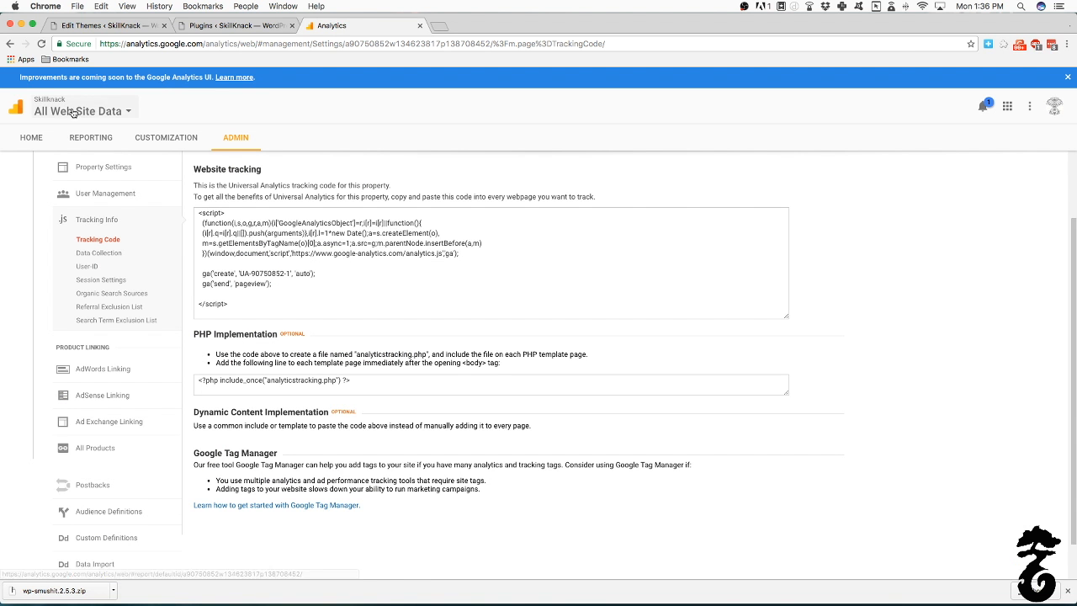
left_click_drag(269, 311, 192, 220)
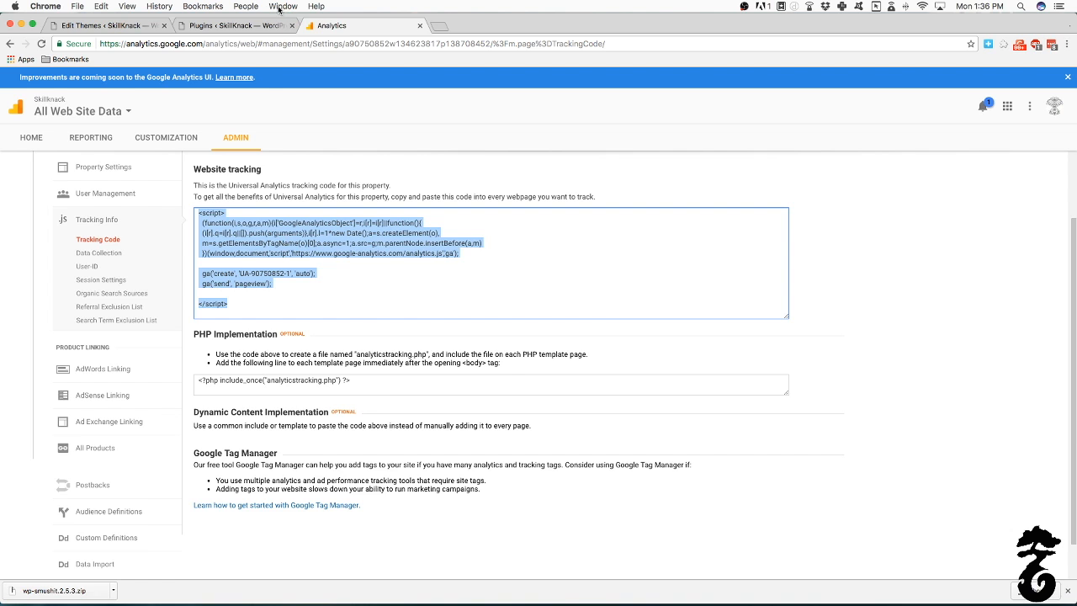
left_click(252, 26)
left_click(124, 26)
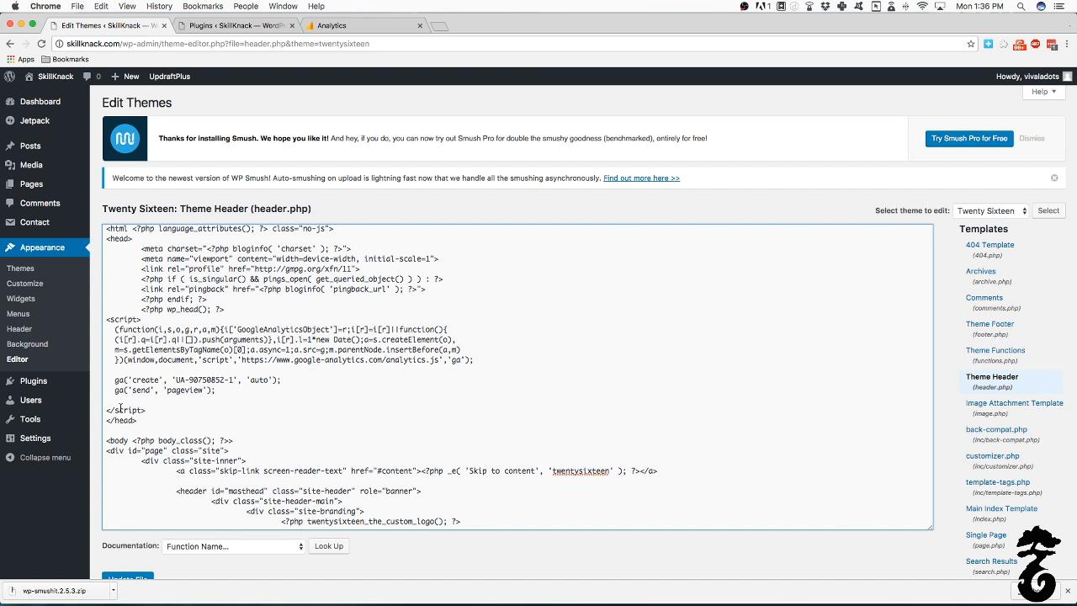
Save the edited header.php file and visit the SkillKnack site's front page.
scroll(519, 275, "down", 5)
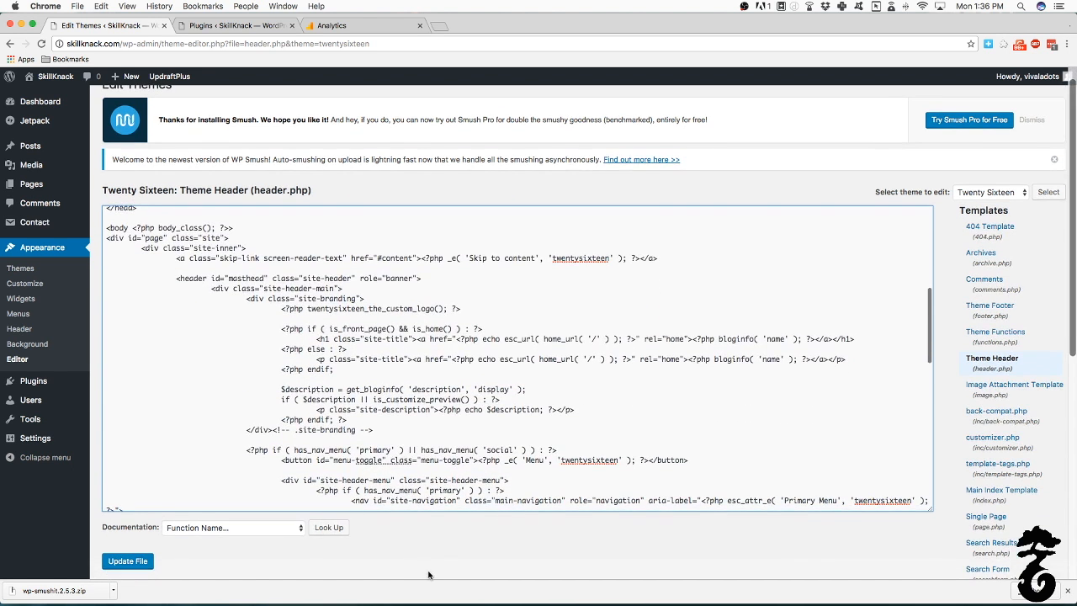
scroll(589, 404, "down", 5)
scroll(951, 461, "down", 8)
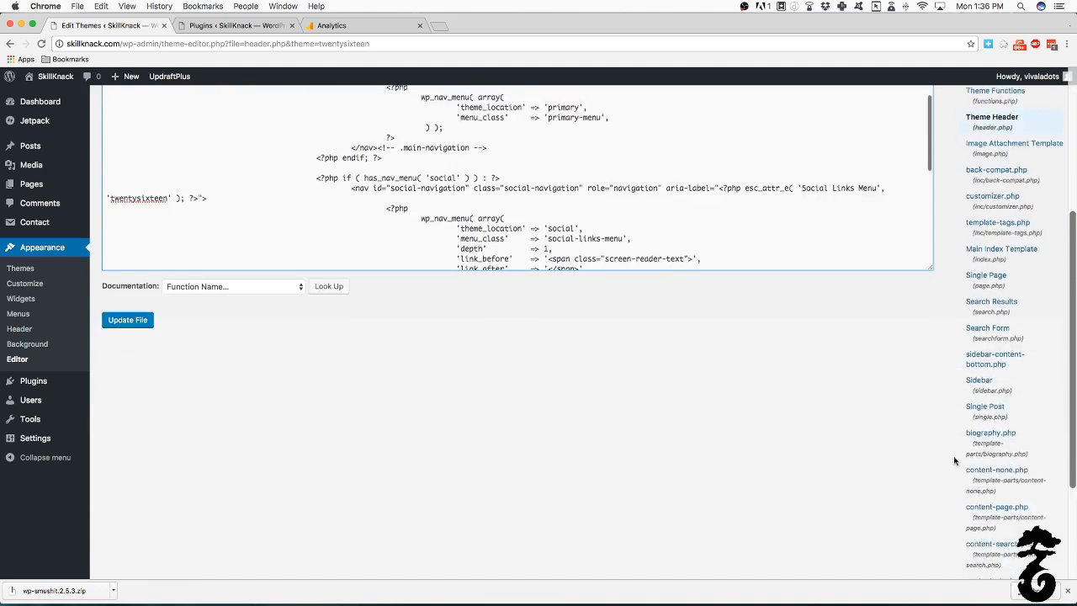
scroll(947, 461, "up", 8)
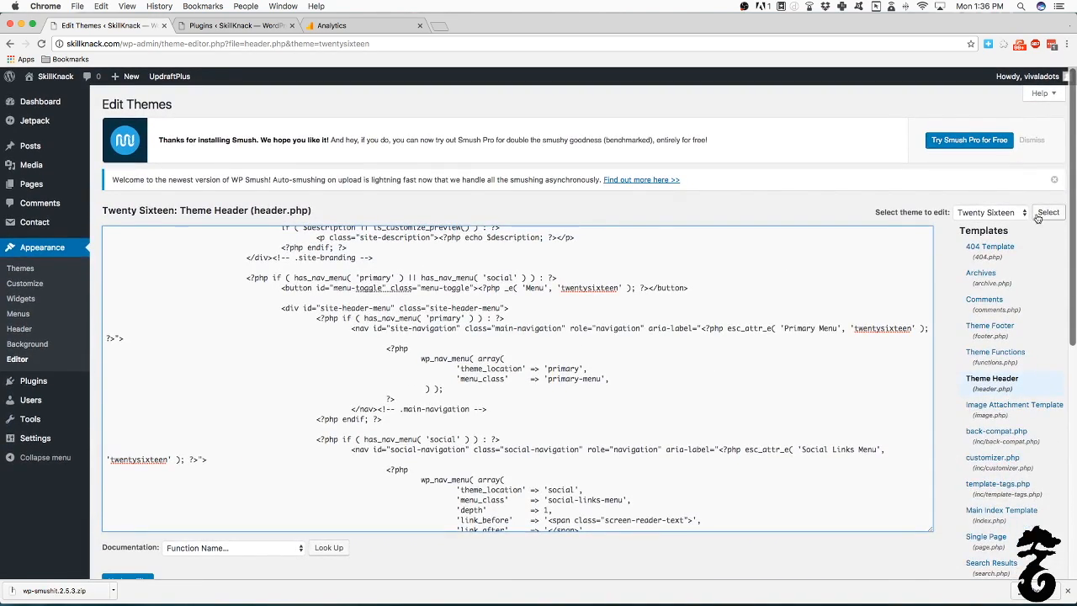
scroll(1048, 151, "down", 11)
scroll(905, 333, "up", 1)
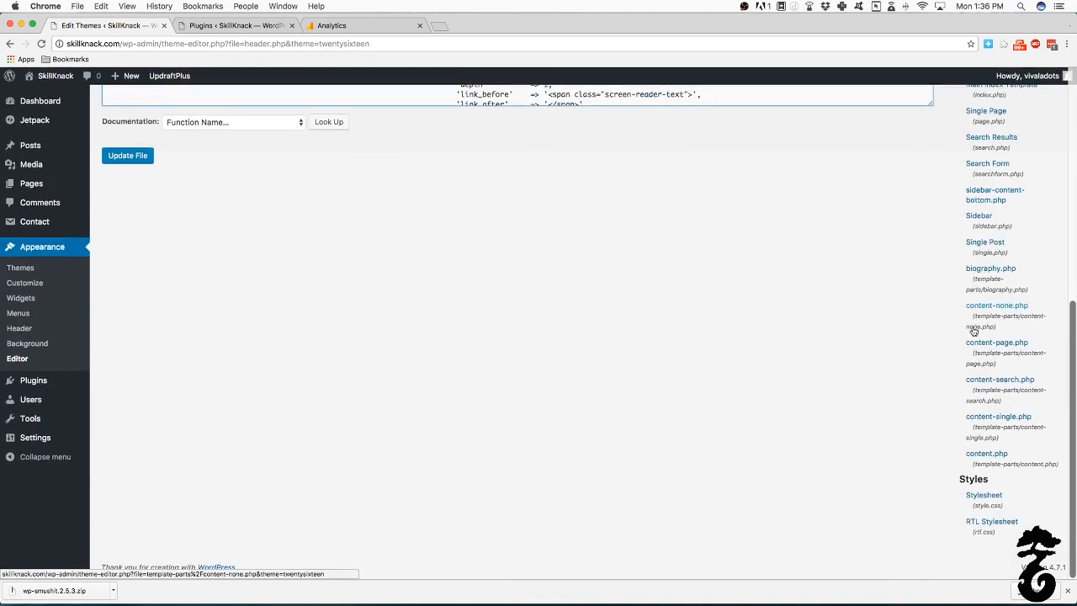
scroll(183, 233, "up", 3)
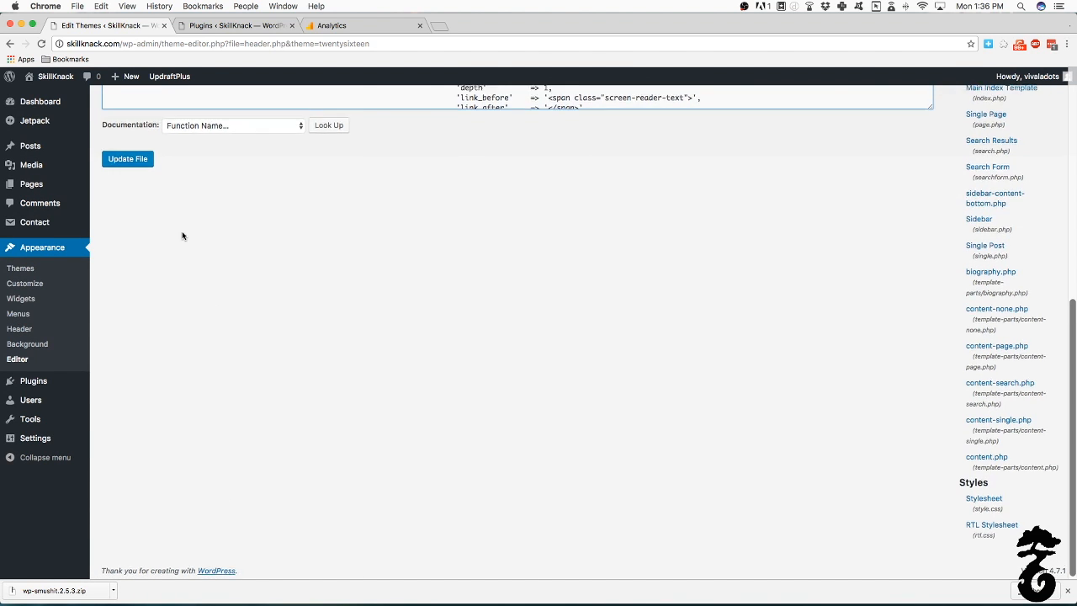
left_click(139, 294)
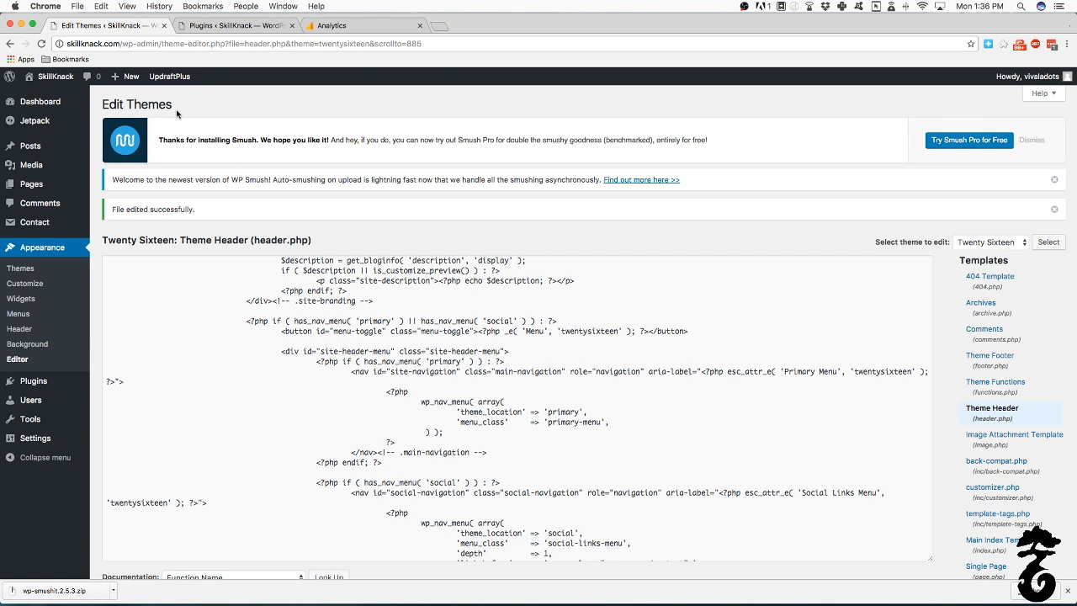
left_click(50, 82)
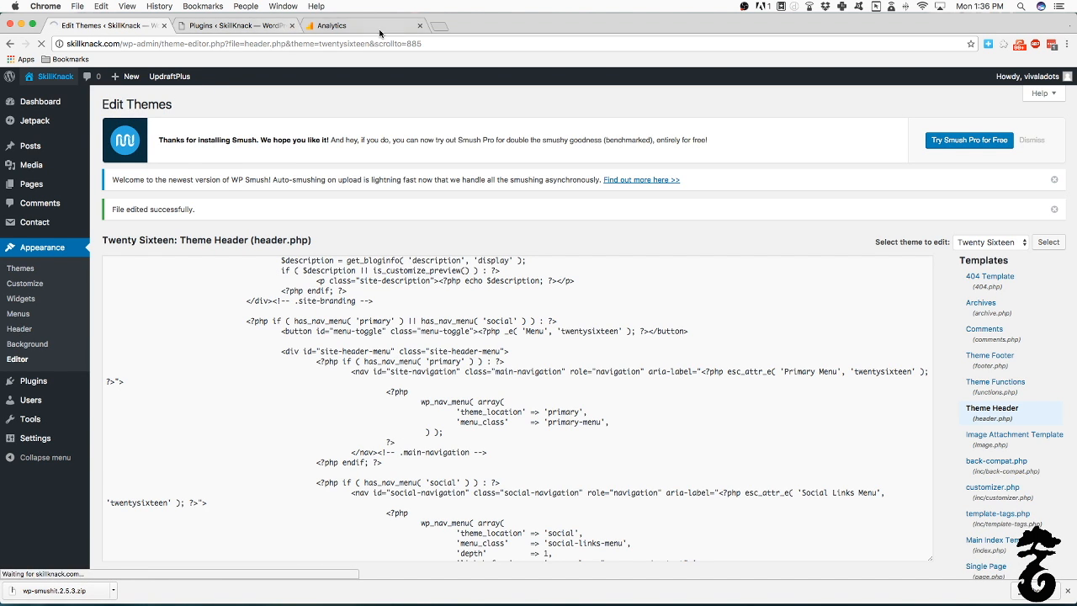
Open the Audience Overview report for SkillKnack in Google Analytics and show the sessions graph by month.
left_click(374, 26)
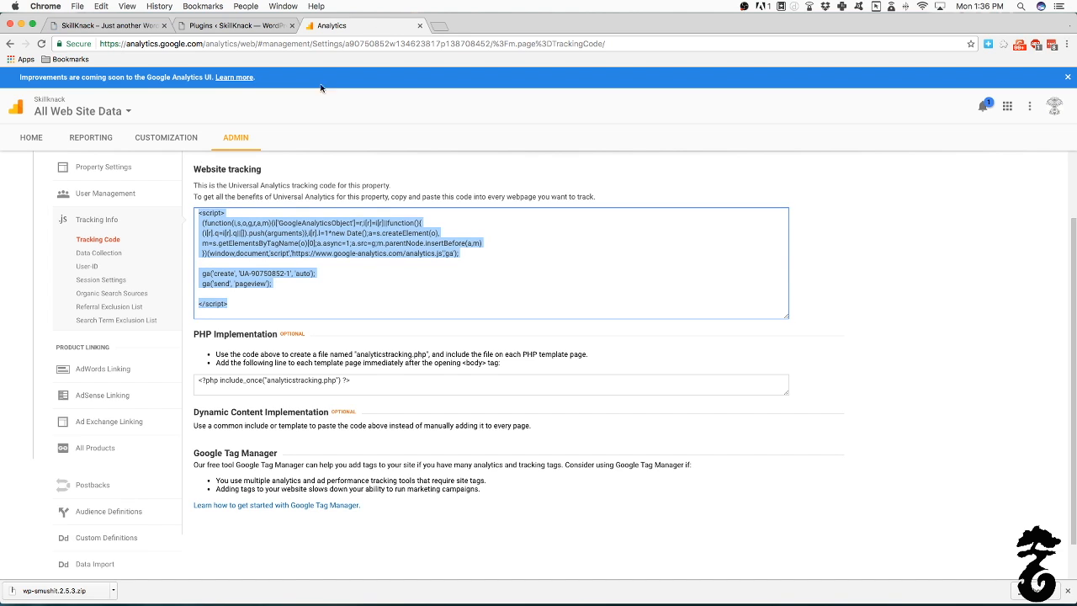
left_click(75, 138)
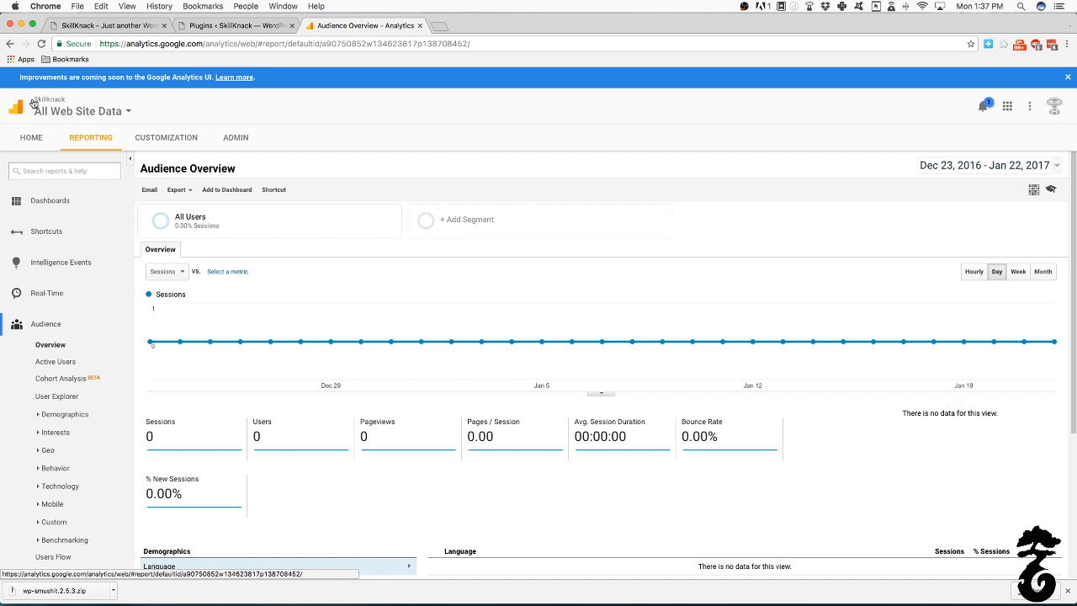
scroll(181, 300, "down", 2)
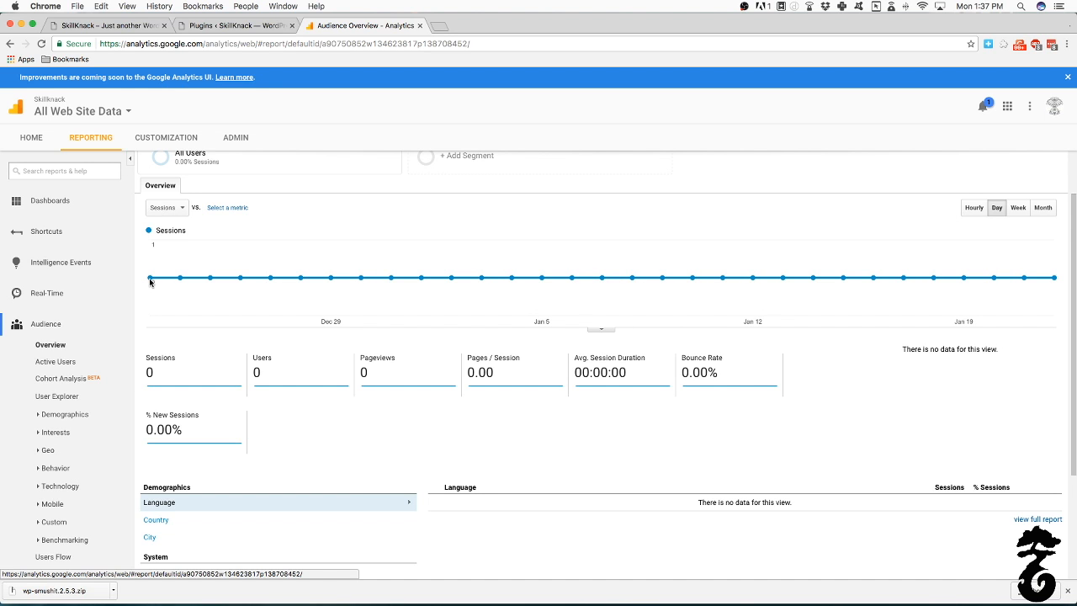
mouse_move(151, 279)
left_click(1020, 208)
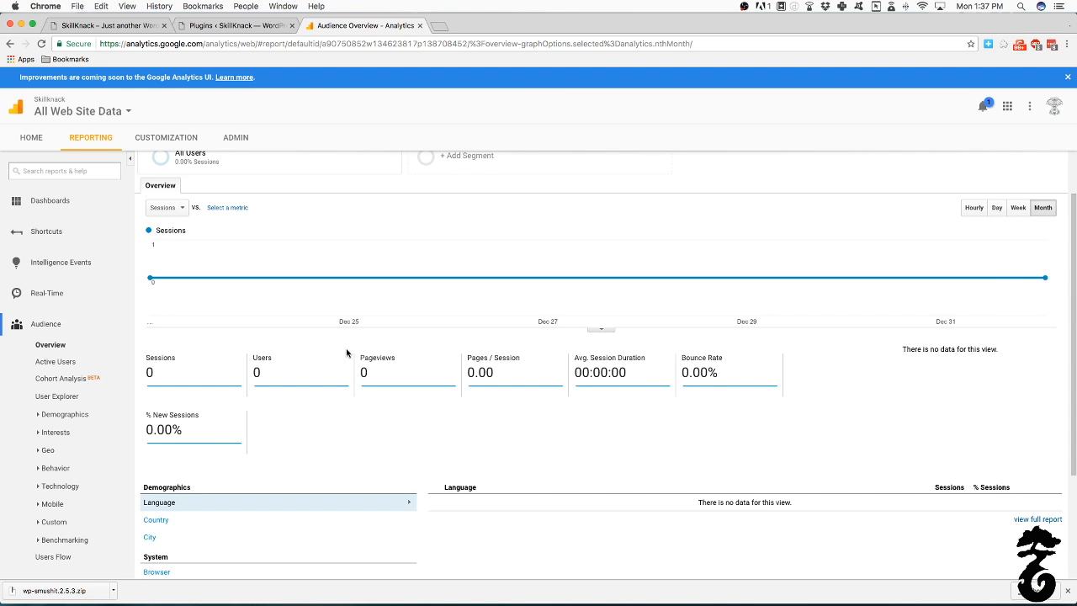
Examine the Sessions, Users, Pageviews and Pages / Session metrics and the demographics section of the Audience Overview.
mouse_move(154, 364)
scroll(255, 363, "up", 1)
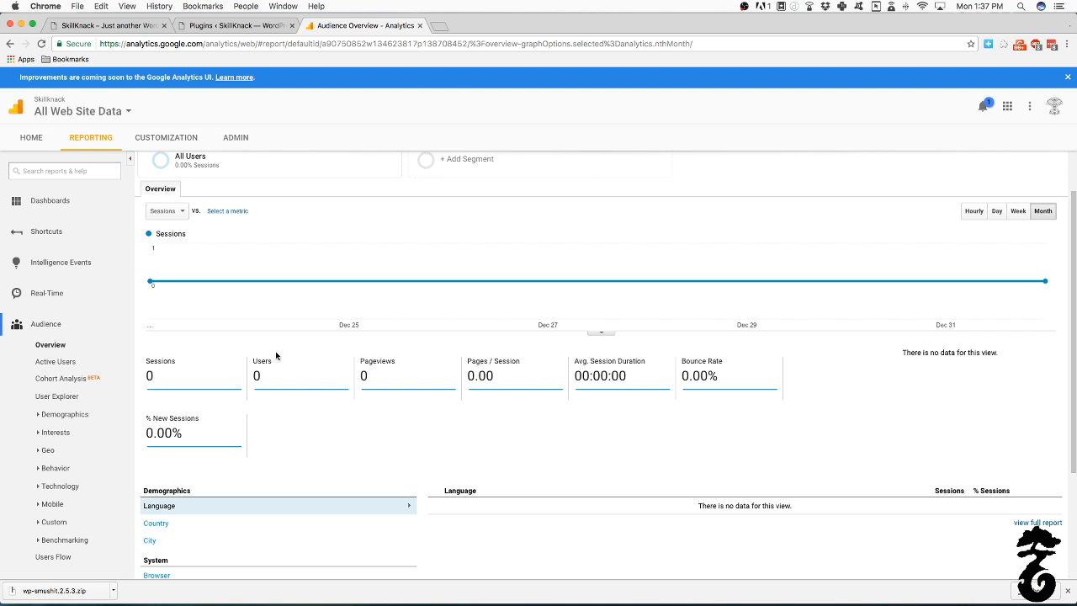
mouse_move(274, 367)
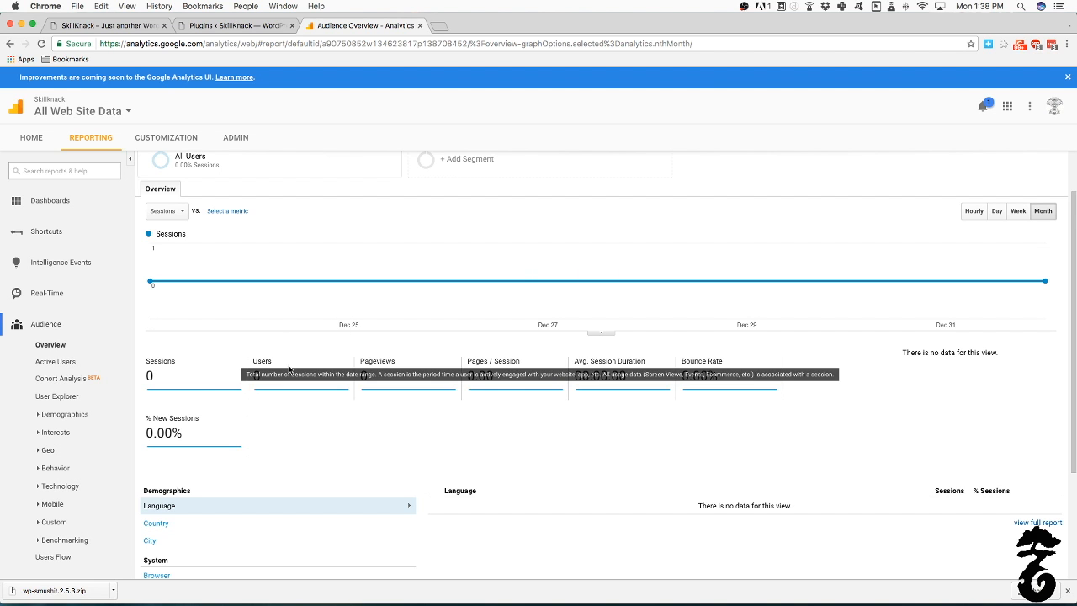
mouse_move(381, 366)
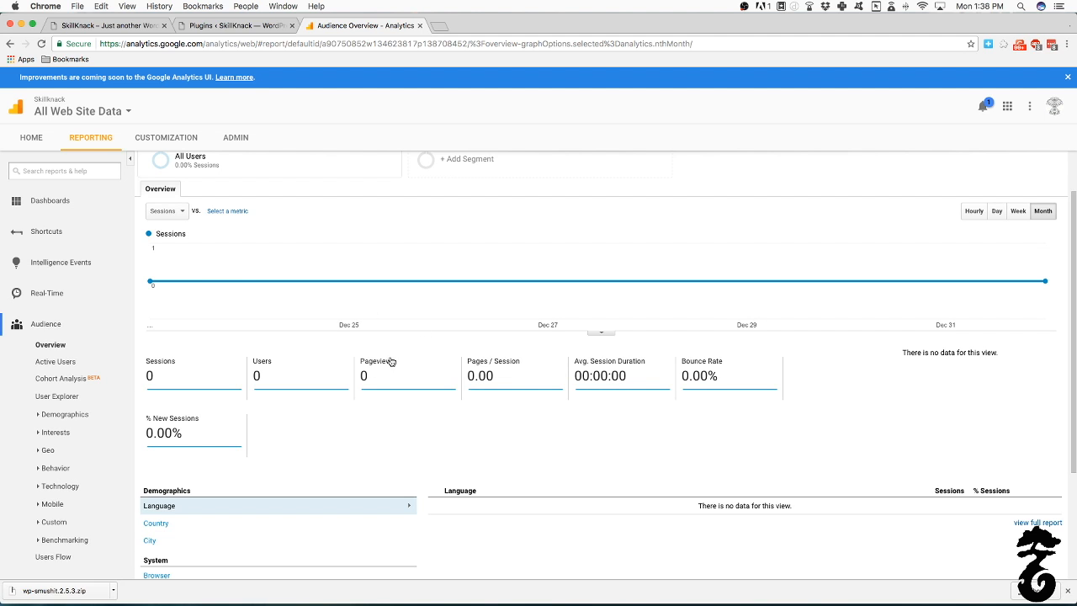
mouse_move(488, 384)
scroll(536, 388, "down", 2)
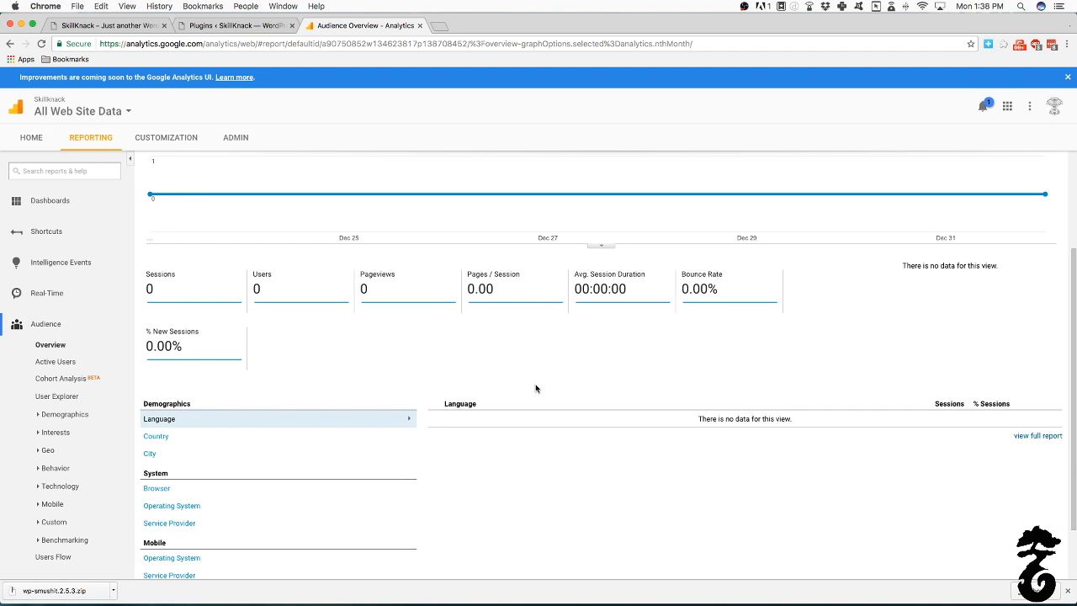
Create a new private dashboard from the Blank Canvas layout, keeping the default title.
scroll(437, 423, "down", 2)
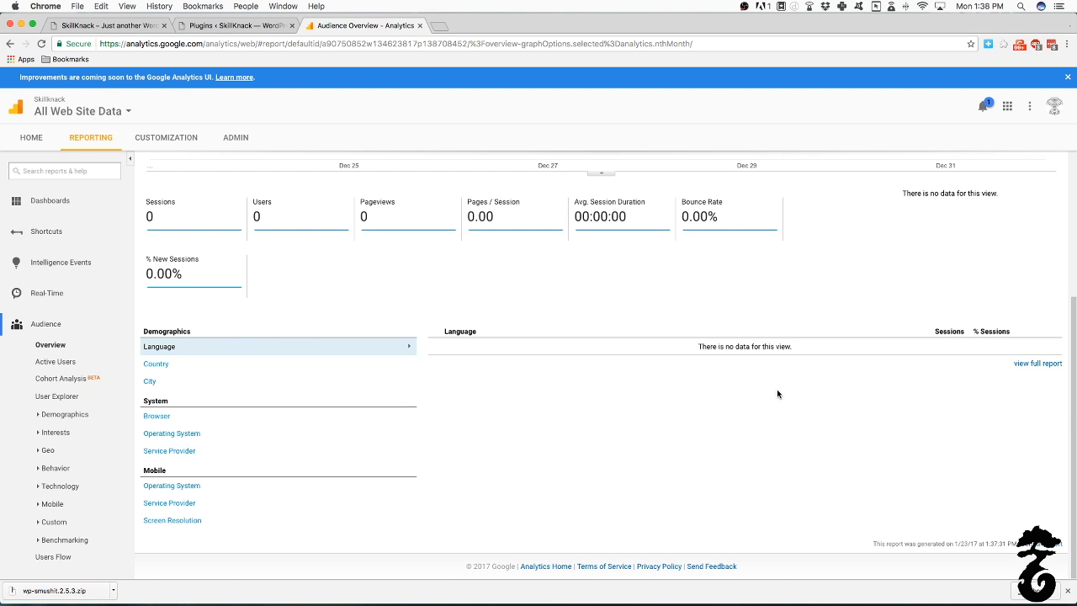
mouse_move(695, 208)
left_click(61, 203)
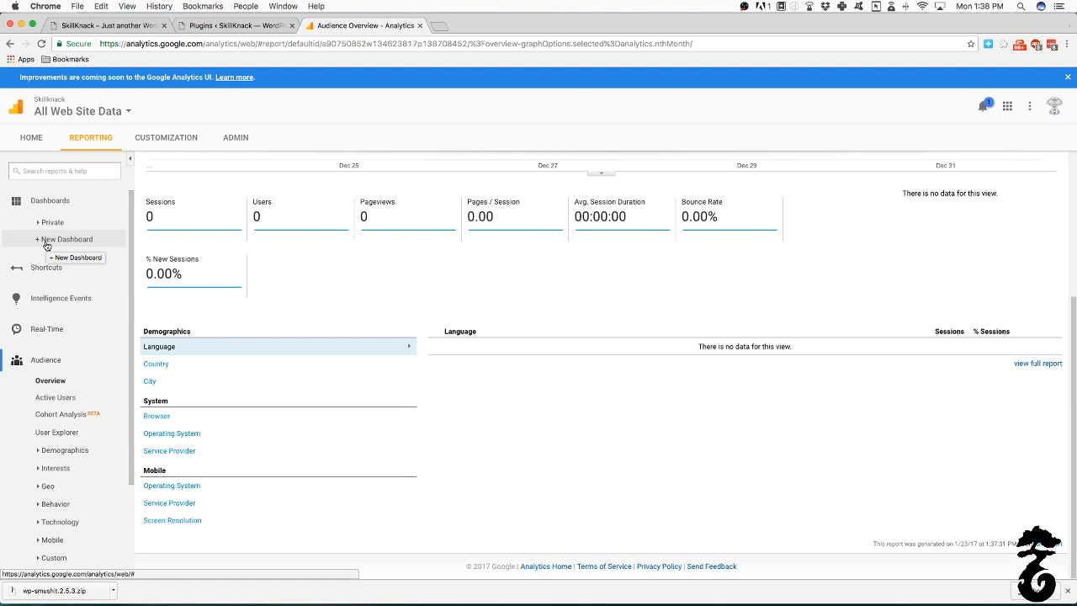
left_click(46, 242)
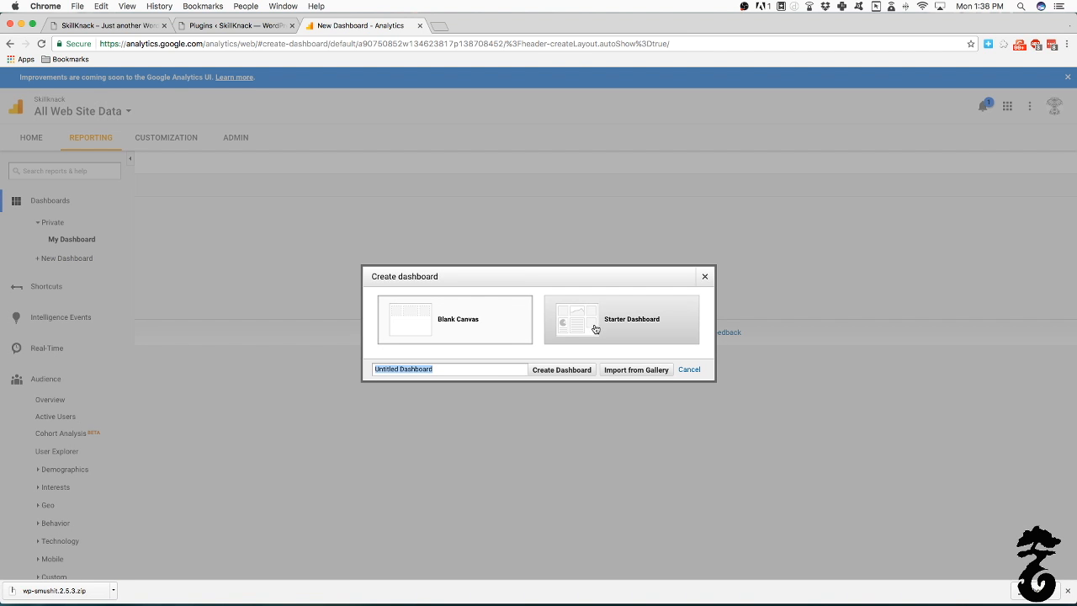
left_click(562, 369)
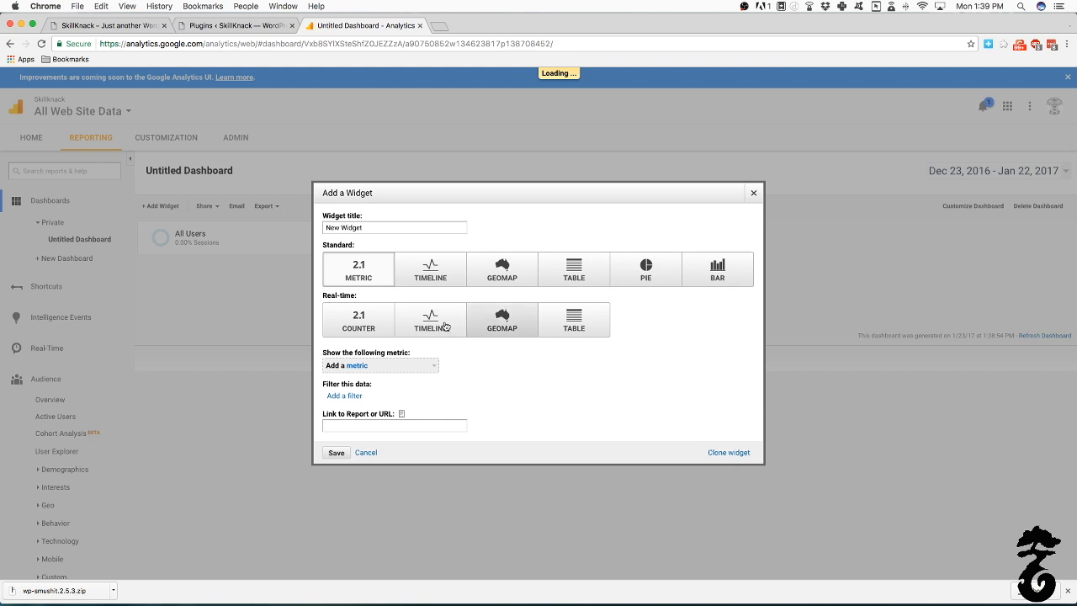
Make the new dashboard widget a standard pie chart showing the Users metric.
left_click(614, 267)
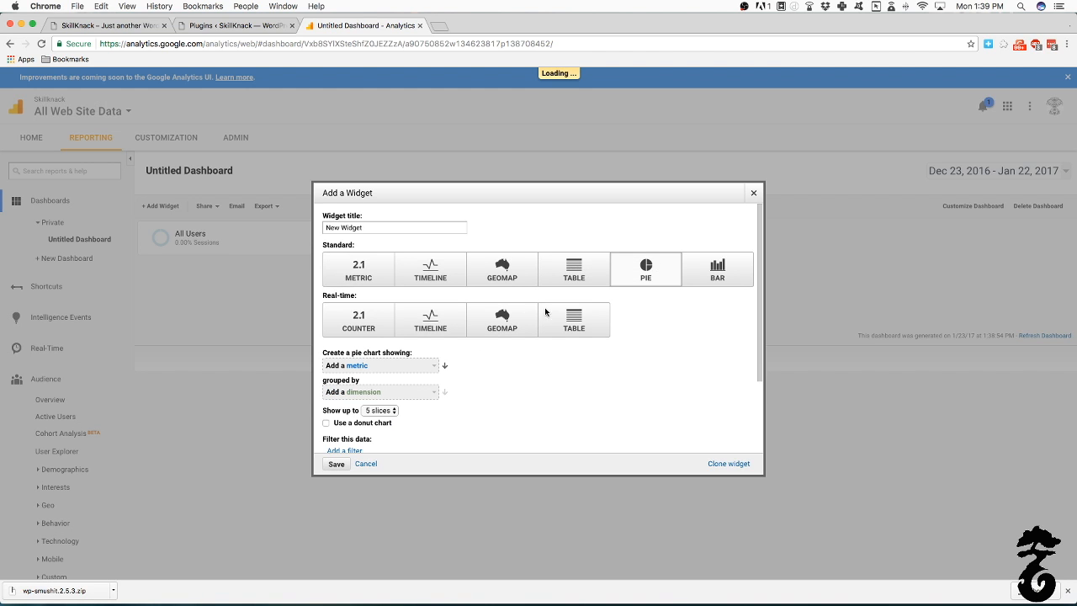
left_click(405, 372)
left_click(405, 373)
left_click(404, 373)
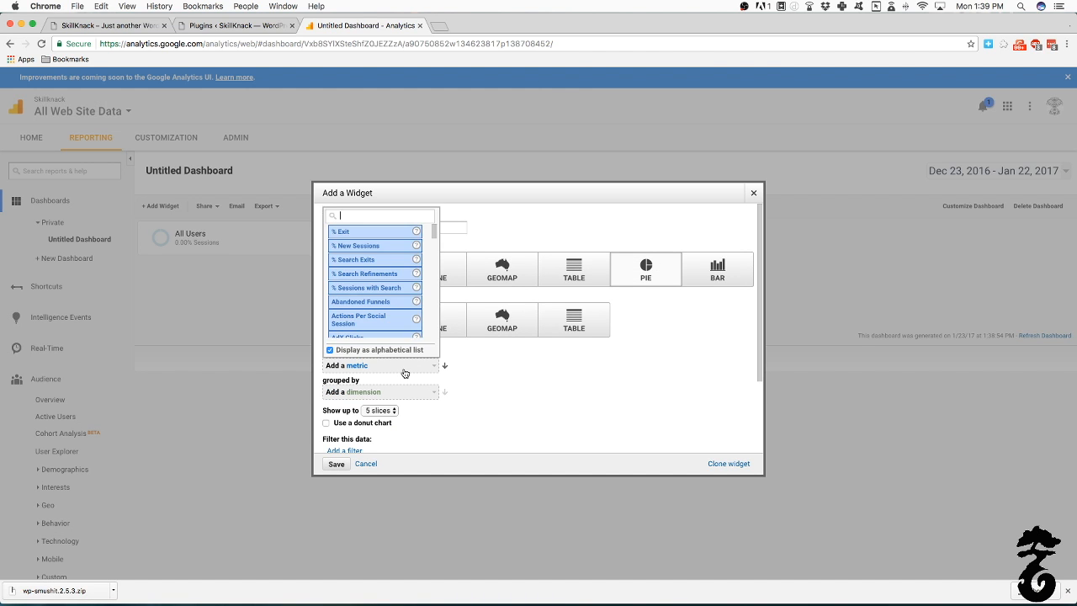
scroll(399, 320, "down", 2)
scroll(399, 321, "down", 5)
scroll(398, 321, "down", 4)
type("users")
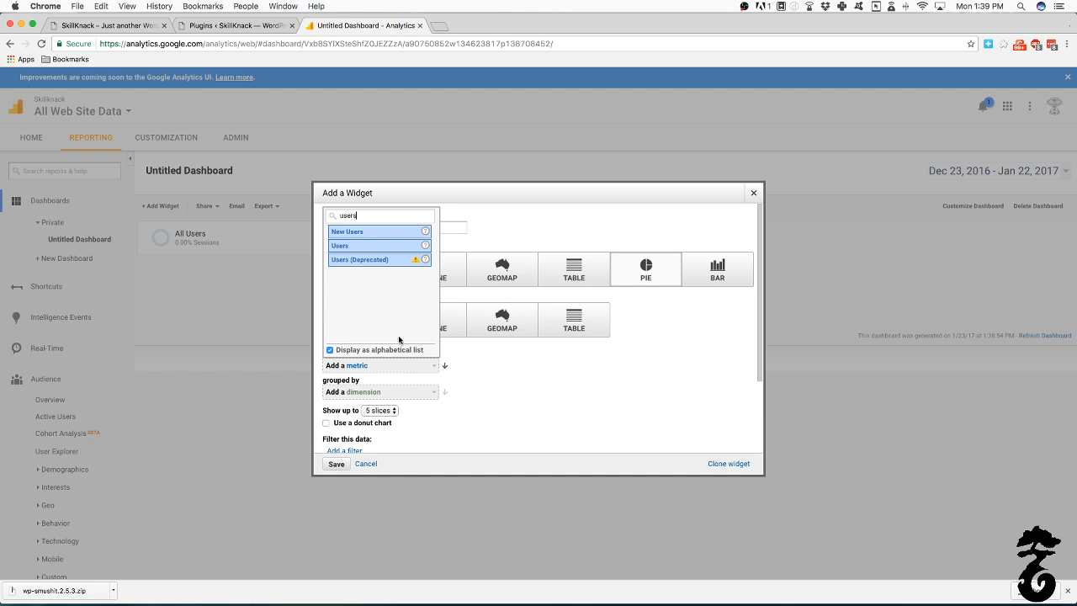
left_click(503, 367)
left_click(383, 392)
left_click(530, 365)
left_click(418, 369)
left_click(392, 247)
Group the pie chart by the Source dimension and save the widget.
left_click(400, 394)
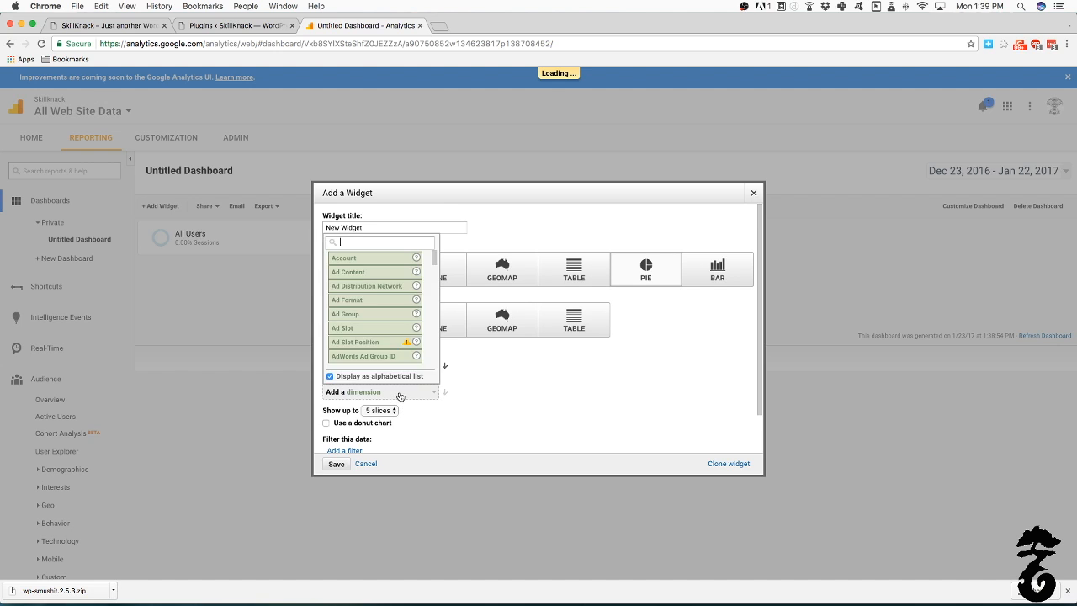
key("s")
left_click(388, 388)
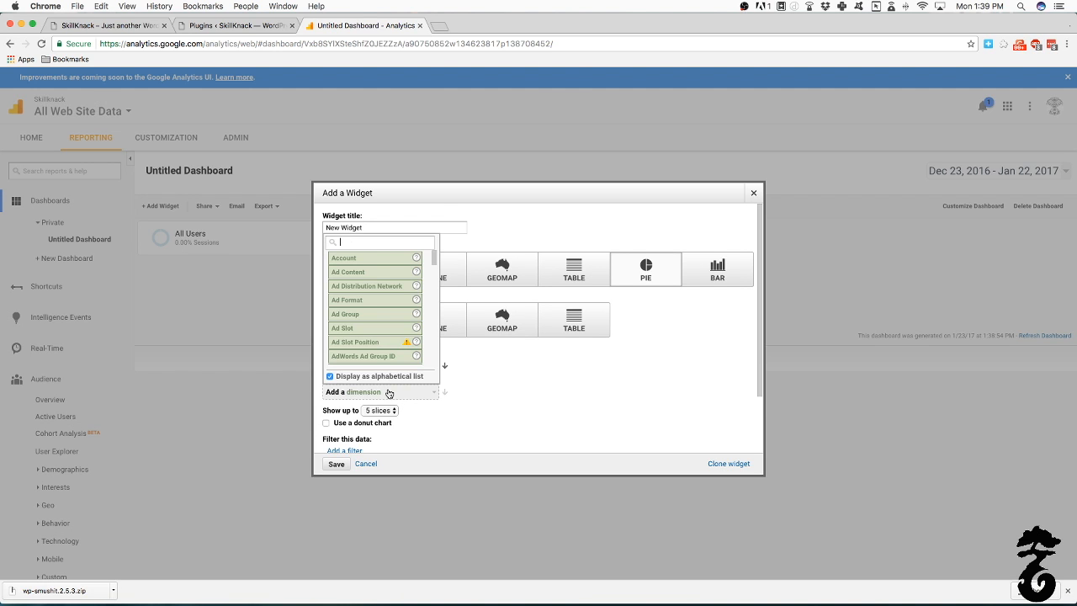
type("sourse")
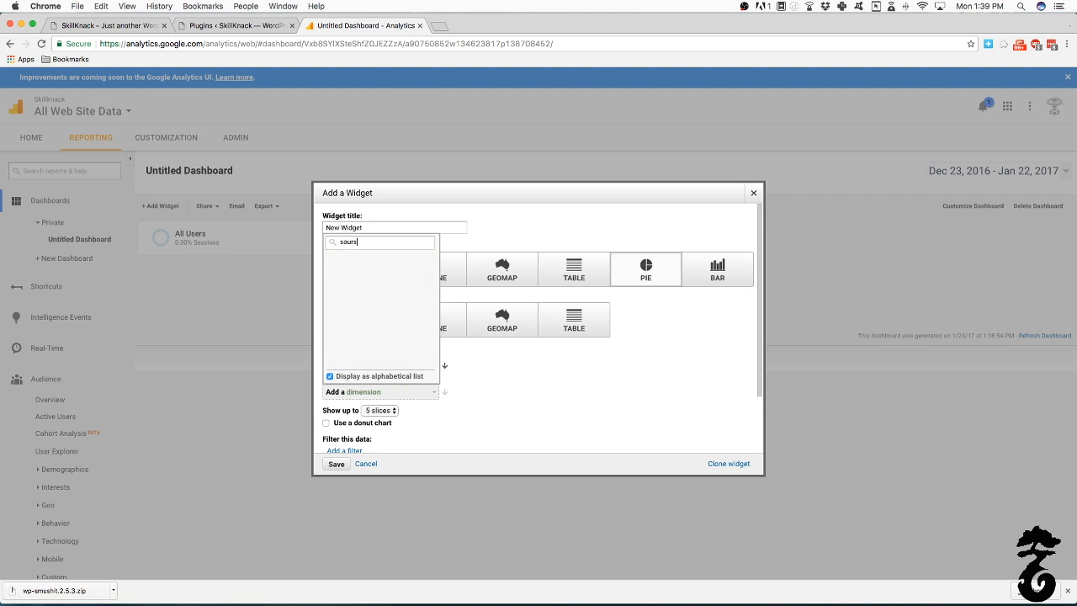
key("BackSpace")
type("ce")
left_click(345, 286)
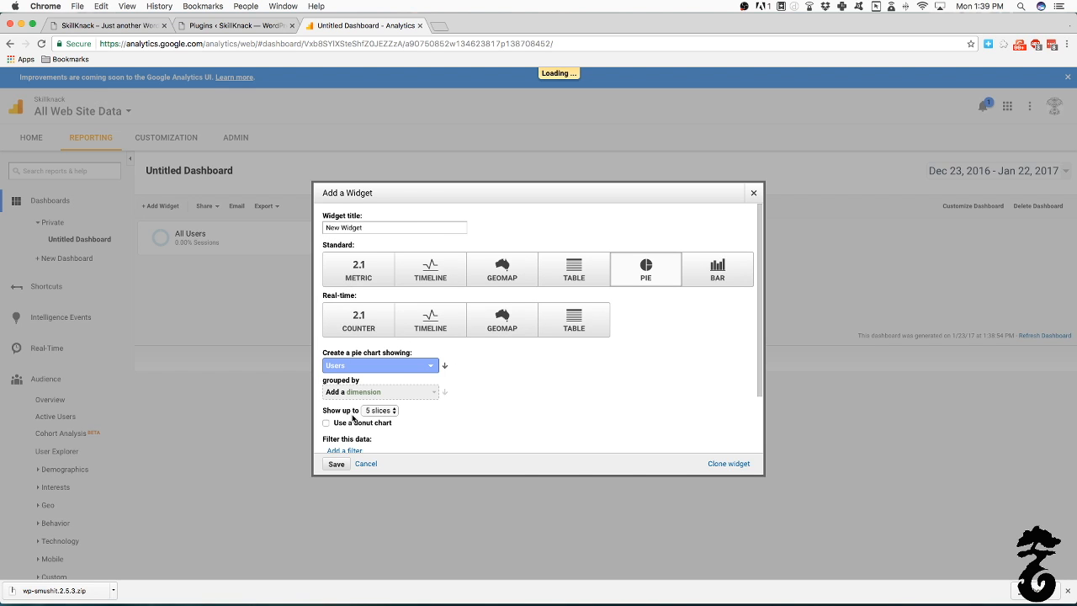
left_click(336, 466)
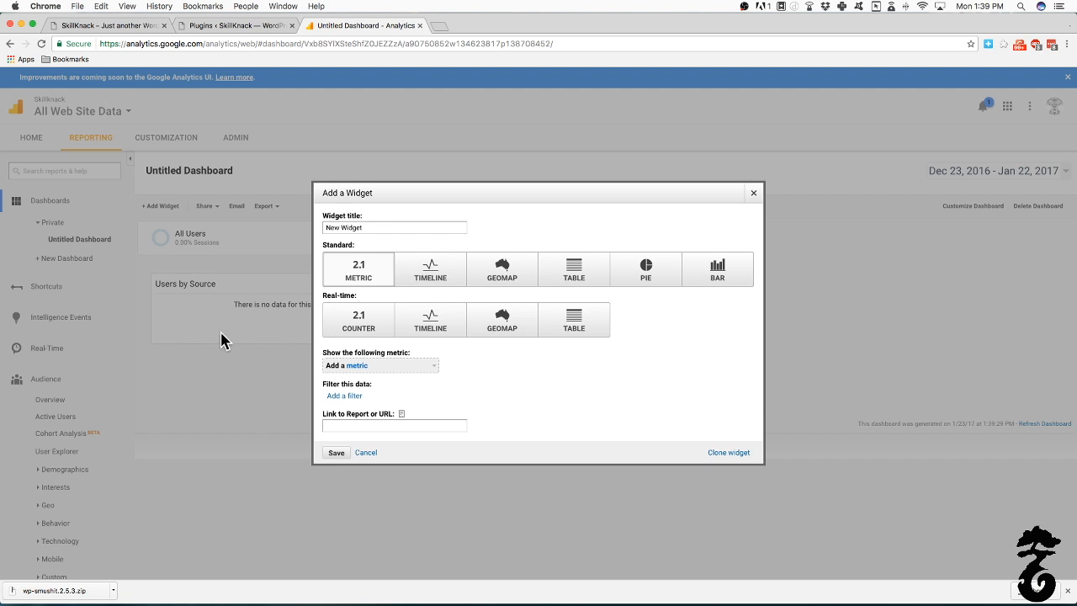
Look through the metrics available for another widget, then close the widget dialog without adding one.
left_click(375, 366)
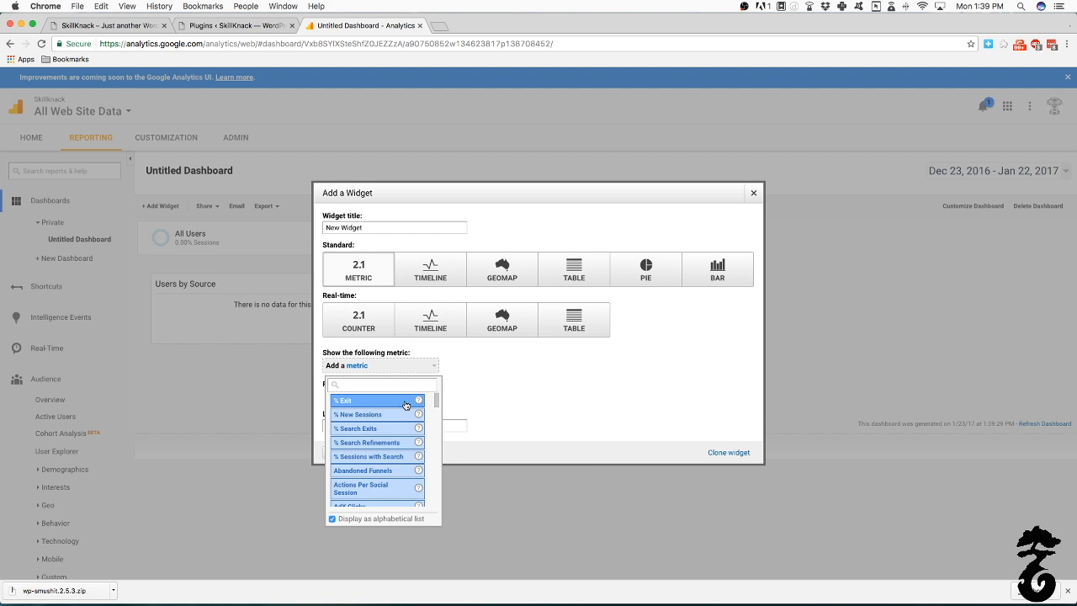
scroll(407, 405, "down", 5)
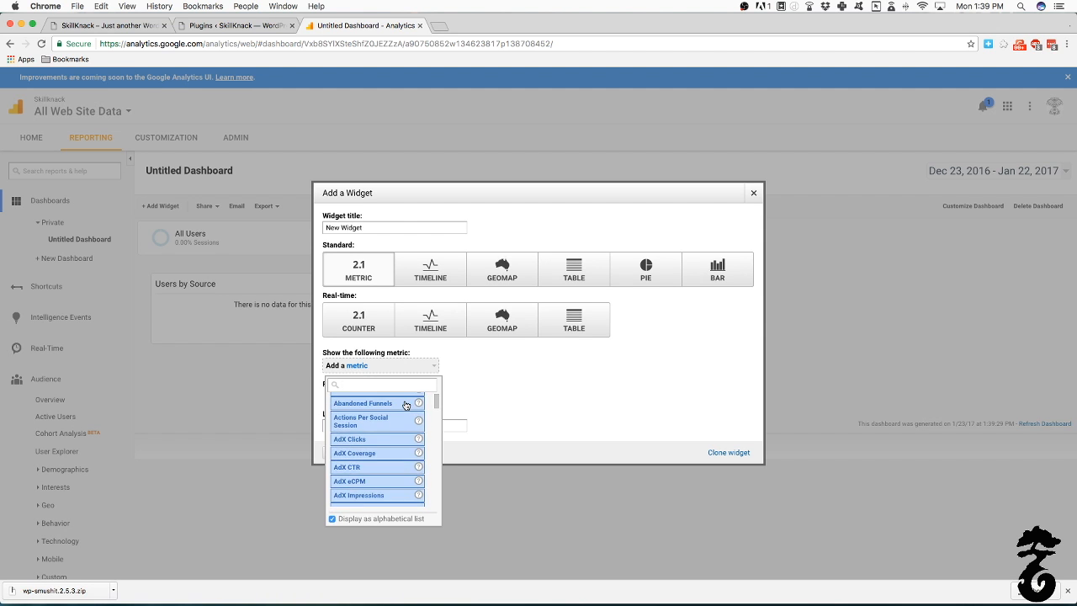
scroll(406, 405, "down", 3)
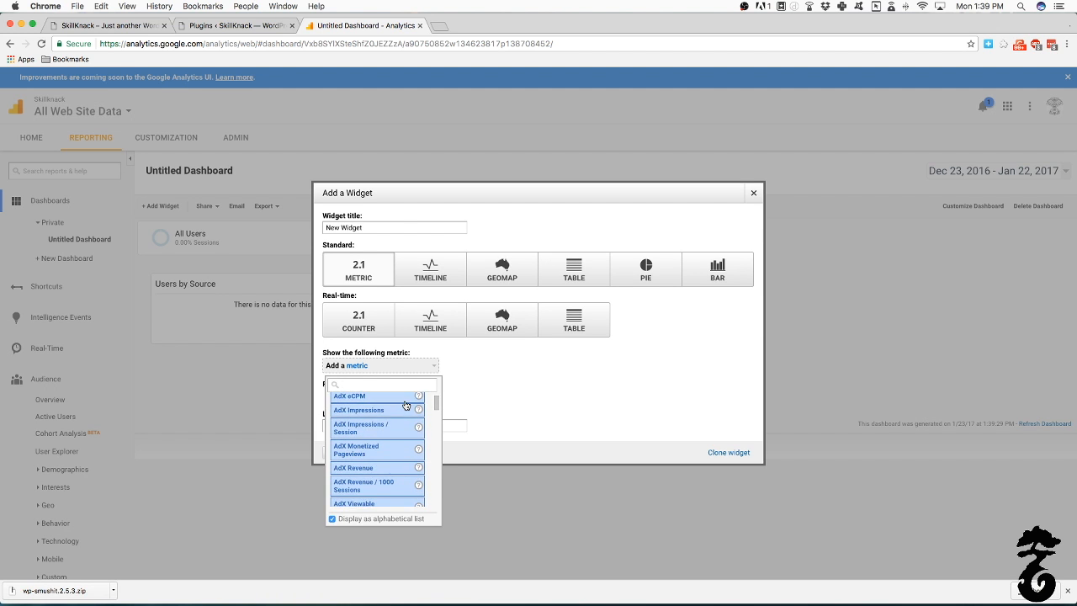
scroll(406, 405, "down", 10)
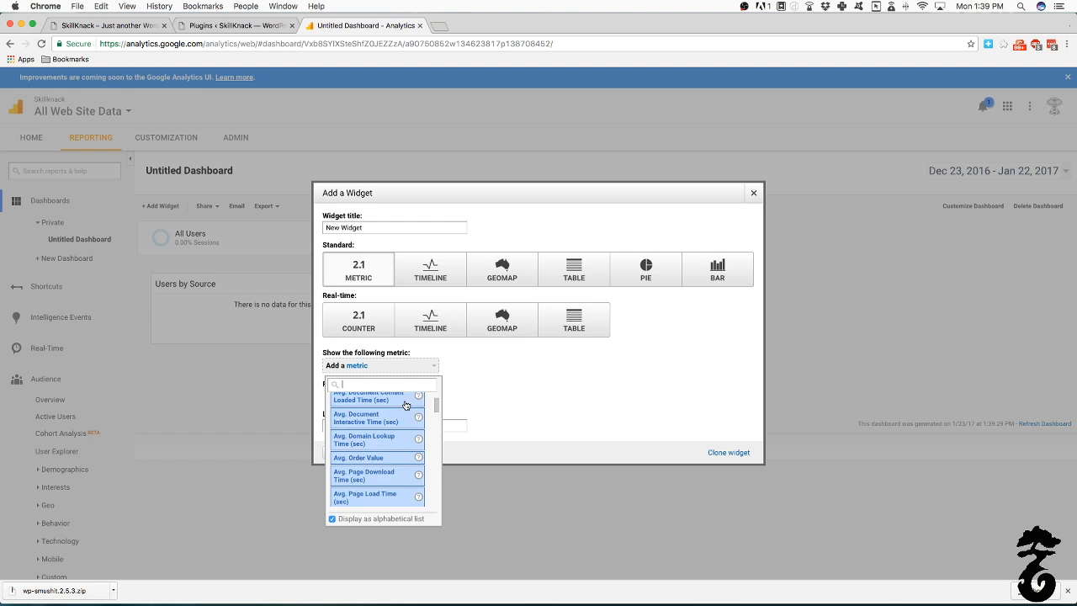
scroll(406, 405, "down", 3)
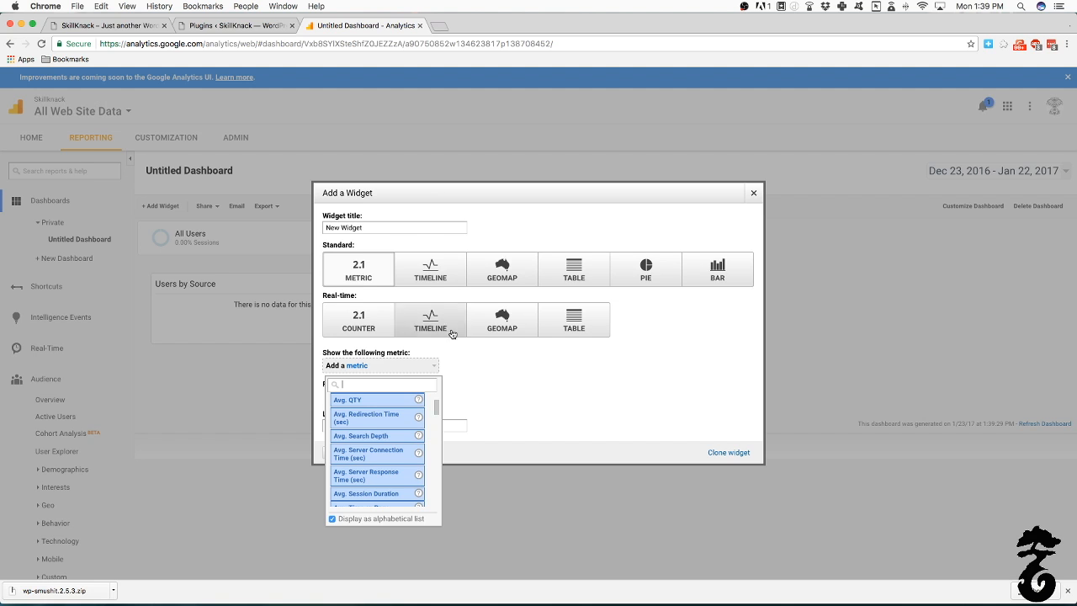
scroll(404, 462, "down", 4)
scroll(403, 467, "down", 2)
scroll(367, 399, "down", 2)
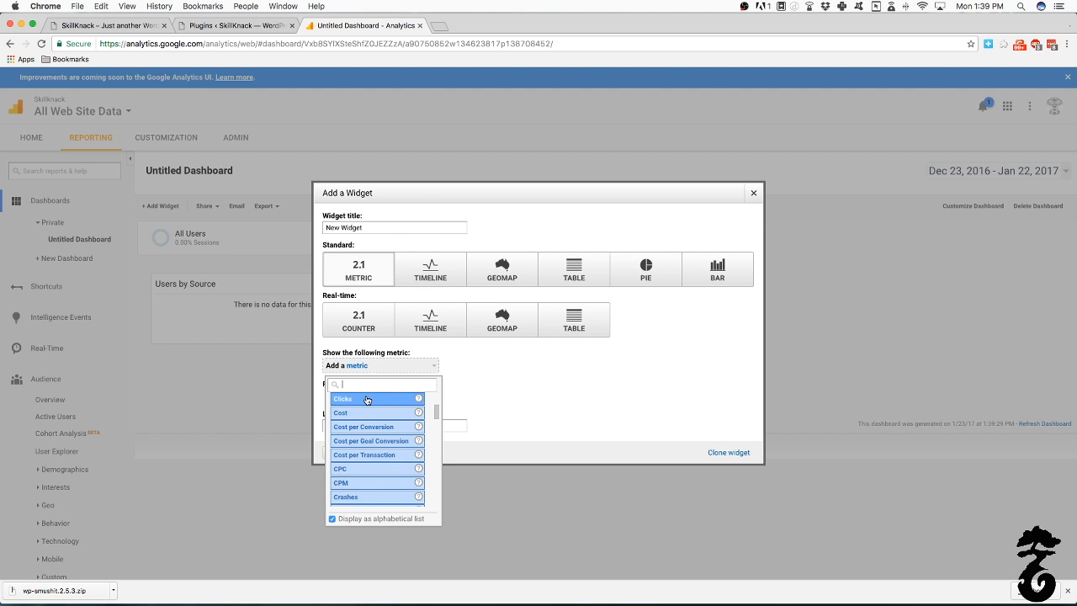
scroll(384, 439, "down", 6)
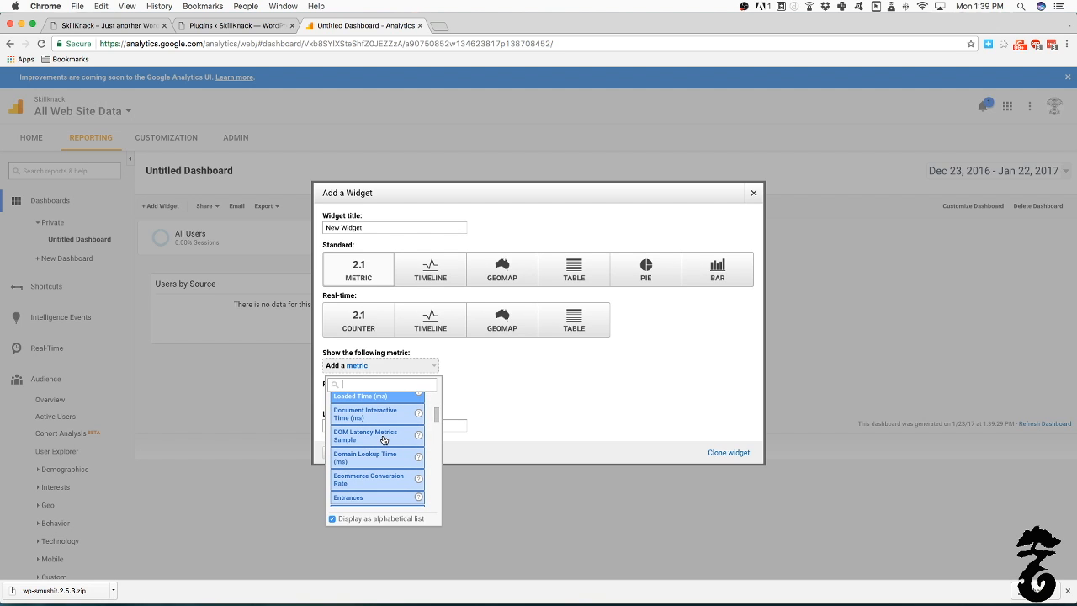
scroll(383, 439, "down", 3)
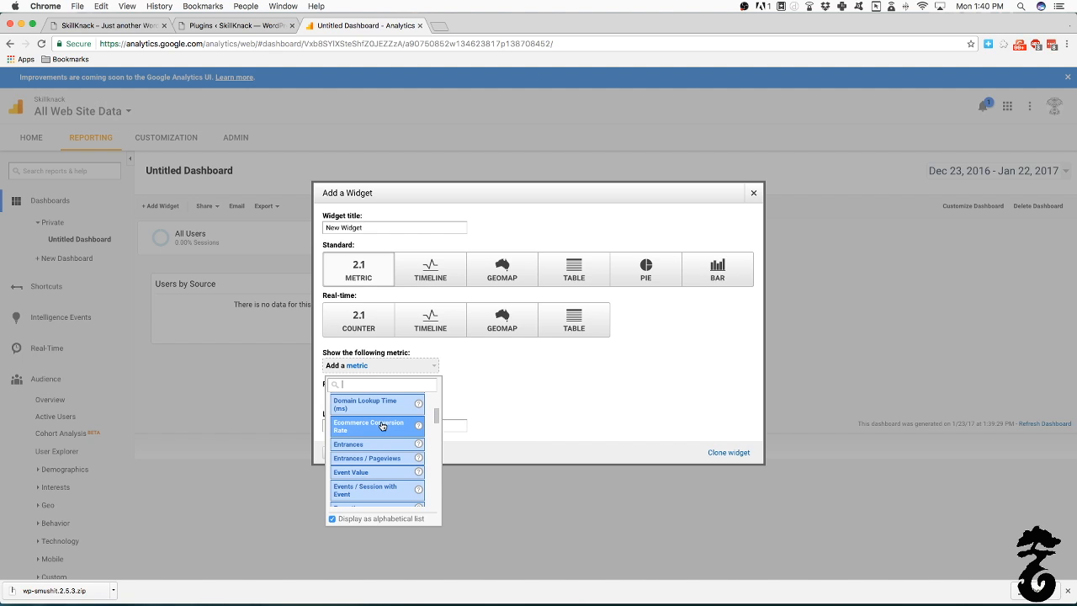
left_click(539, 427)
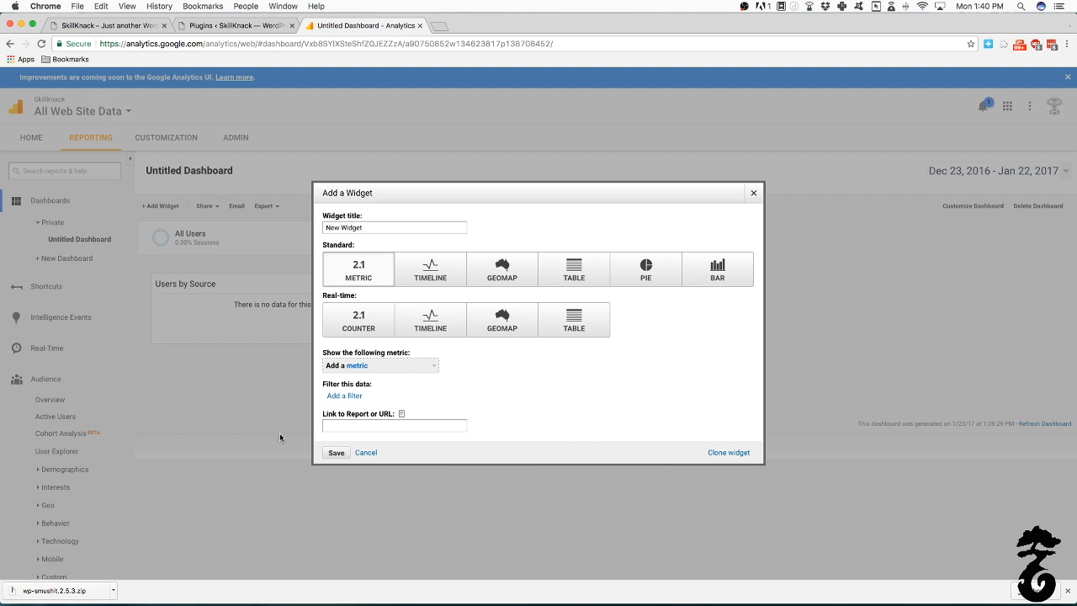
left_click(366, 453)
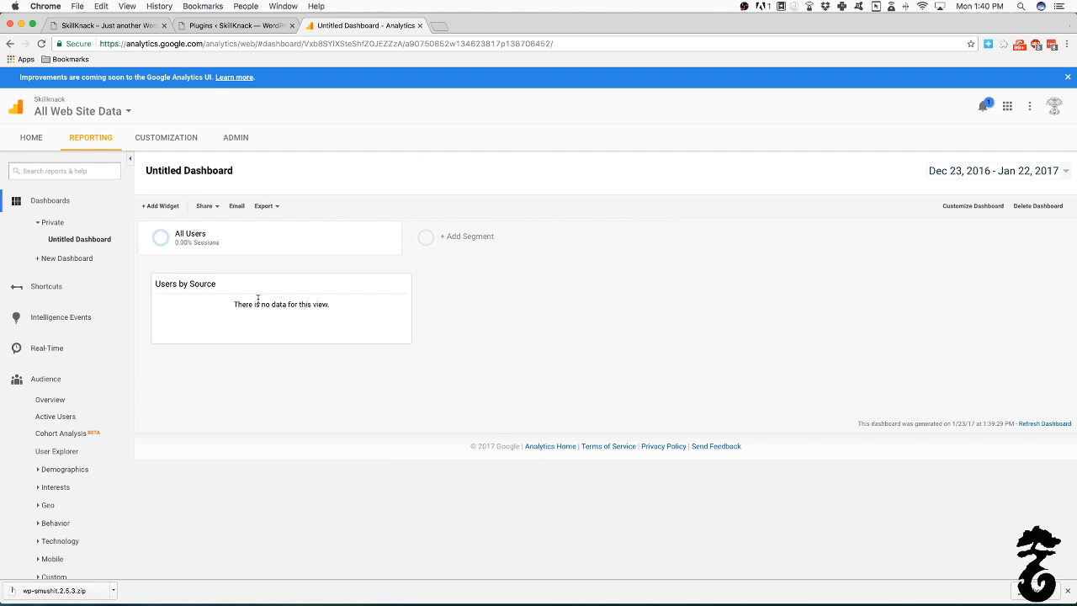
Return to the Audience Overview report and expand the list of private dashboards.
left_click(36, 209)
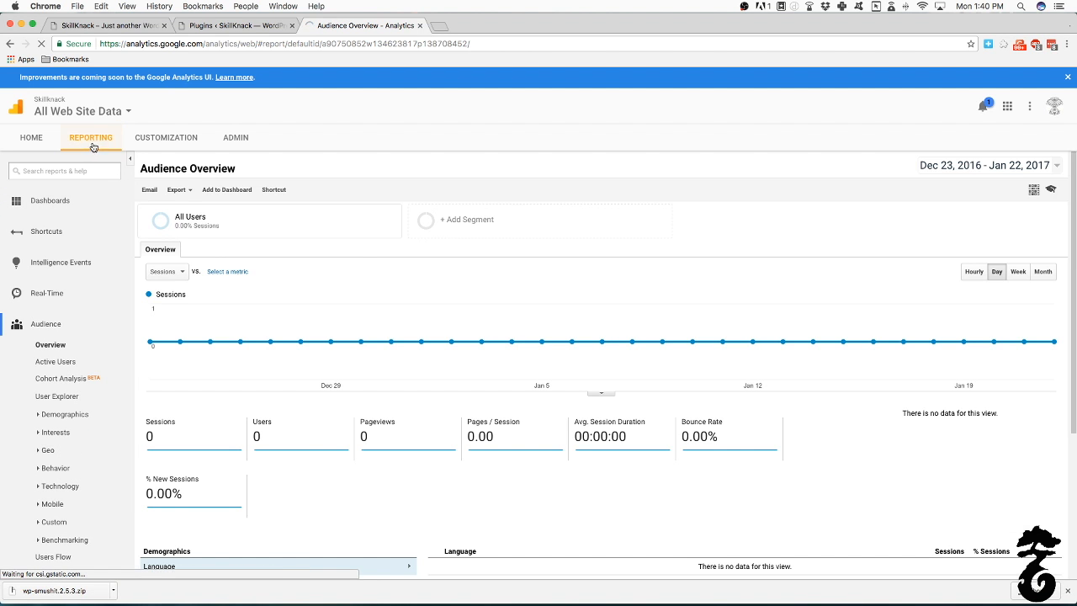
left_click(53, 210)
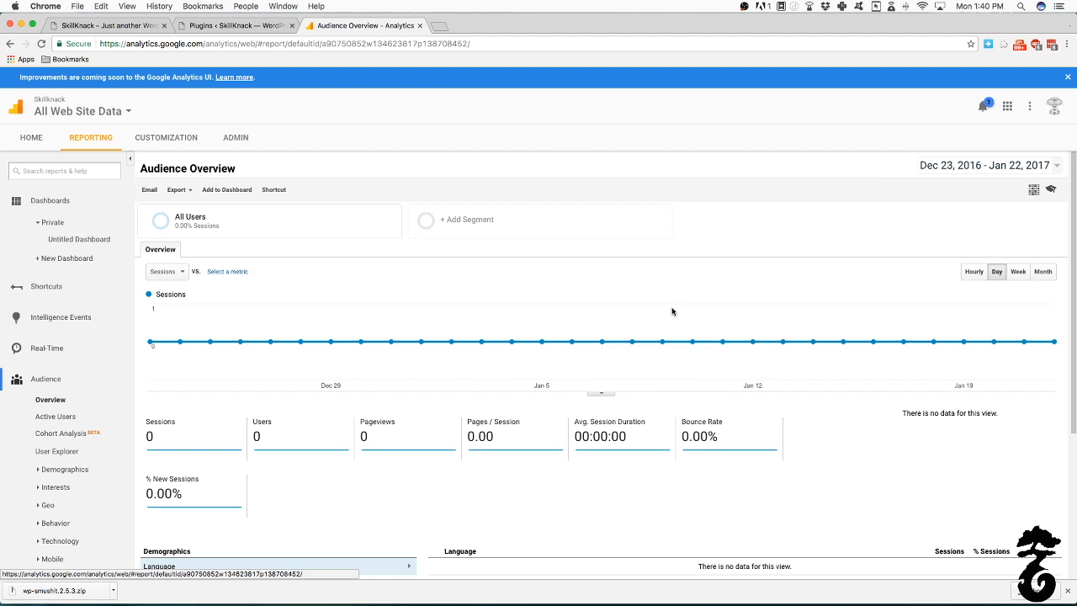
left_click(235, 28)
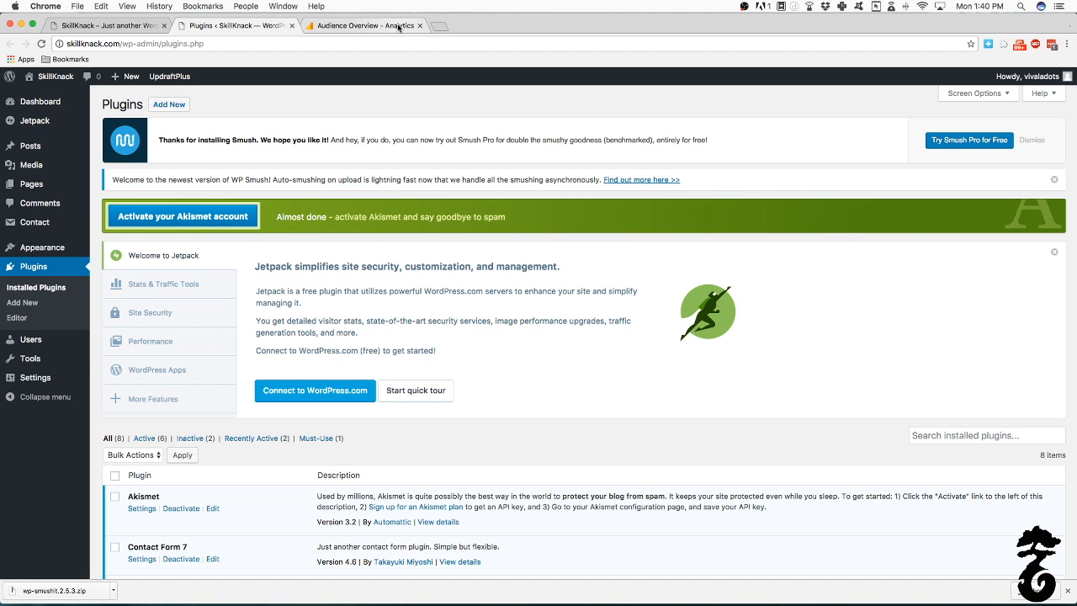
left_click(394, 30)
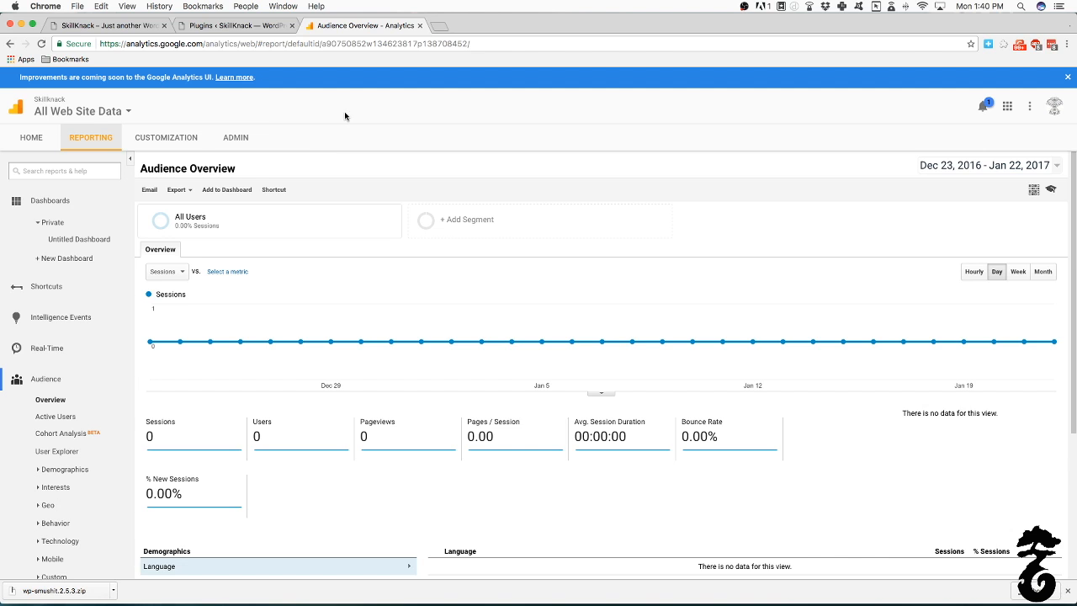
Switch to the SkillKnack website and open its WordPress admin dashboard.
left_click(74, 25)
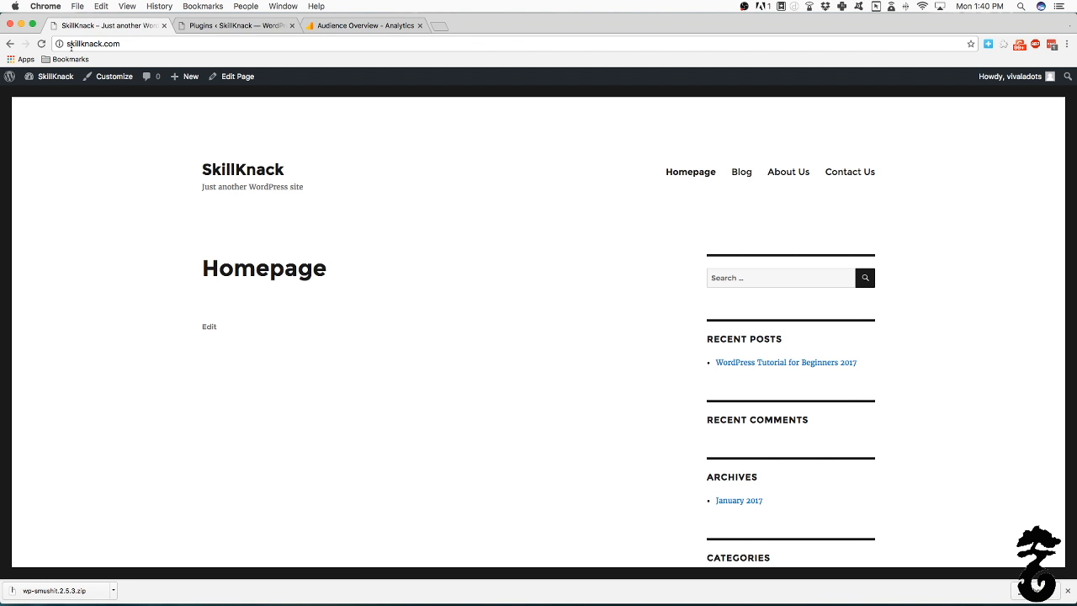
mouse_move(58, 84)
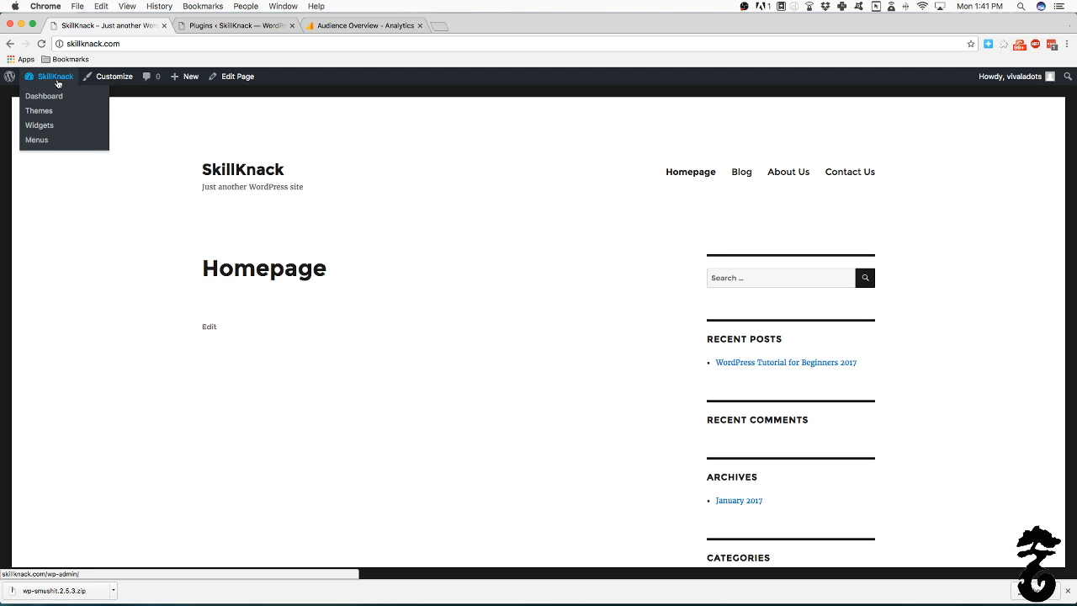
scroll(59, 84, "down", 1)
left_click(64, 84)
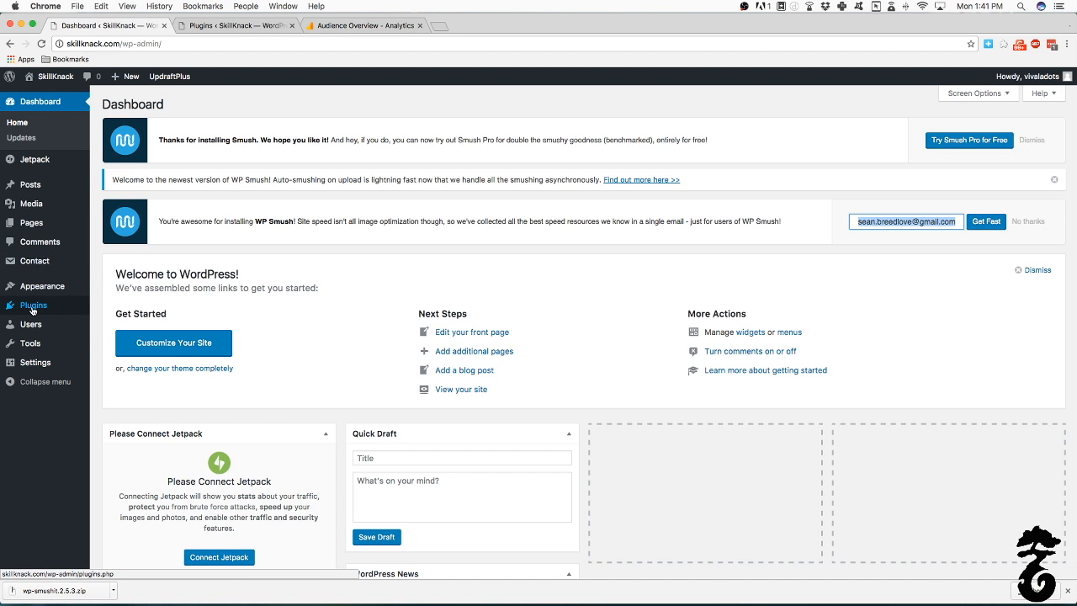
mouse_move(34, 312)
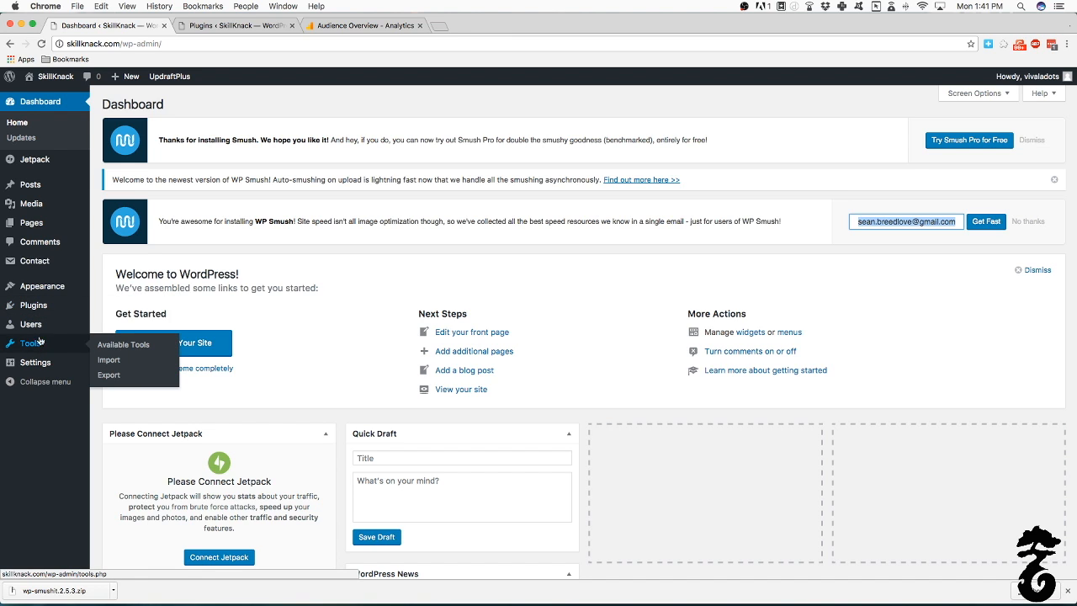
Return to the SkillKnack homepage and open it in the WordPress theme Customizer.
left_click(57, 75)
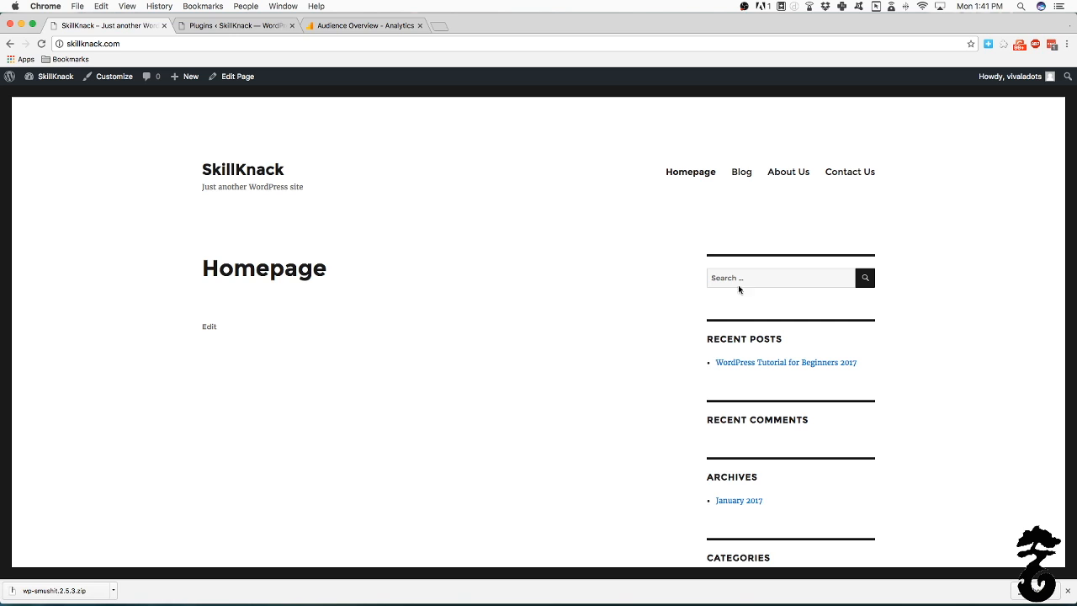
left_click(1067, 589)
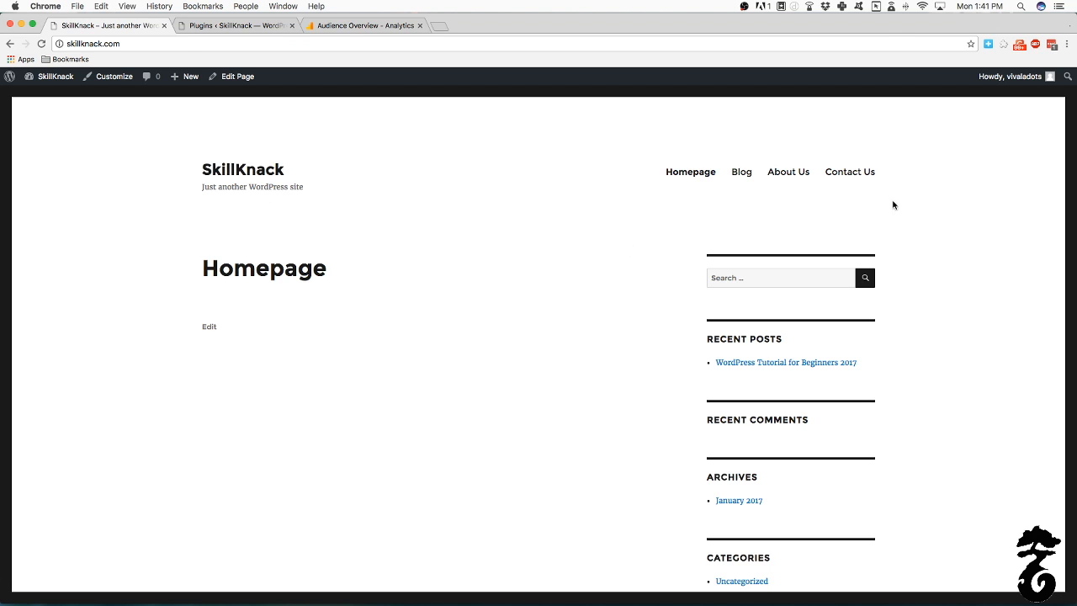
left_click(111, 79)
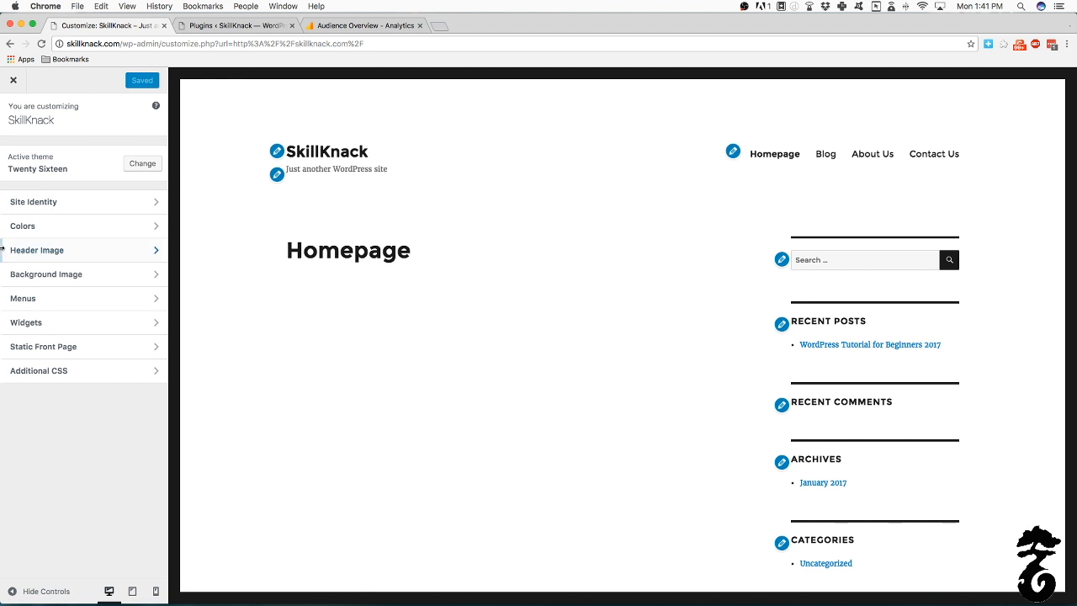
scroll(582, 234, "down", 10)
scroll(536, 240, "up", 10)
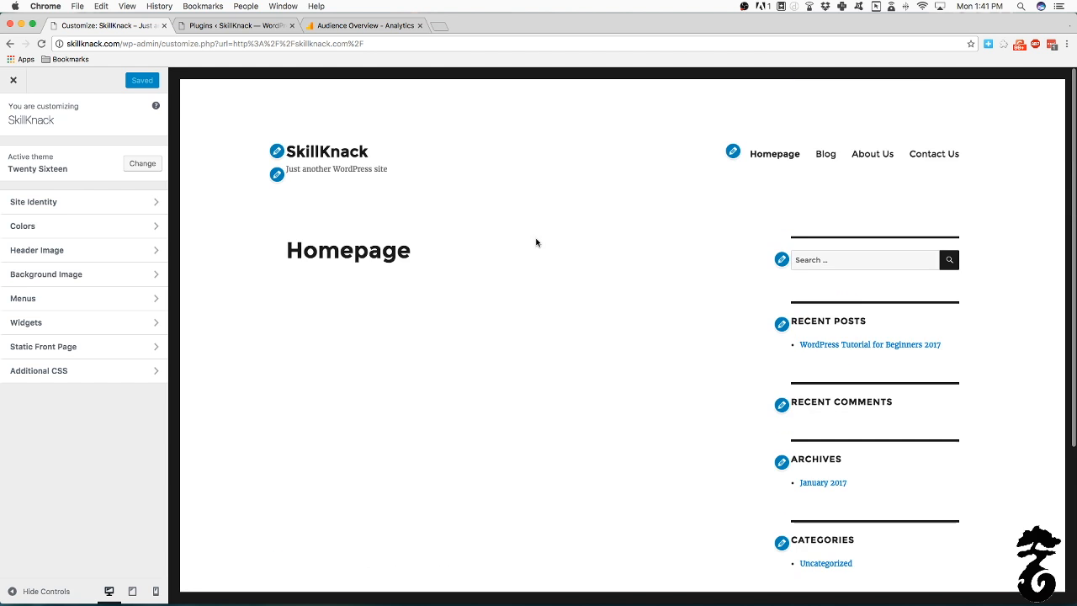
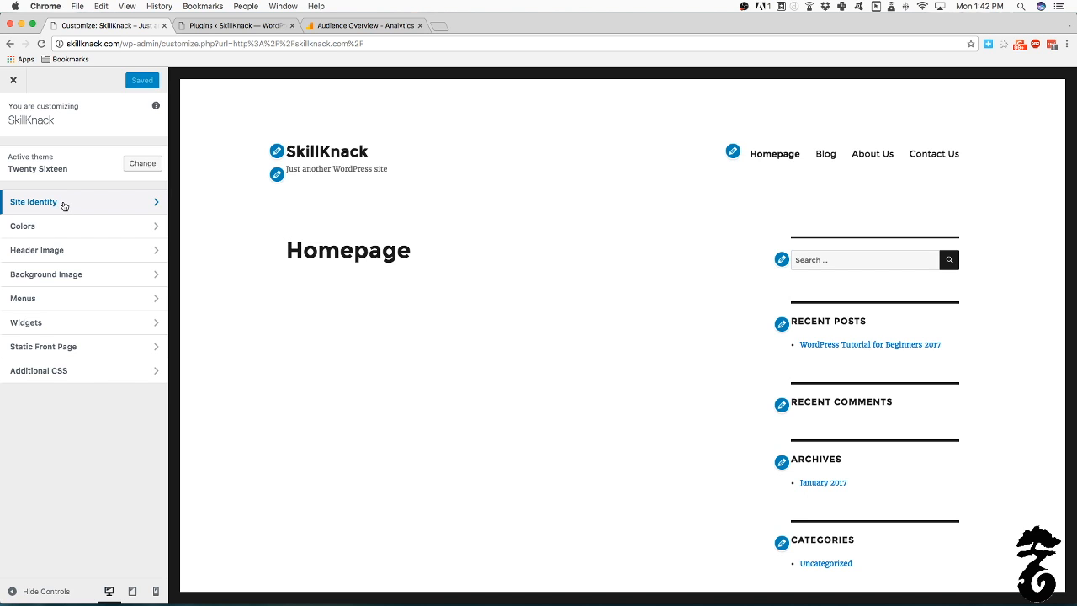
Upload skillknack-transparent-logo.png from the Desktop as the site logo, cropping it to a square centred on the tree.
left_click(64, 206)
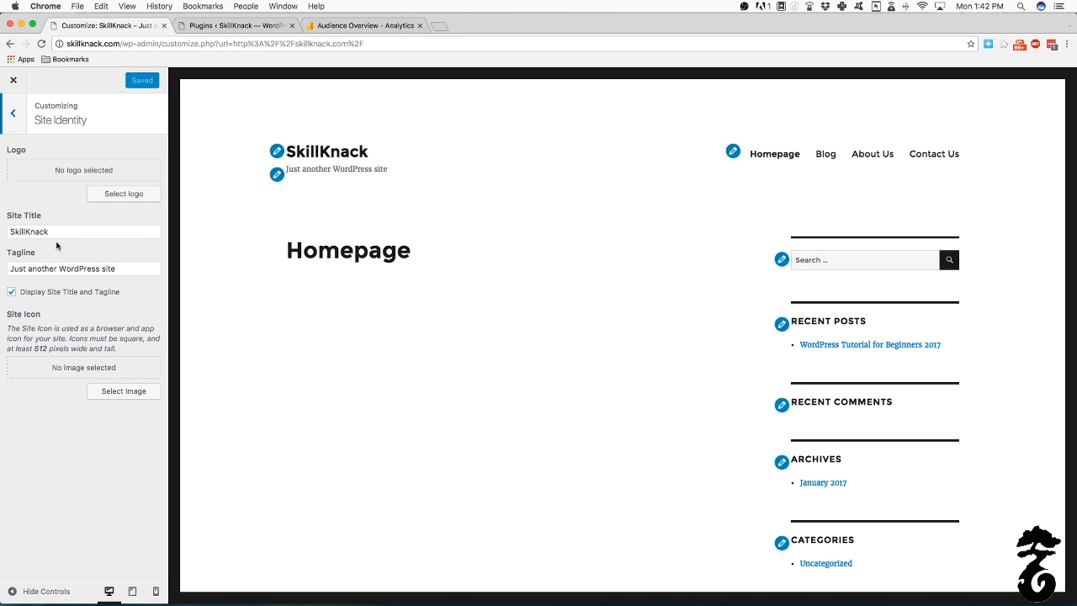
left_click(117, 194)
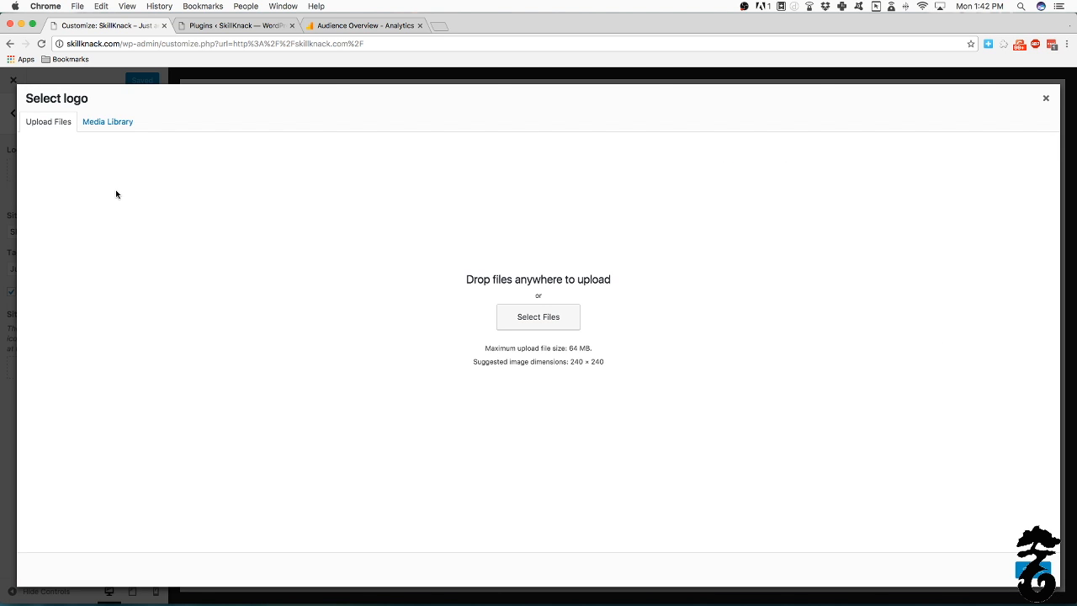
left_click(522, 326)
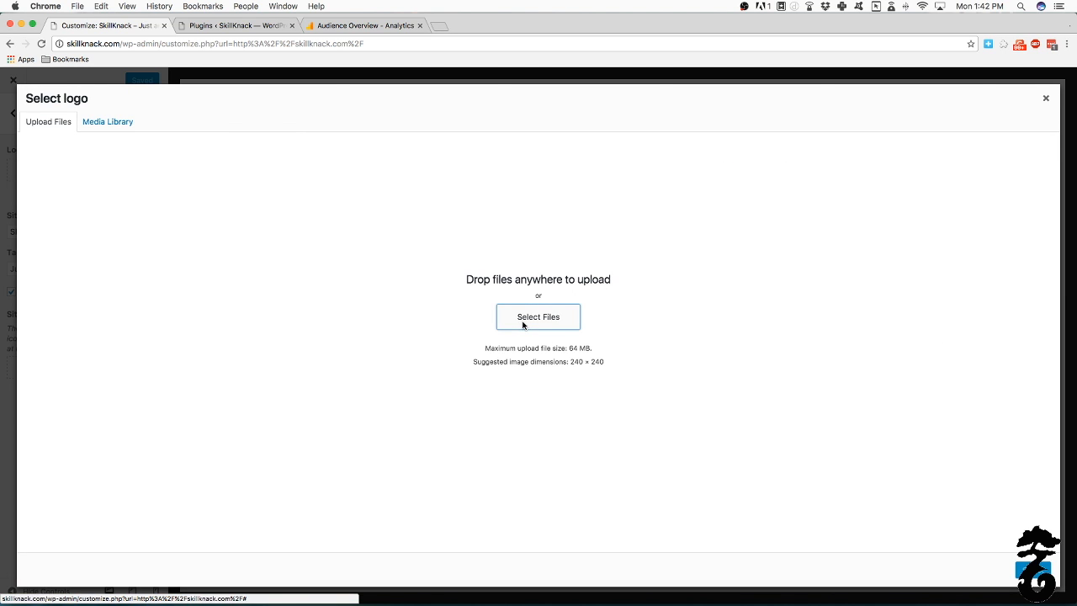
left_click(684, 207)
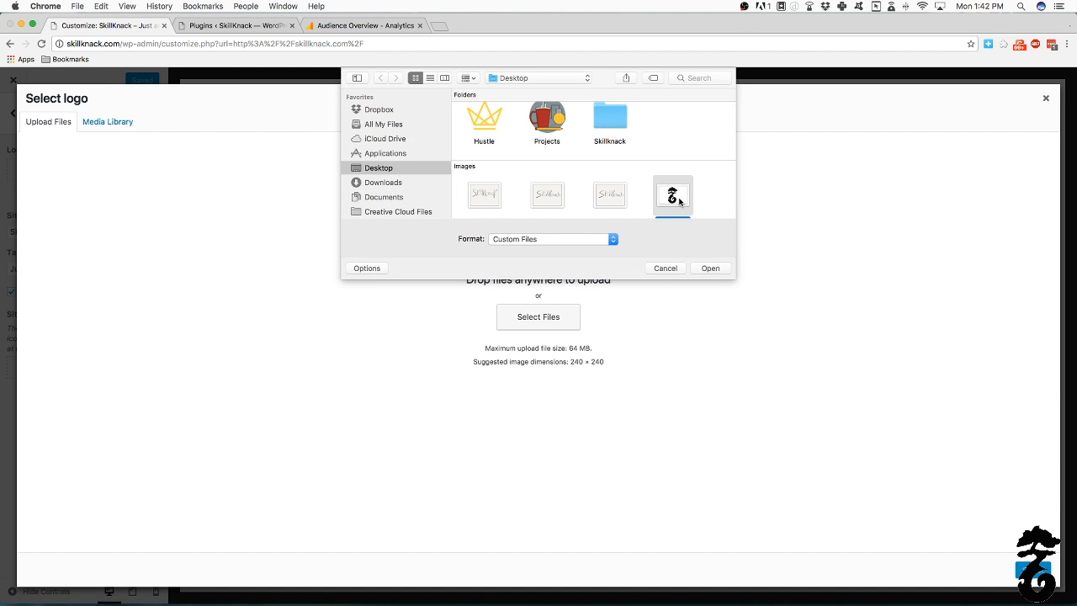
double_click(682, 203)
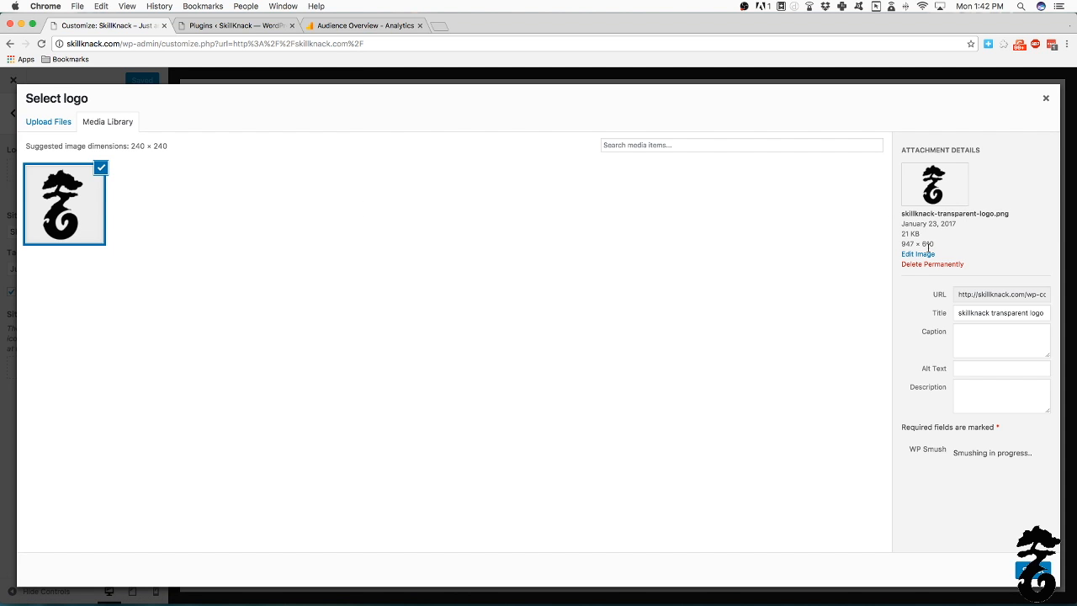
left_click(1031, 569)
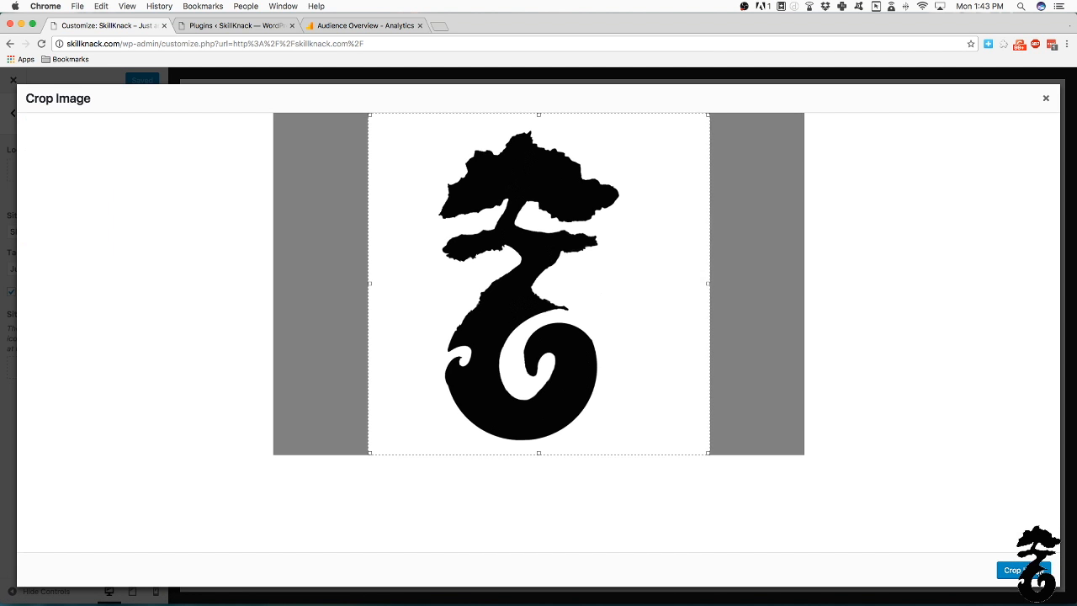
left_click_drag(665, 363, 652, 364)
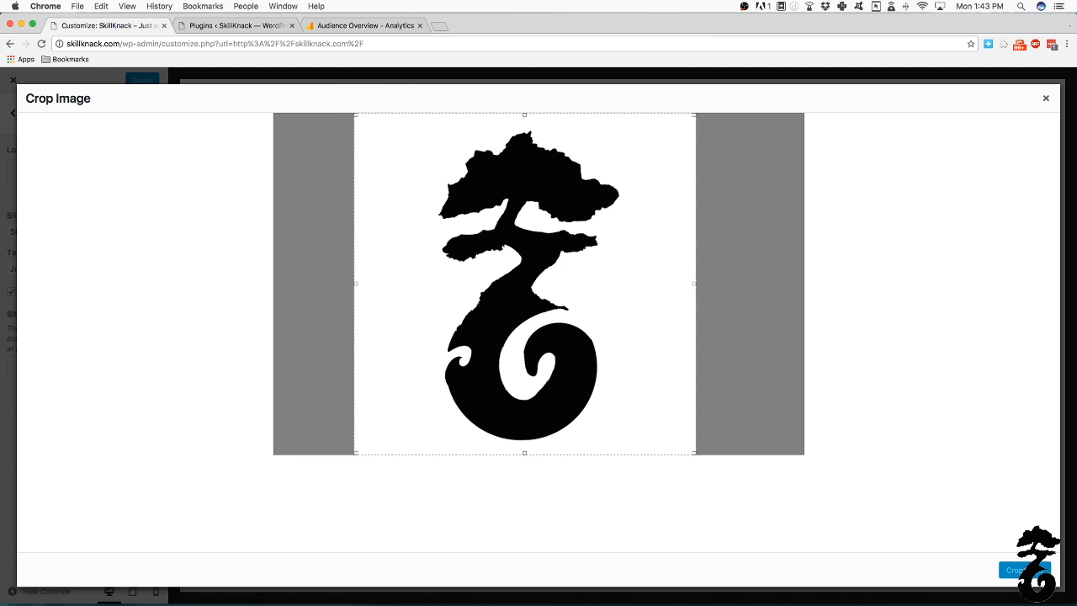
left_click(1022, 570)
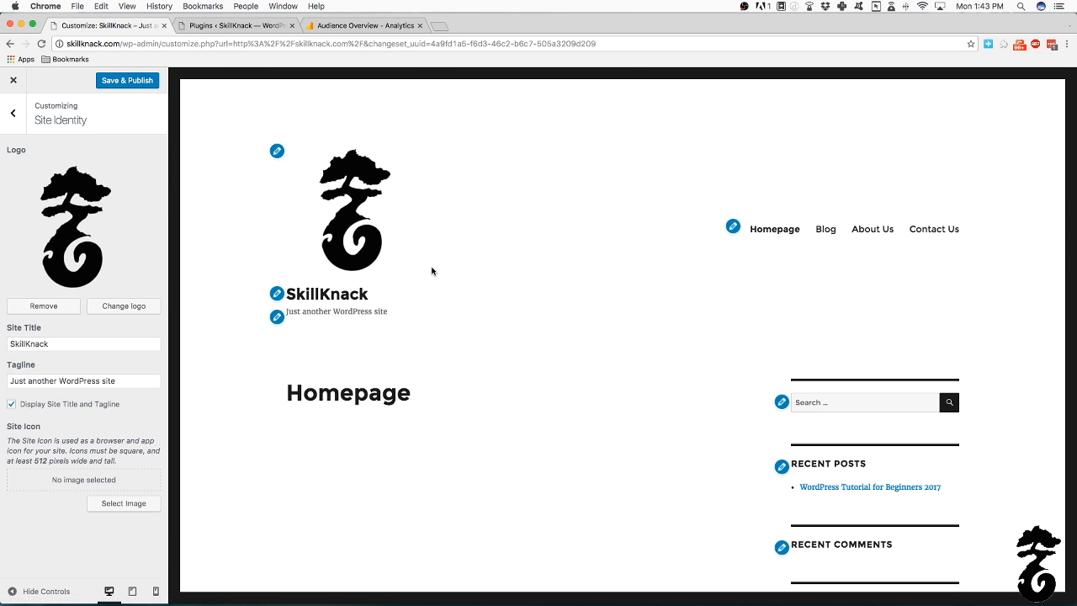
Clear the site tagline in the Site Identity settings, leaving it empty.
left_click(112, 380)
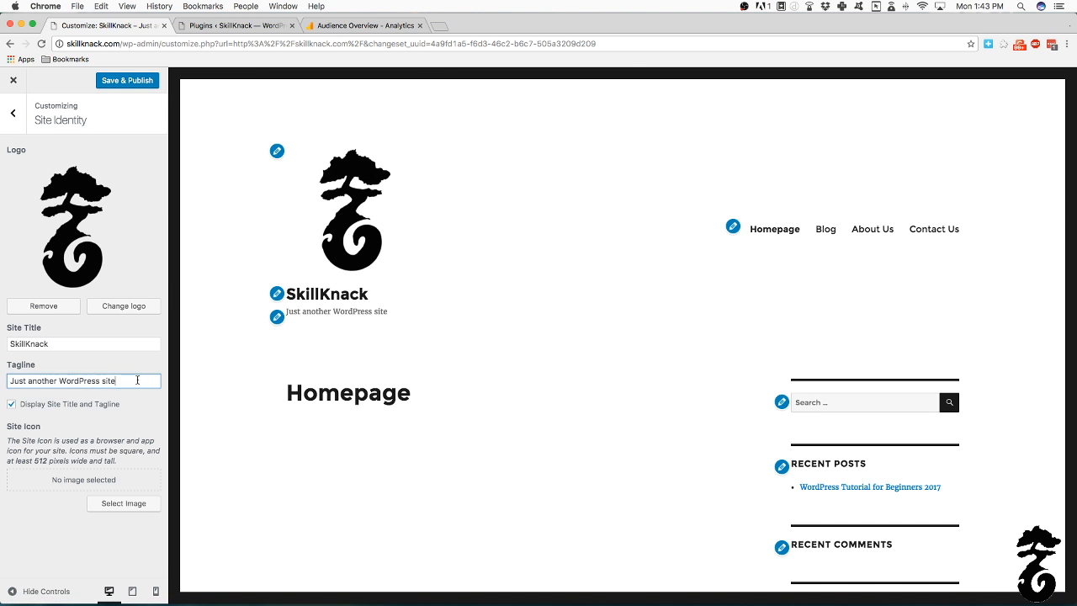
key("super+a")
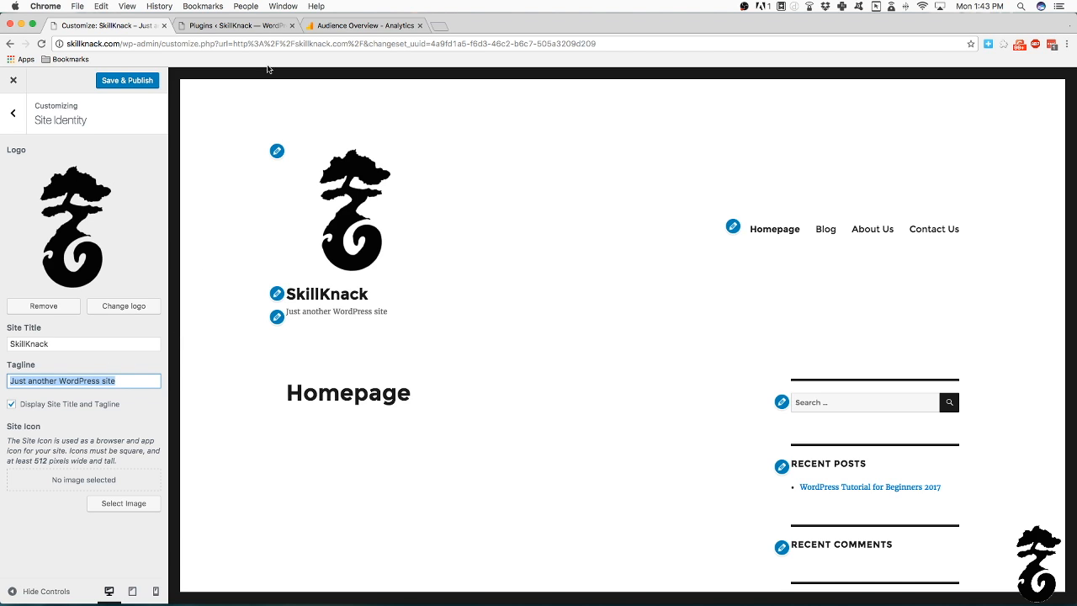
mouse_move(141, 27)
left_mouse_down()
mouse_move(160, 29)
mouse_move(142, 28)
left_mouse_up()
key("BackSpace")
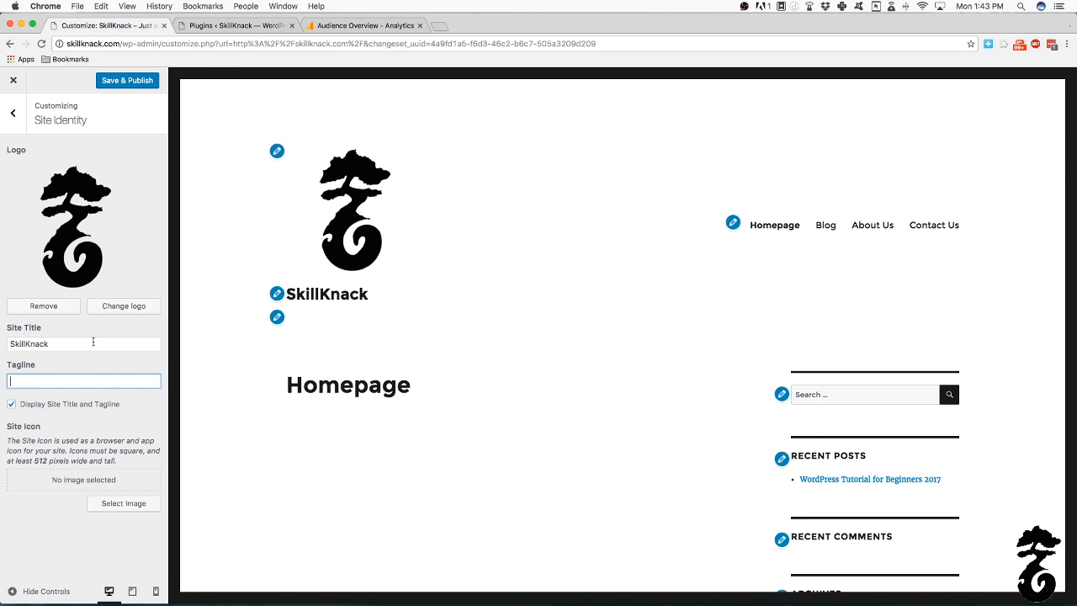
Set skillknack-transparent-logo.png from the media library as the site icon, cropping it to a square centred on the tree.
left_click(66, 434)
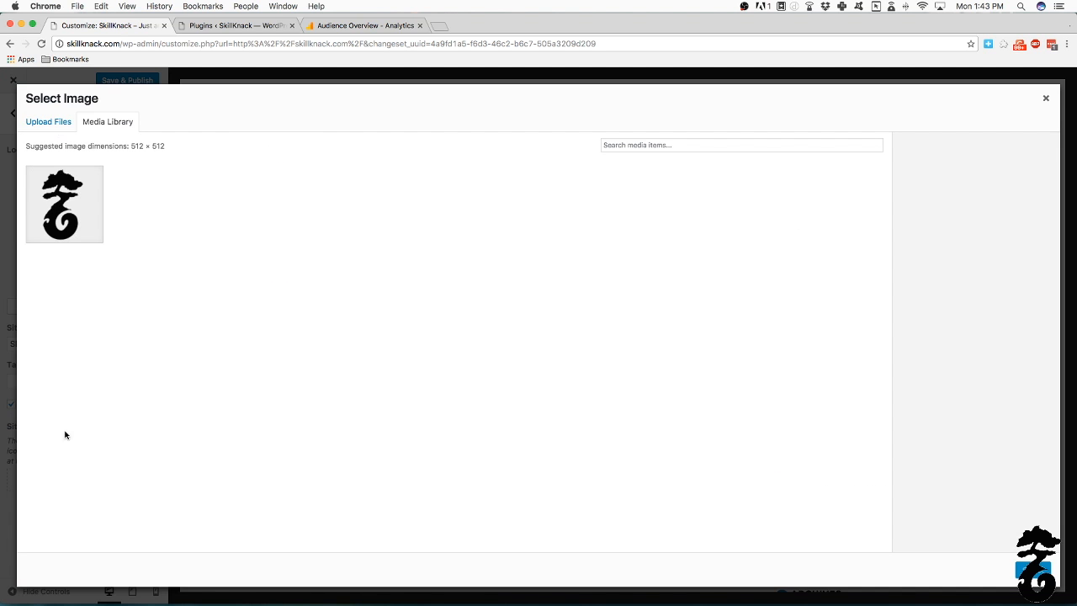
left_click(1046, 99)
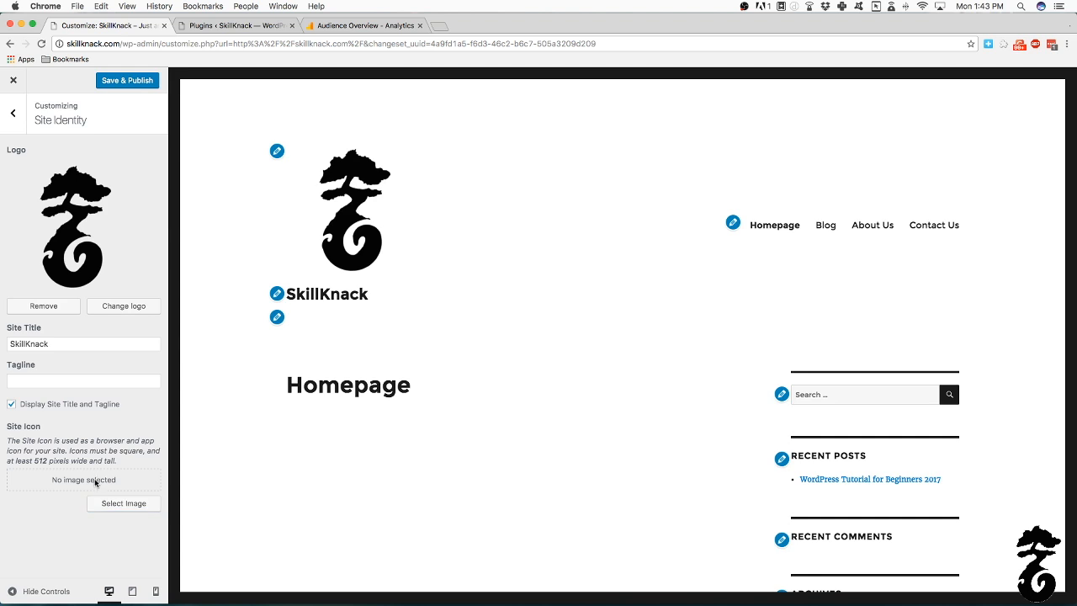
left_click(97, 505)
left_click(53, 222)
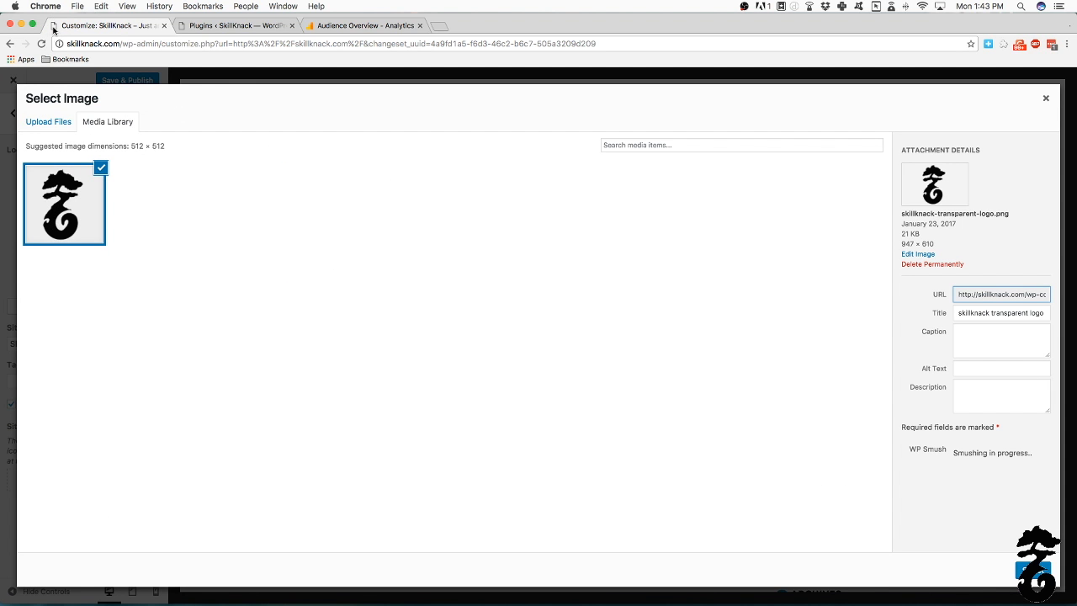
left_click(1050, 572)
left_click_drag(548, 322, 534, 323)
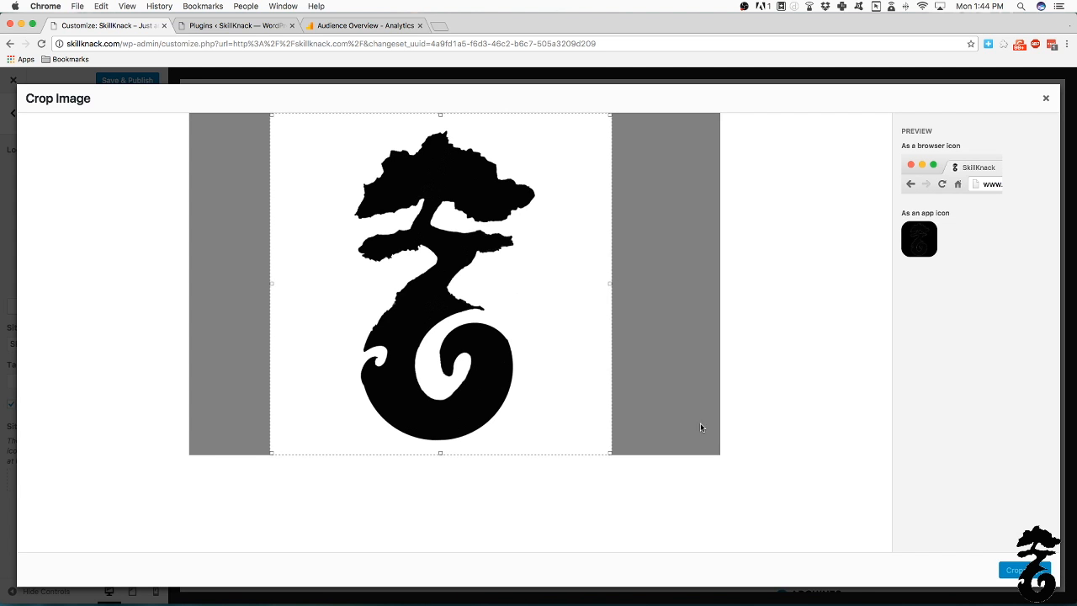
left_click(1018, 569)
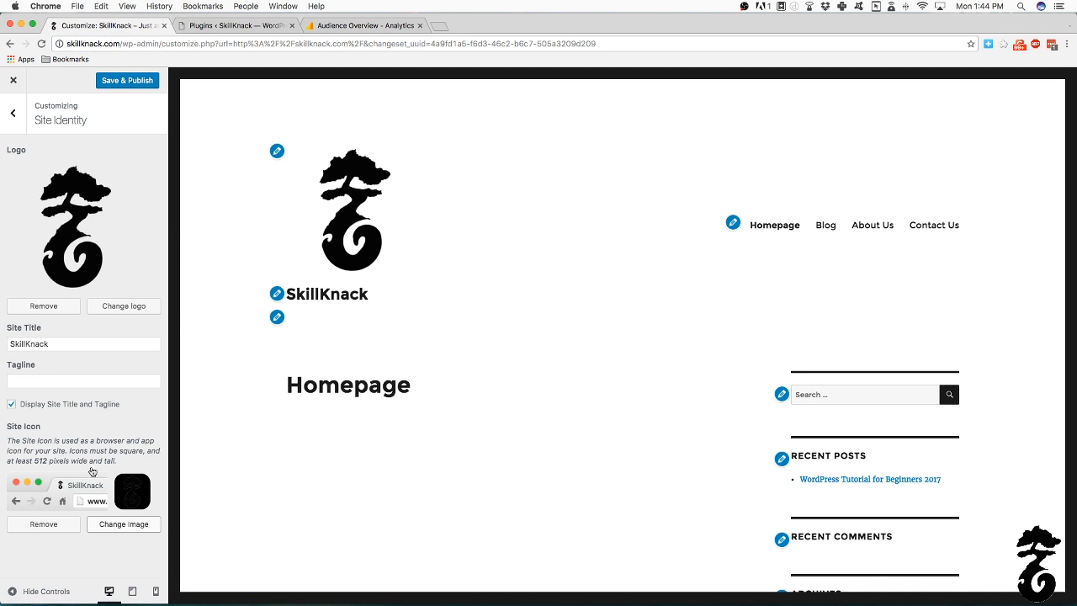
Change the site's background color to medium gray #878787 in the theme's color settings.
left_click(14, 112)
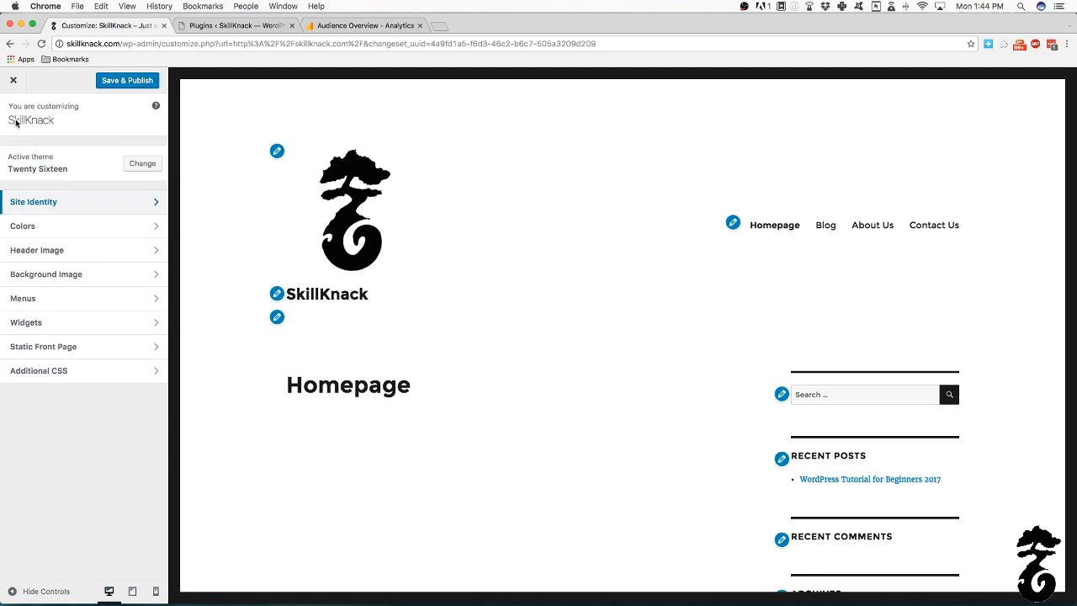
left_click(44, 228)
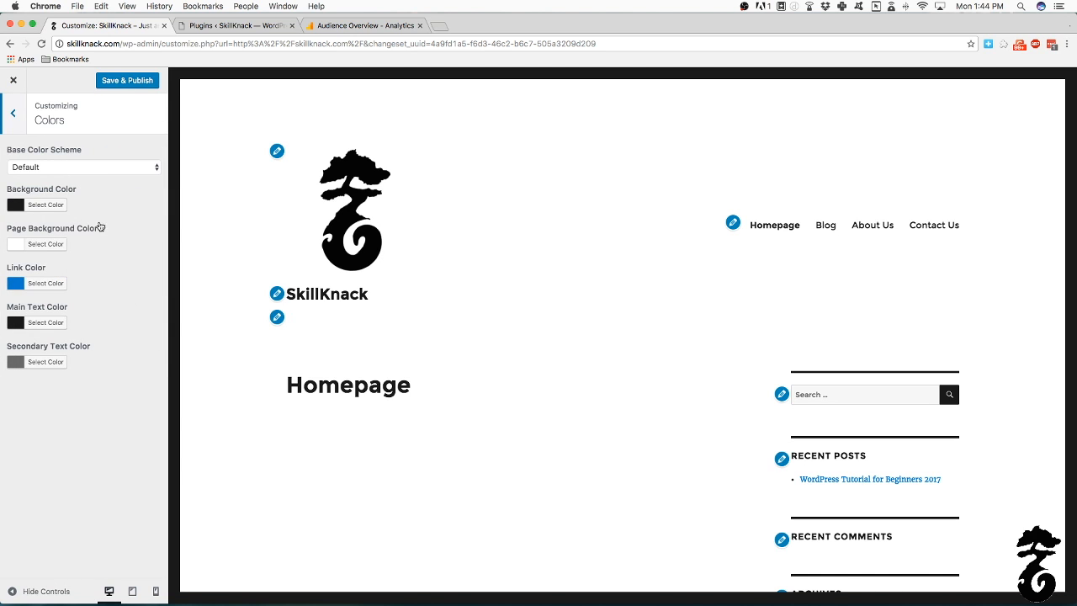
left_click(42, 213)
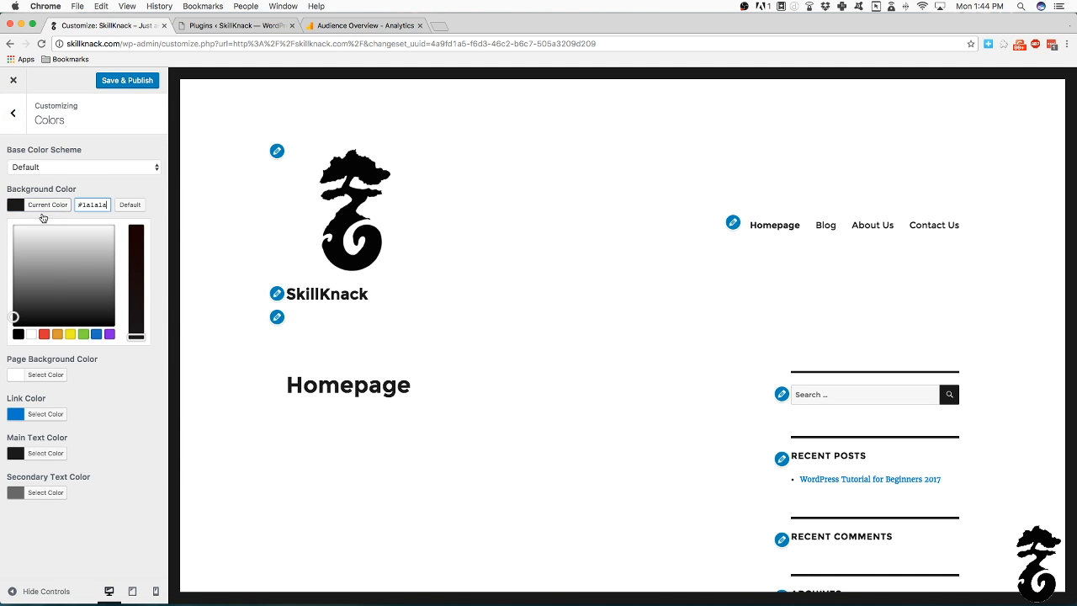
left_click(80, 262)
mouse_move(103, 280)
left_mouse_down()
mouse_move(68, 282)
mouse_move(92, 267)
mouse_move(34, 283)
mouse_move(35, 301)
mouse_move(33, 281)
mouse_move(33, 300)
mouse_move(59, 273)
left_mouse_up()
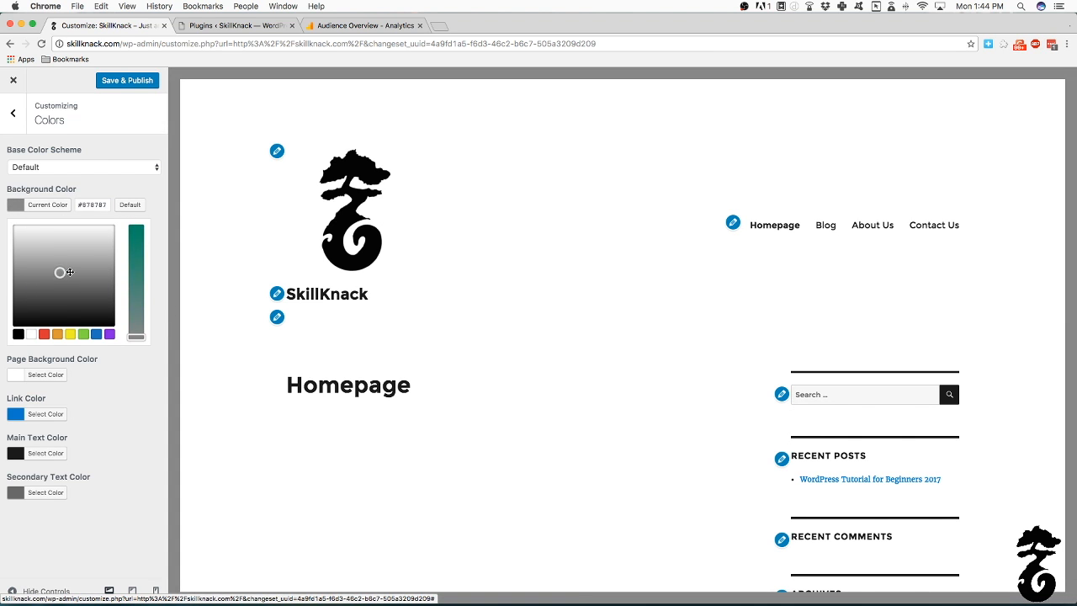
Set the page background color to a dark green, #105943, after trying a light gray.
left_click(42, 374)
mouse_move(54, 295)
left_mouse_down()
mouse_move(53, 308)
mouse_move(72, 298)
left_mouse_up()
left_click_drag(67, 284, 43, 273)
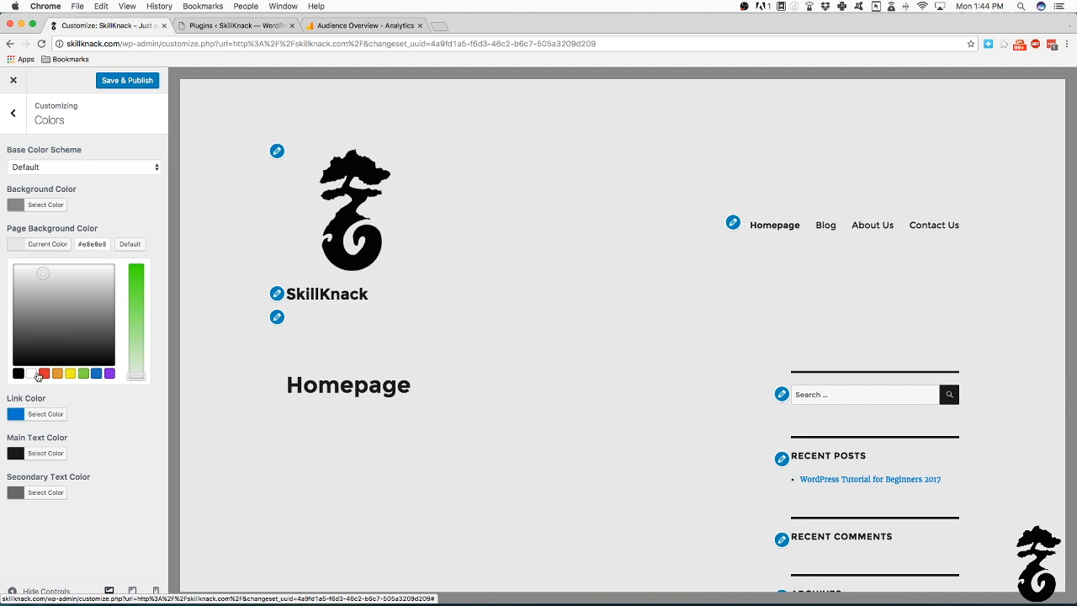
left_click(84, 373)
mouse_move(55, 338)
left_mouse_down()
mouse_move(46, 310)
mouse_move(59, 332)
left_mouse_up()
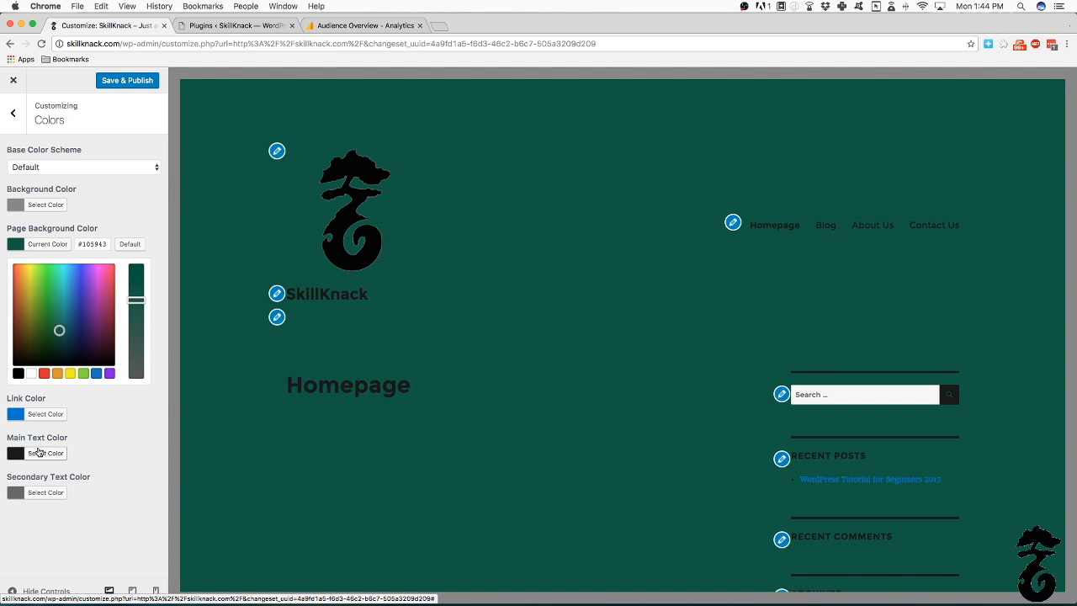
Set the main text color to bright red after trying a dark gray.
left_click(37, 453)
left_click_drag(62, 385, 31, 419)
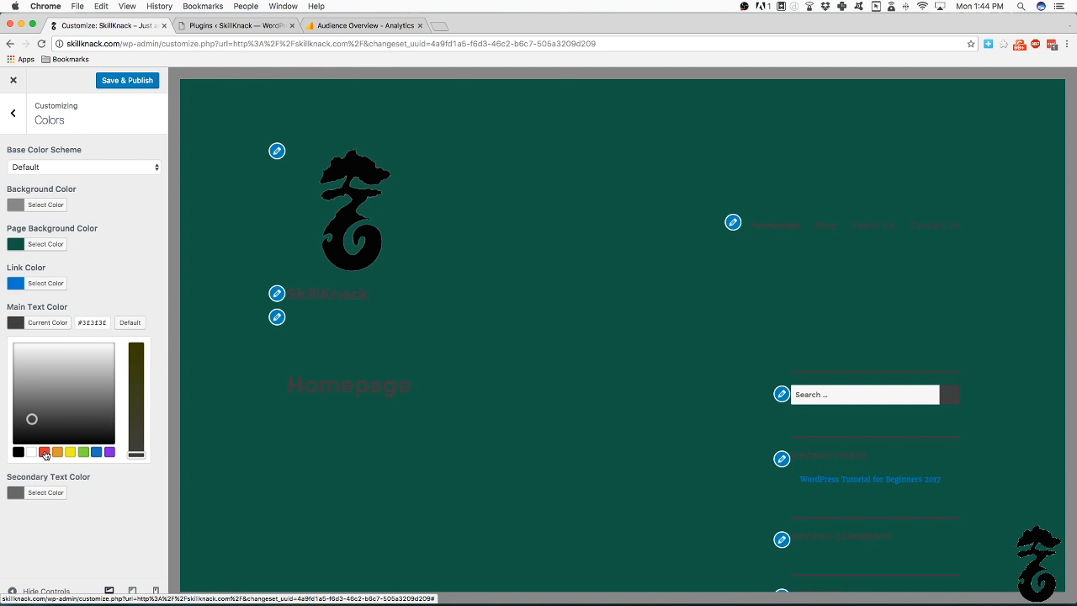
left_click(44, 452)
left_click_drag(15, 360, 5, 339)
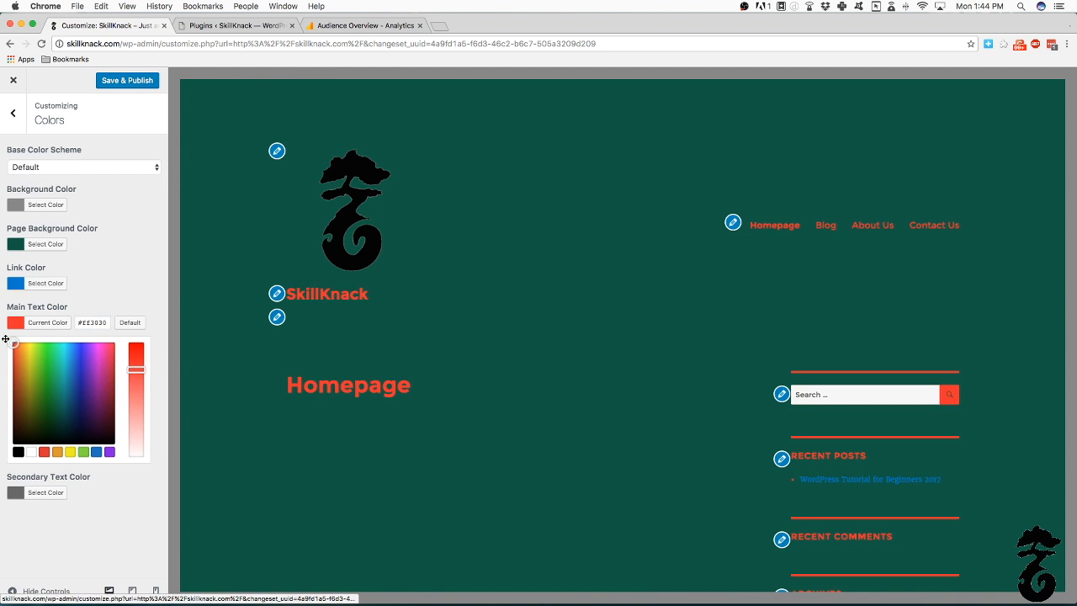
Set the secondary text color to medium gray #878787 and return to the list of Customizer sections.
left_click(46, 492)
left_click_drag(26, 425, 67, 429)
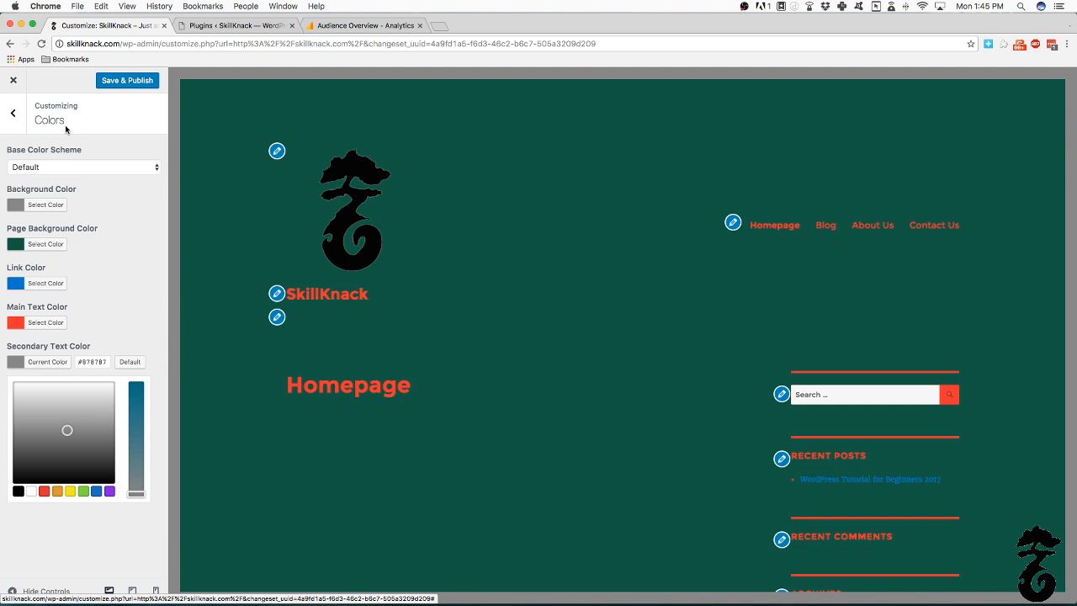
left_click(13, 113)
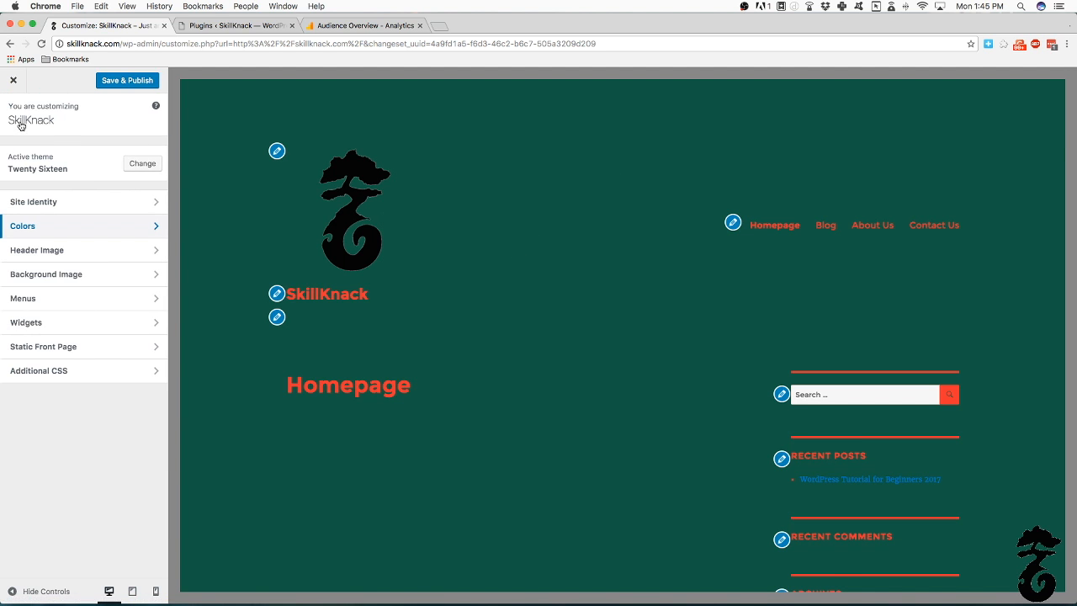
mouse_move(571, 590)
left_click(465, 588)
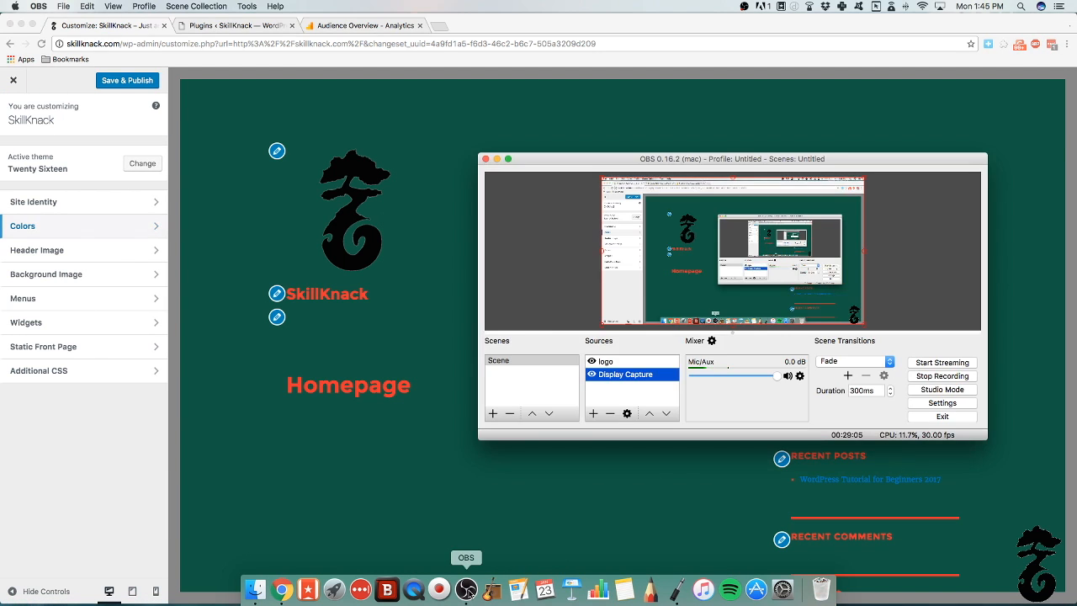
left_click(497, 159)
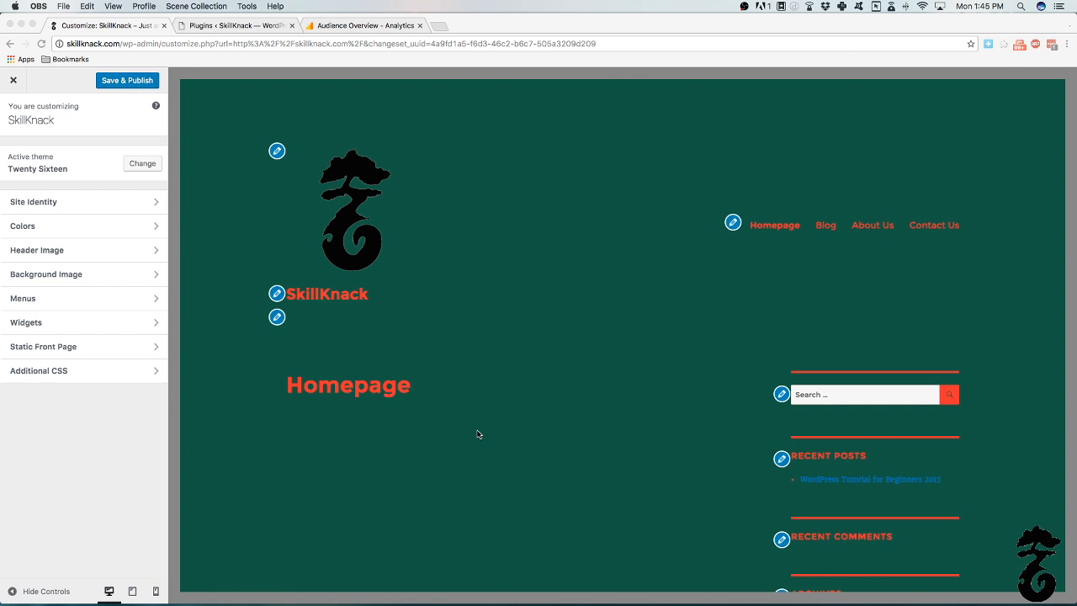
Upload the first handwritten SkillKnack image from the Desktop for use as the site's header image.
left_click(69, 245)
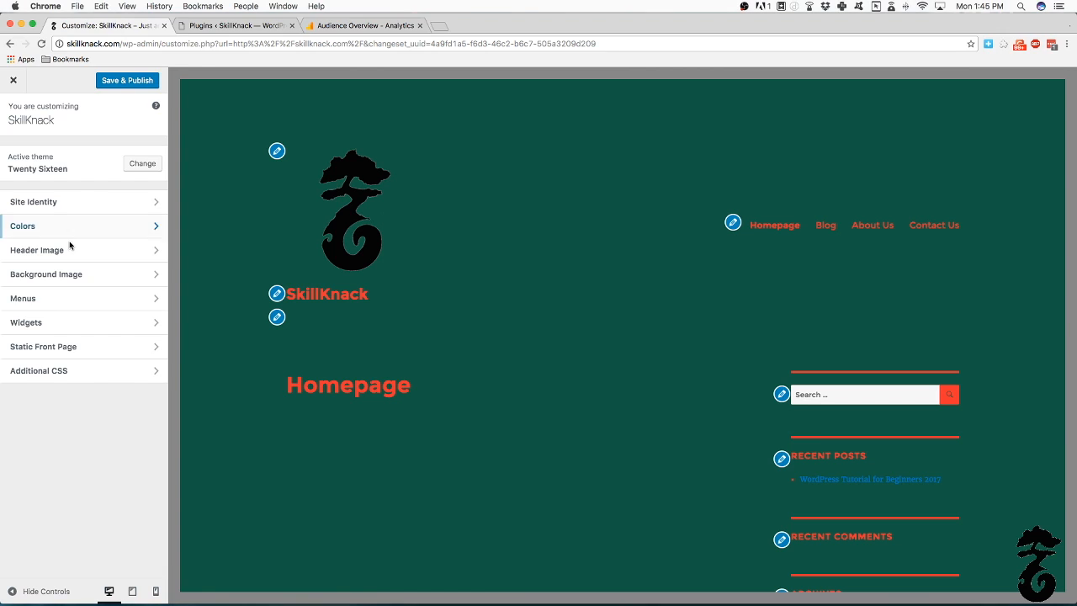
left_click(70, 250)
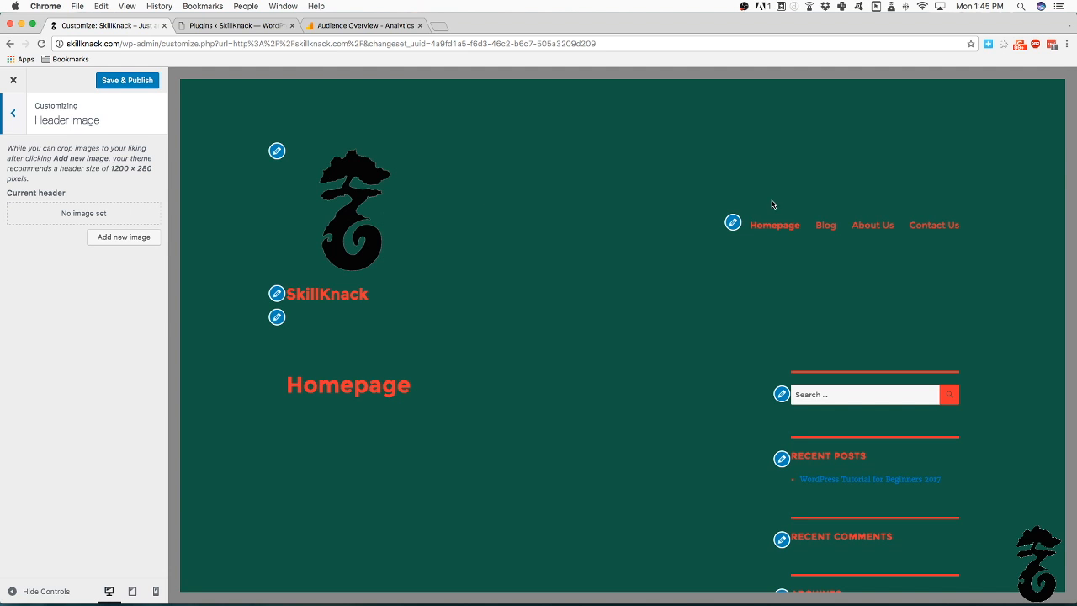
left_click(124, 237)
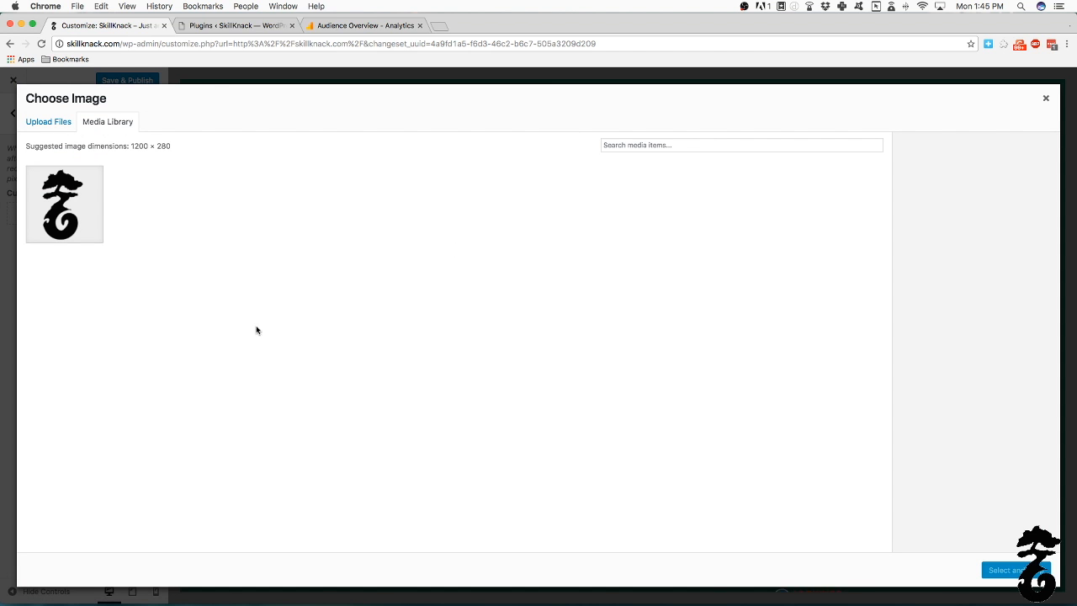
left_click(47, 124)
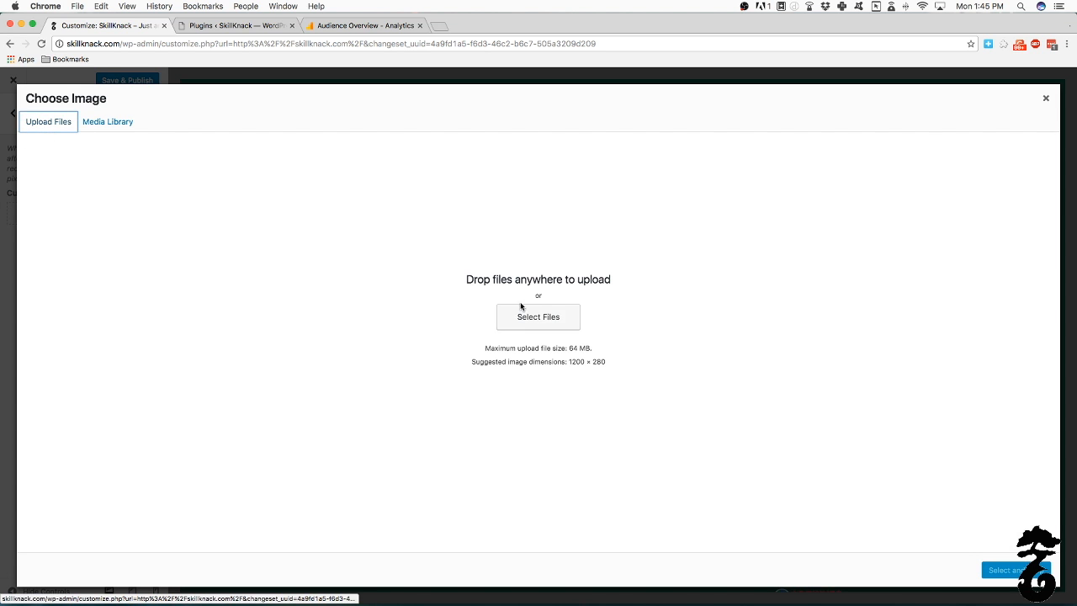
left_click(543, 323)
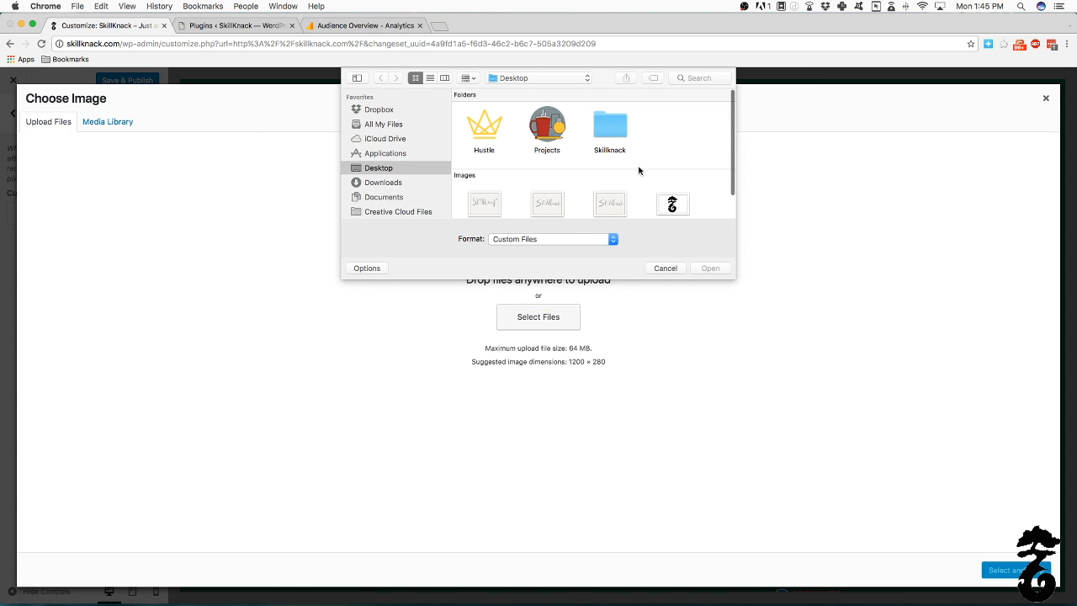
double_click(484, 205)
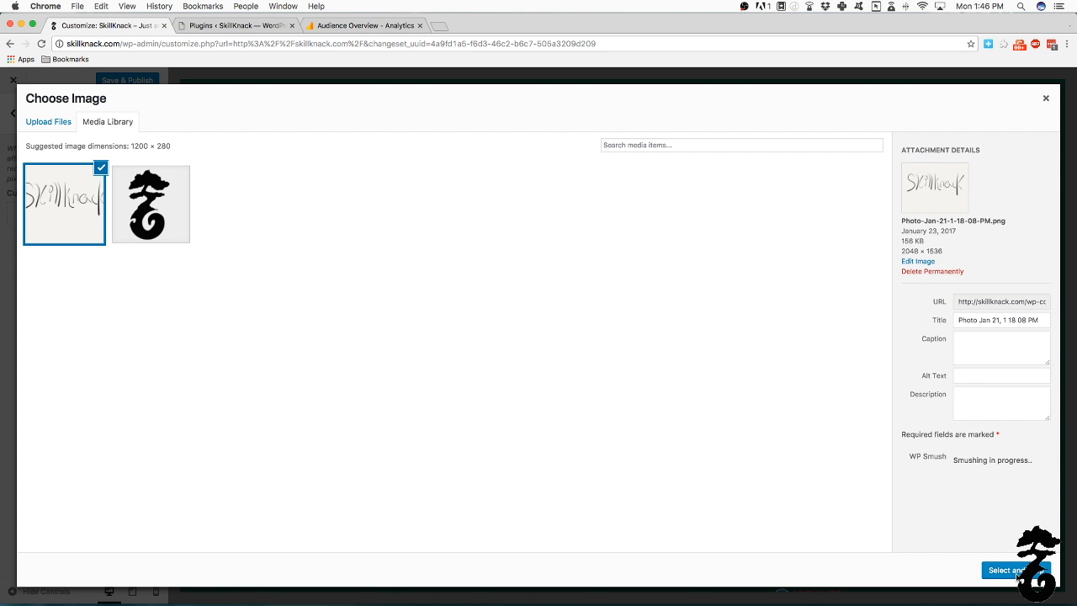
Crop the uploaded image at full width around the SkillKnack lettering and apply it as the header image.
left_click(1004, 570)
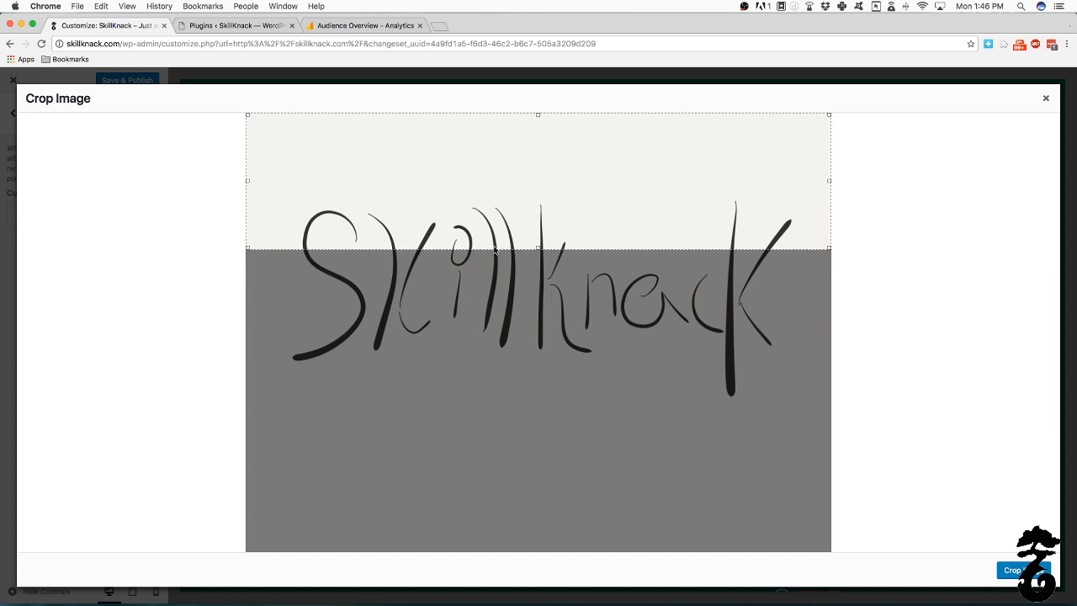
left_click_drag(507, 221, 538, 409)
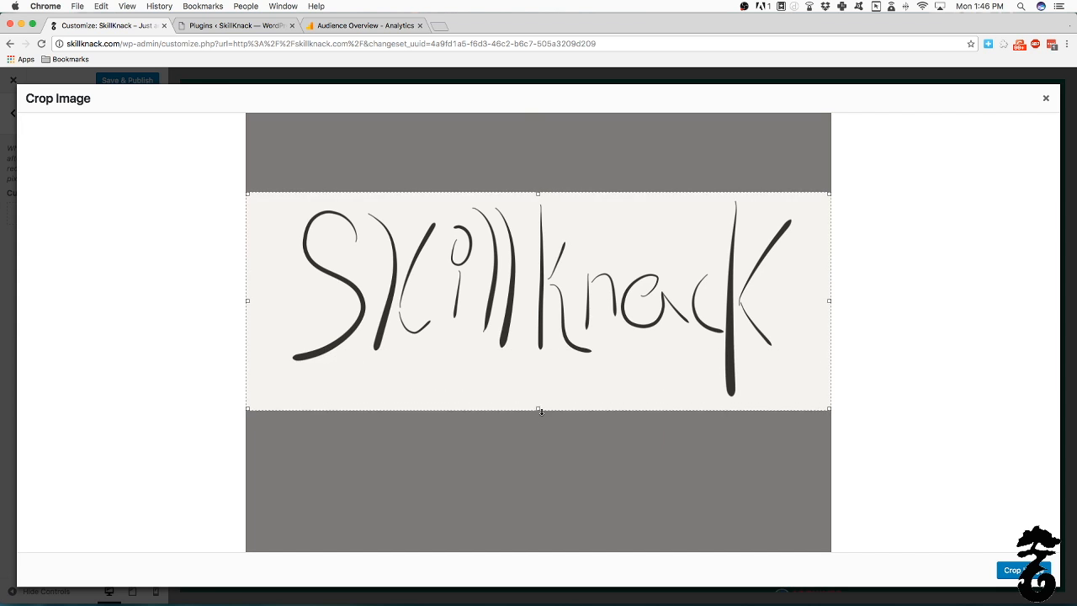
left_click_drag(535, 310, 532, 306)
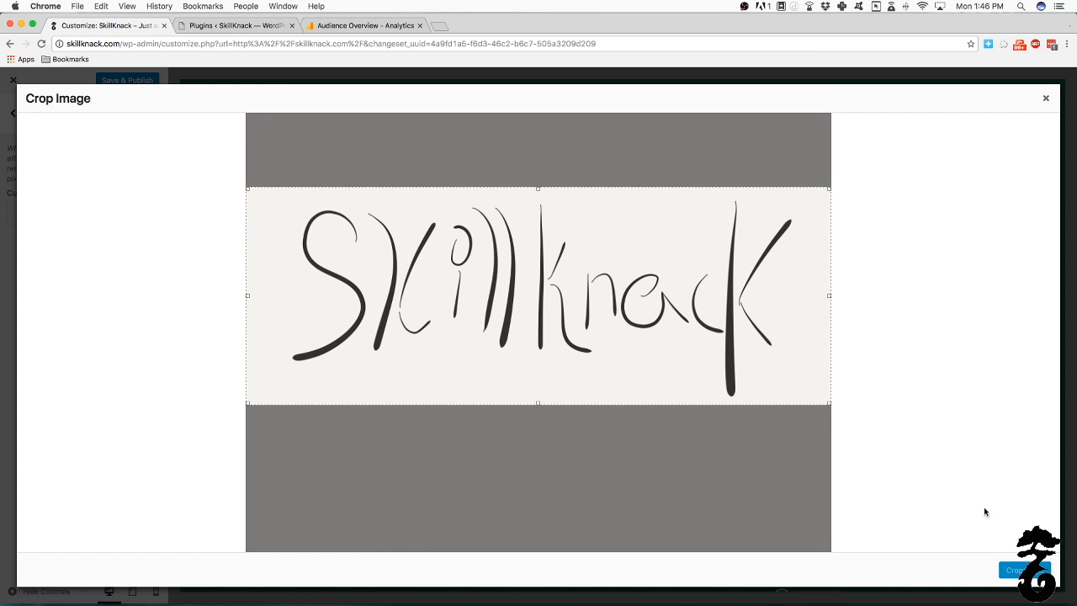
left_click(1015, 569)
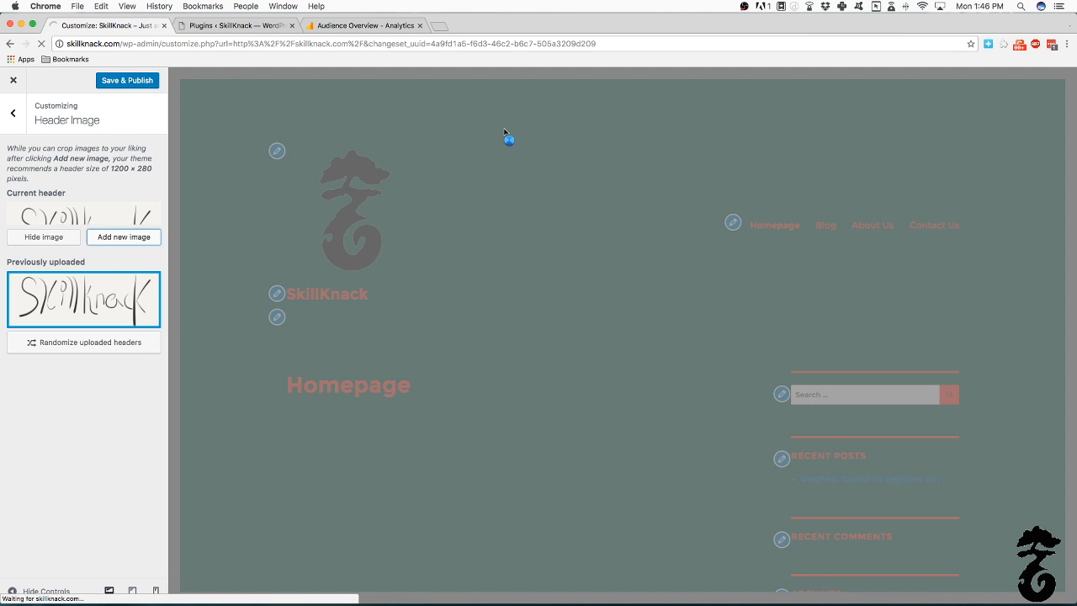
scroll(457, 361, "down", 3)
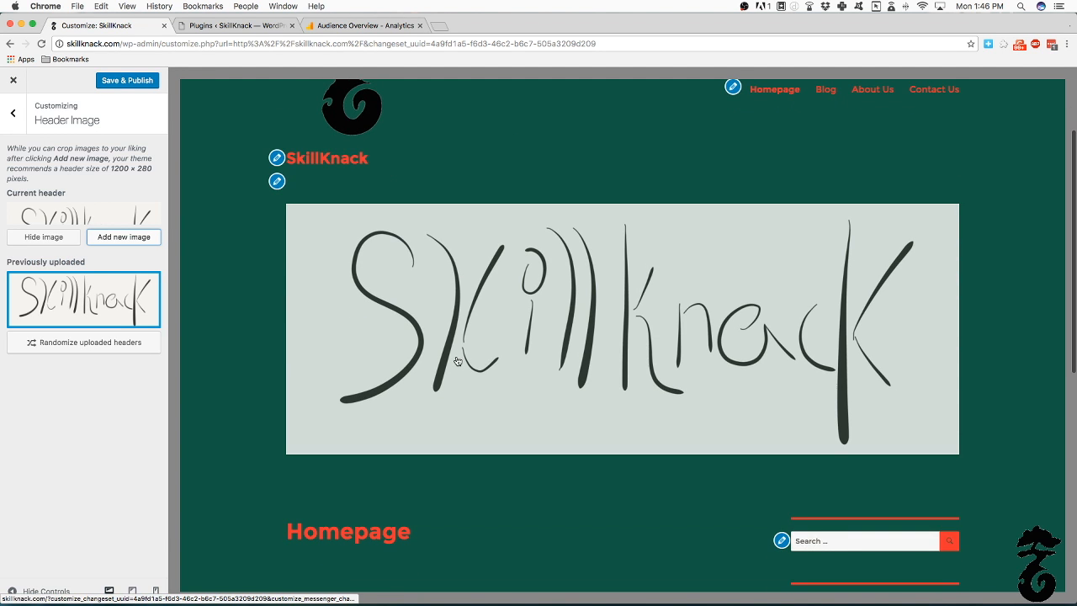
scroll(747, 333, "up", 3)
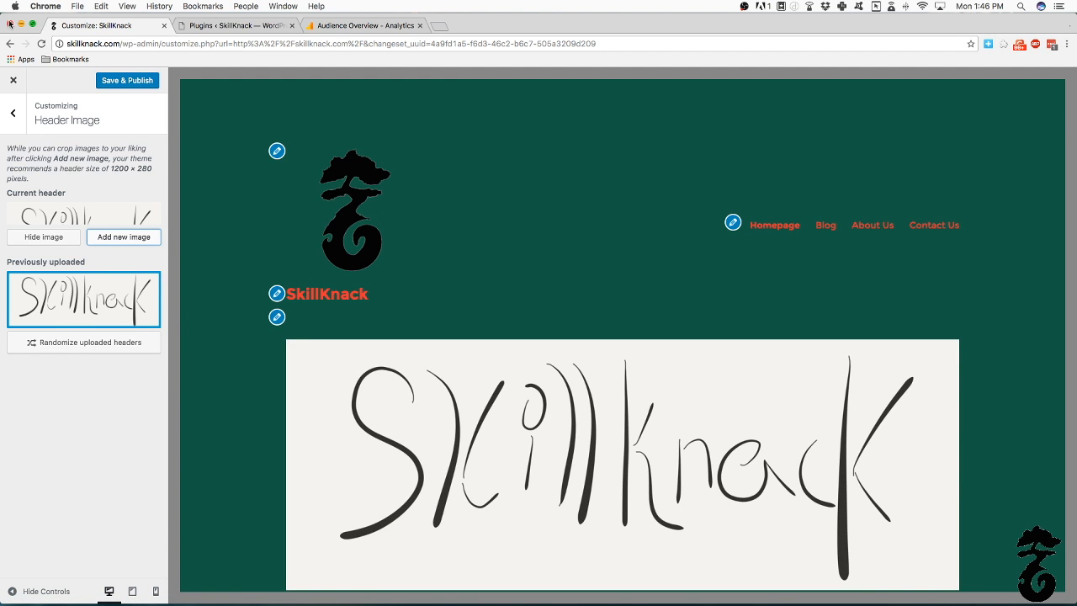
Set the handwritten SkillKnack image from the media library as the site's background image.
left_click(11, 122)
left_click(59, 275)
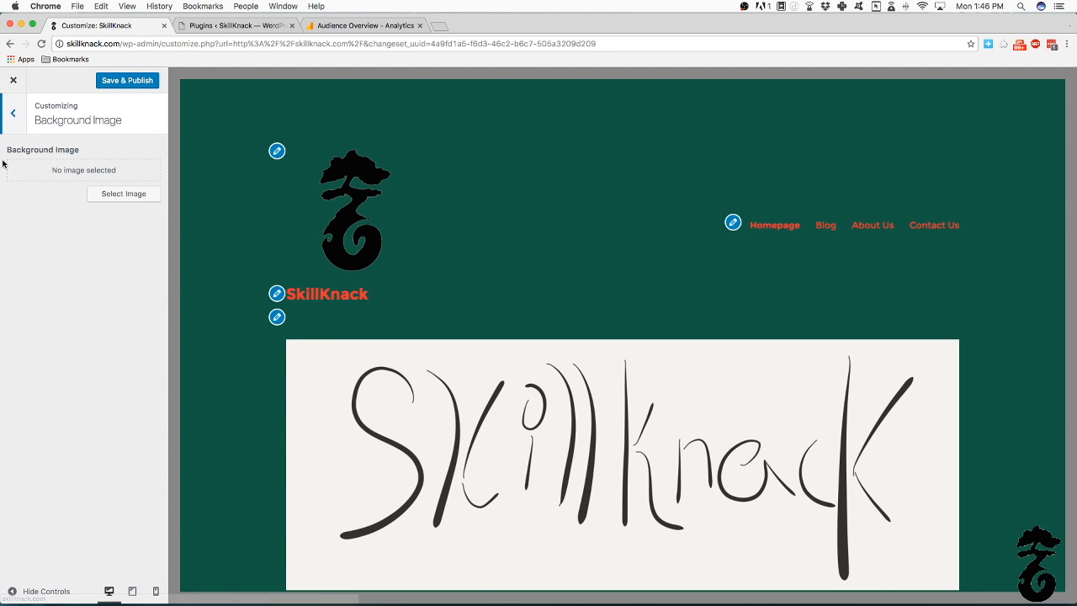
left_click(156, 196)
left_click(30, 193)
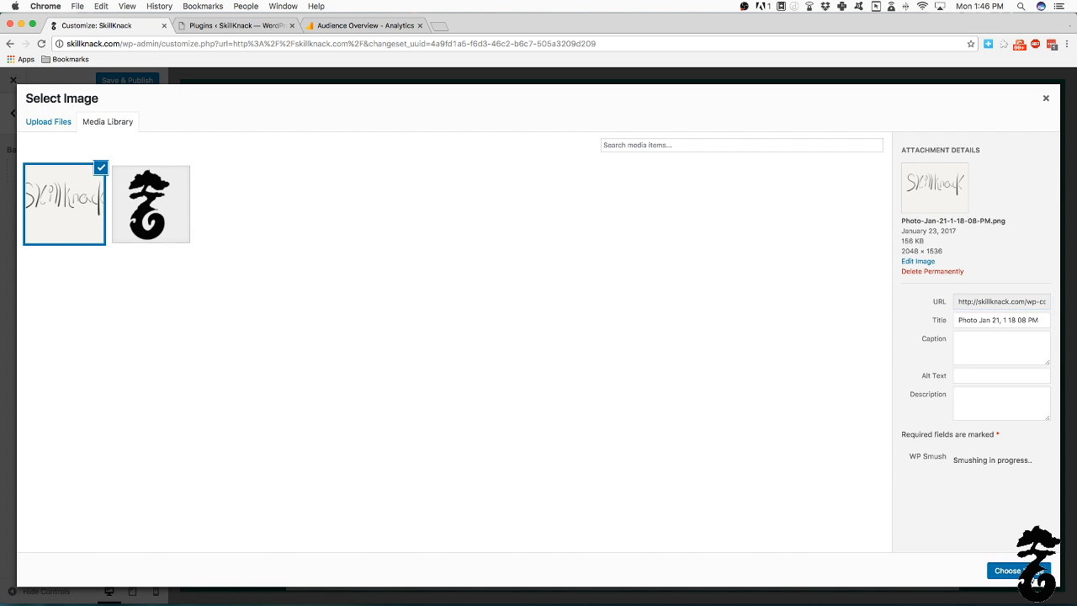
left_click(1006, 569)
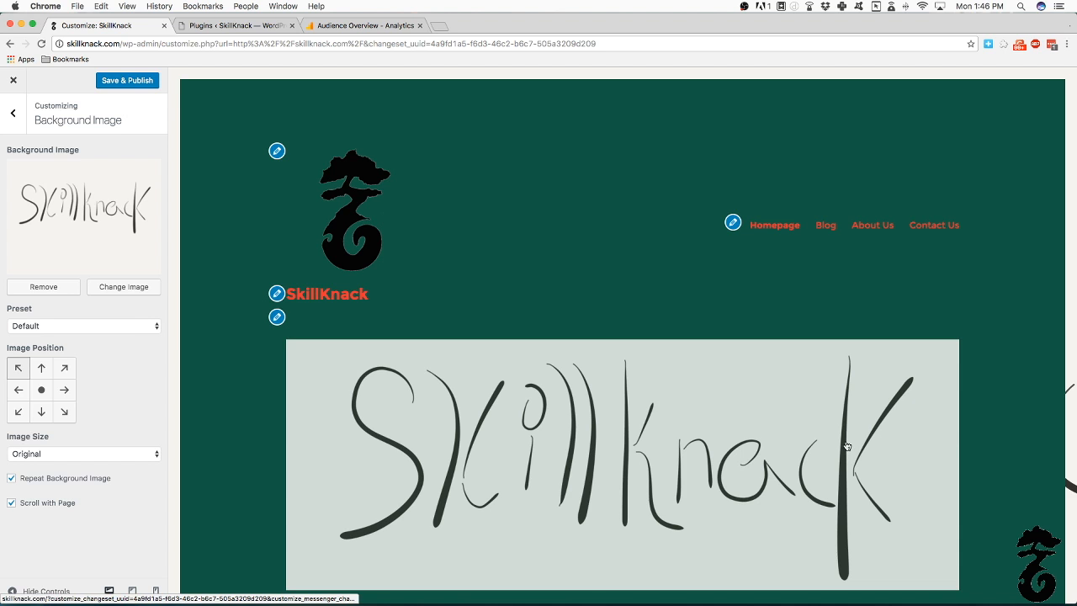
scroll(206, 362, "down", 1)
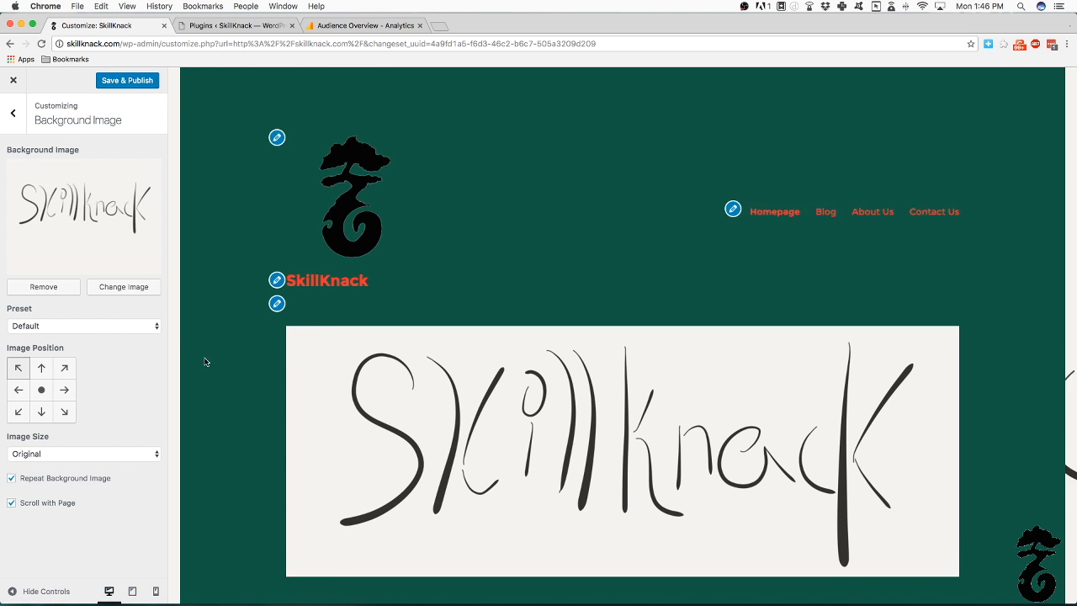
scroll(284, 341, "down", 10)
scroll(284, 340, "up", 10)
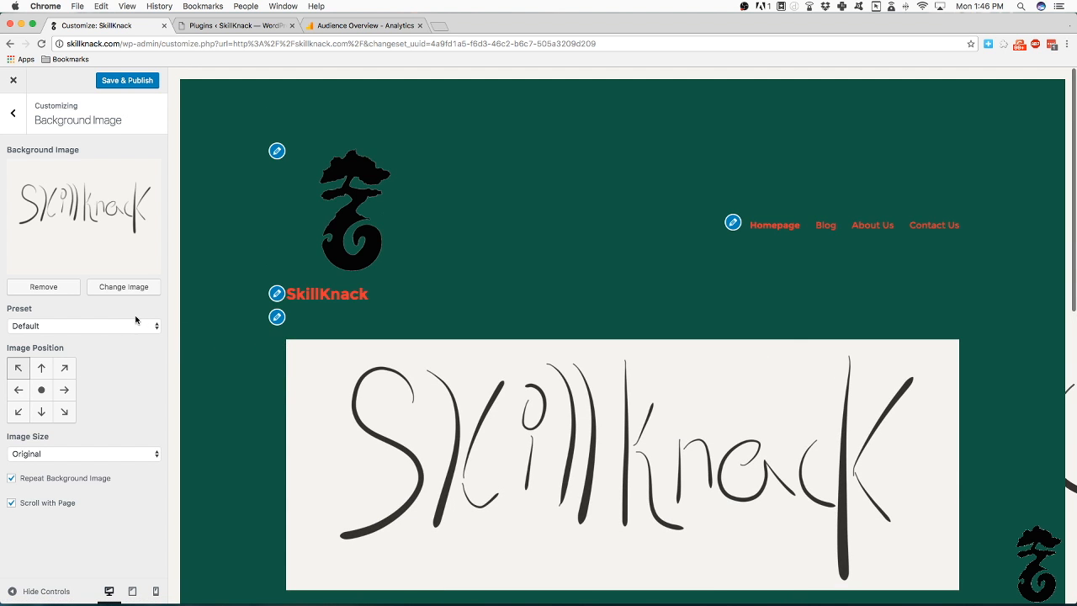
Set the background image preset to Fill Screen and its position to bottom center, and return to the Customizer sections.
left_click(79, 325)
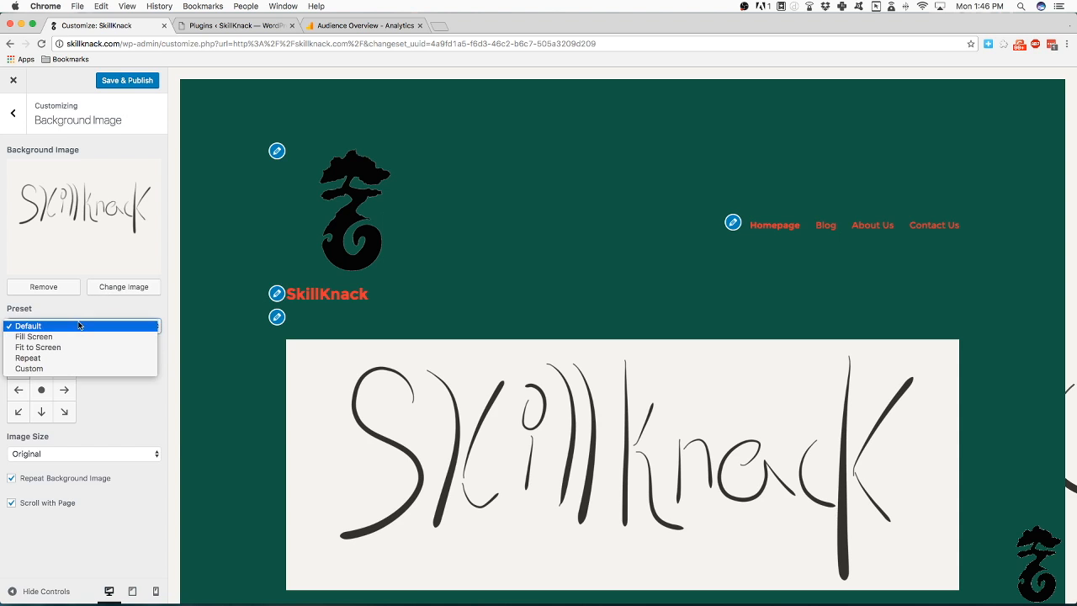
left_click(70, 335)
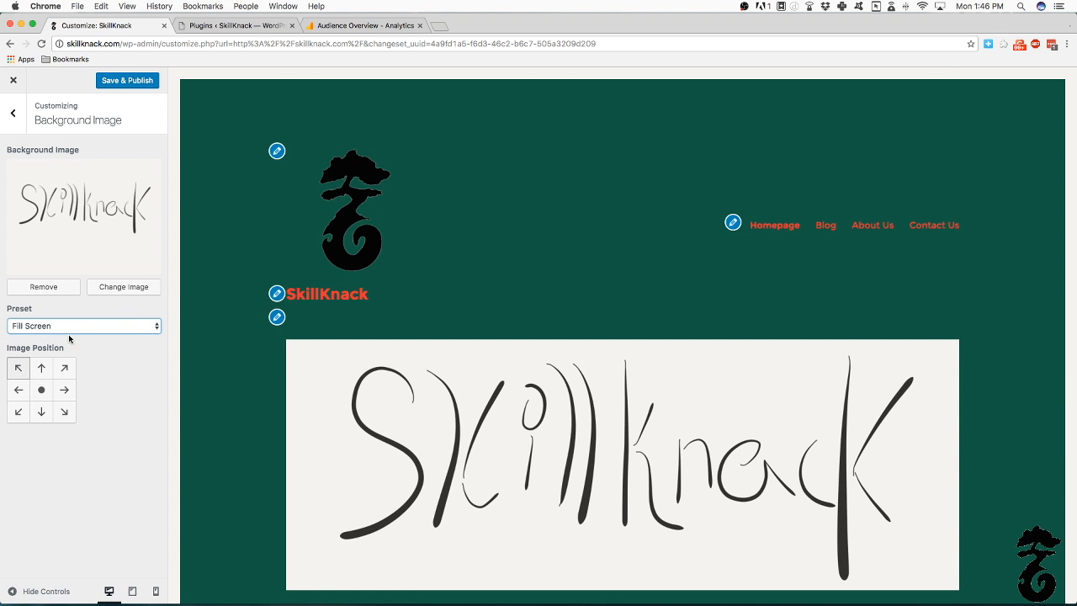
left_click(41, 411)
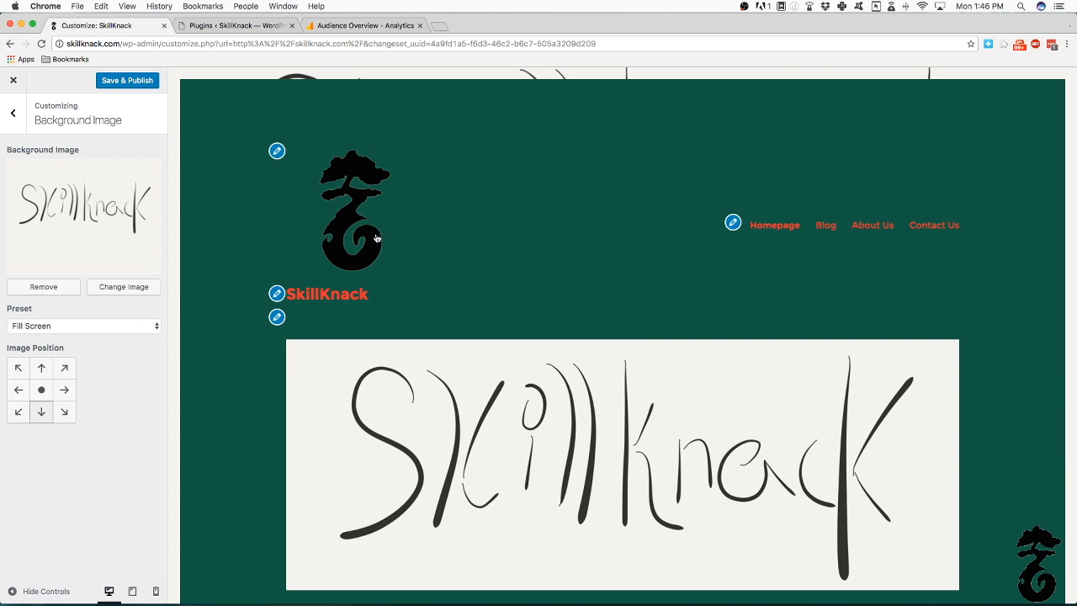
left_click(14, 113)
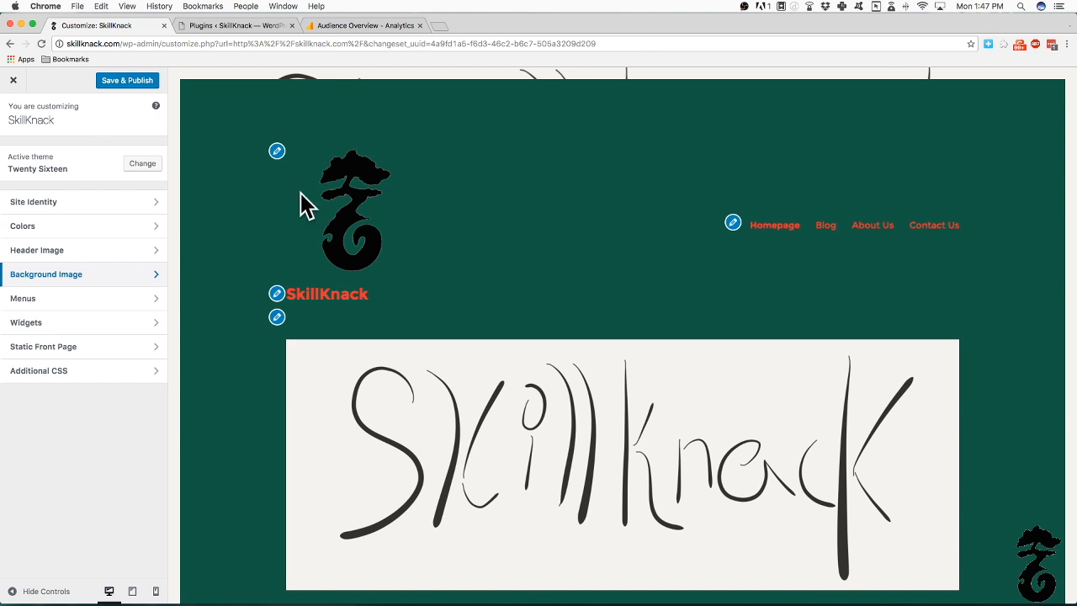
Try several page background colors, including dark gray #595959, white #ffffff, bright red #ff0000 and orange #dd9933.
left_click(60, 230)
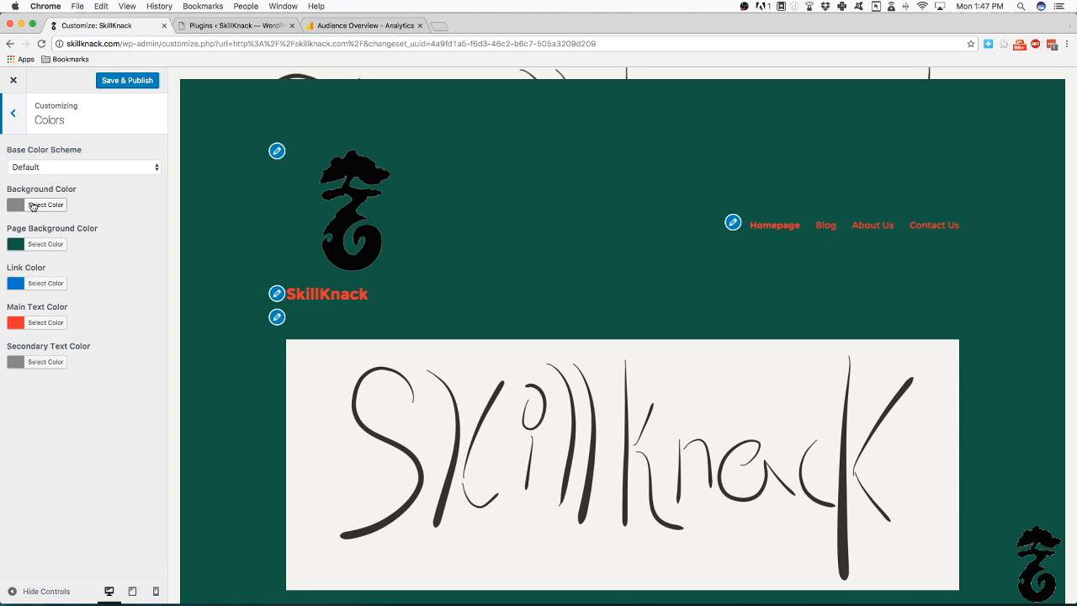
left_click(34, 246)
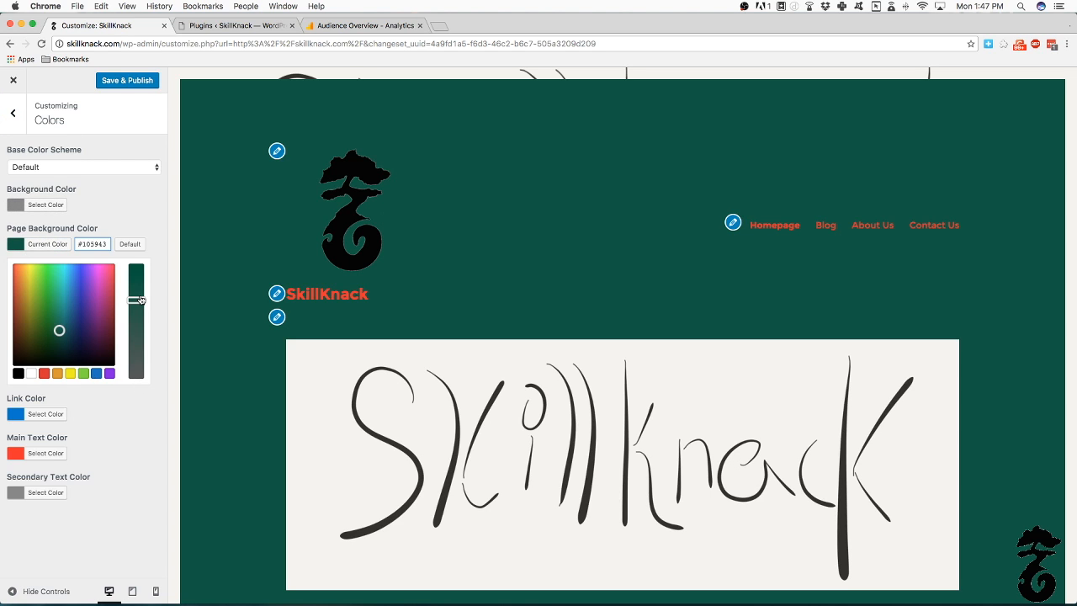
left_click_drag(139, 300, 135, 450)
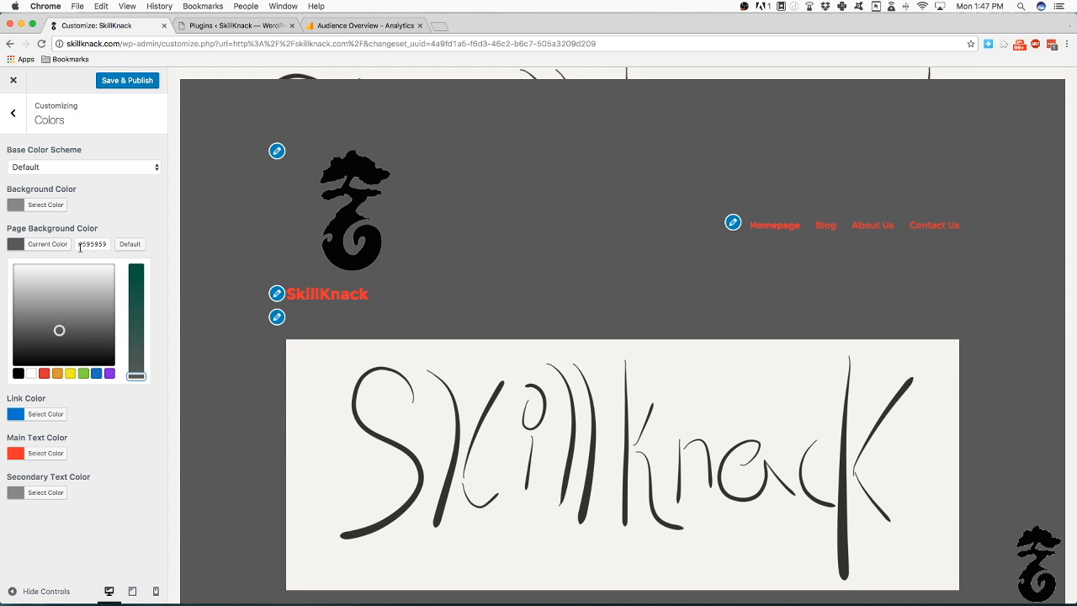
left_click(31, 375)
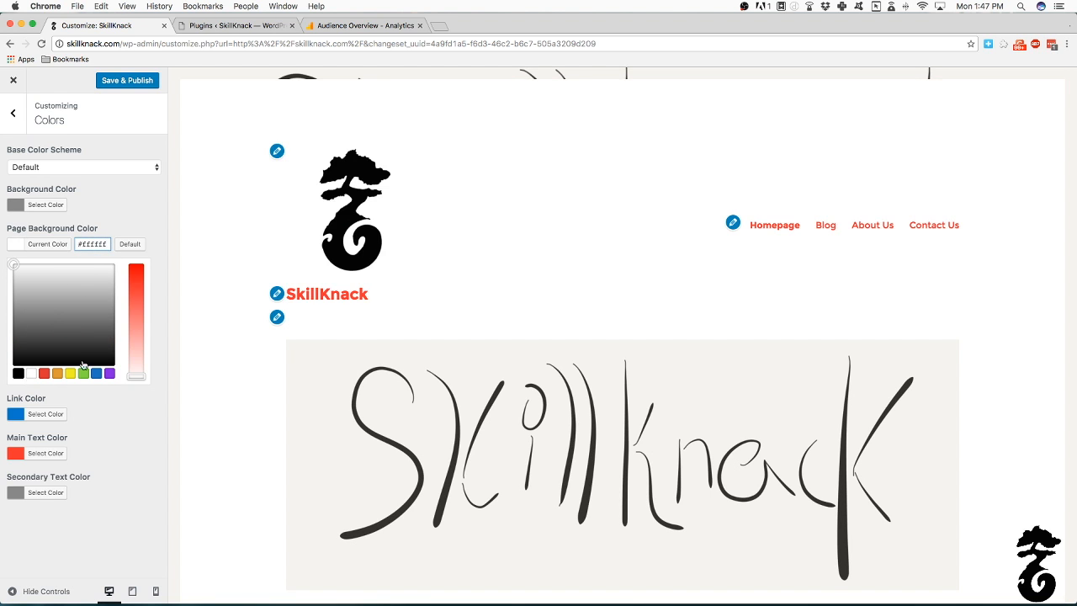
left_click_drag(151, 363, 150, 265)
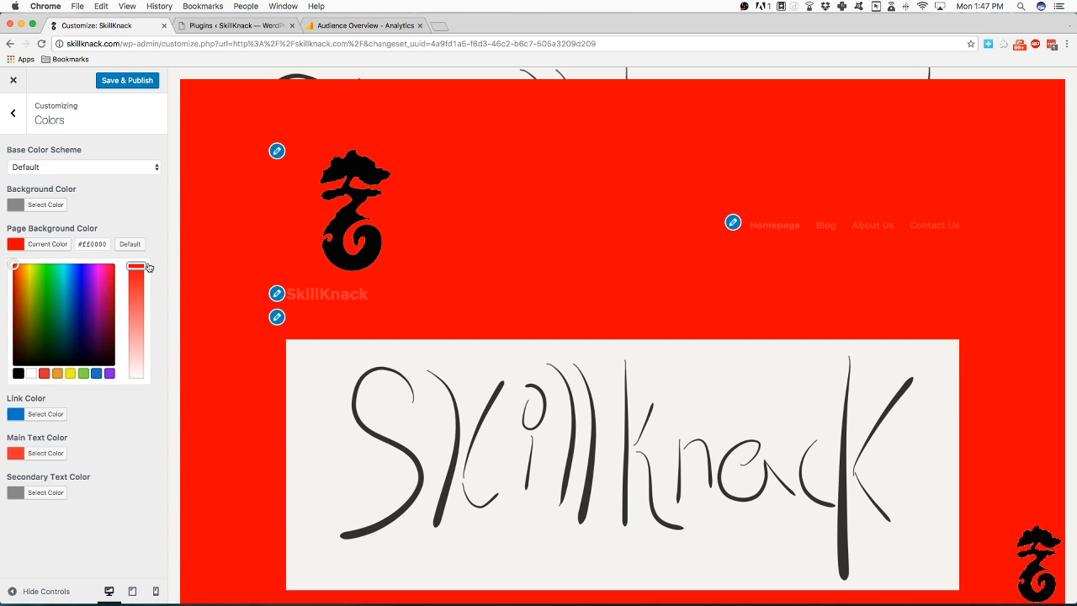
left_click(110, 373)
left_click(84, 374)
left_click(56, 372)
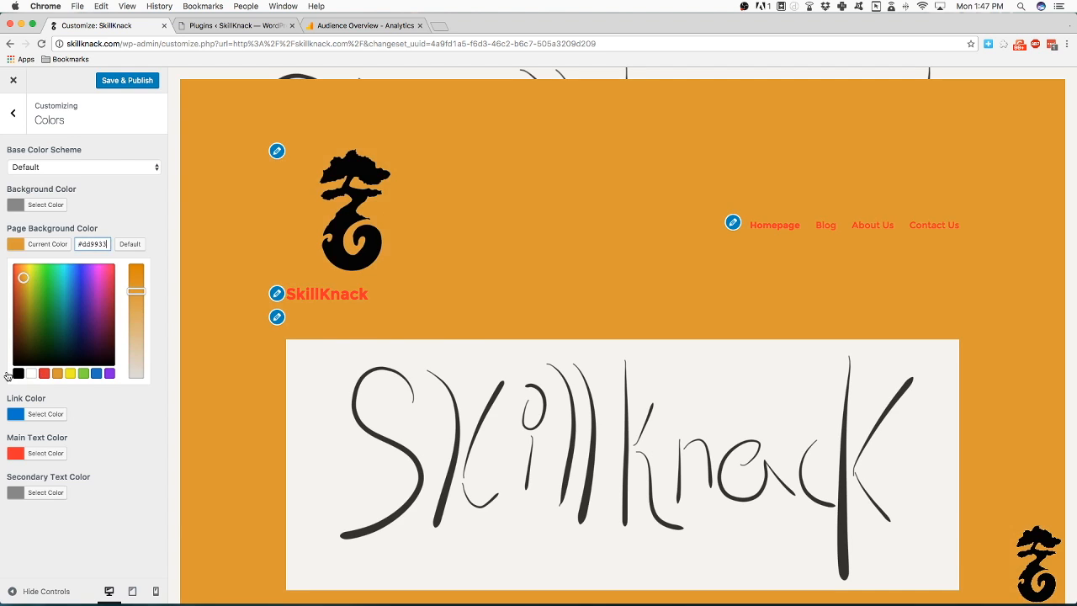
Set the page background color to white #ffffff, trying green #81d742 along the way.
left_click(30, 373)
left_click_drag(208, 205, 145, 237)
left_click(128, 245)
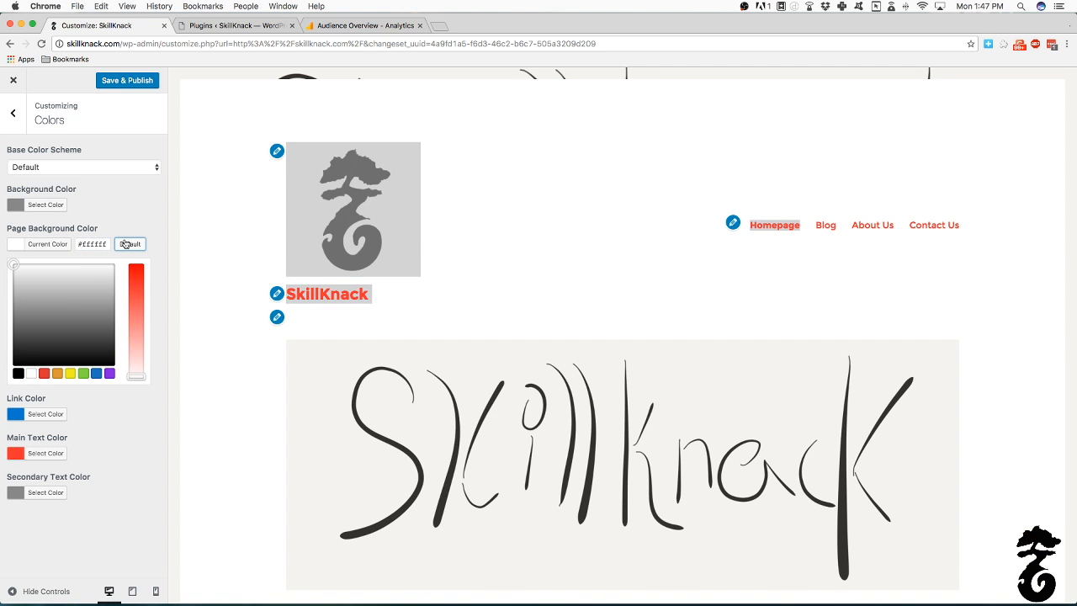
left_click(444, 251)
left_click(84, 376)
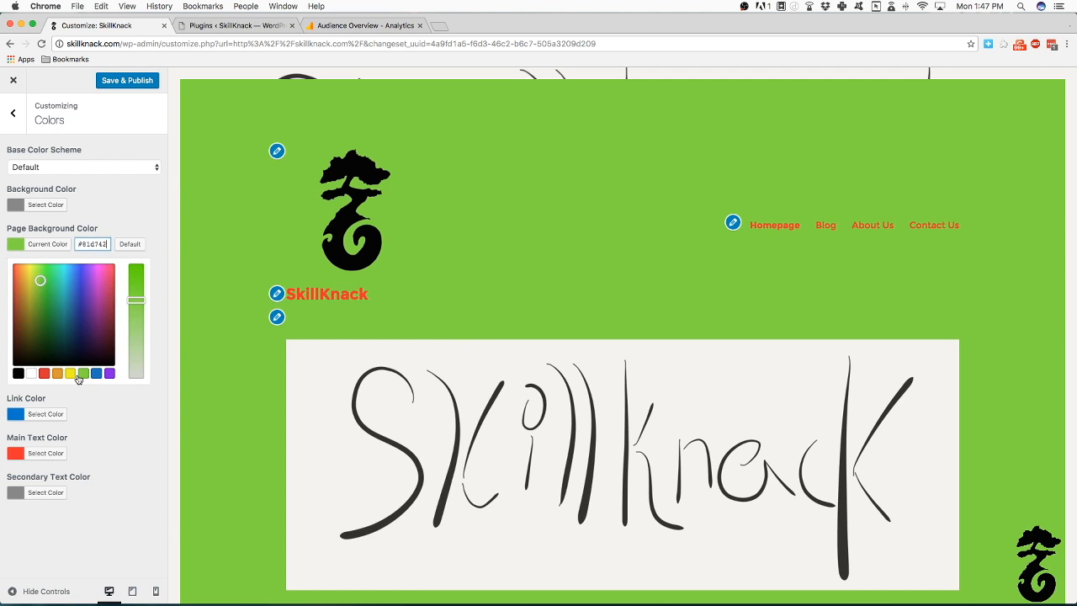
left_click(26, 374)
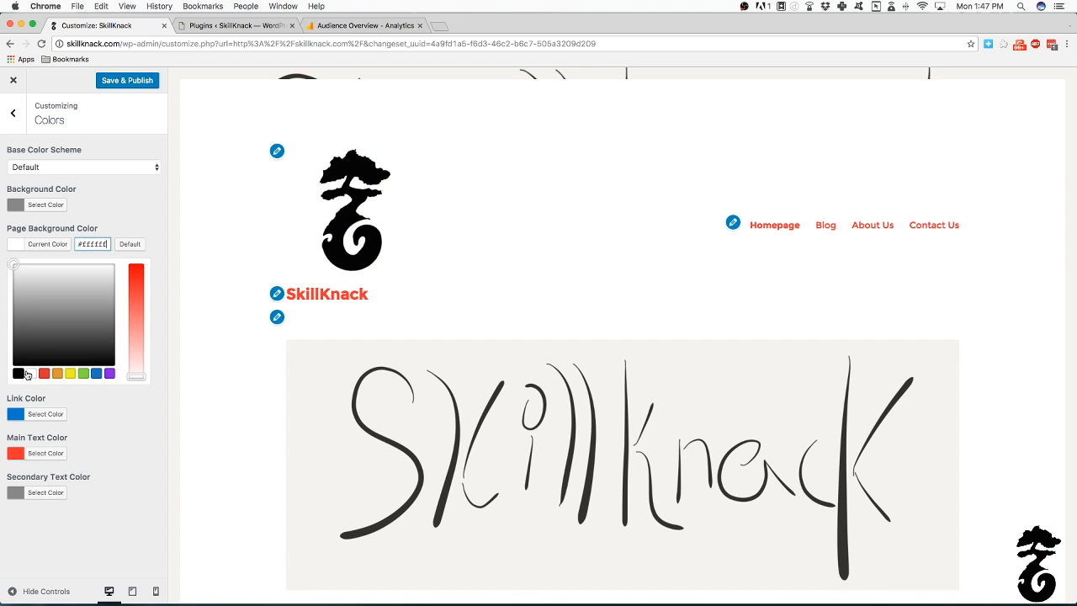
left_click(142, 276)
left_click(135, 372)
double_click(460, 155)
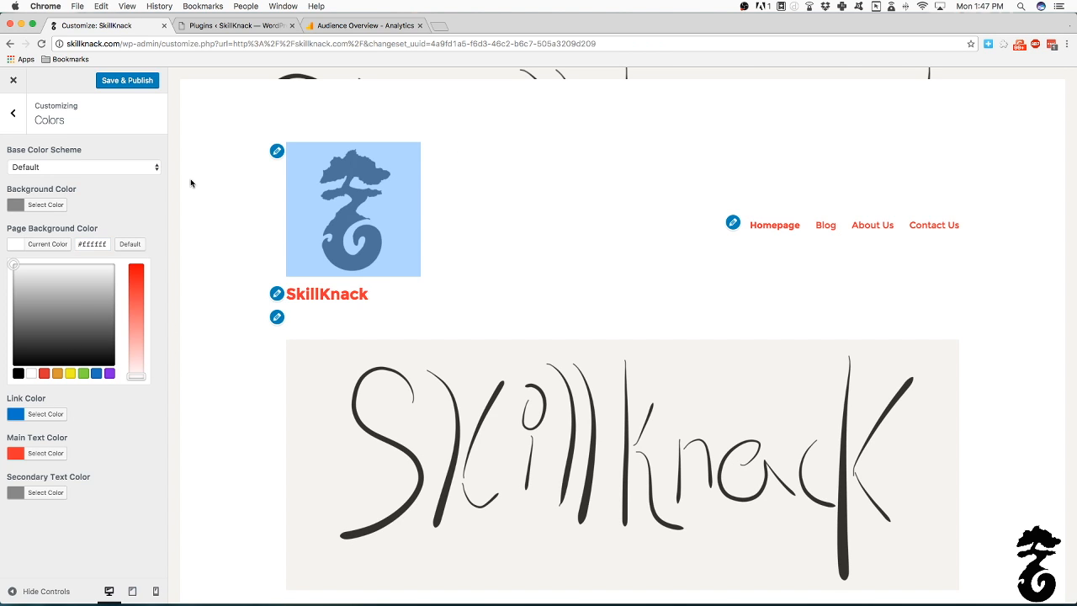
Try the Dark base color scheme and switch back to the Default scheme.
left_click(133, 168)
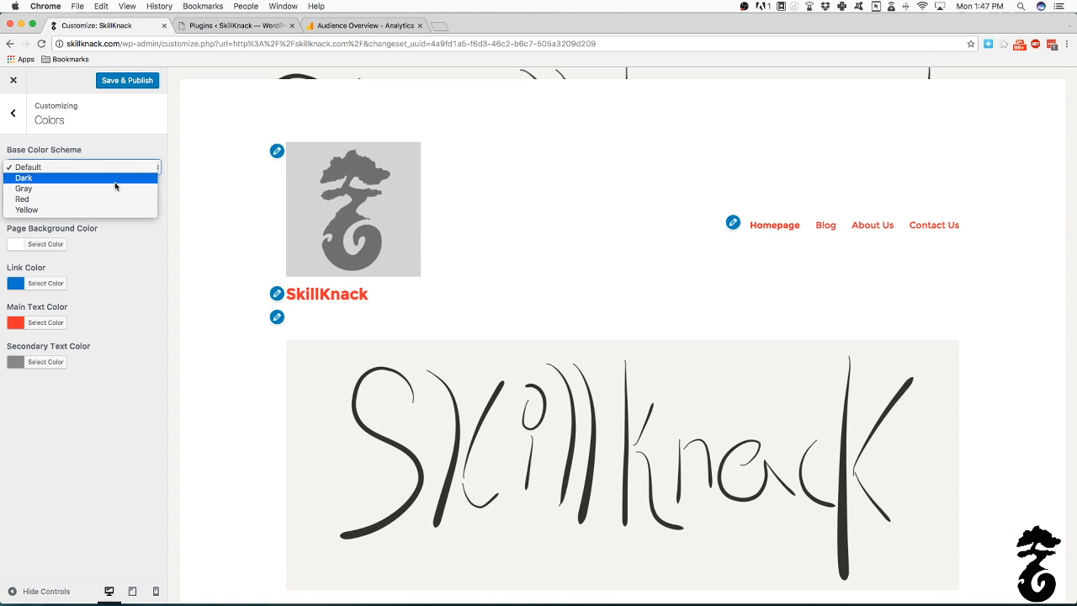
left_click(116, 179)
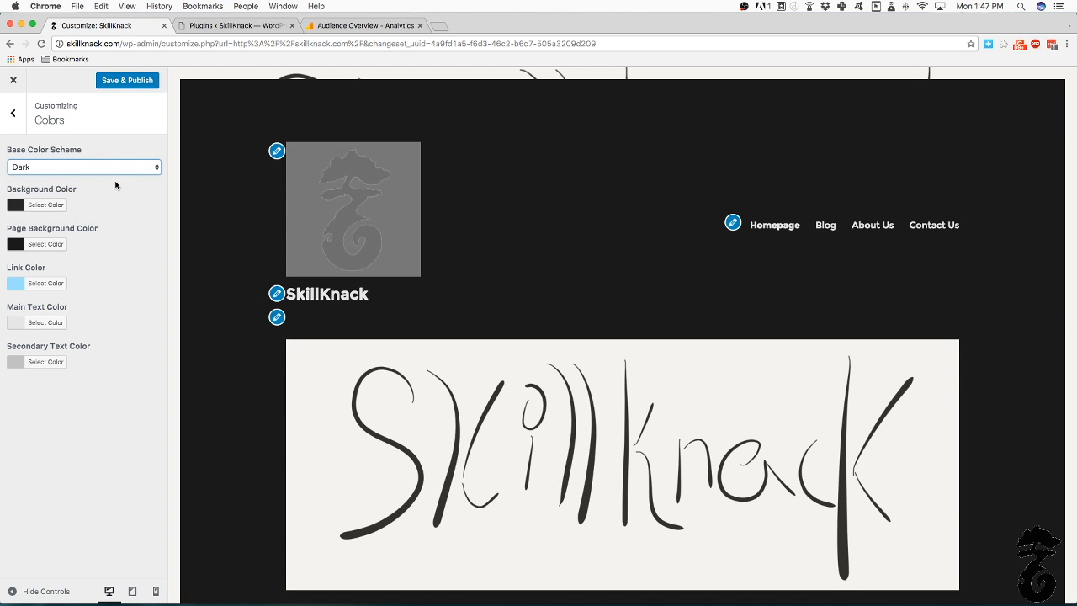
left_click(110, 168)
left_click(103, 154)
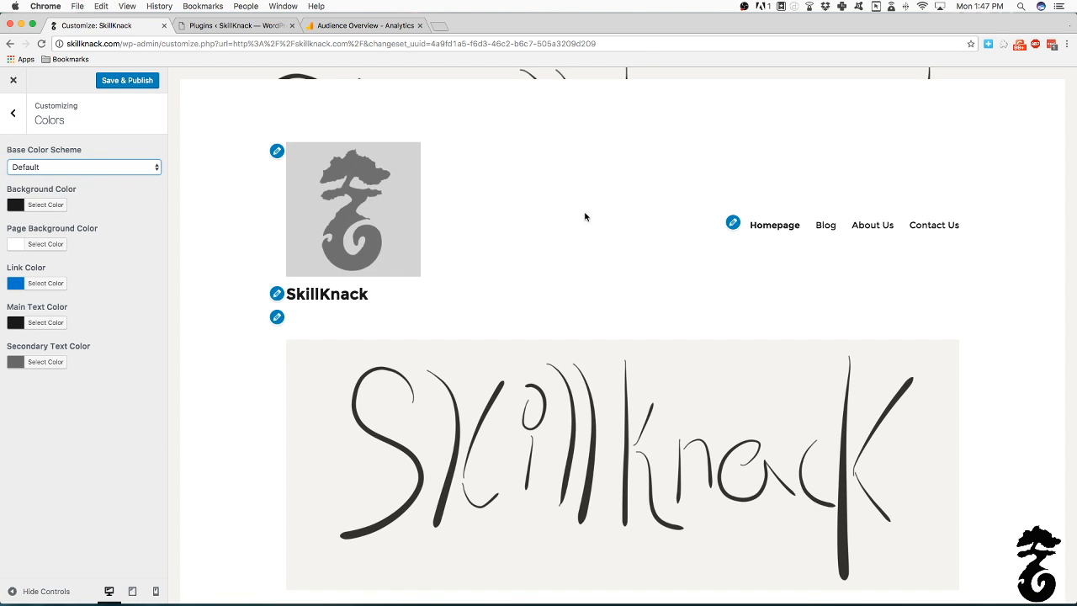
left_click(437, 77)
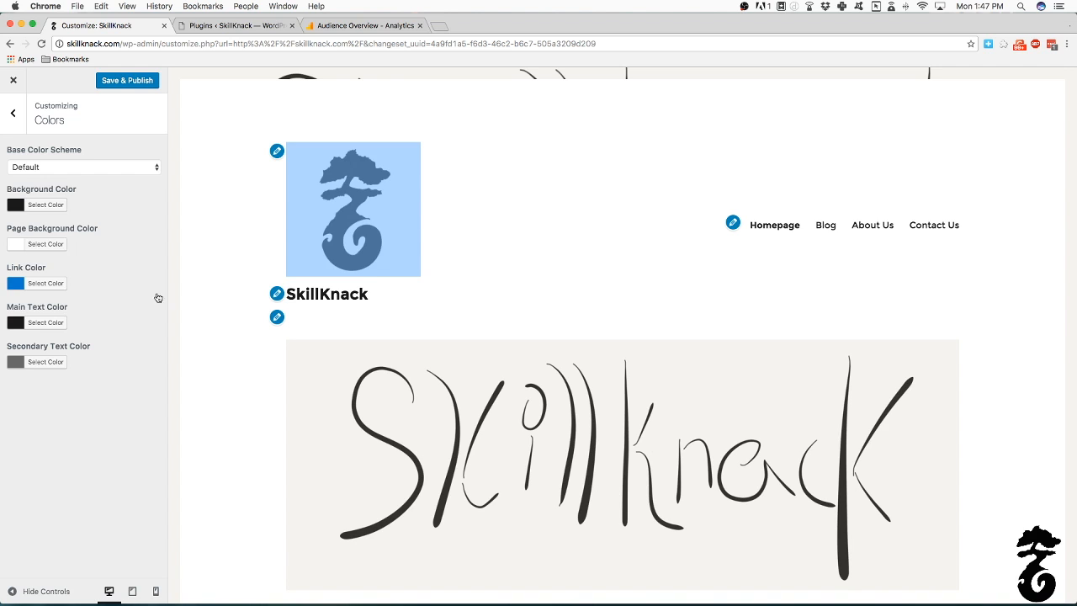
Leave the color settings and open the Main menu's settings, checking its name field.
left_click(13, 113)
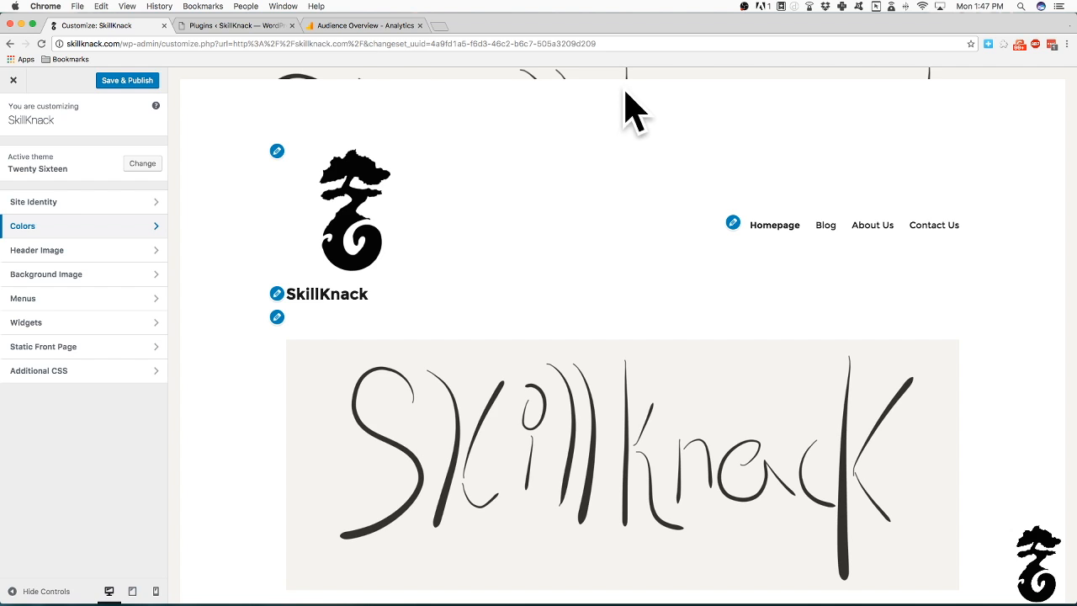
left_click(479, 131)
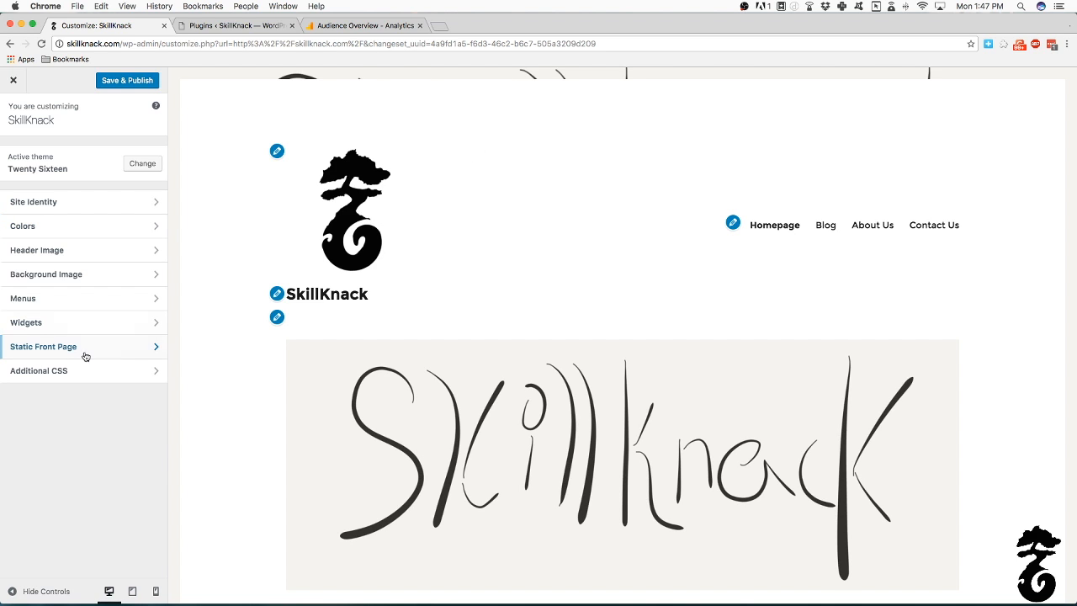
left_click(58, 298)
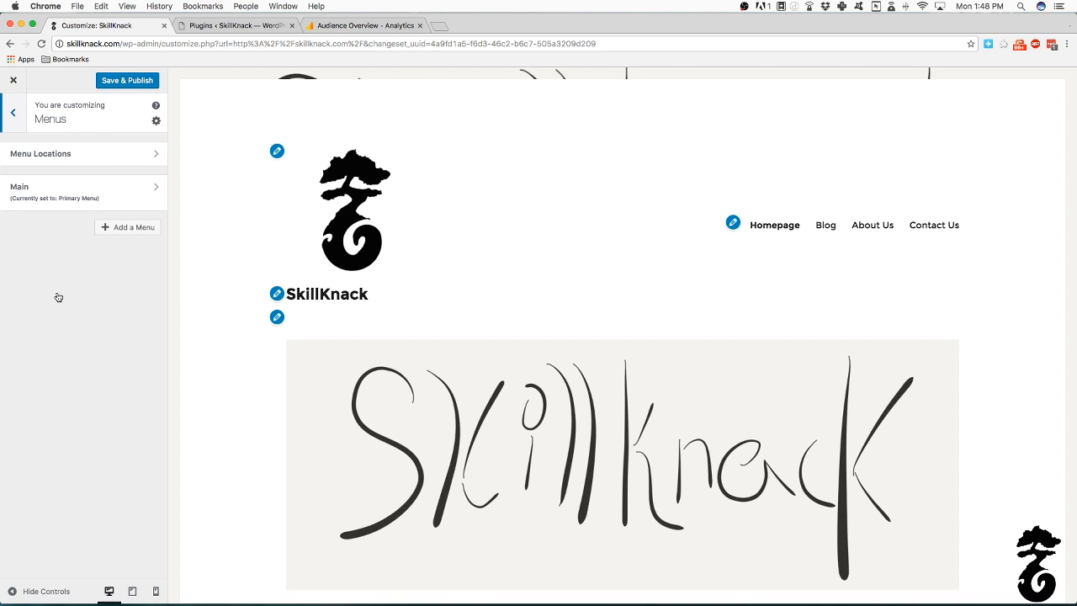
left_click(78, 203)
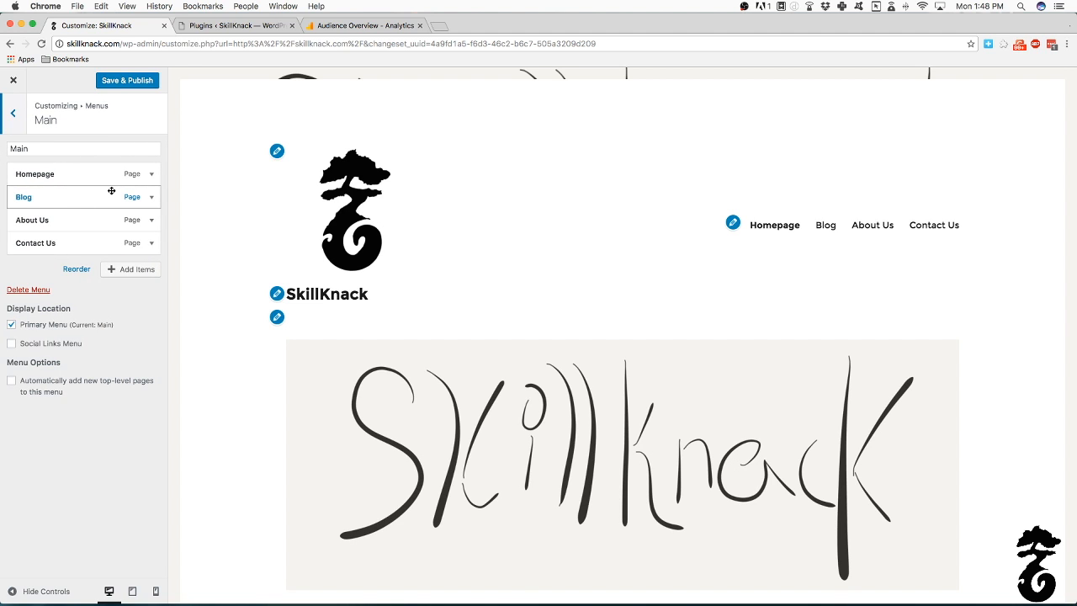
left_click_drag(65, 146, 1, 144)
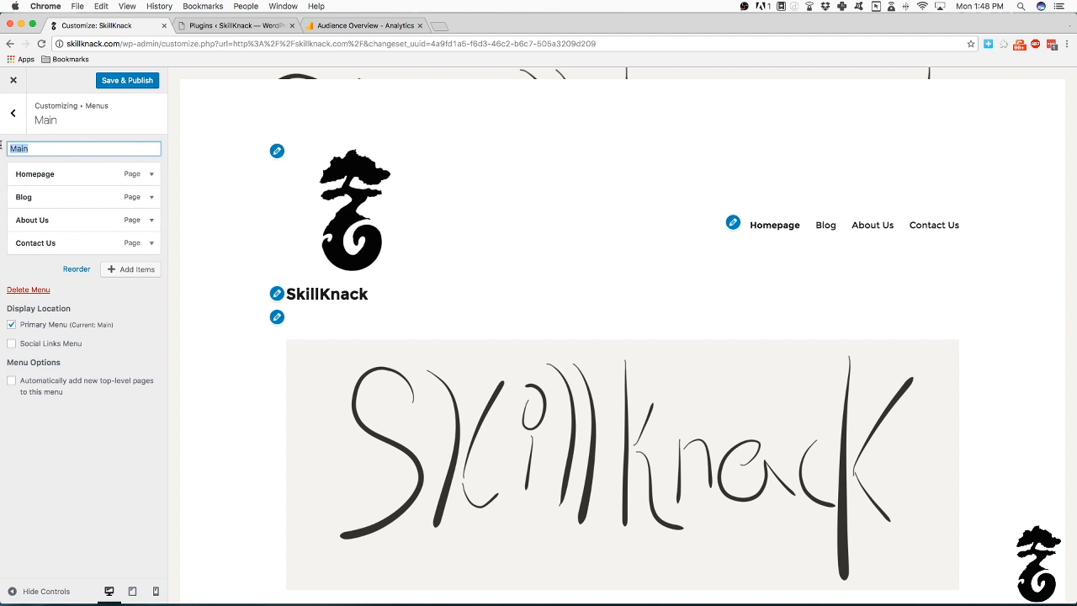
left_click(154, 144)
Try the Main menu's Primary Menu and Social Links Menu display locations on and off, and return to the Customizer sections.
left_click(12, 325)
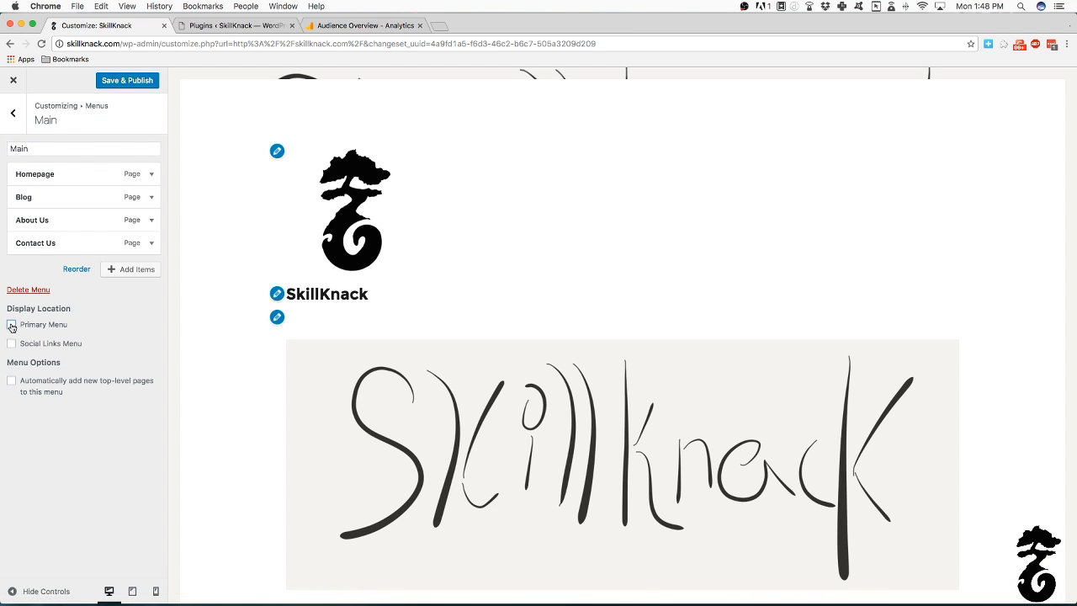
left_click(12, 324)
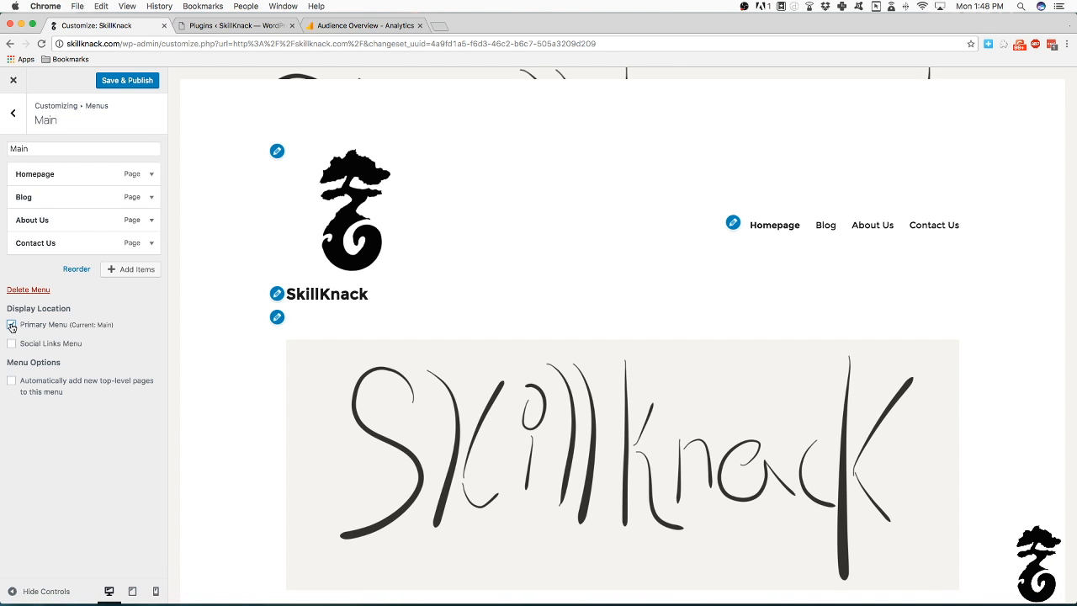
left_click(11, 344)
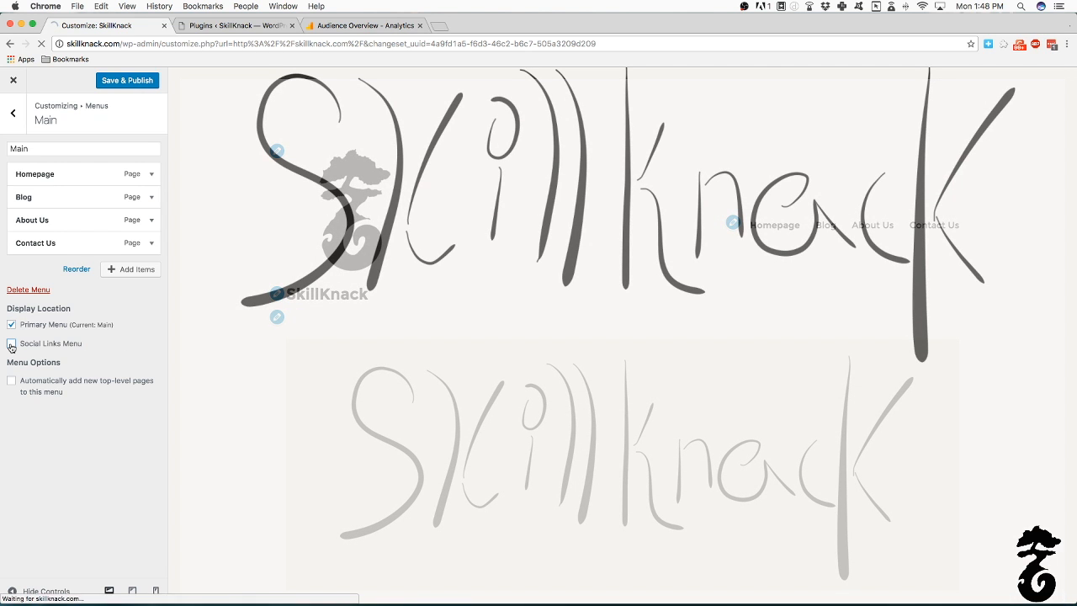
left_click(11, 344)
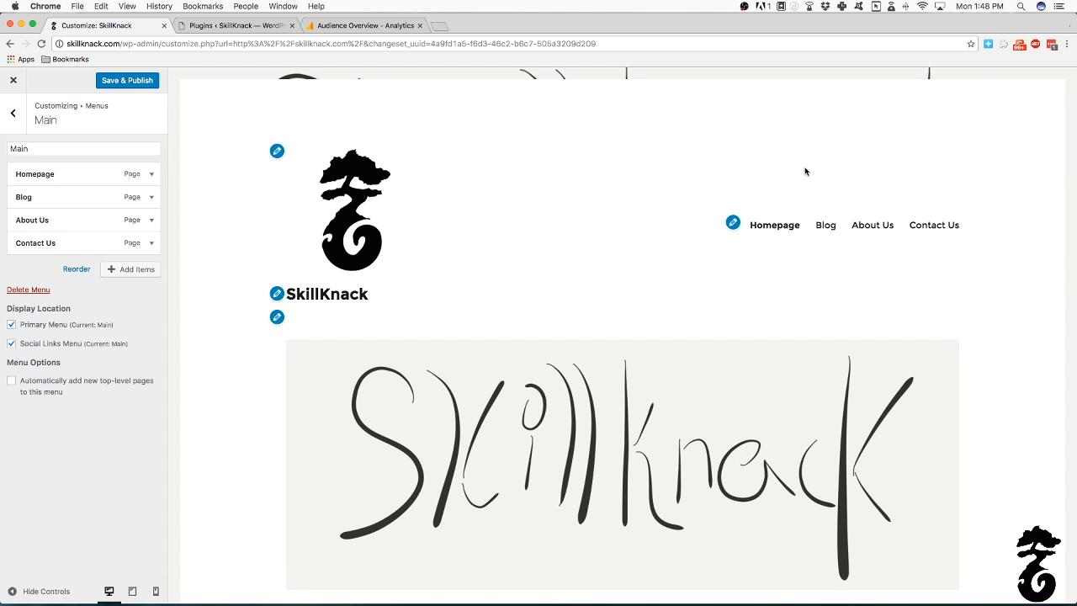
left_click(12, 344)
left_click(11, 344)
left_click(12, 343)
left_click(10, 126)
left_click(10, 130)
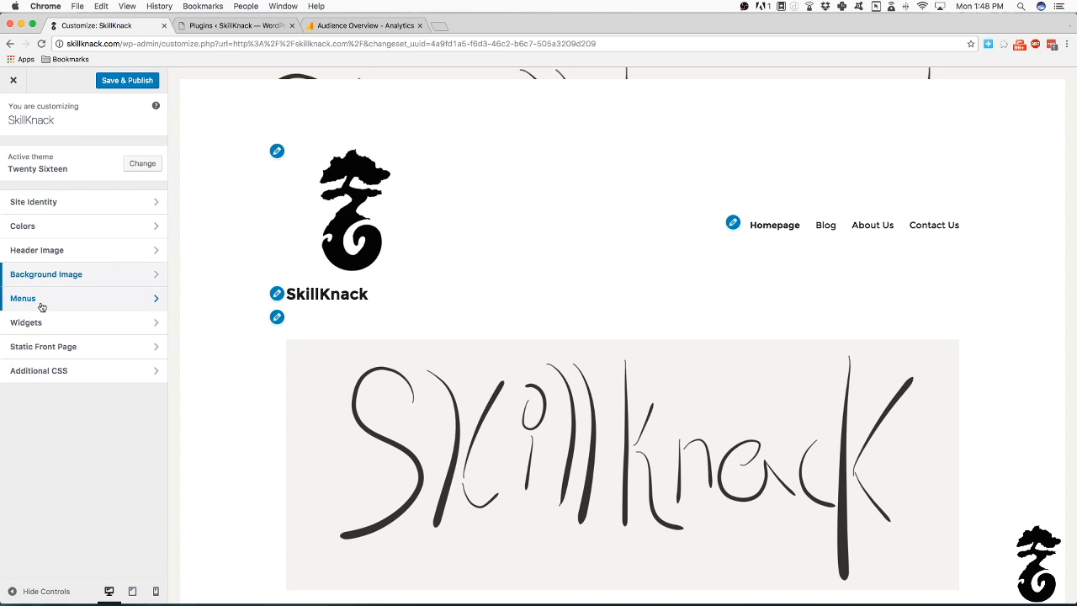
Open the Widgets settings and examine the sidebar shown in the homepage preview.
left_click(43, 321)
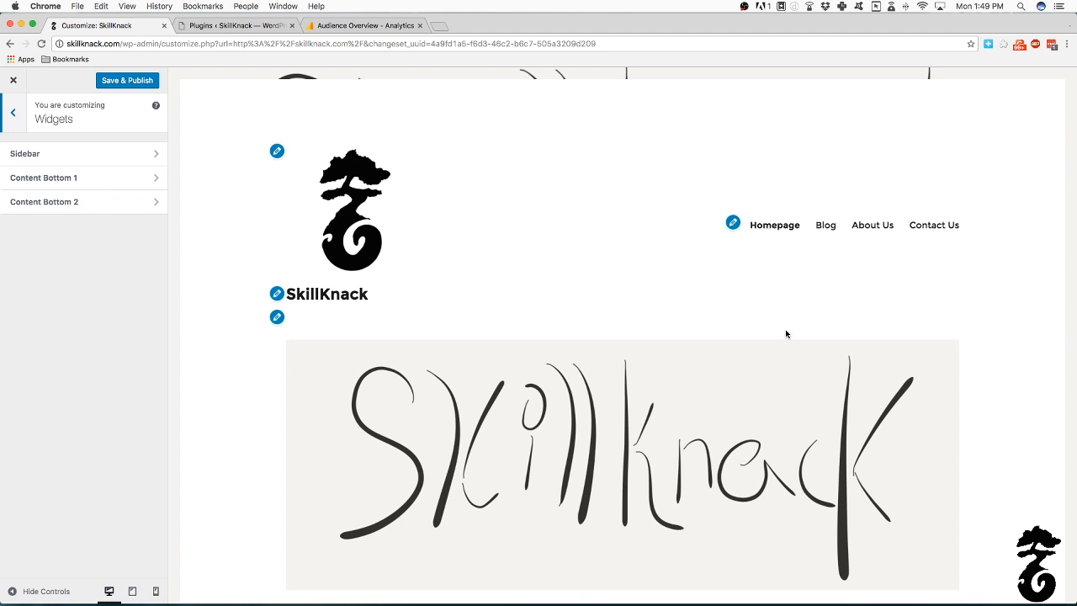
scroll(786, 334, "down", 6)
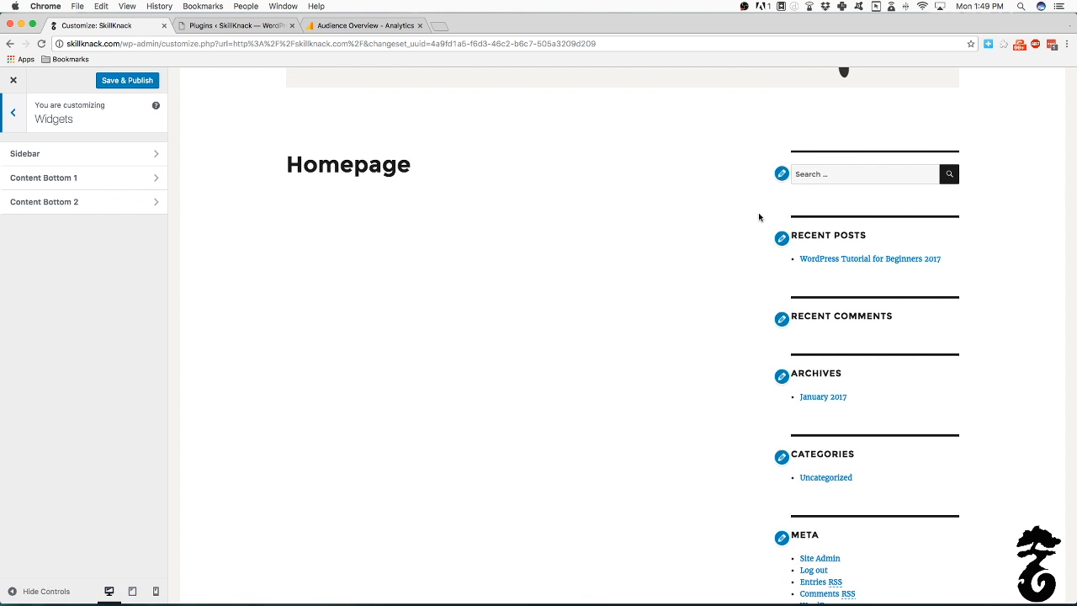
scroll(759, 223, "down", 3)
scroll(760, 233, "up", 6)
scroll(760, 239, "down", 4)
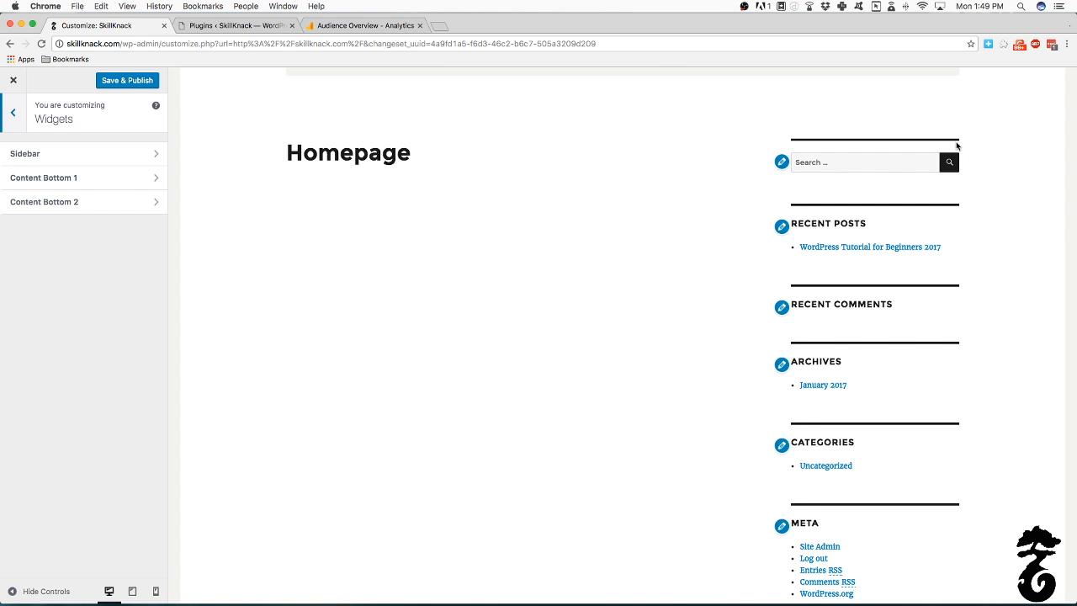
scroll(792, 505, "down", 3)
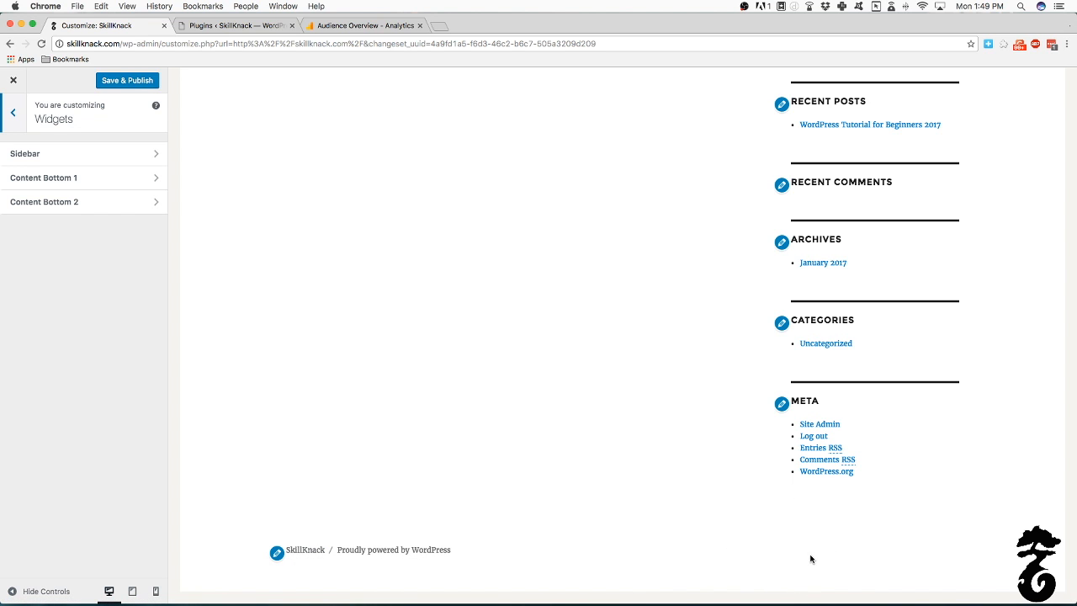
Open the Sidebar widget area and compare its widget list with the sidebar in the homepage preview.
left_click(51, 156)
scroll(875, 264, "up", 3)
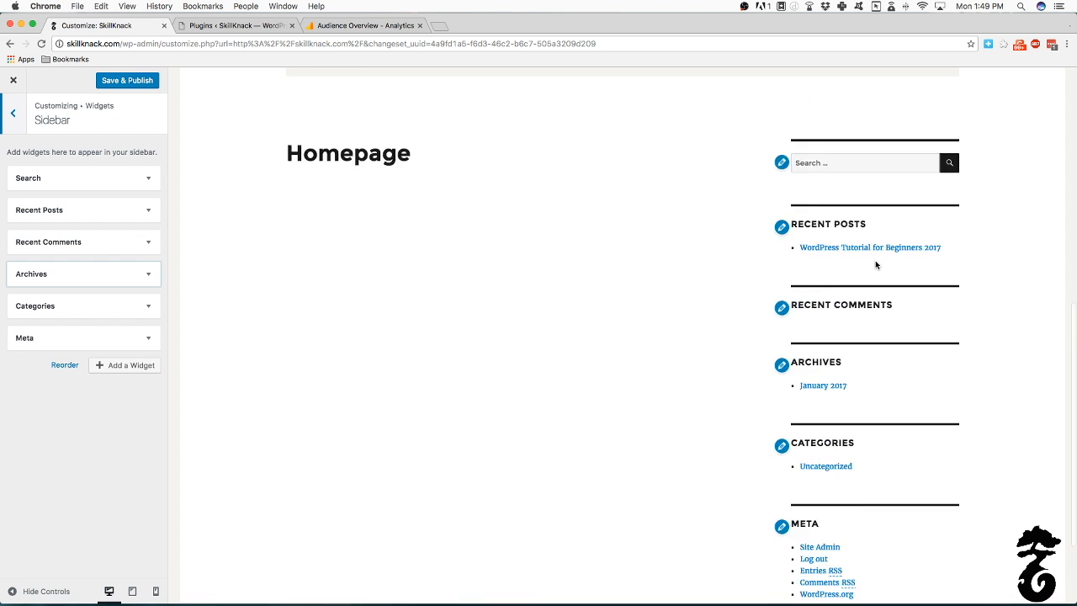
scroll(874, 264, "down", 3)
scroll(875, 264, "up", 2)
scroll(875, 266, "up", 1)
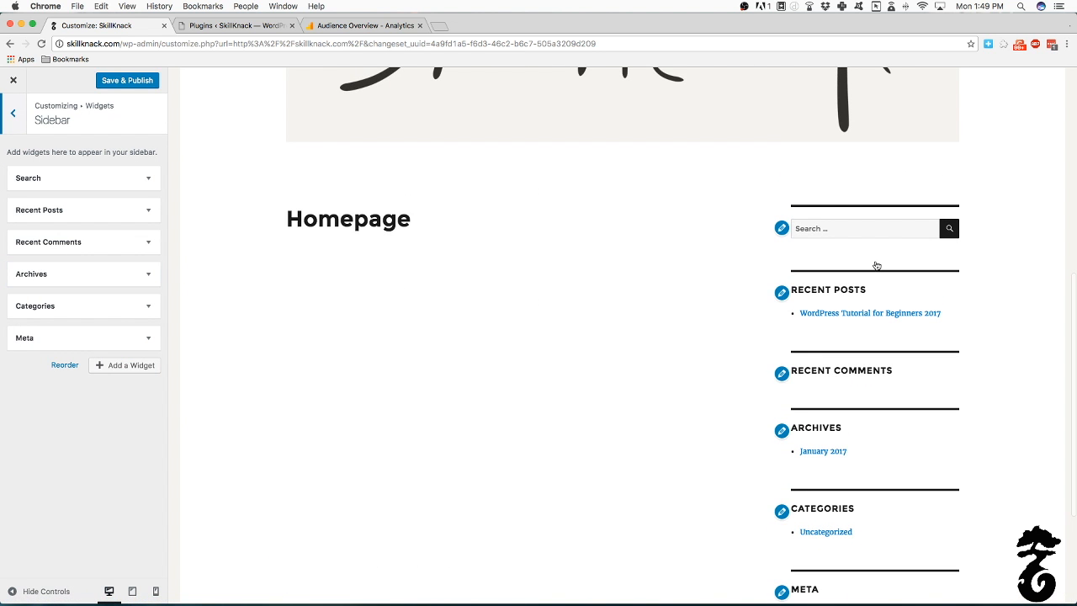
scroll(875, 266, "down", 5)
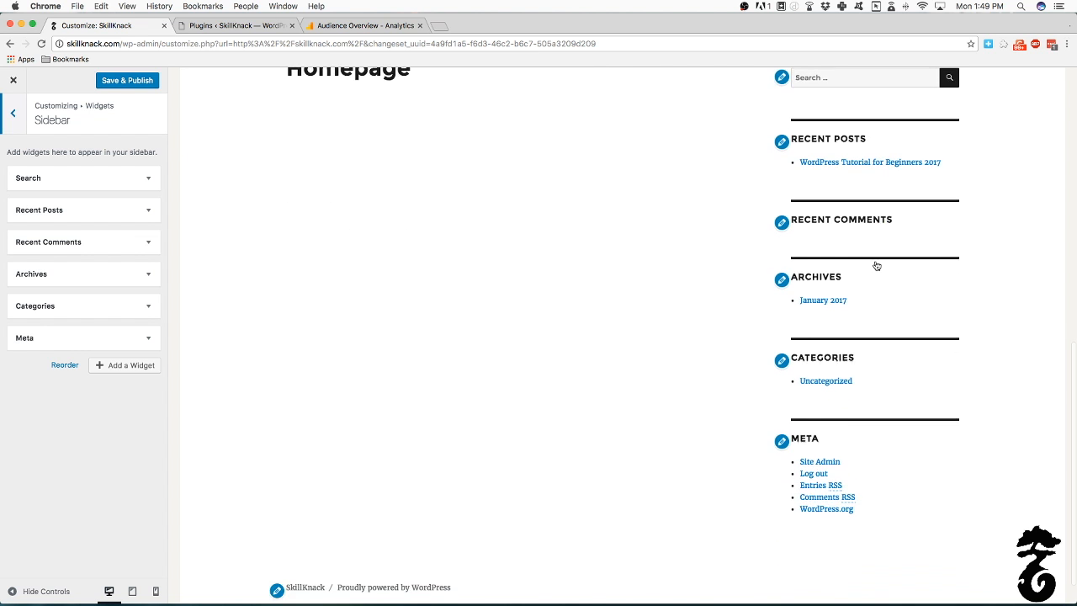
scroll(876, 266, "up", 3)
scroll(875, 266, "up", 4)
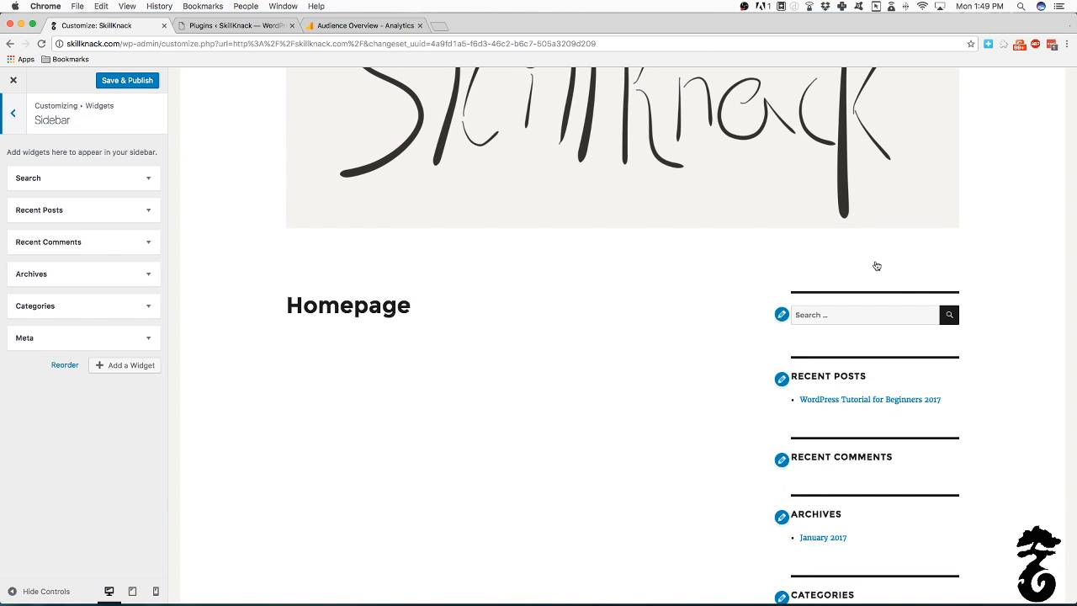
scroll(855, 298, "down", 6)
scroll(854, 301, "down", 1)
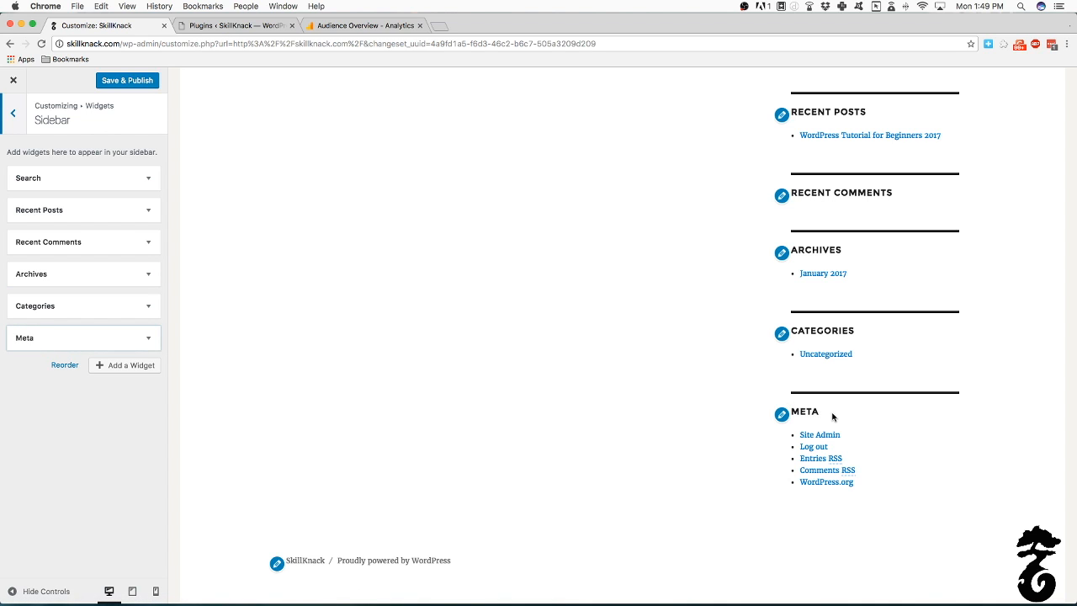
Remove the Meta widget from the sidebar.
left_click_drag(793, 411, 889, 504)
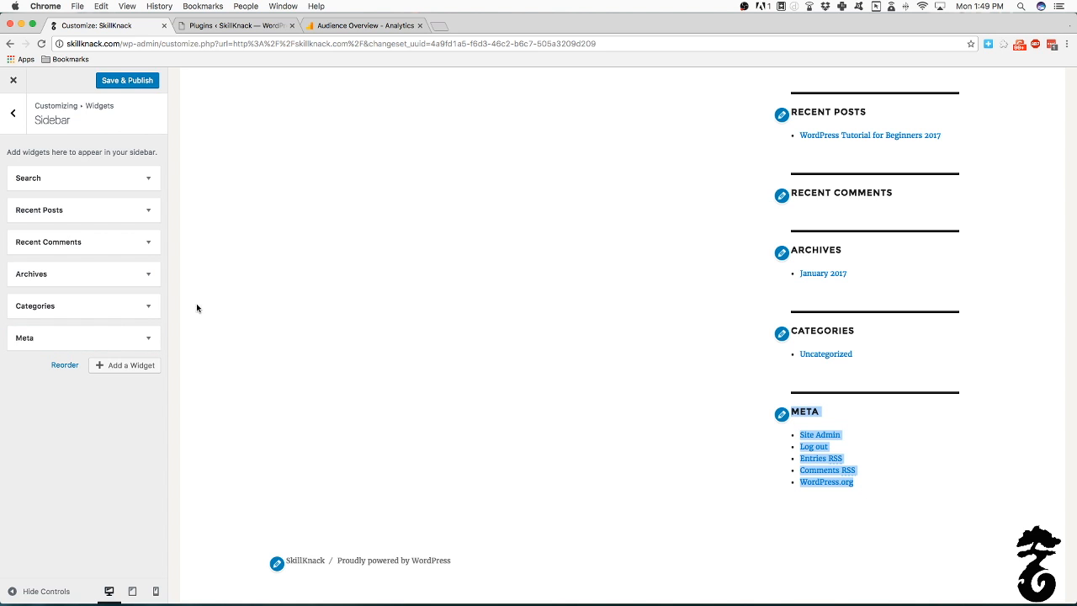
left_click(110, 339)
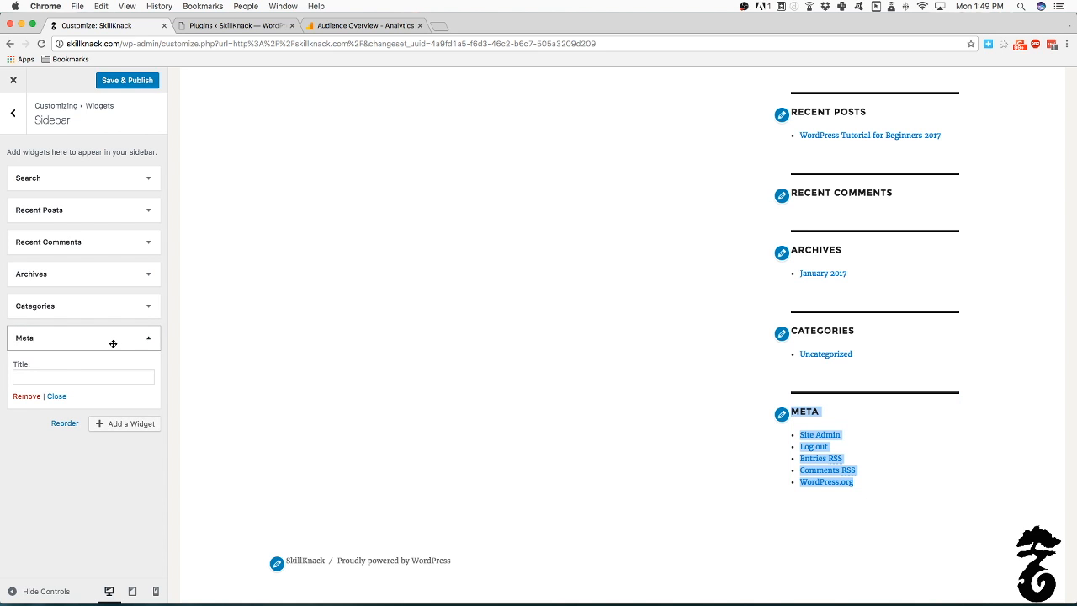
left_click(25, 396)
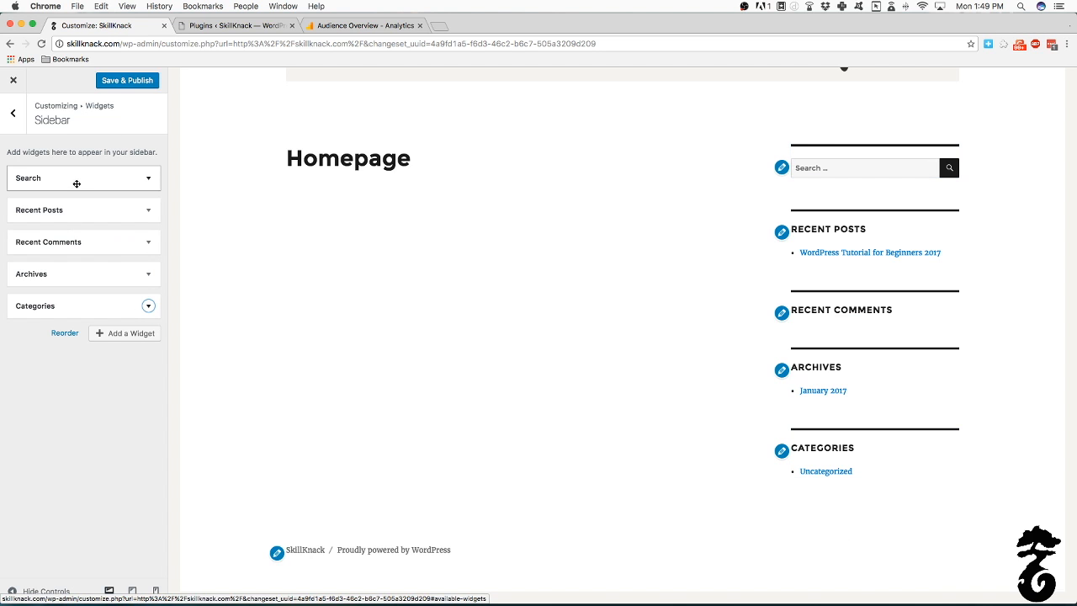
Remove the Recent Comments widget from the sidebar.
scroll(925, 277, "up", 5)
scroll(896, 288, "down", 3)
scroll(891, 403, "down", 3)
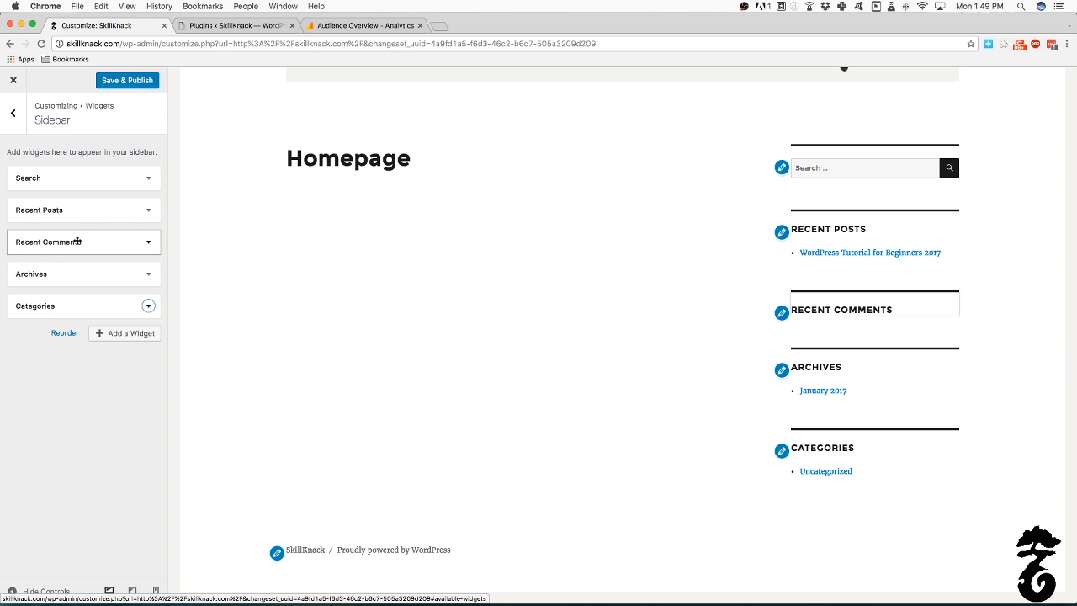
left_click(76, 241)
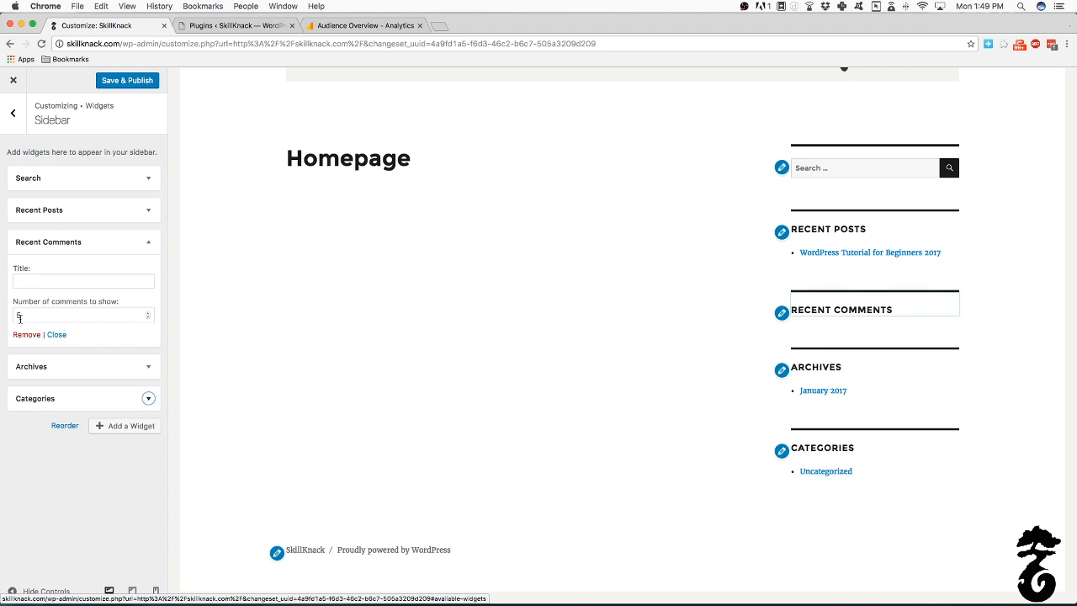
left_click(26, 334)
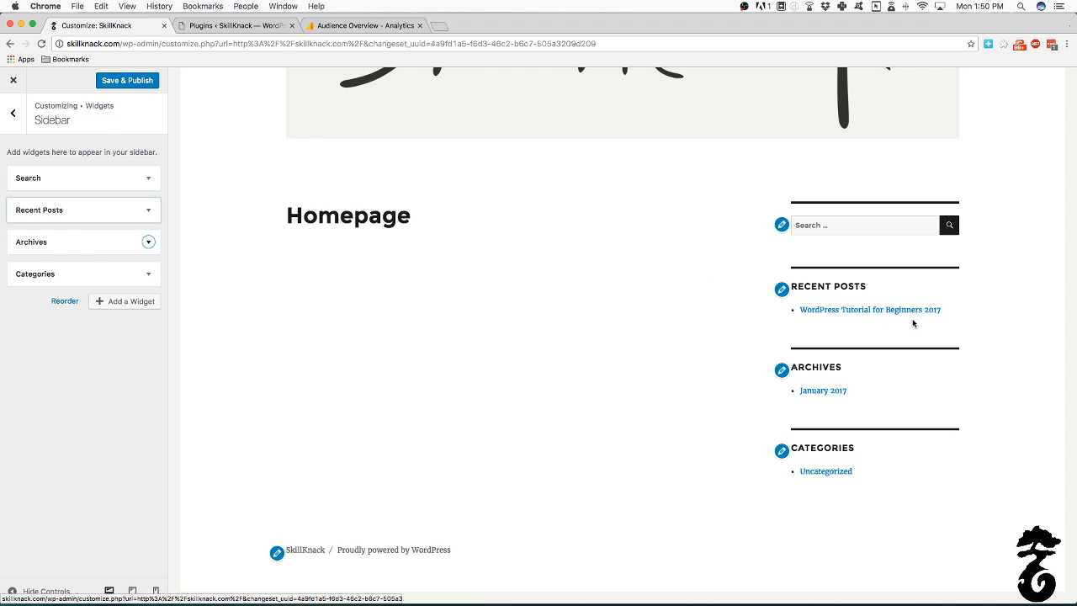
Remove the Archives and Categories widgets from the sidebar.
left_click(147, 243)
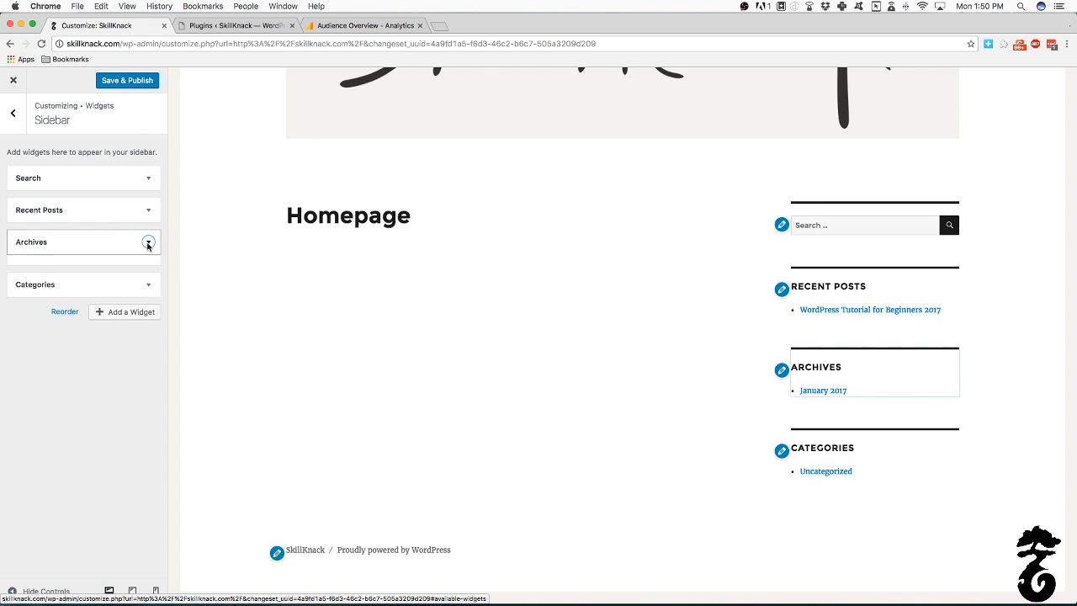
left_click(27, 330)
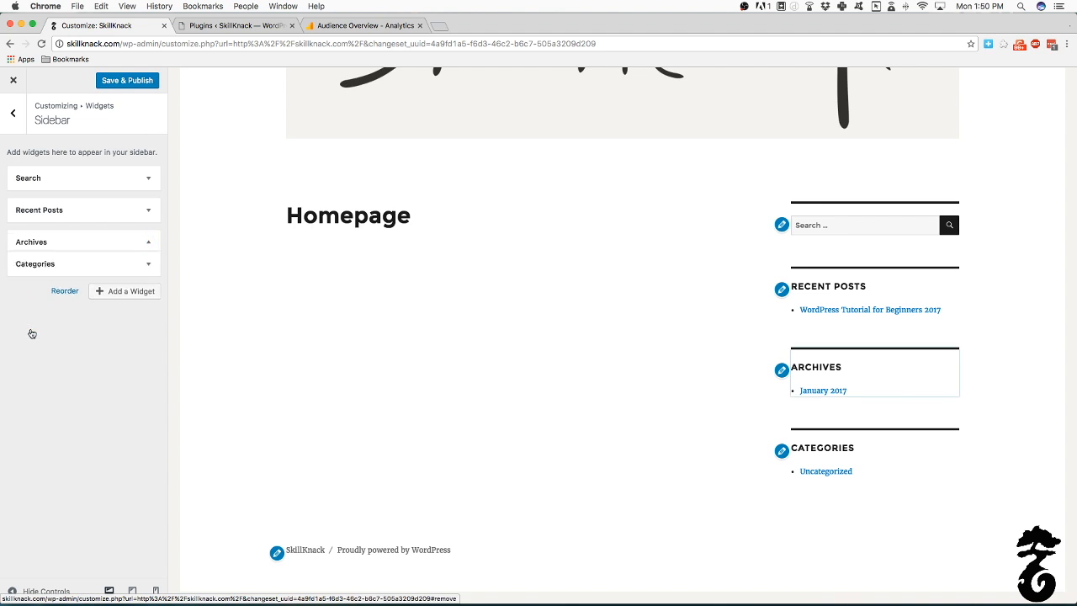
left_click(148, 242)
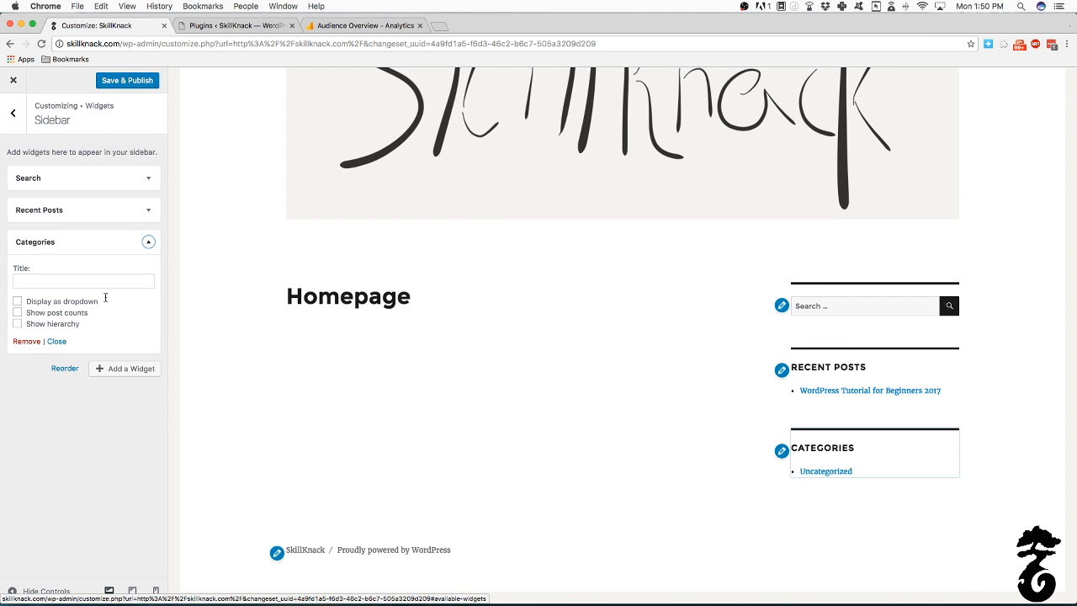
left_click(26, 341)
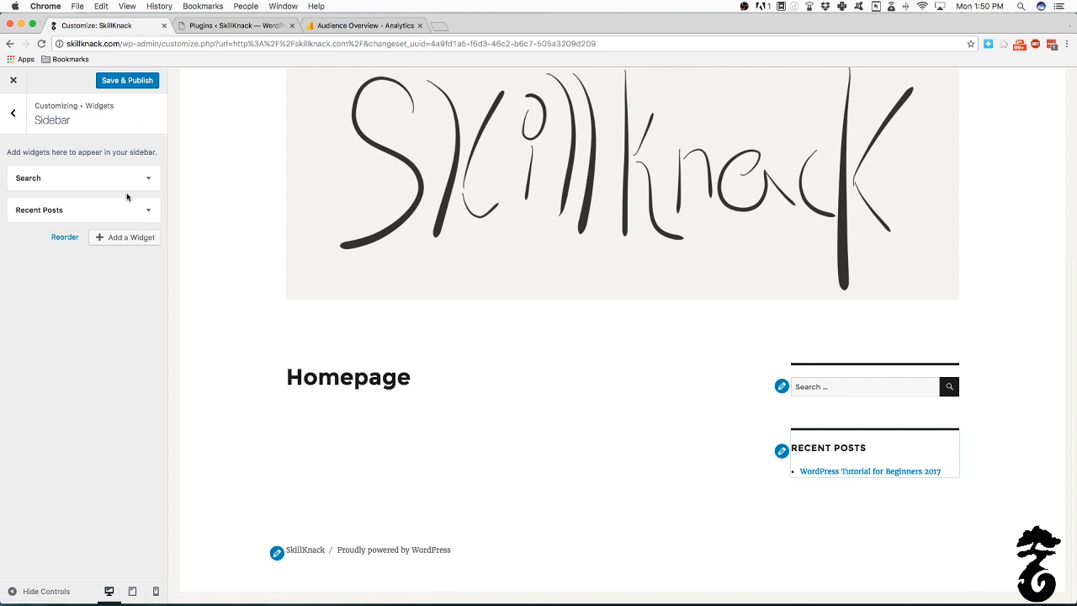
Add a Tag Cloud widget to the sidebar below Recent Posts.
left_click(113, 237)
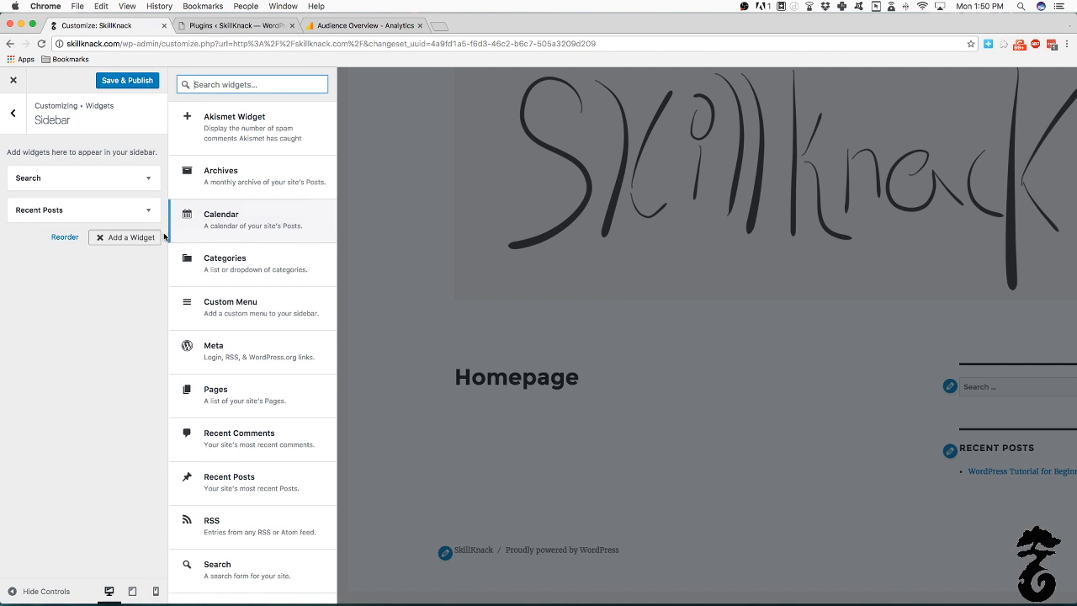
scroll(204, 216, "down", 2)
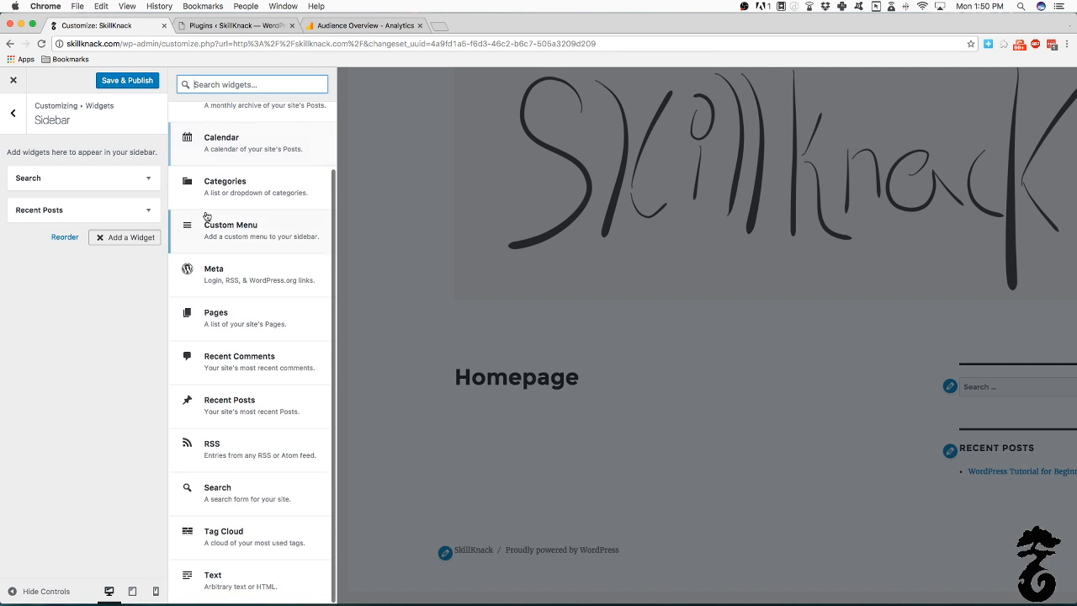
left_click(237, 540)
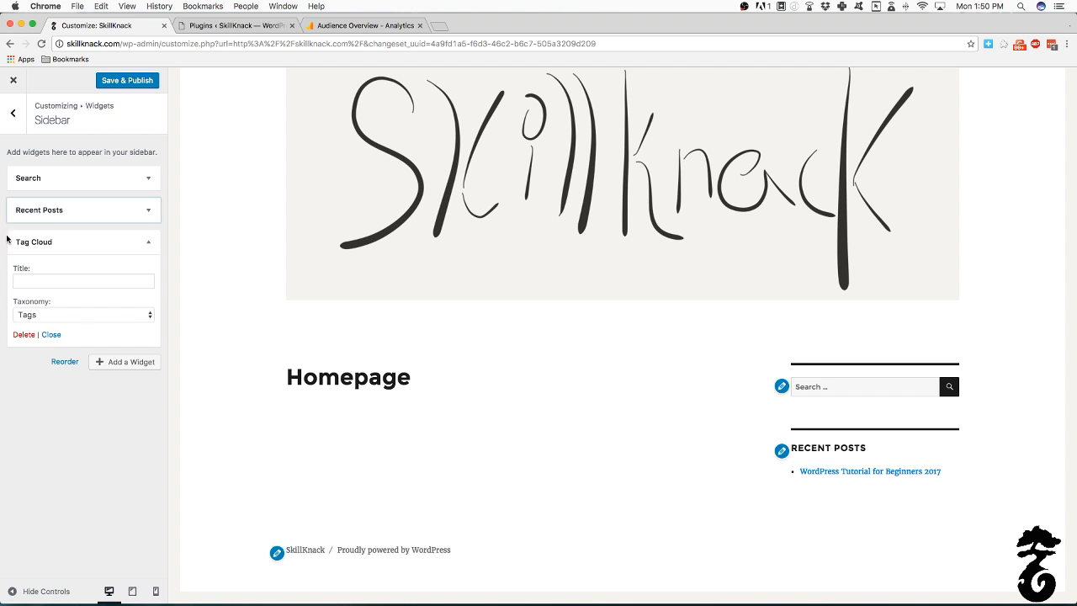
Add a Text widget below the Tag Cloud in the sidebar and open its content for editing.
left_click(124, 363)
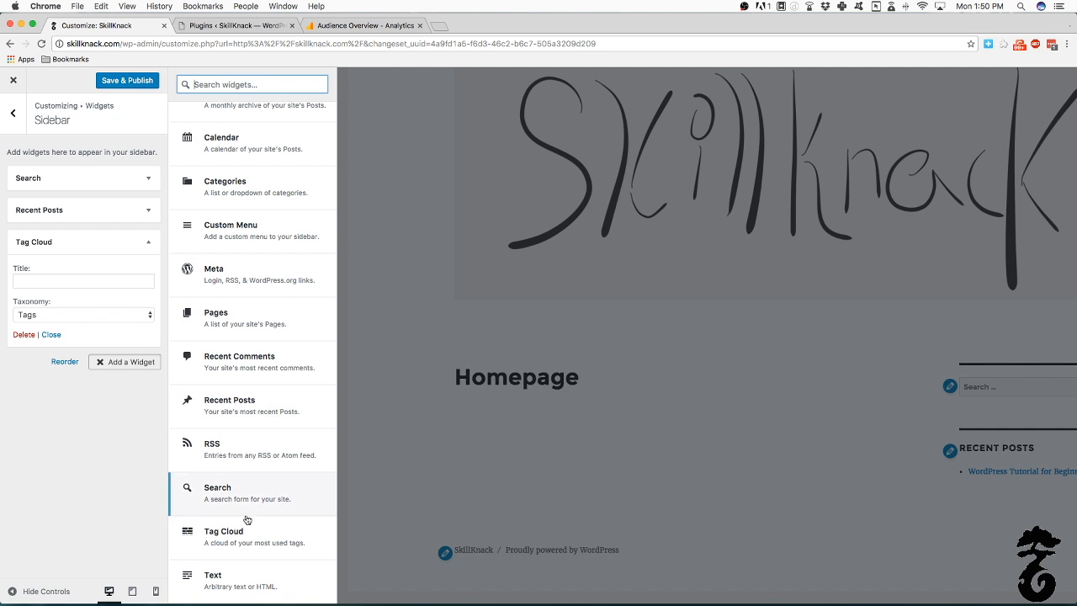
left_click(293, 583)
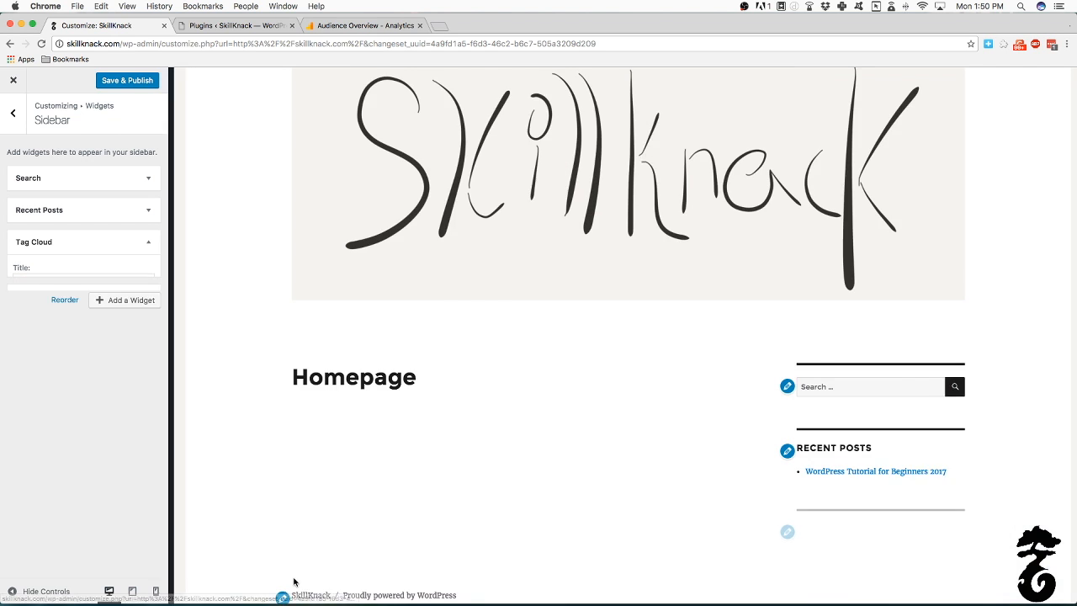
left_click(100, 360)
left_click(77, 313)
left_click(99, 380)
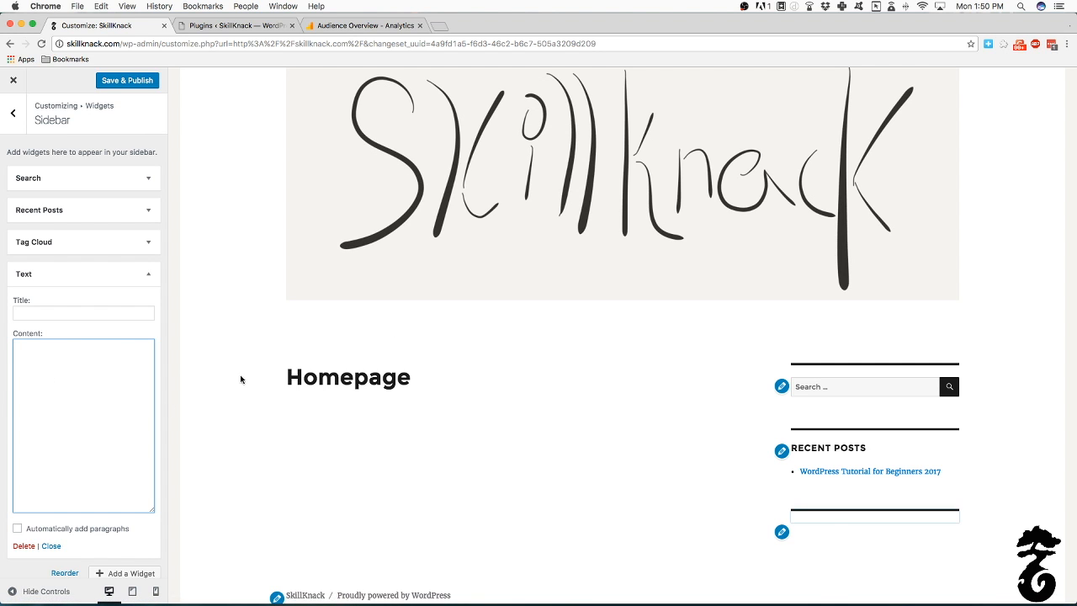
Fill in the sidebar Text widget with the content "HTML and codes go here" and the title "HTML TEXT AREA".
scroll(884, 468, "down", 1)
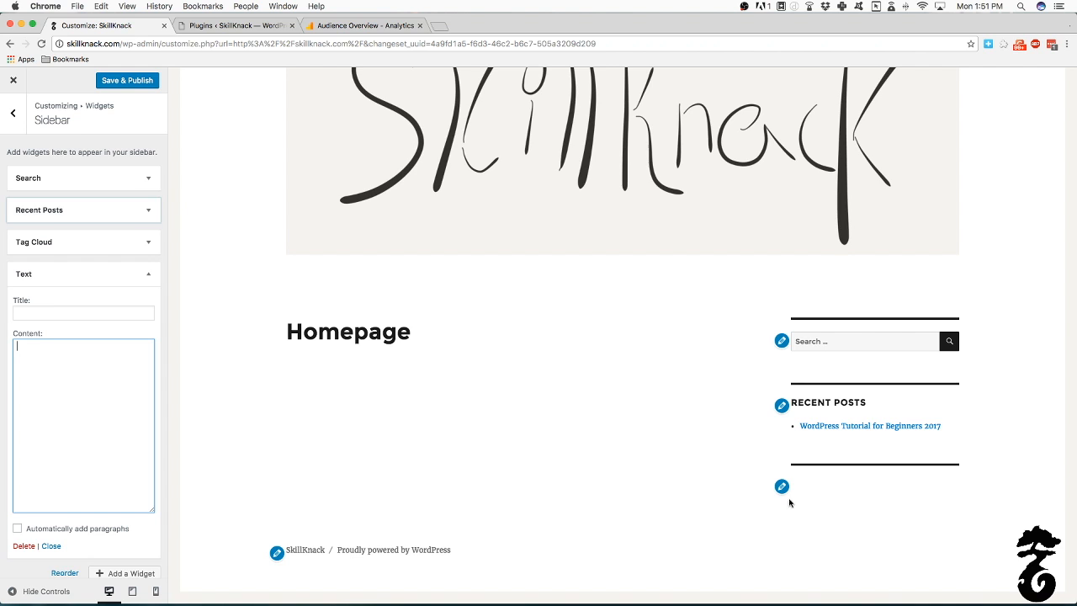
scroll(993, 510, "up", 4)
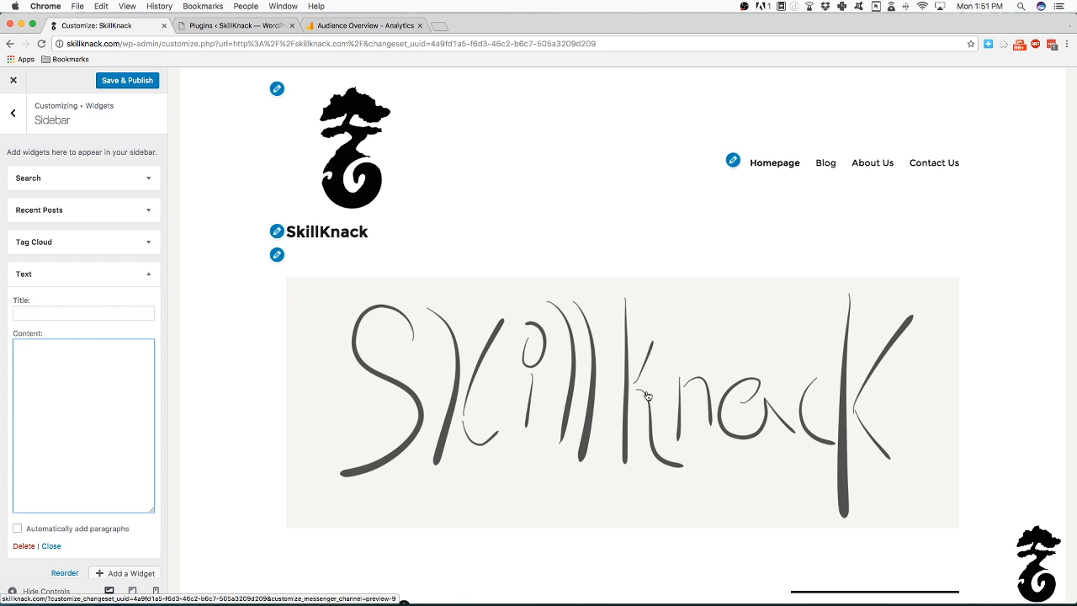
scroll(683, 398, "down", 3)
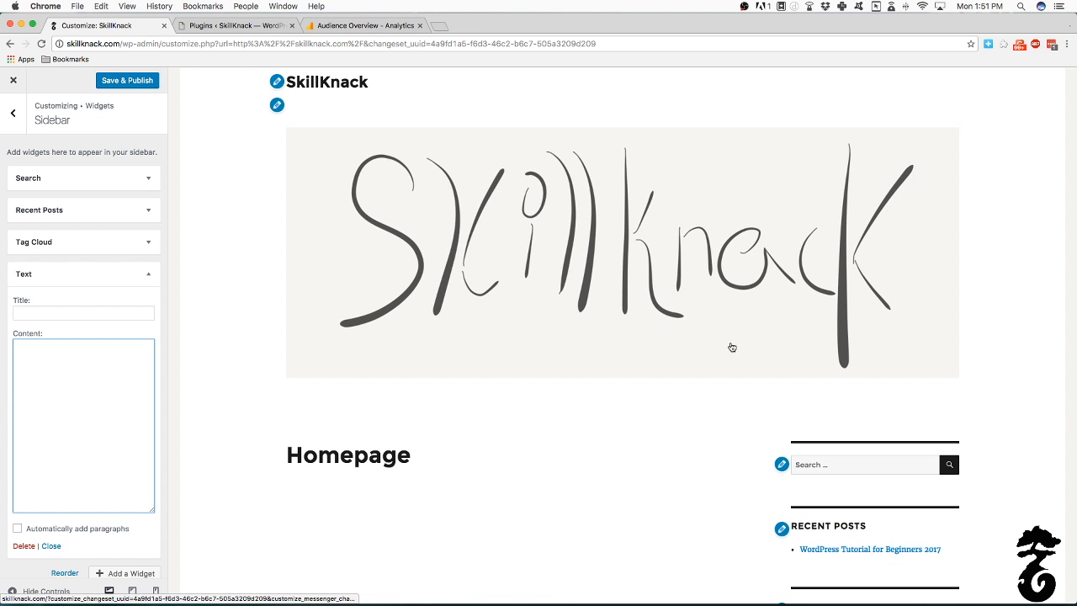
scroll(660, 424, "down", 3)
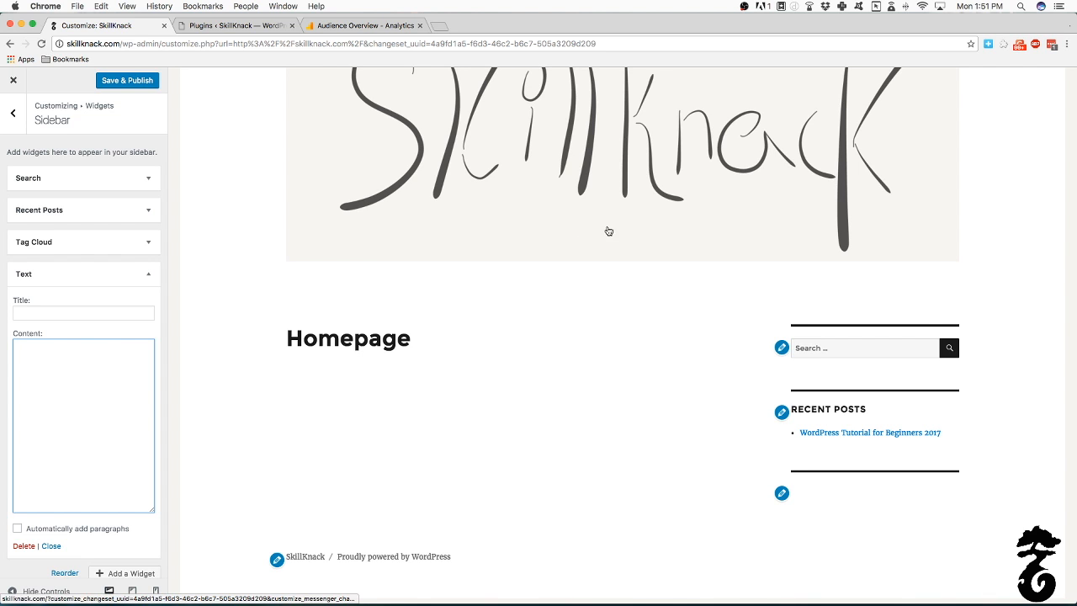
scroll(847, 447, "down", 1)
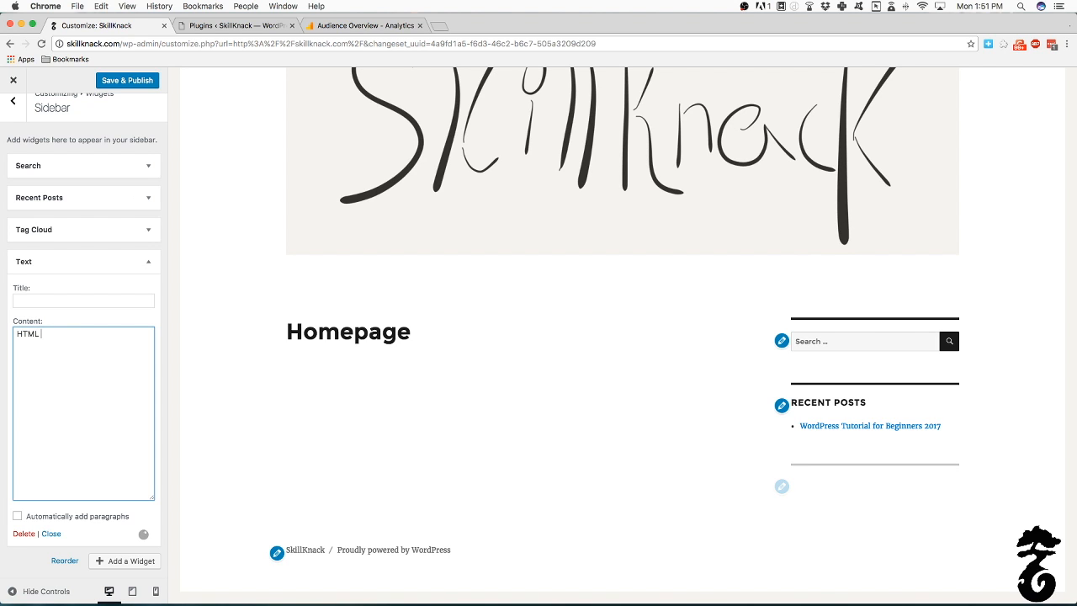
type("codes go here")
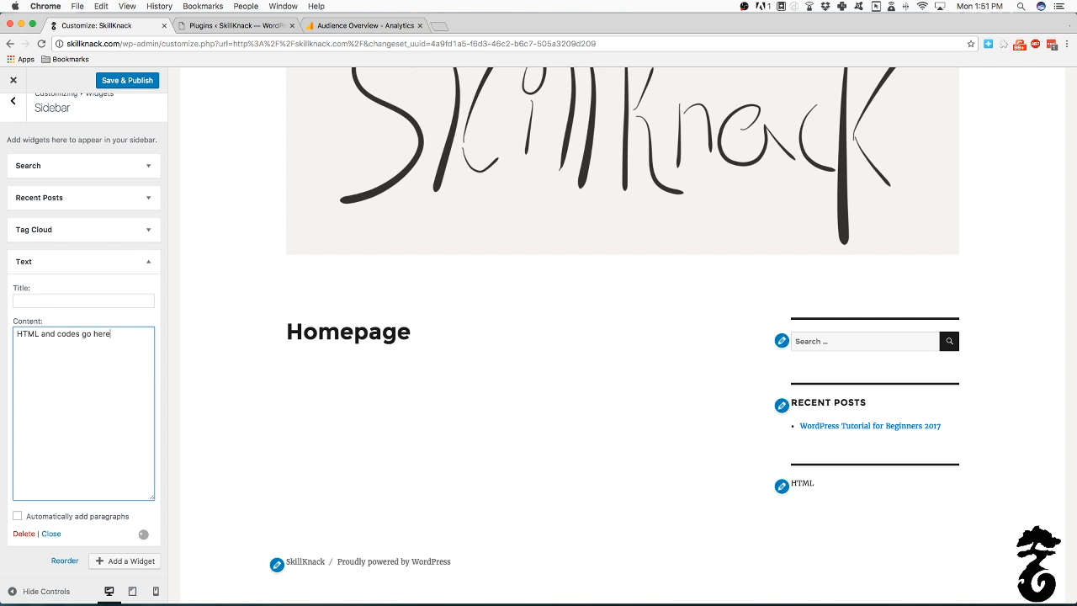
left_click(36, 301)
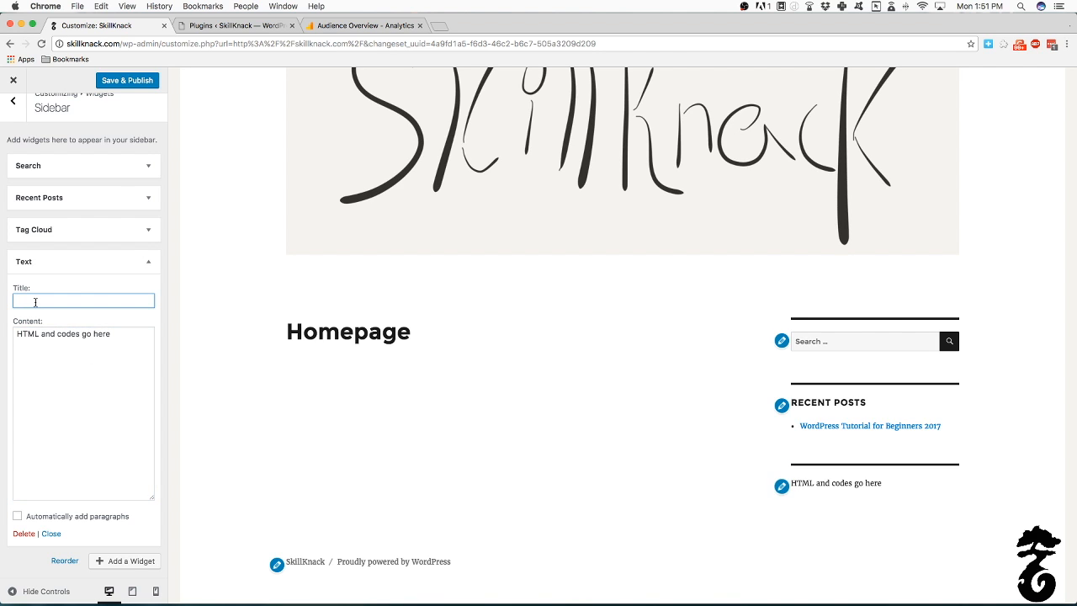
type("HTML TEXT AREA")
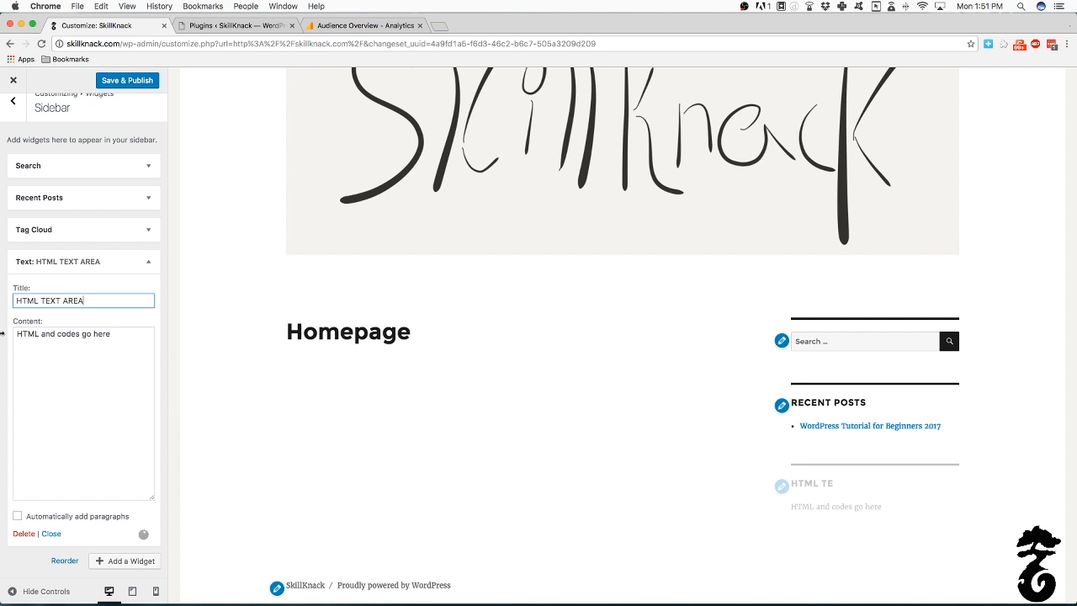
Add a Calendar widget to the Content Bottom 1 area and check its placement in the page preview.
left_click(13, 100)
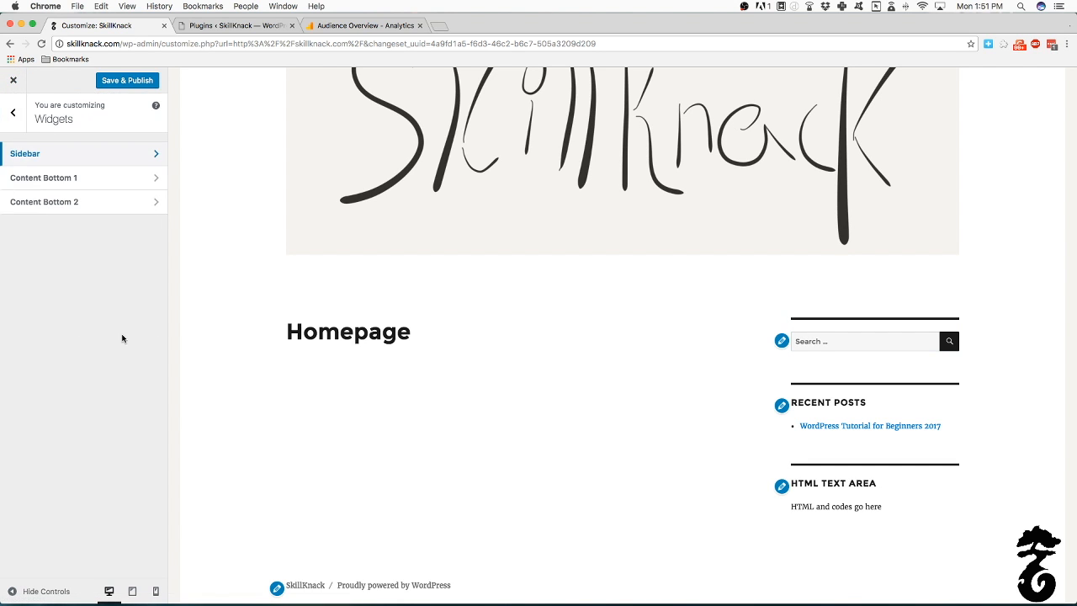
left_click(57, 180)
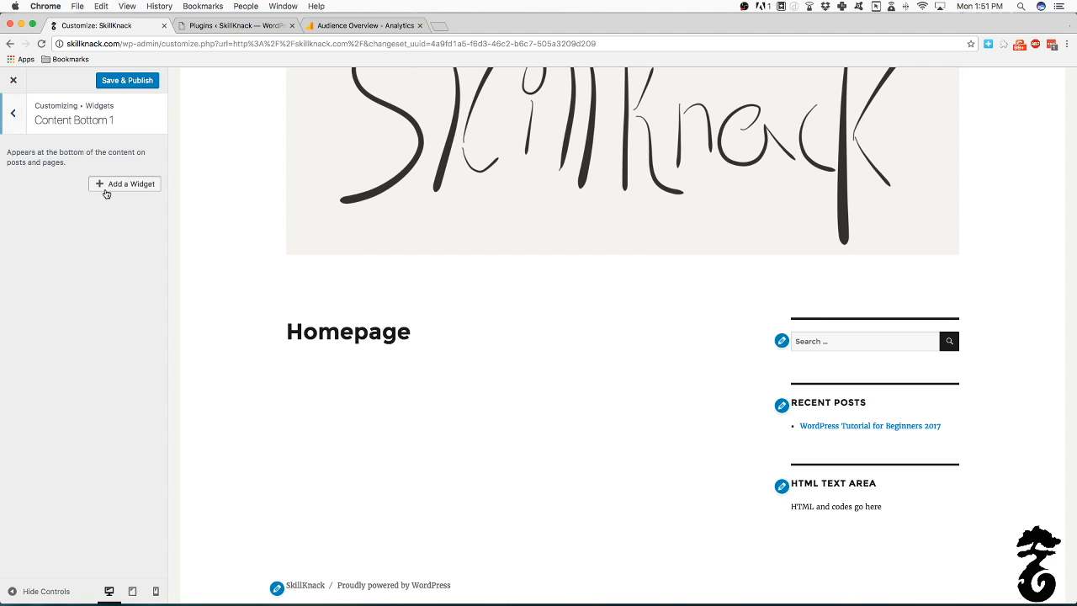
left_click(105, 188)
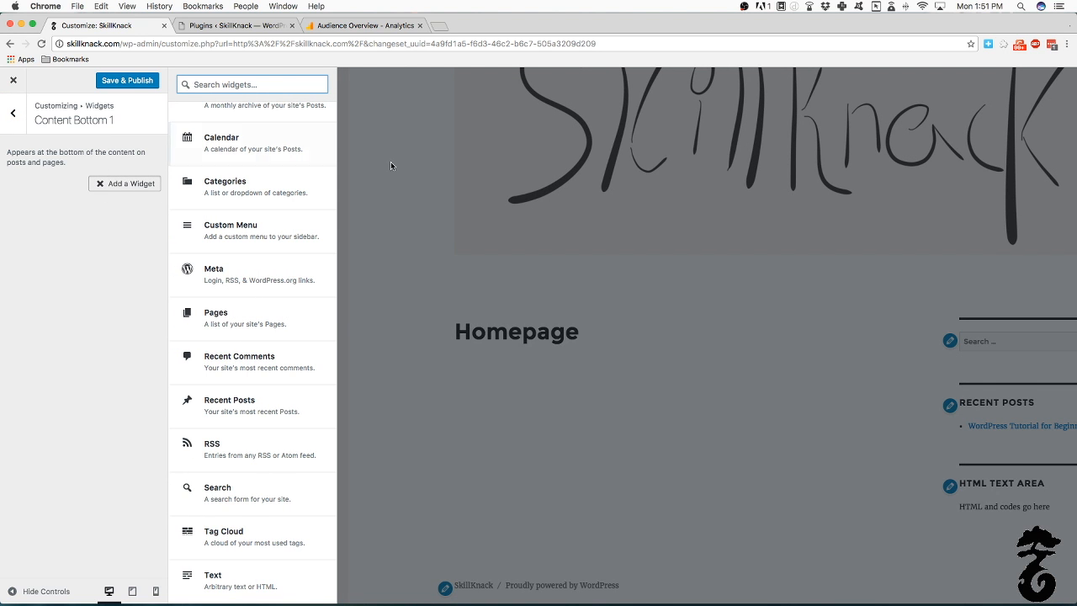
scroll(403, 168, "down", 1)
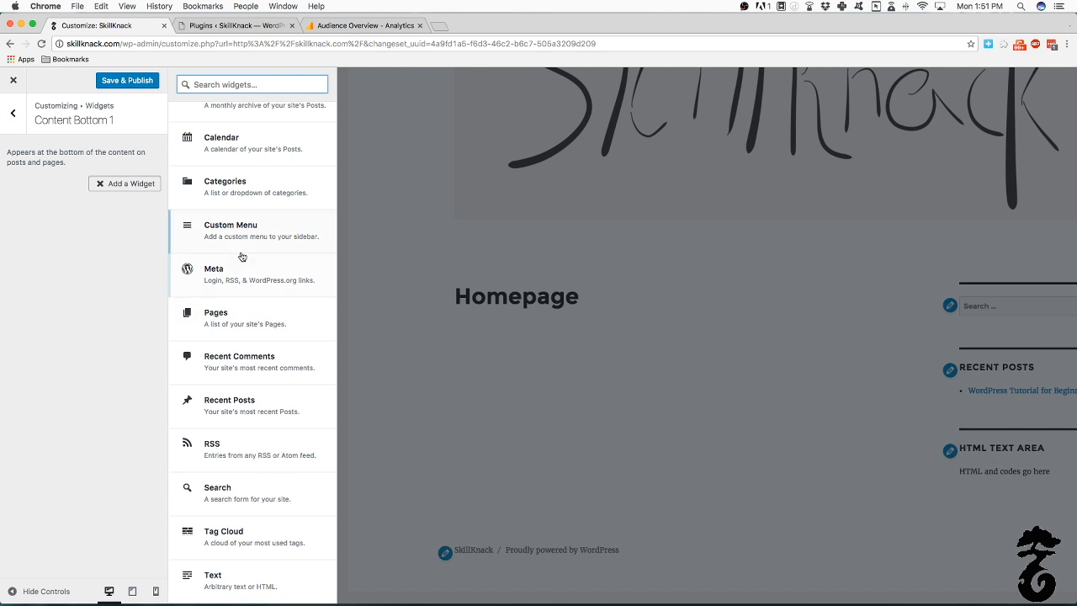
scroll(249, 147, "up", 1)
left_click(249, 144)
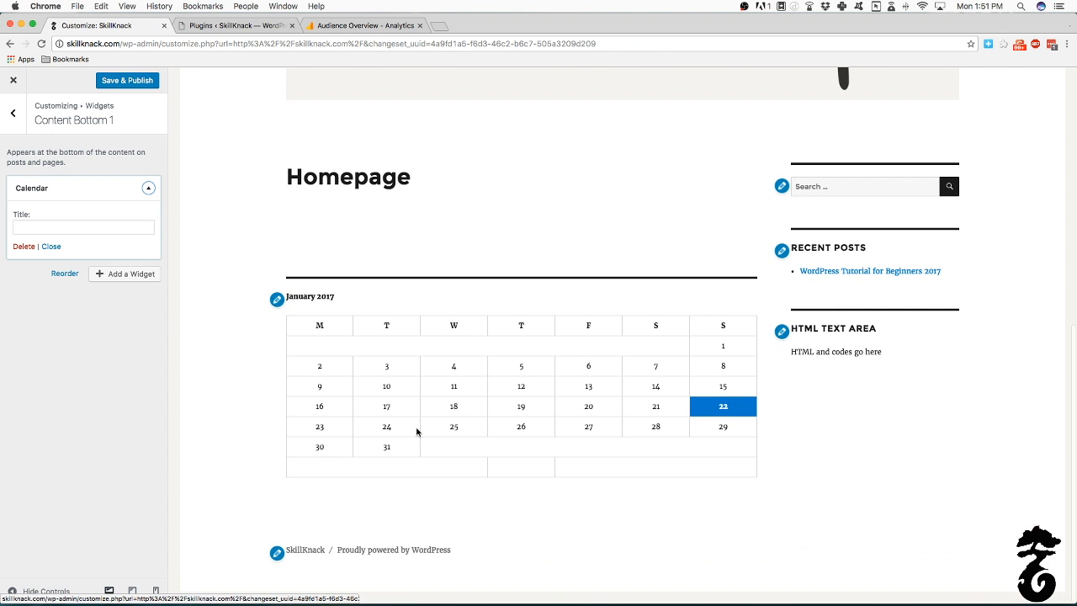
scroll(399, 310, "up", 10)
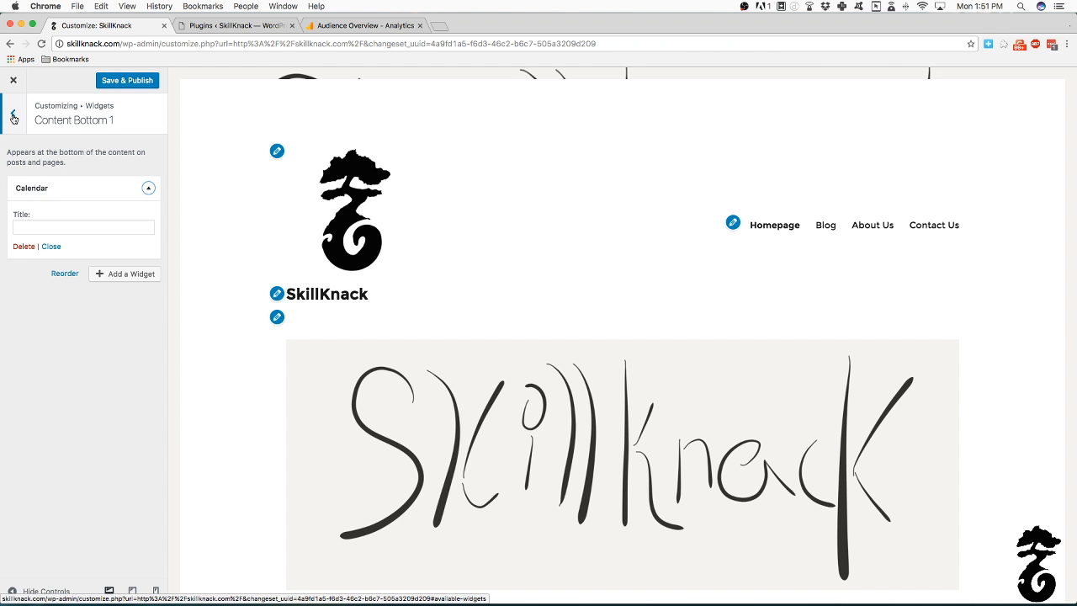
scroll(605, 491, "down", 10)
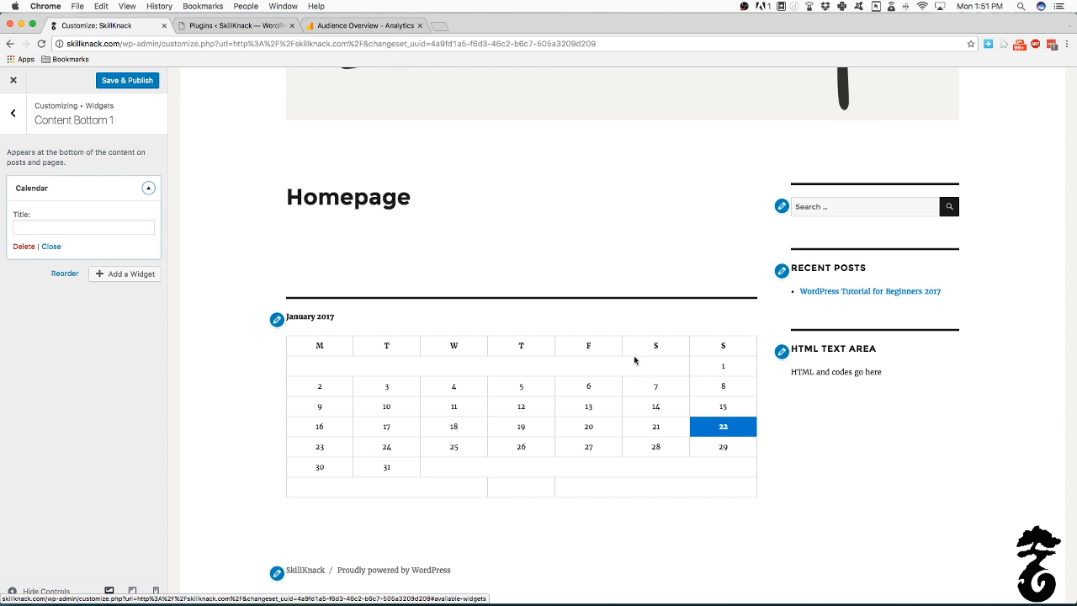
scroll(402, 116, "up", 10)
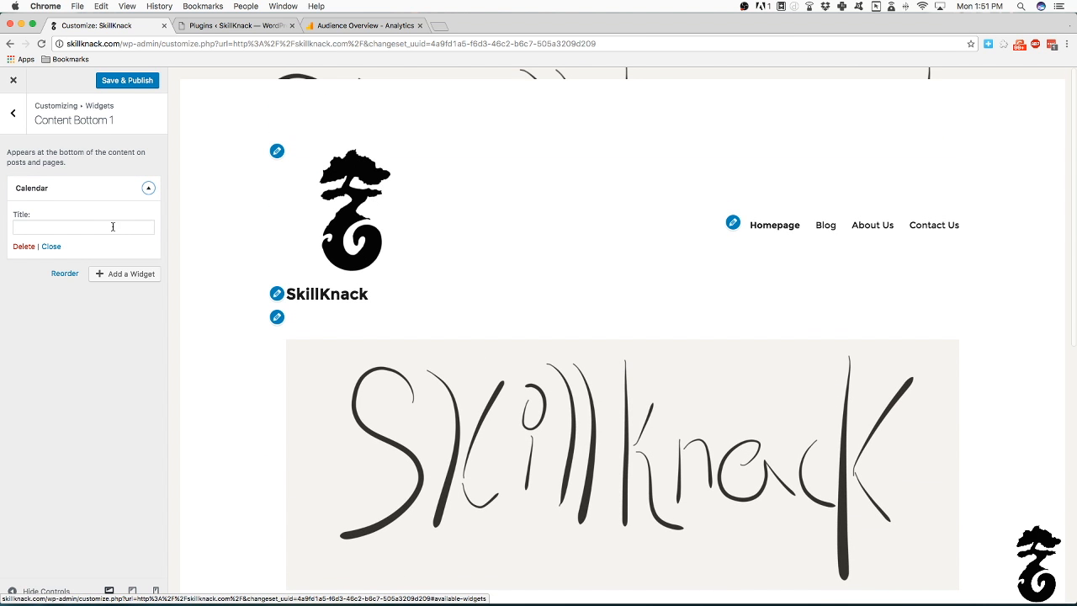
Add an Archives widget to Content Bottom 1 below the Calendar.
left_click(125, 273)
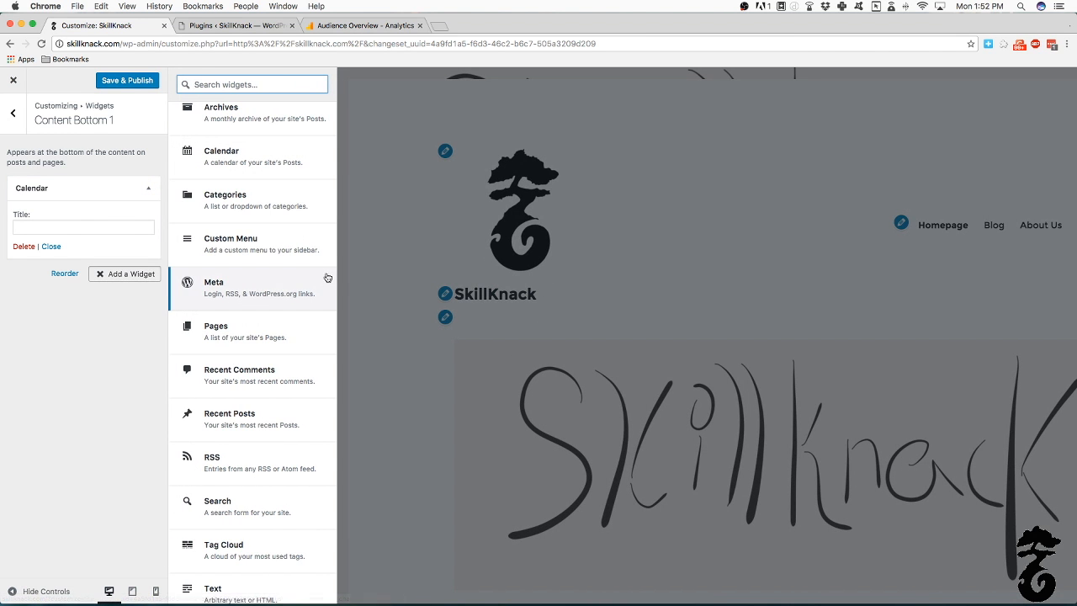
scroll(276, 202, "up", 2)
left_click(272, 183)
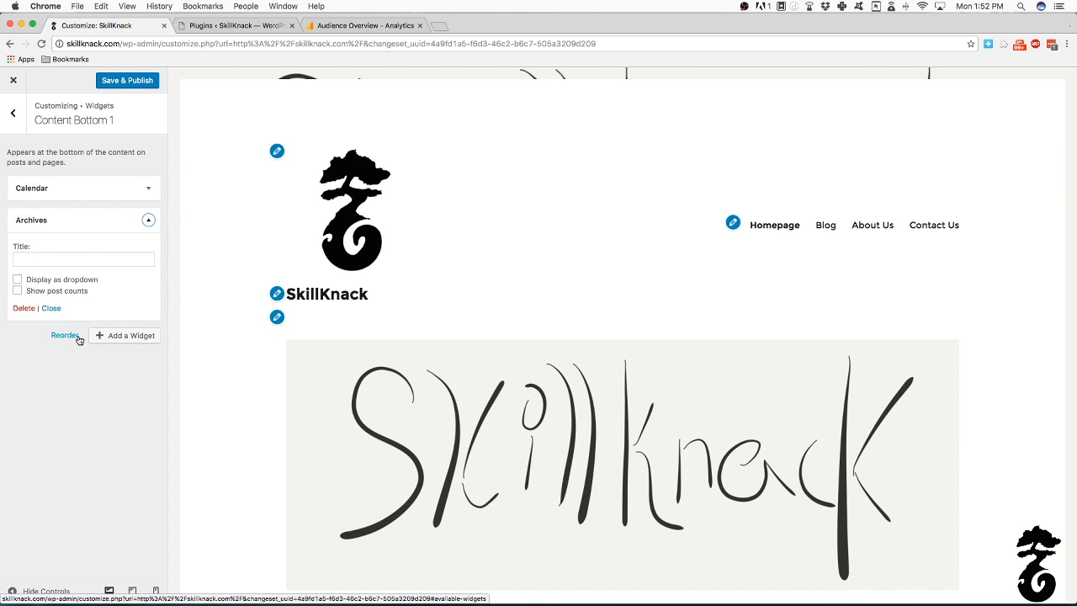
scroll(503, 314, "down", 10)
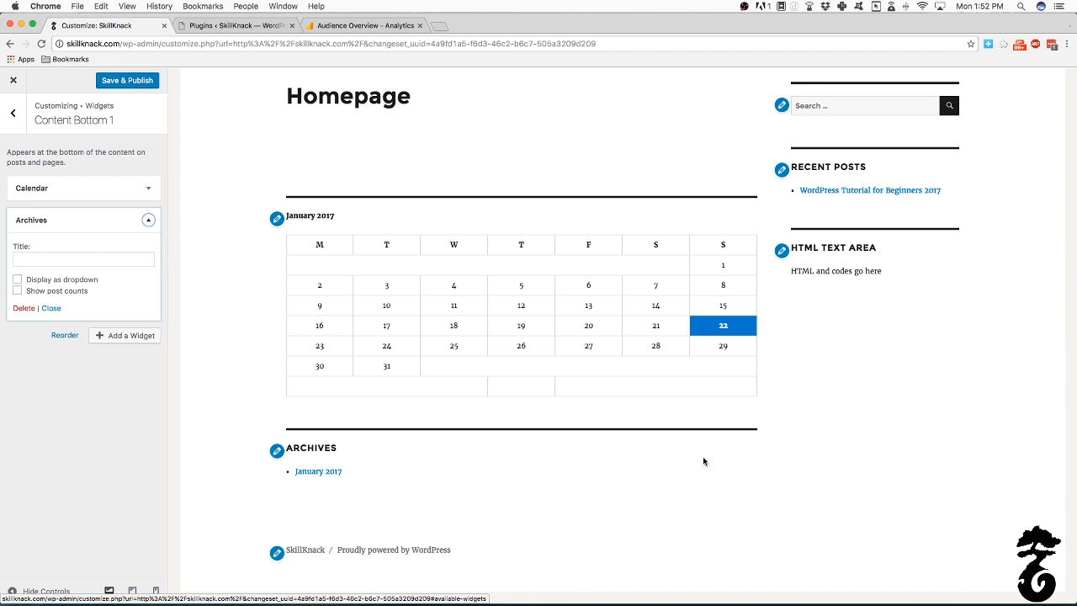
Add a Recent Comments widget to the Content Bottom 2 area and check it in the preview.
left_click(22, 122)
left_click(84, 202)
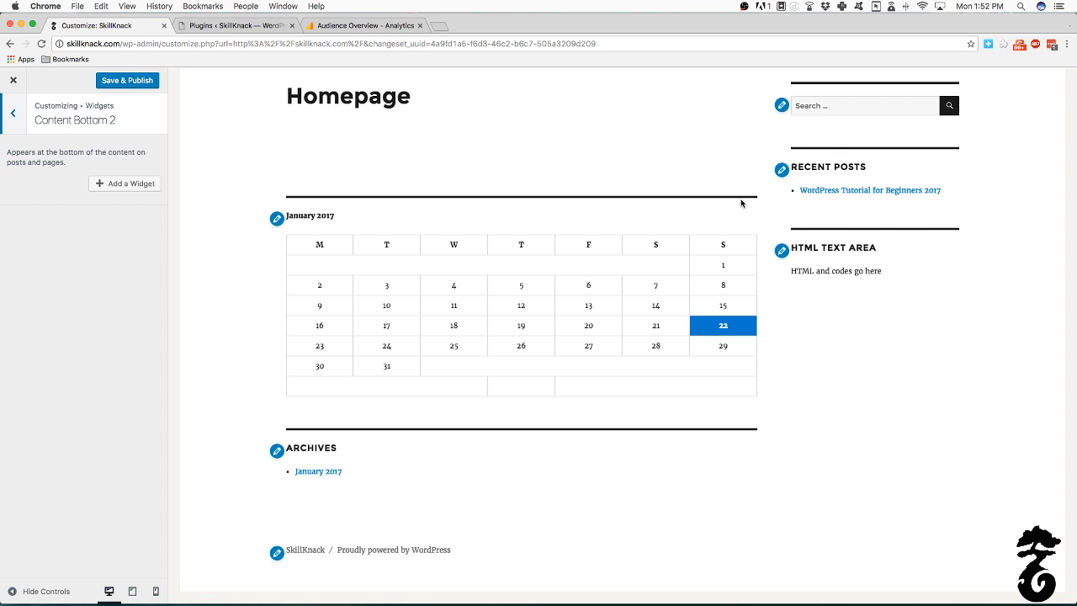
left_click(130, 184)
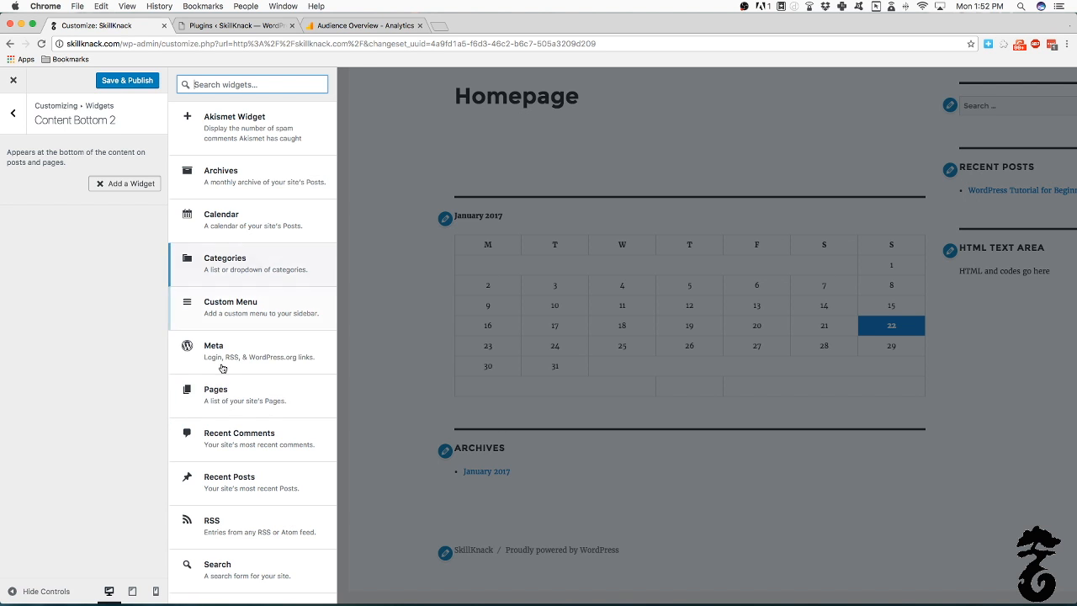
scroll(283, 413, "down", 3)
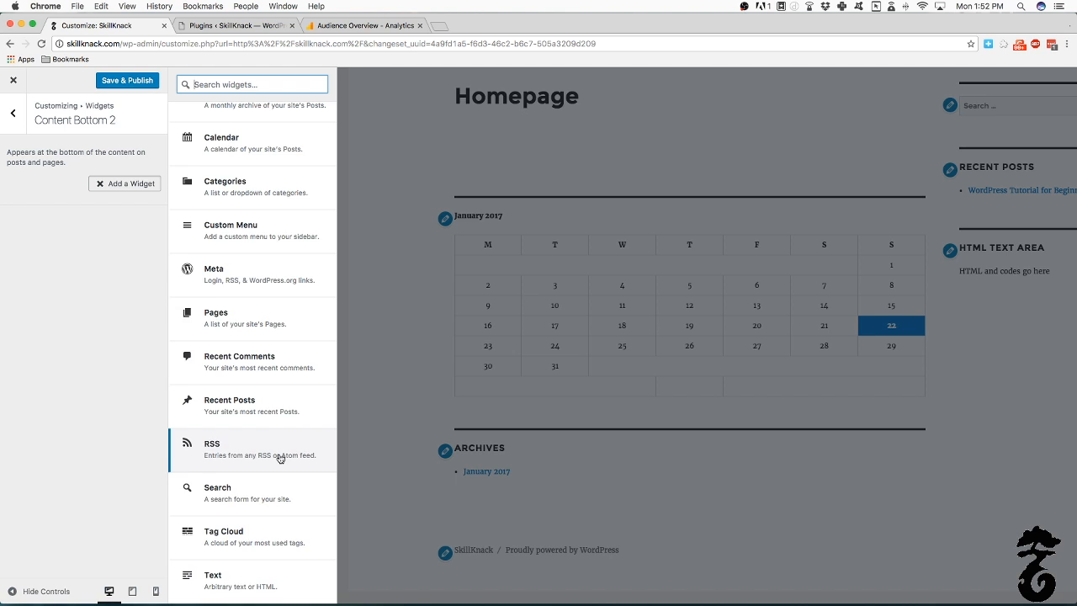
scroll(280, 458, "up", 3)
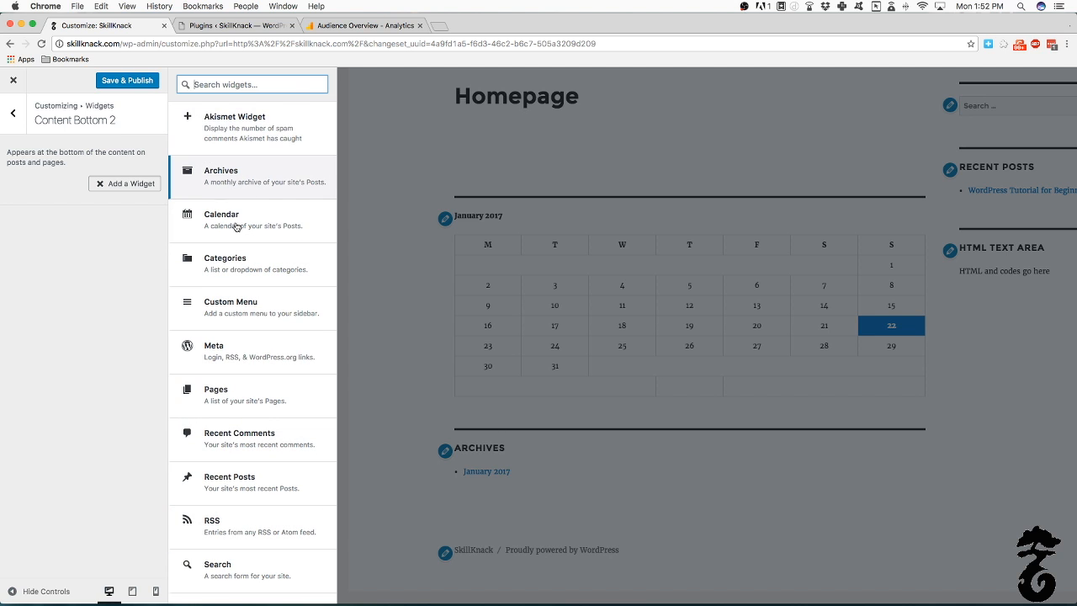
left_click(258, 439)
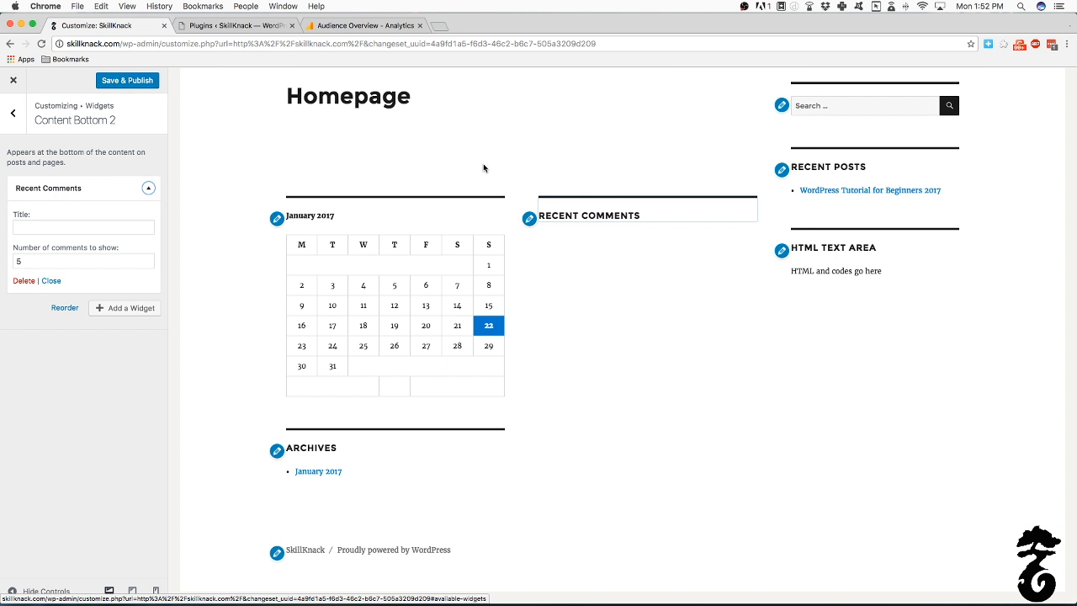
scroll(530, 300, "up", 10)
scroll(532, 300, "down", 5)
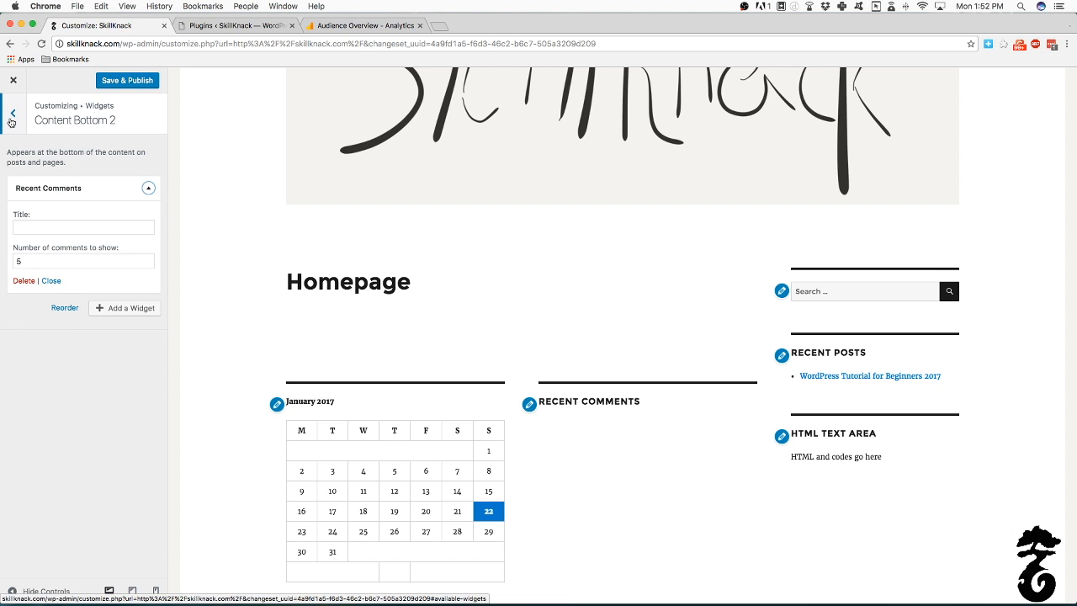
Leave the widget settings, review the homepage preview and open the Static Front Page settings.
left_click(11, 118)
left_click(11, 118)
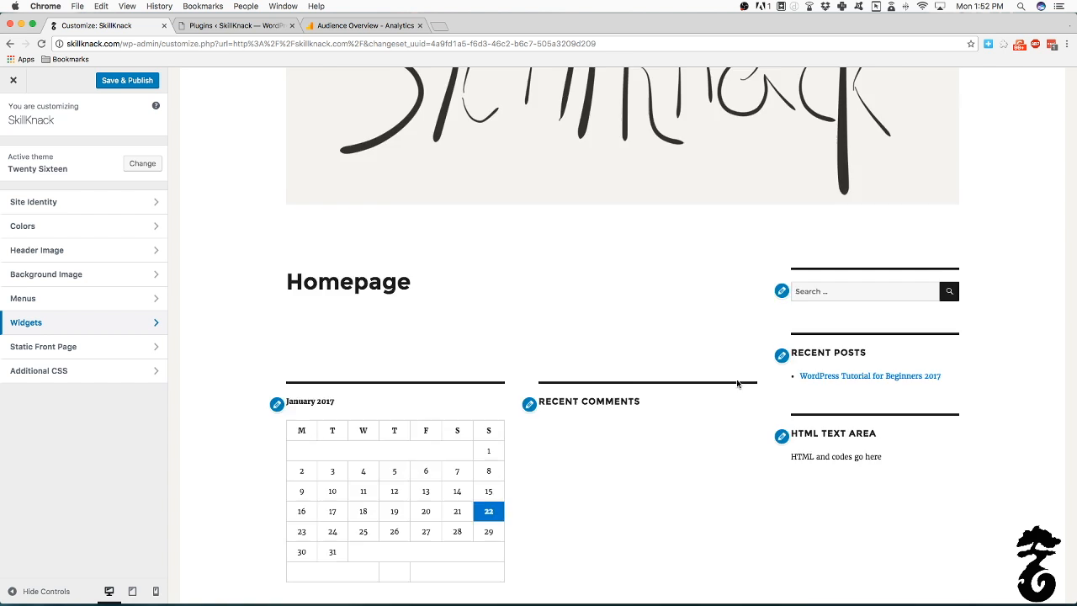
scroll(737, 383, "up", 5)
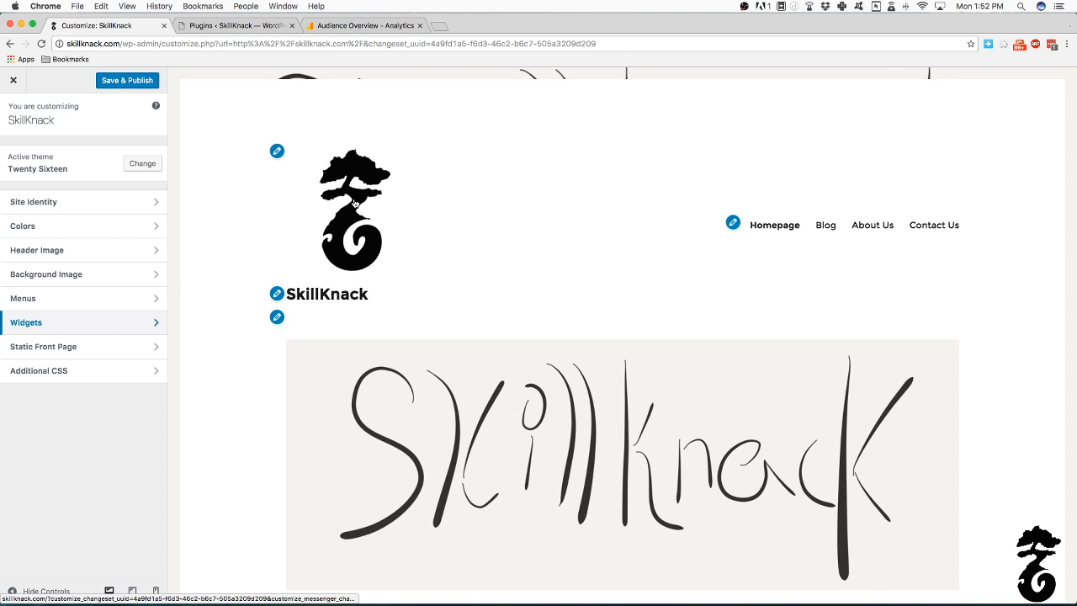
scroll(527, 293, "down", 5)
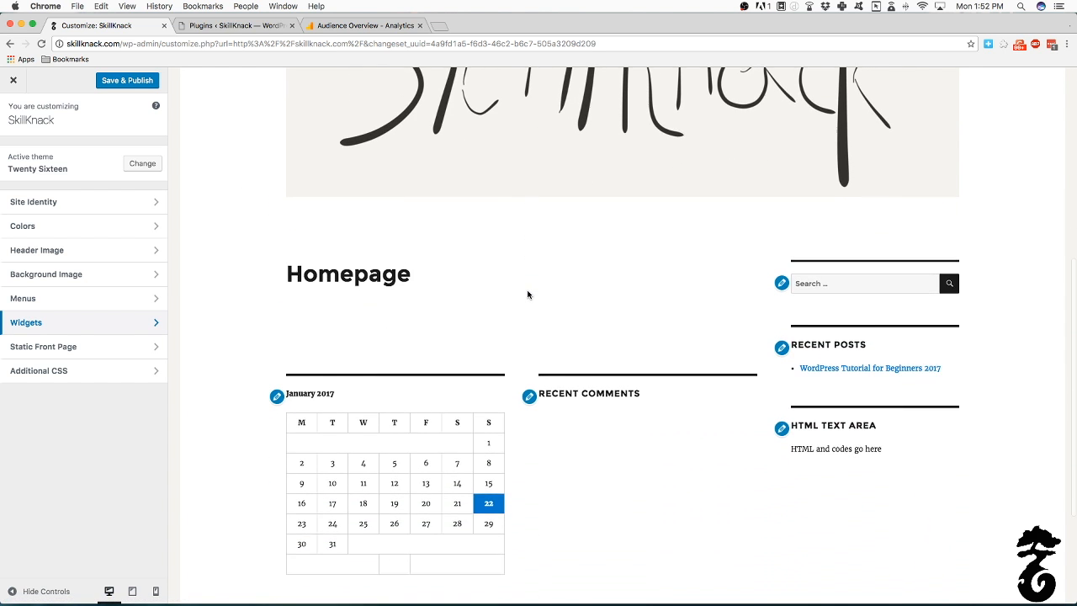
scroll(528, 293, "down", 1)
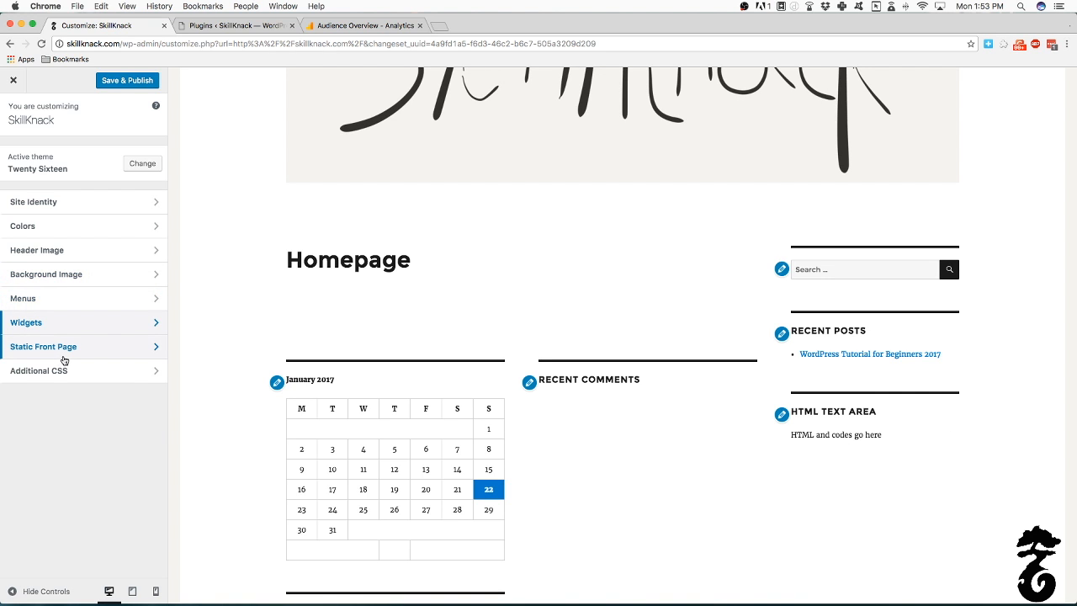
left_click(64, 360)
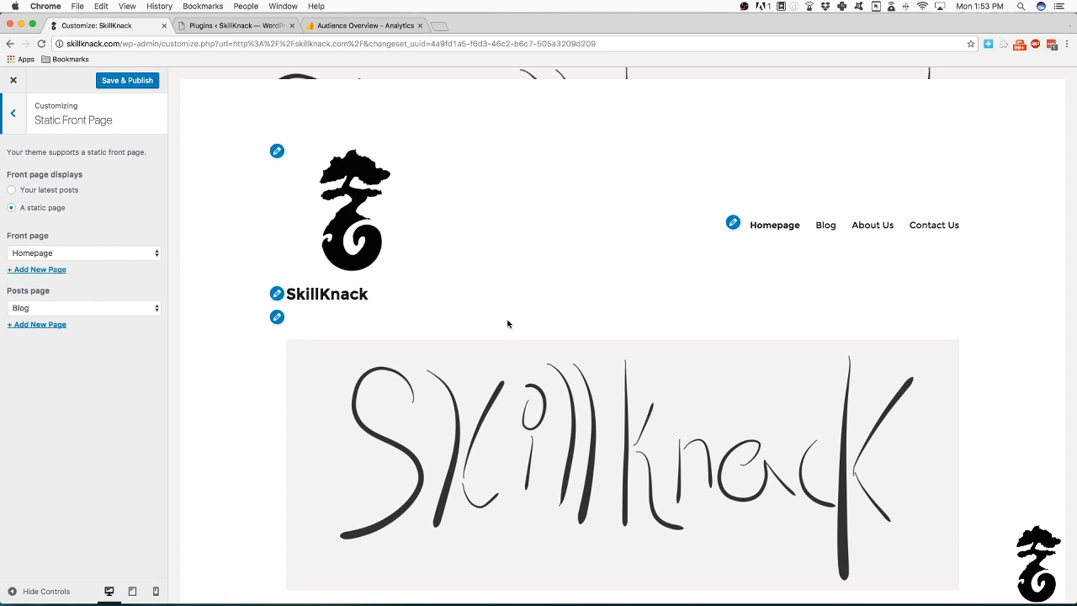
Try displaying the latest posts on the front page, and switch it back to a static page.
left_click(12, 192)
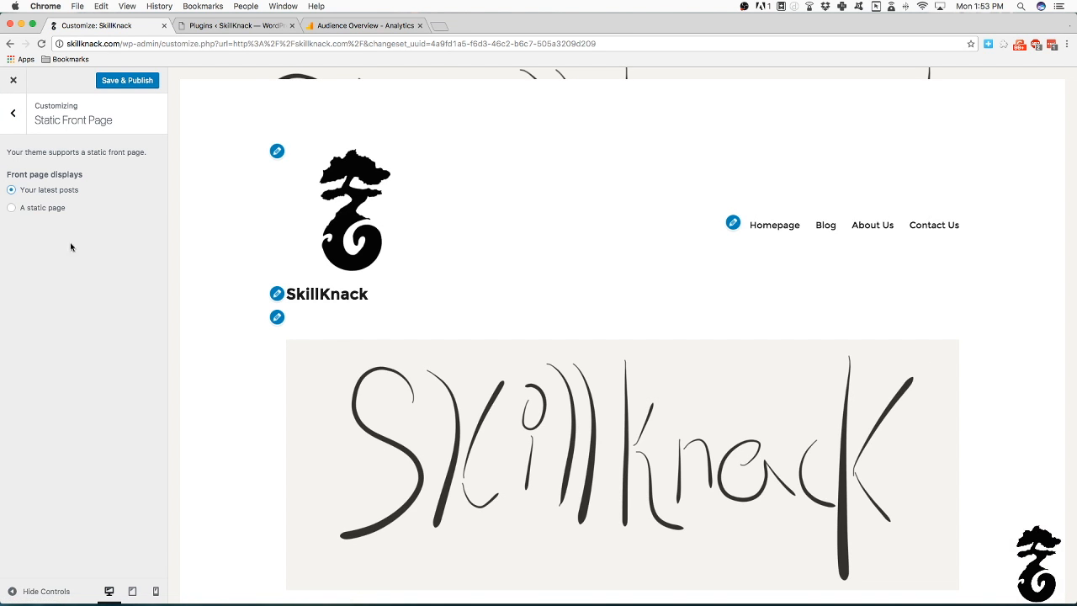
scroll(454, 236, "down", 5)
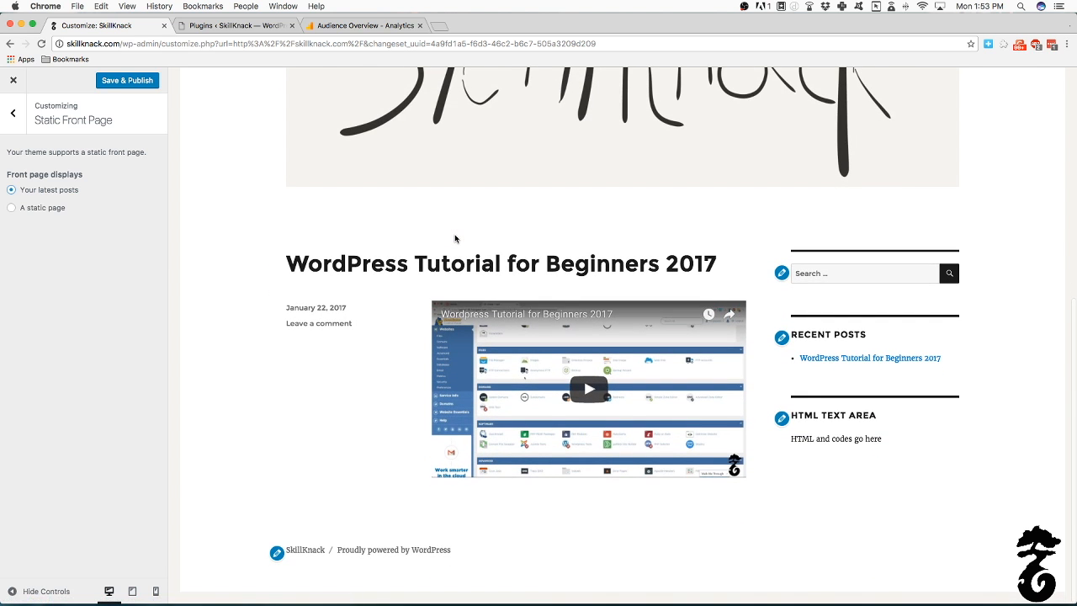
left_click(61, 214)
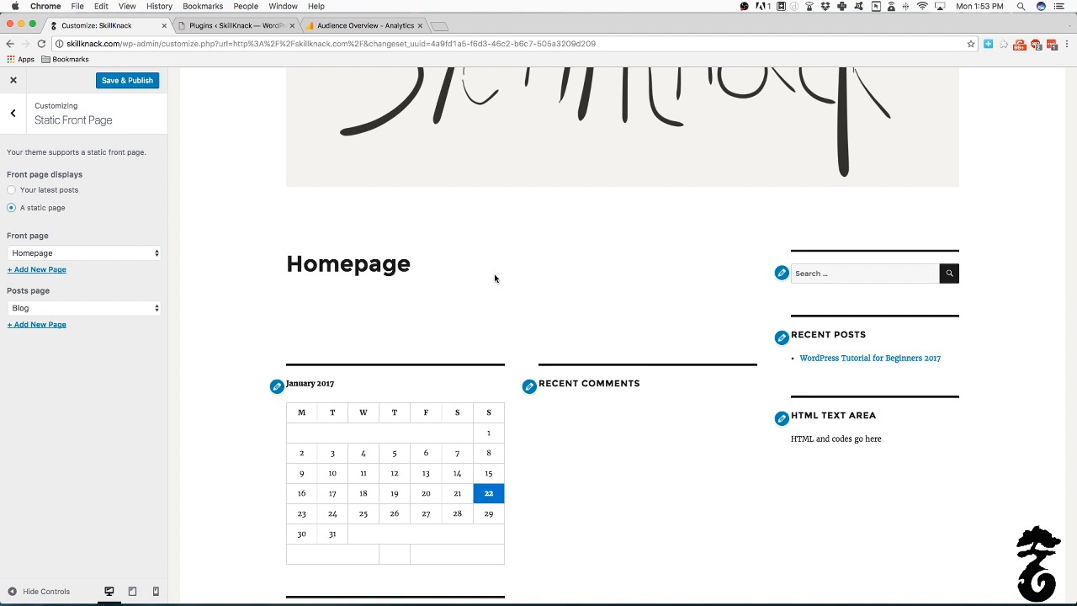
Check the Blog page with its post in the site preview, and return the preview to the Homepage.
scroll(494, 279, "up", 10)
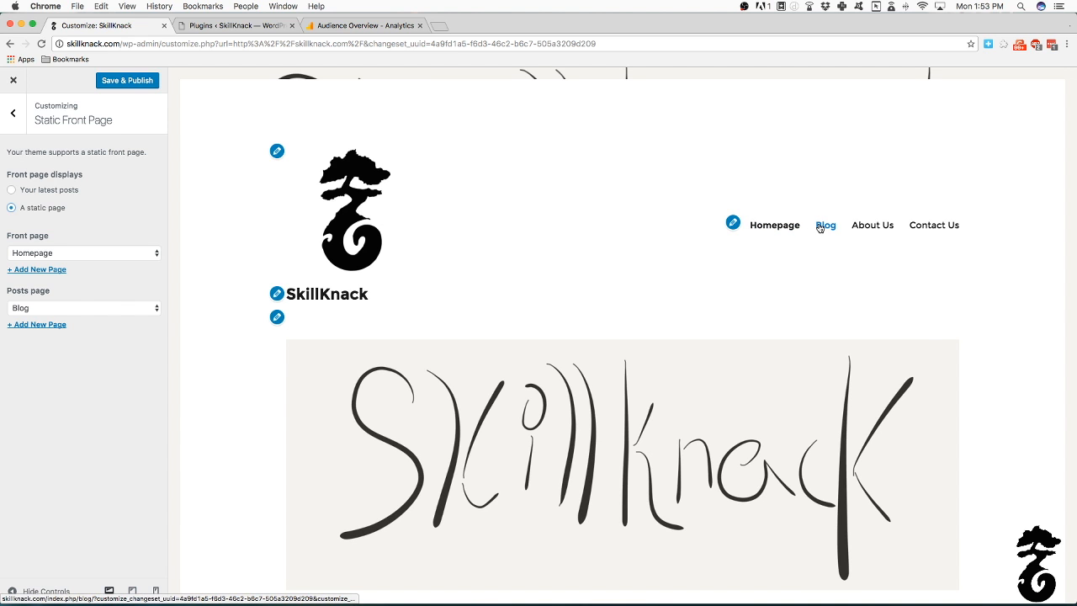
left_click(823, 225)
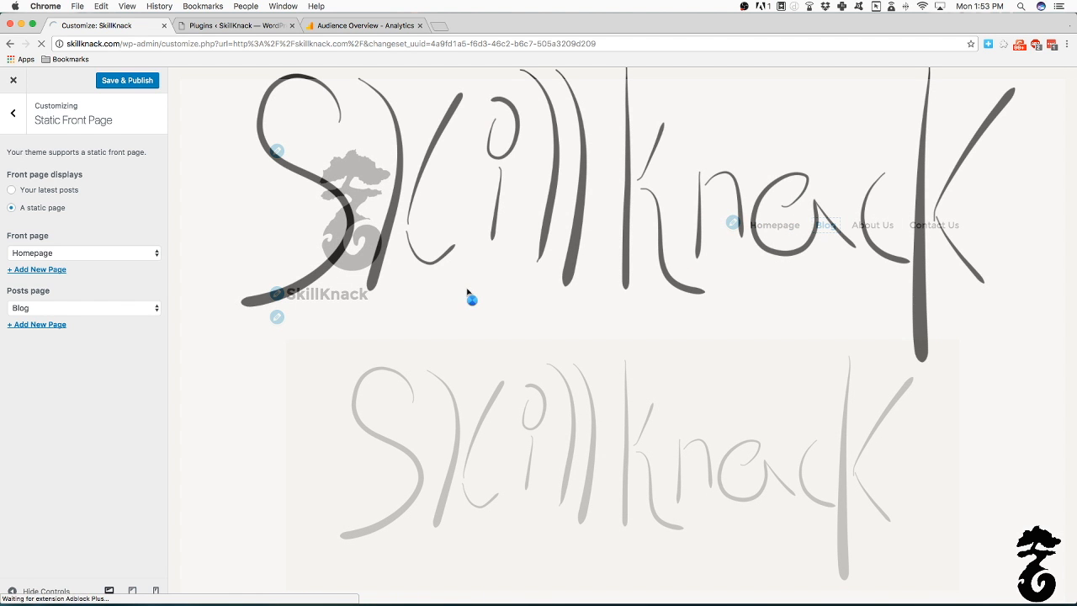
scroll(469, 298, "down", 5)
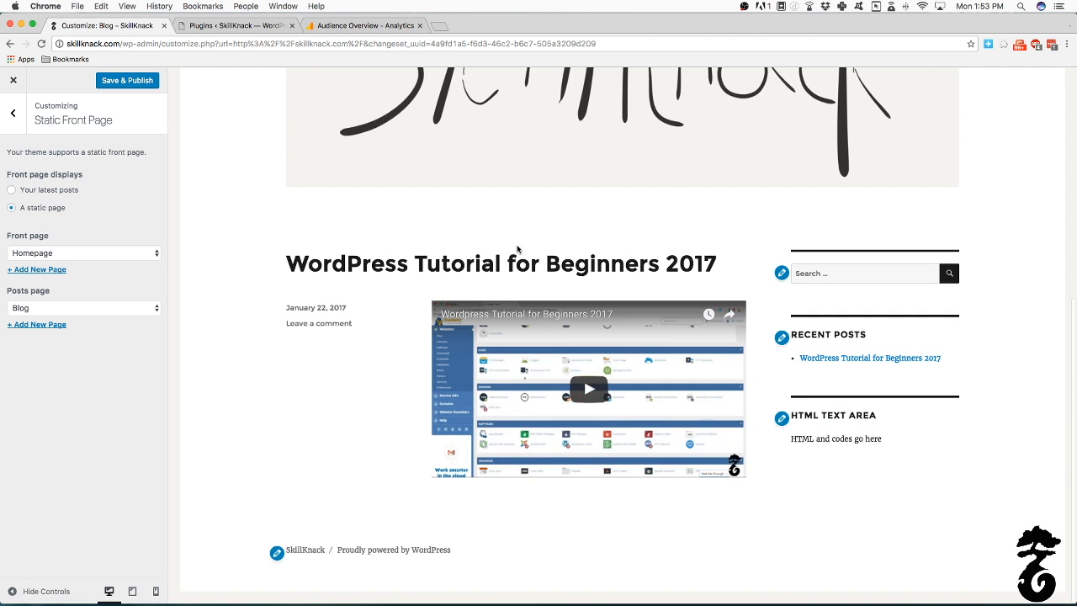
scroll(782, 310, "up", 5)
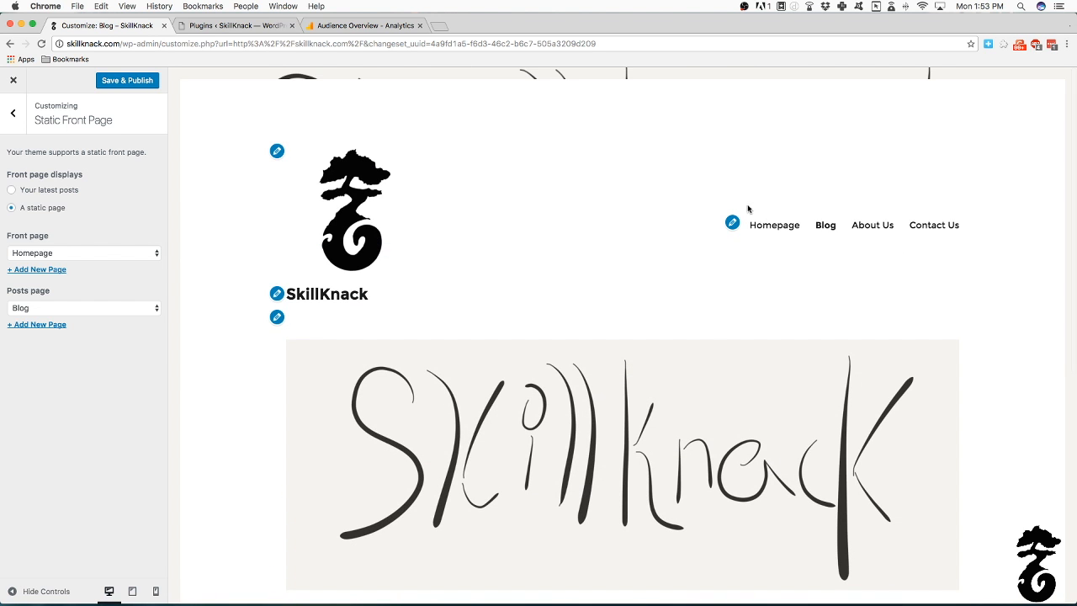
left_click(757, 224)
Leave the static front page settings, look at the Additional CSS section alongside the homepage preview, and return to the customization overview.
left_click(12, 112)
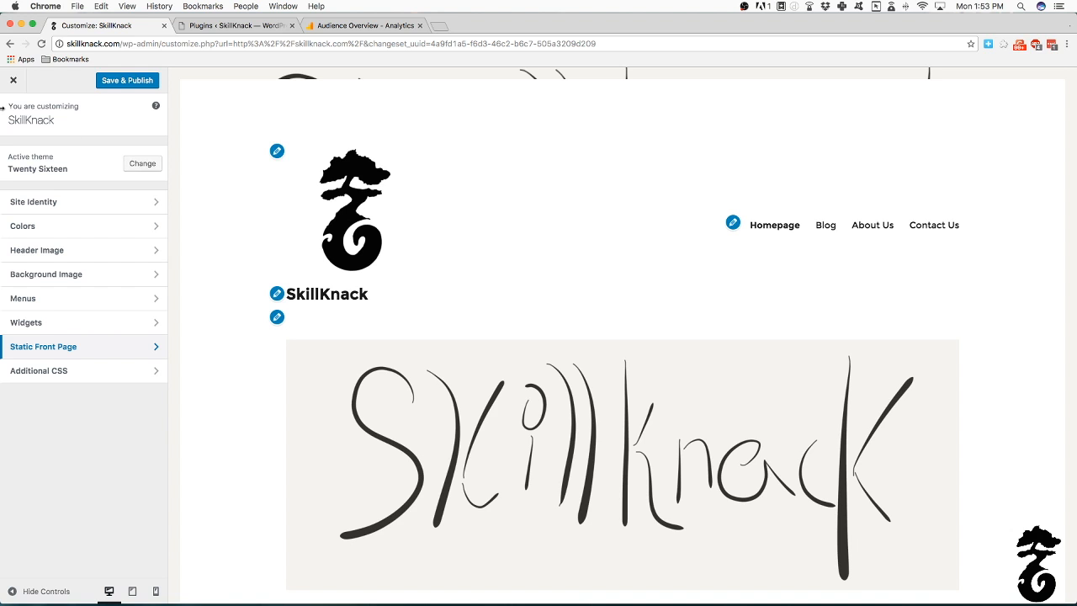
left_click(117, 370)
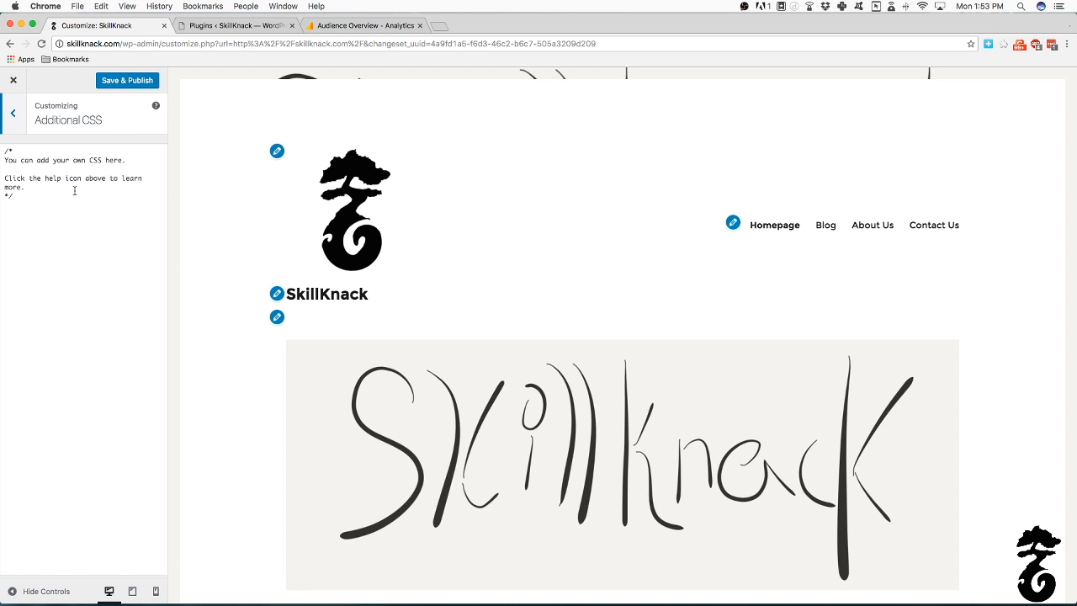
left_click(13, 112)
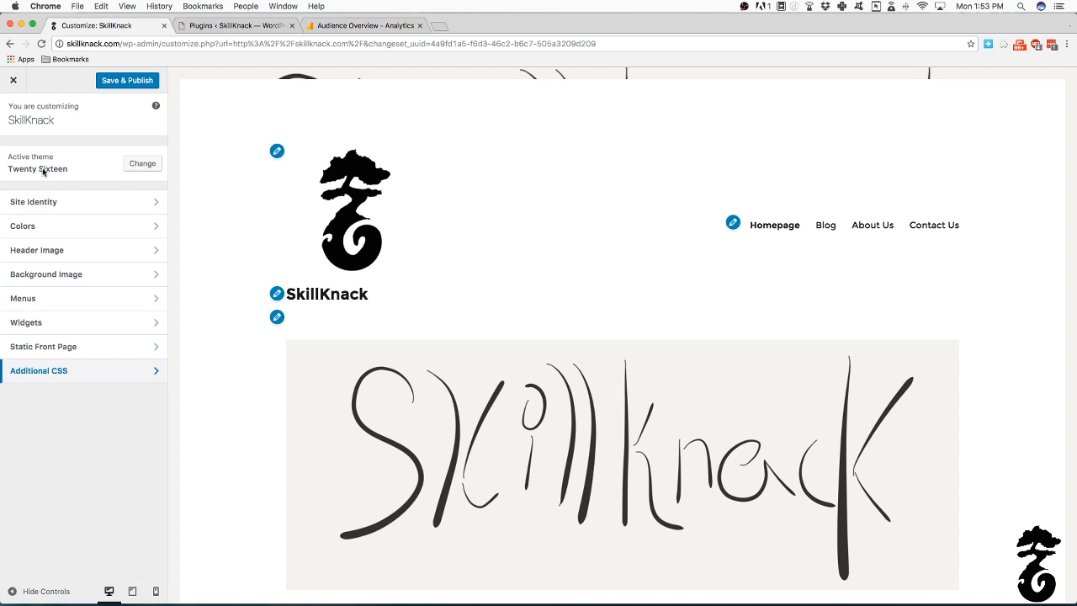
left_click(49, 372)
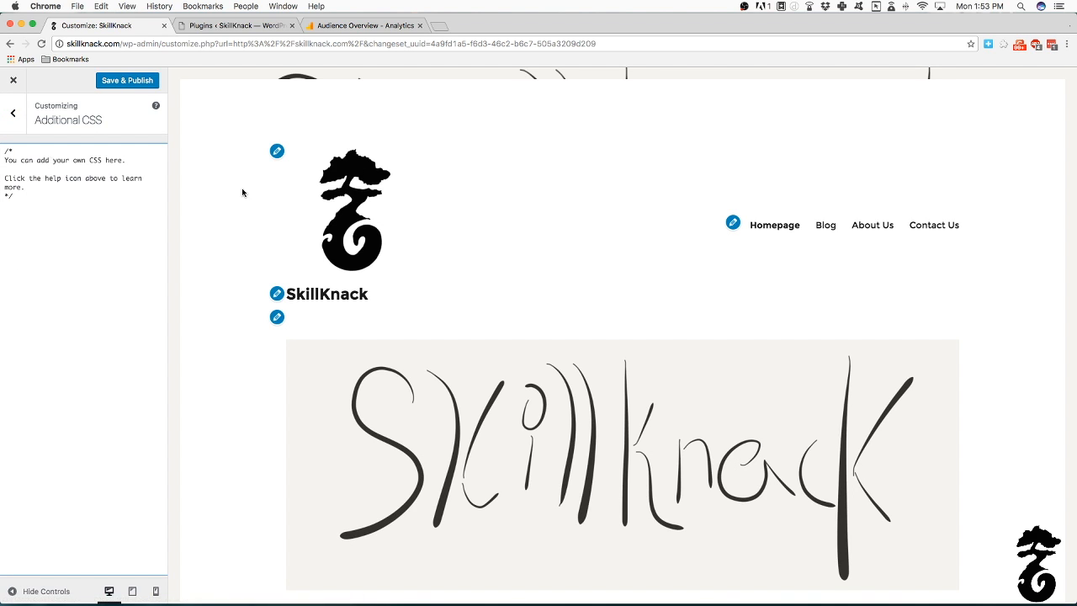
scroll(240, 192, "down", 5)
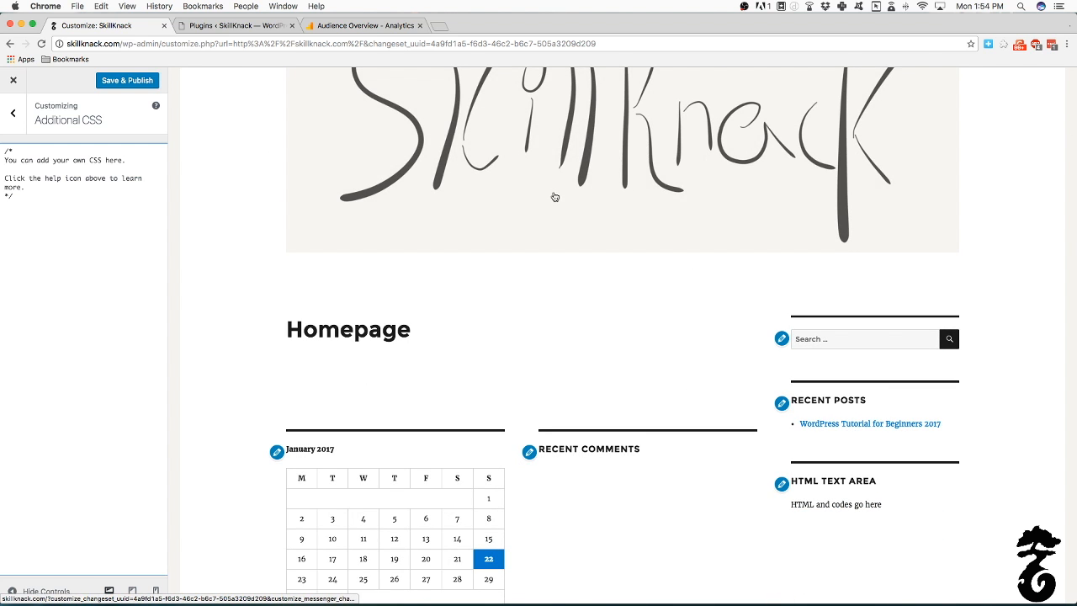
scroll(555, 194, "down", 3)
scroll(573, 225, "up", 3)
scroll(574, 231, "up", 4)
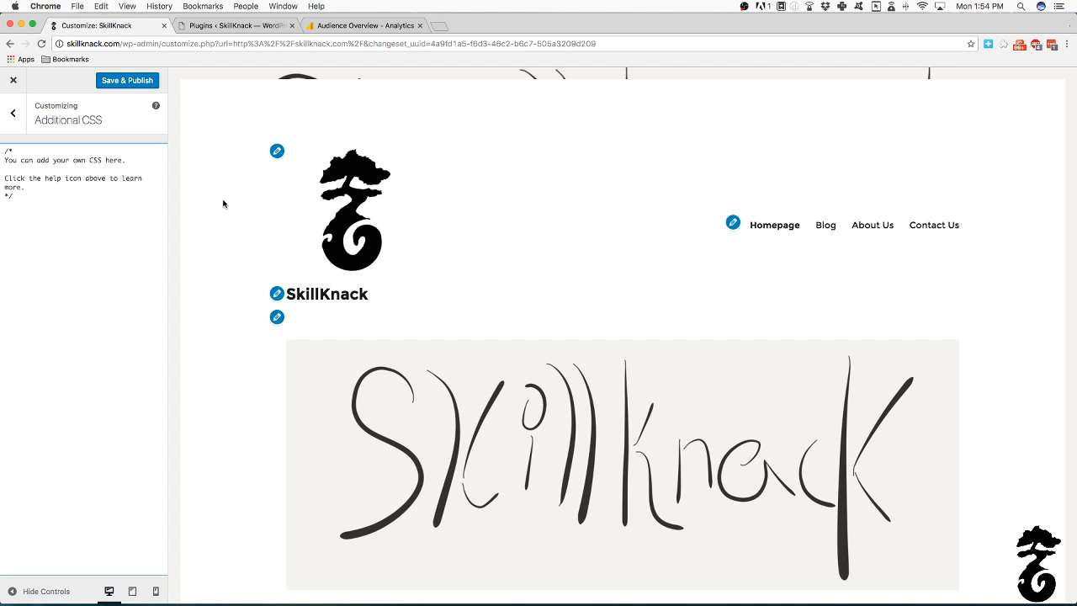
left_click(18, 113)
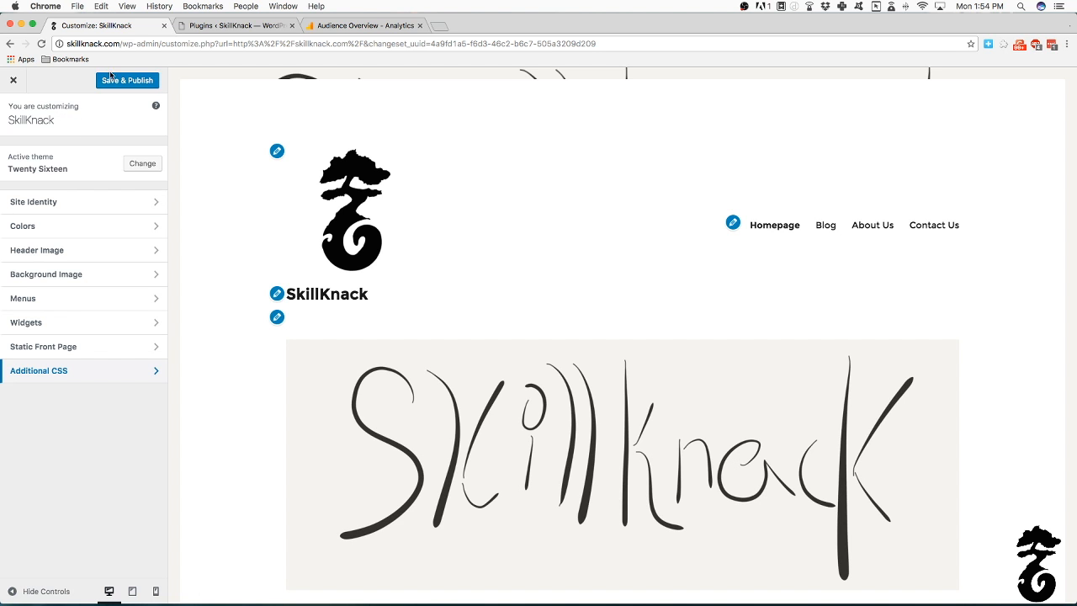
Review the homepage preview, save and publish the theme customizations, and close the Customizer.
scroll(889, 337, "down", 10)
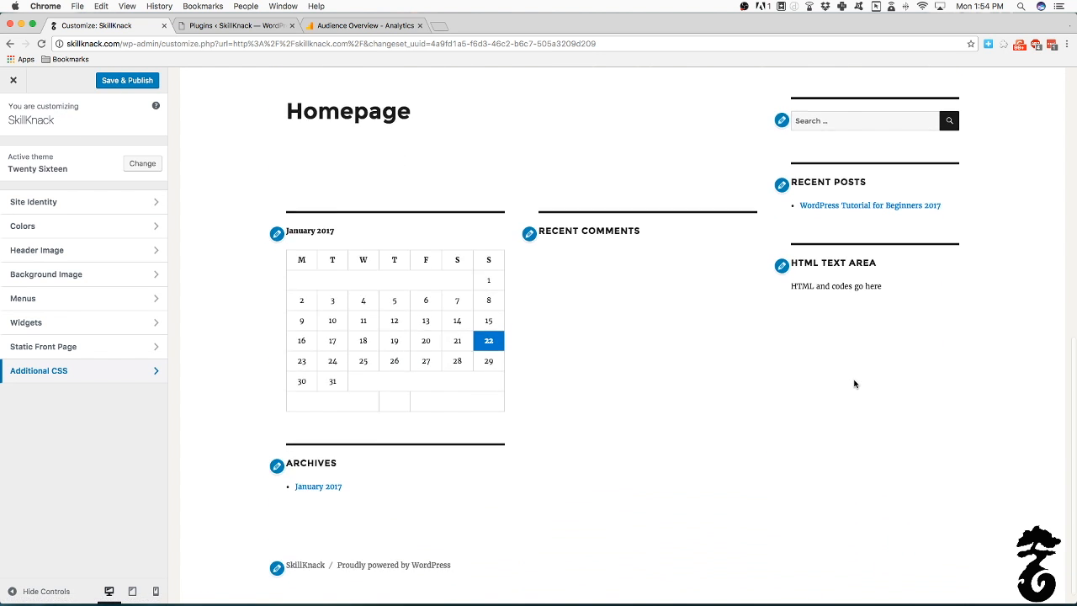
scroll(808, 402, "down", 5)
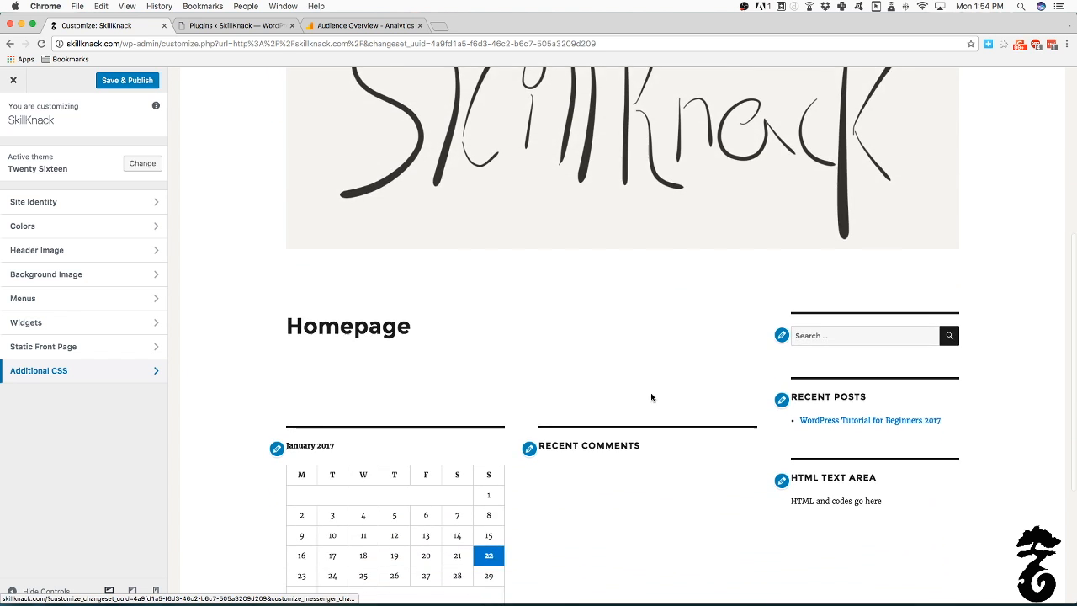
scroll(698, 395, "down", 1)
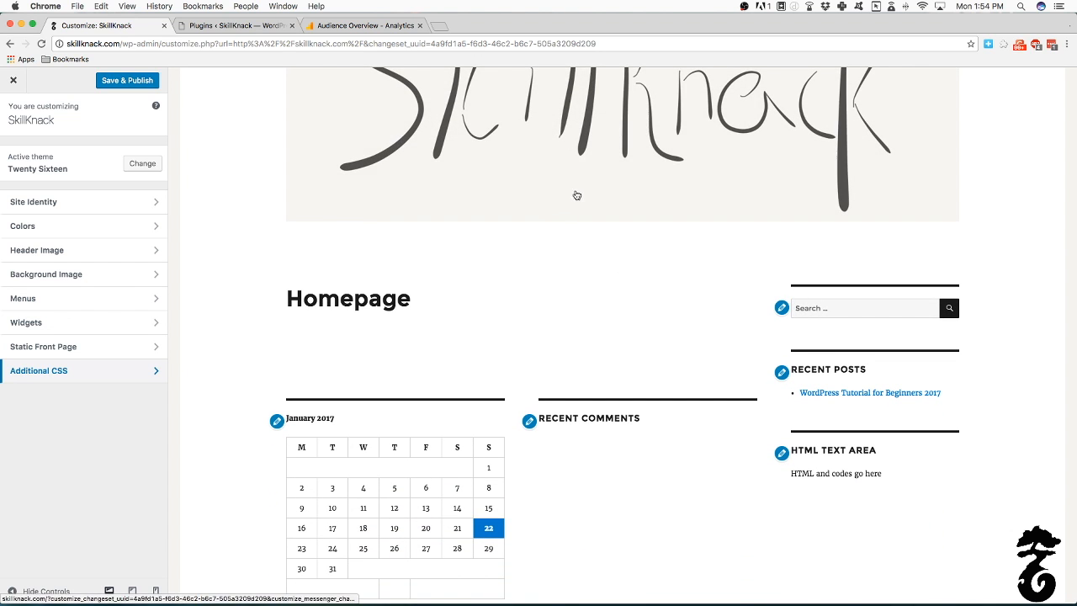
left_click(140, 85)
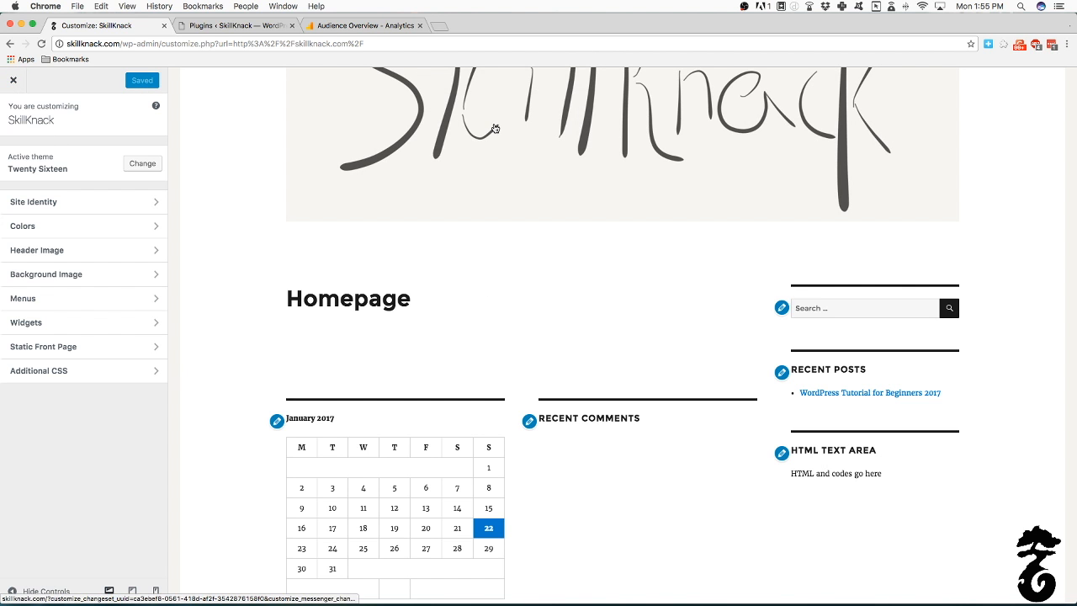
scroll(527, 210, "up", 6)
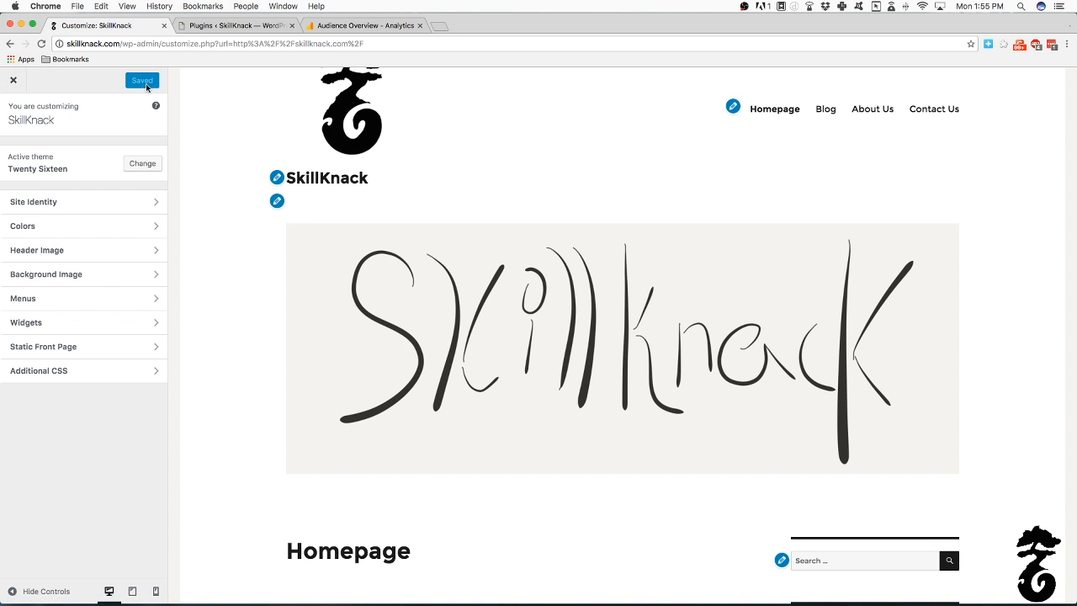
left_click(12, 80)
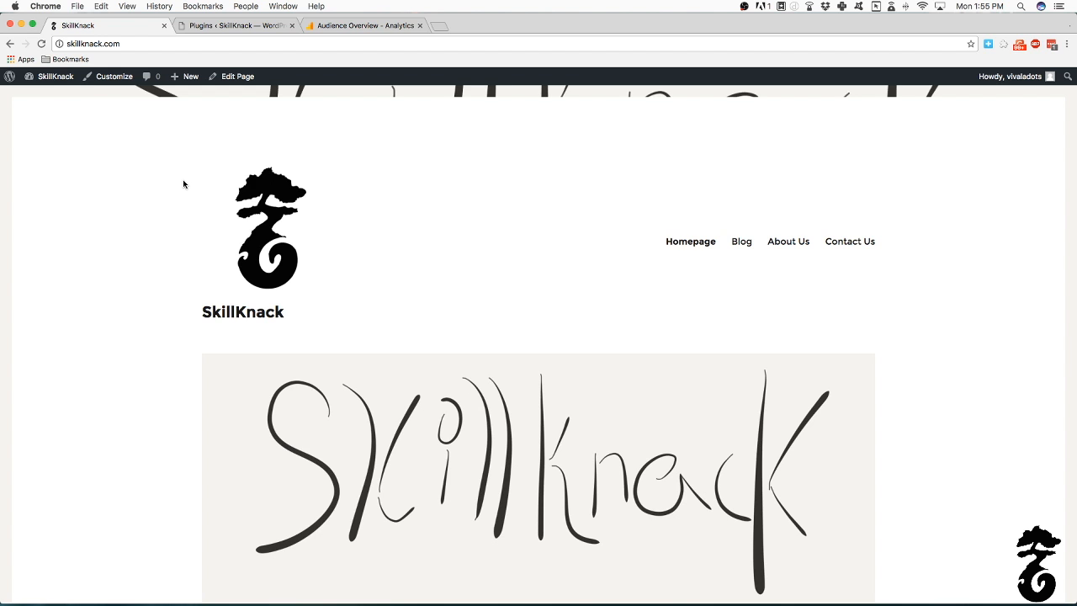
Review the published SkillKnack homepage from the header to the footer.
scroll(184, 183, "down", 10)
scroll(184, 184, "up", 10)
scroll(183, 184, "down", 10)
scroll(184, 184, "up", 10)
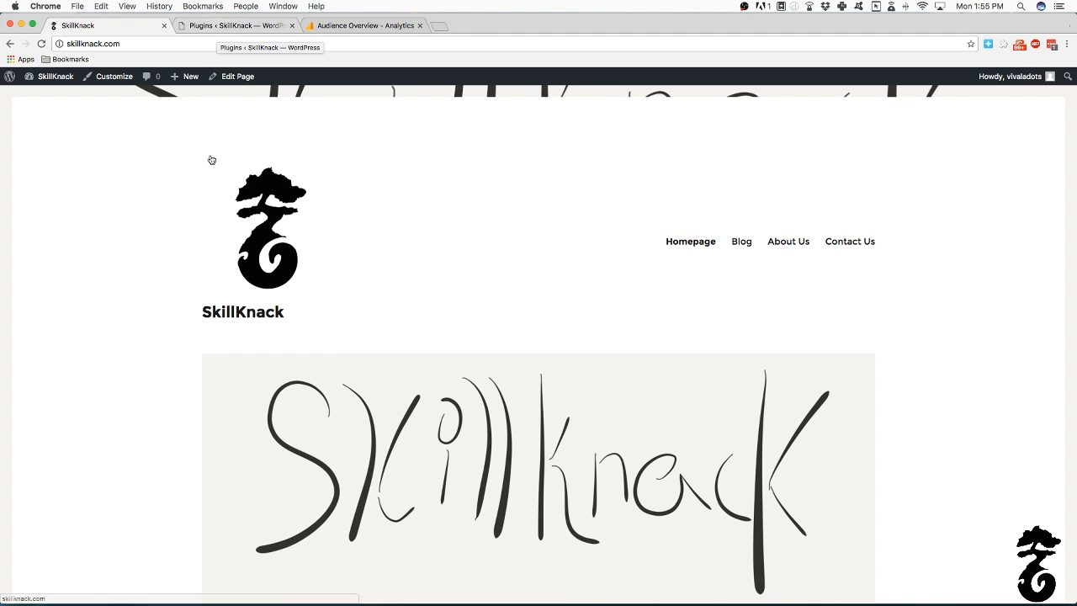
Look over the installed plugins page, the Google Analytics Audience Overview report and the live homepage again.
left_click(212, 31)
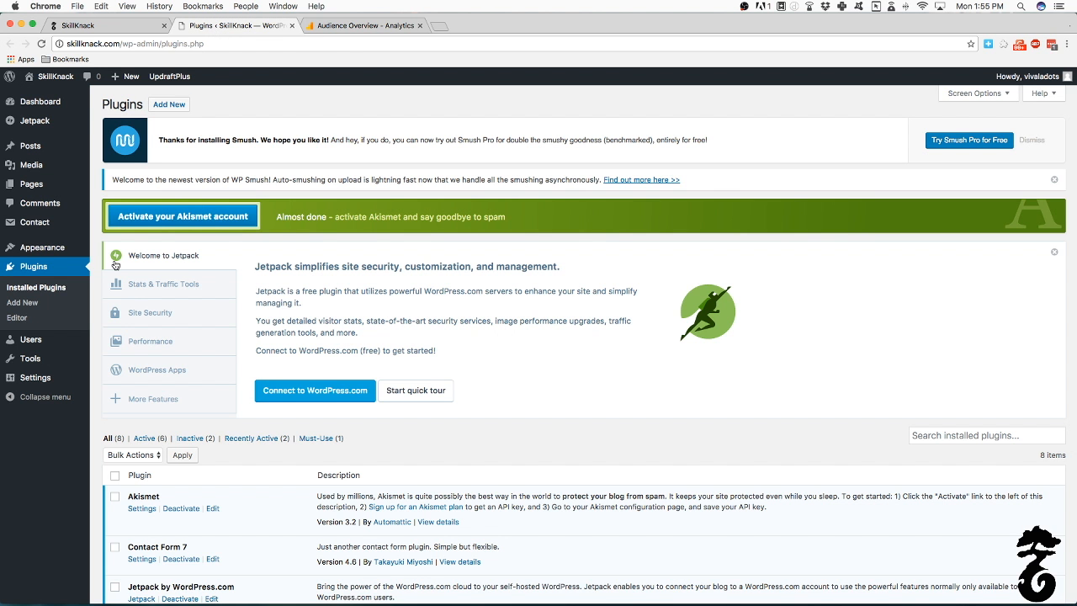
left_click(84, 25)
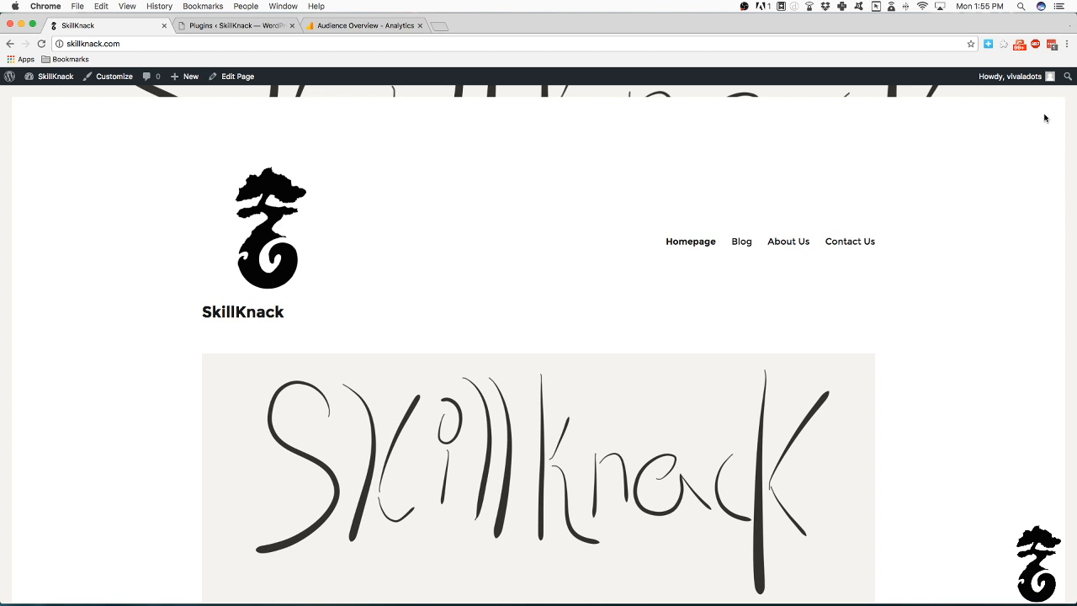
left_click(374, 27)
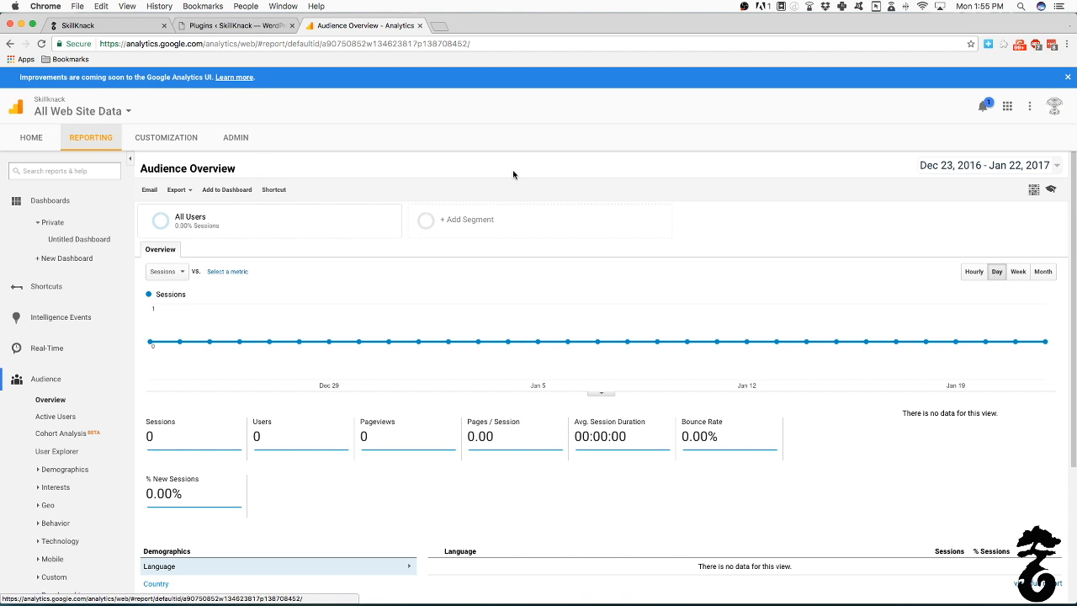
mouse_move(202, 216)
left_click(225, 25)
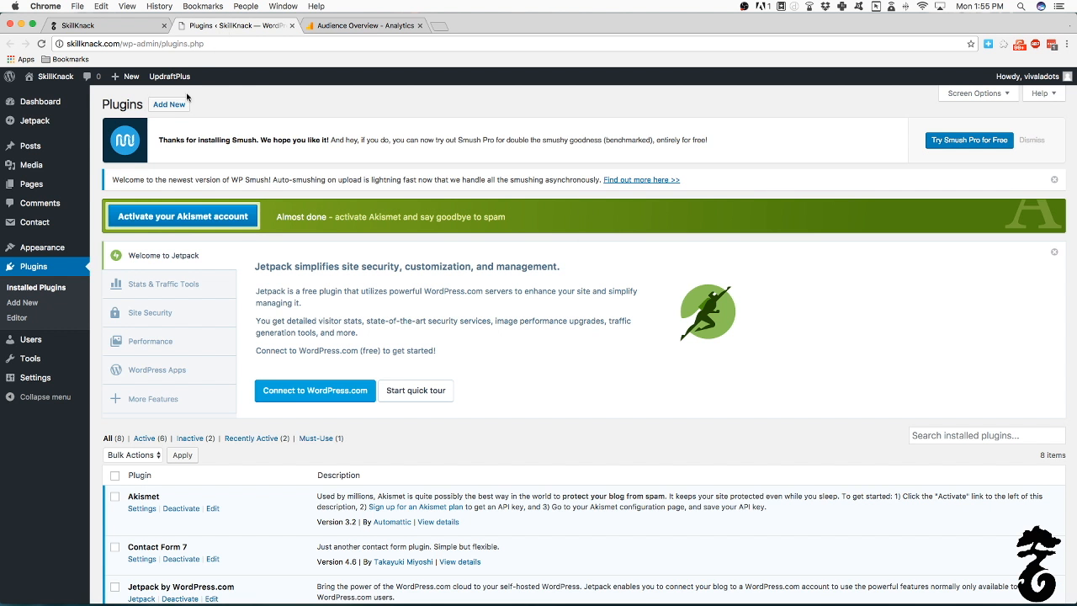
mouse_move(168, 74)
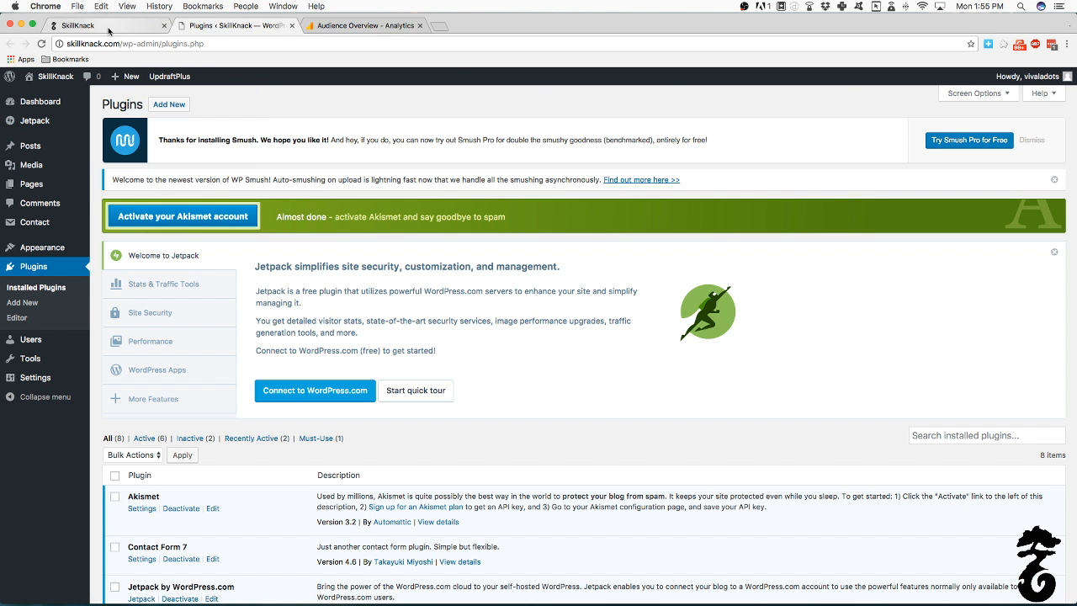
left_click(78, 25)
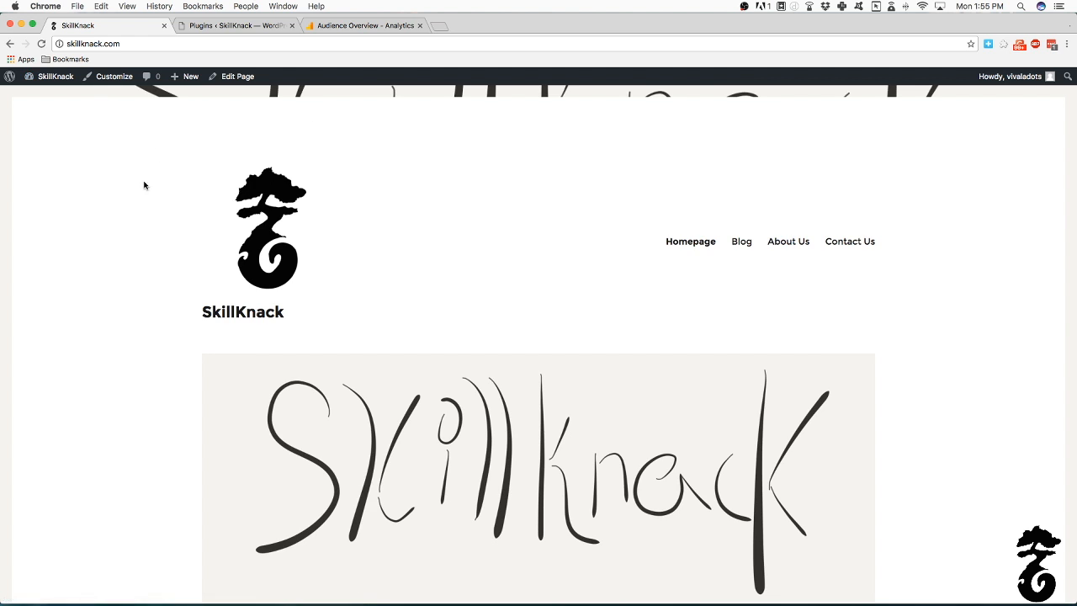
scroll(228, 216, "down", 10)
scroll(227, 216, "up", 10)
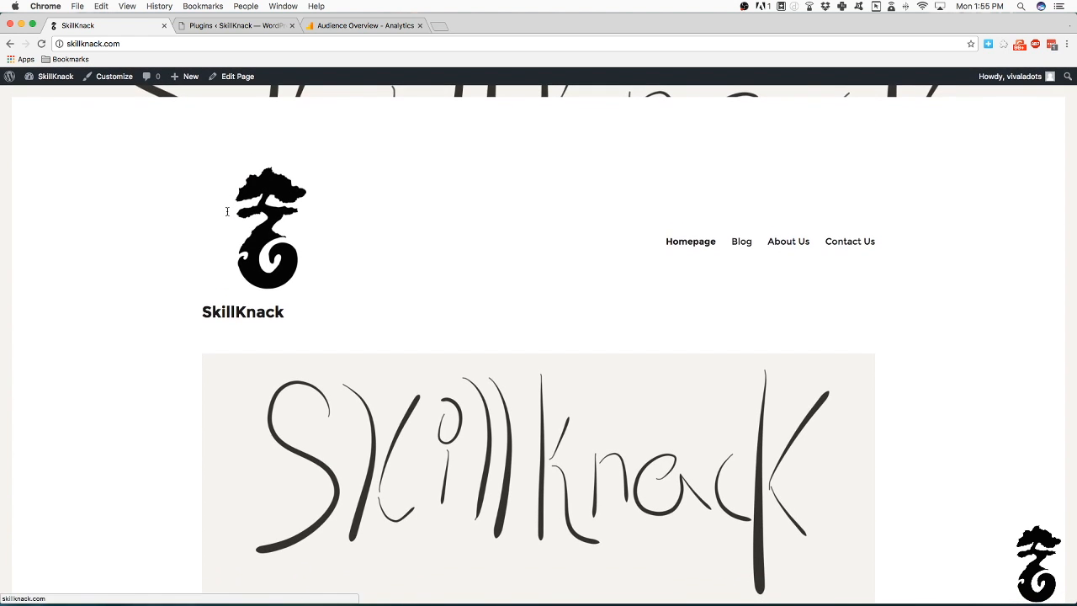
Go to the site dashboard, open UpdraftPlus Backups and run a one-time backup including the database and files.
left_click(51, 75)
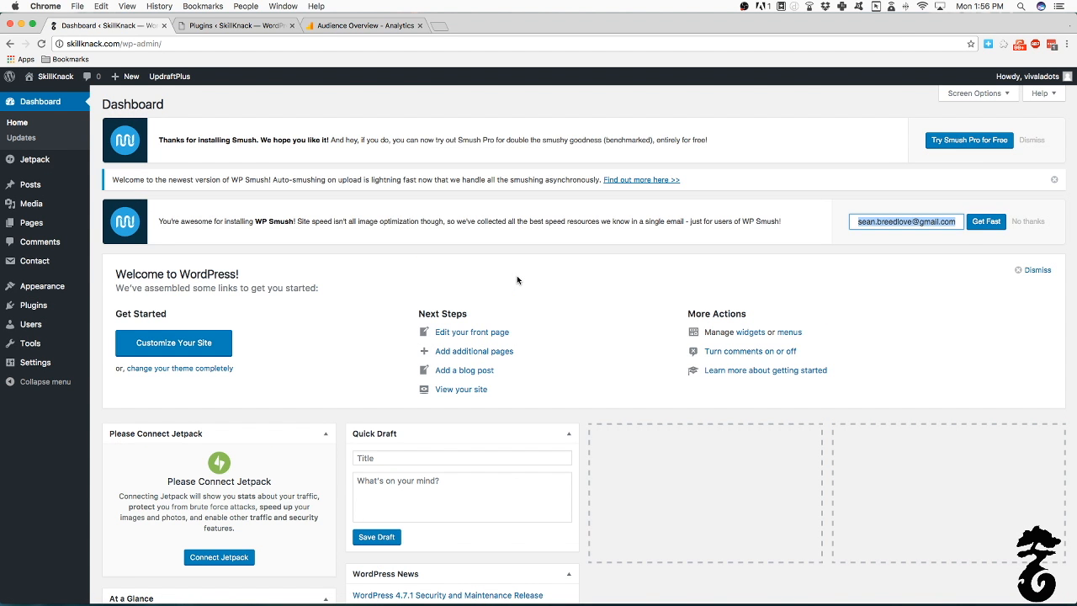
mouse_move(7, 204)
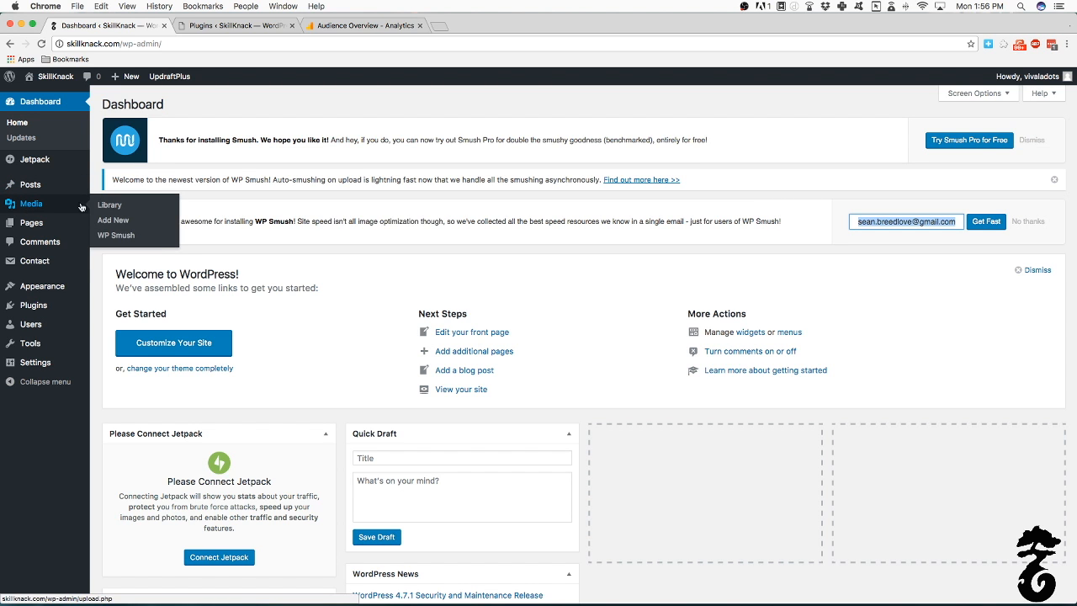
scroll(300, 264, "down", 5)
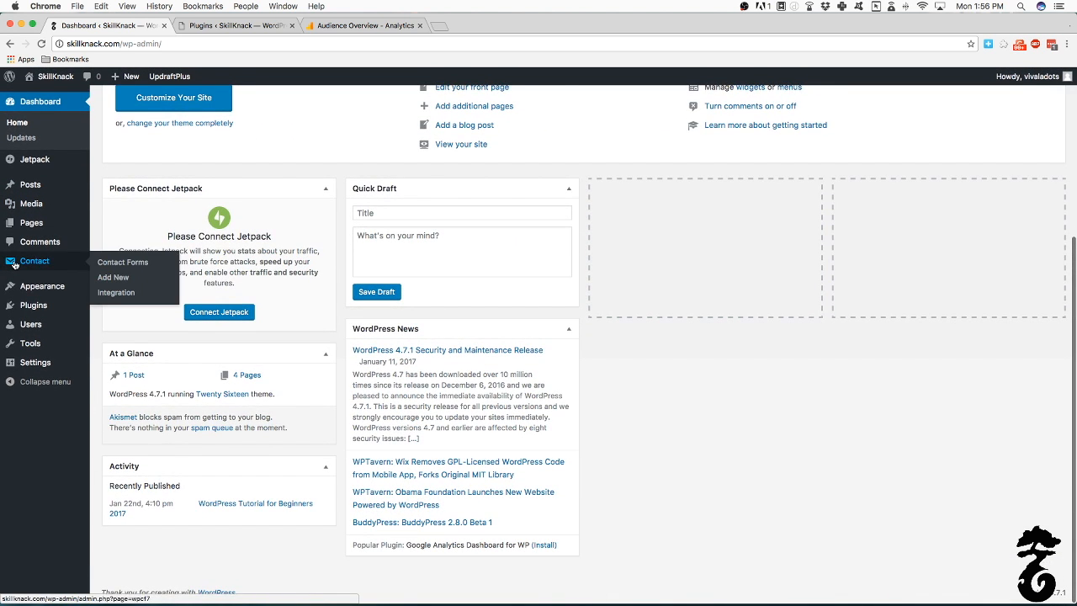
mouse_move(24, 306)
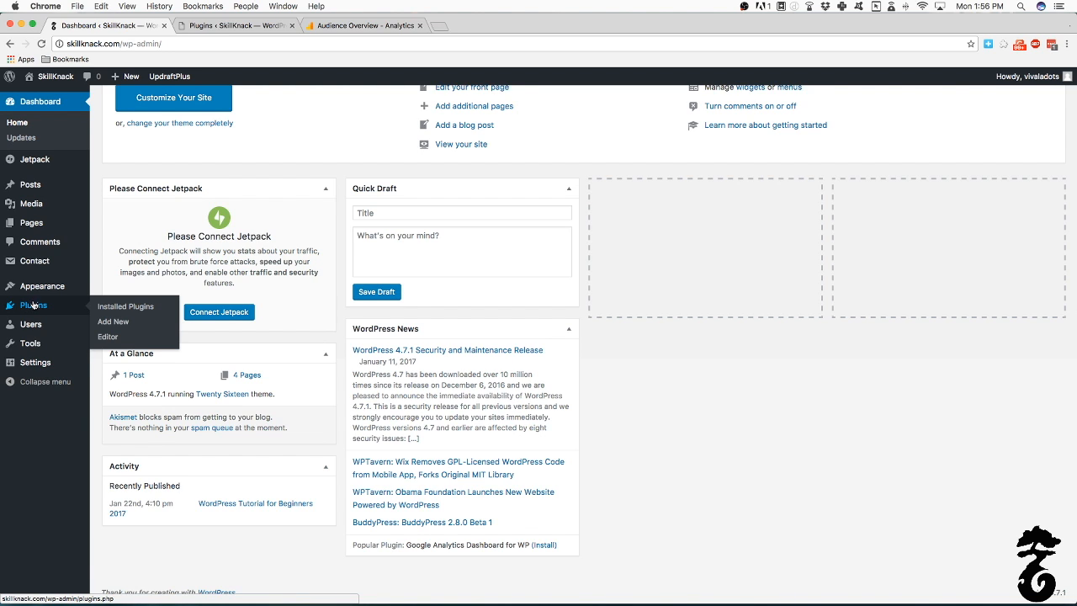
mouse_move(40, 362)
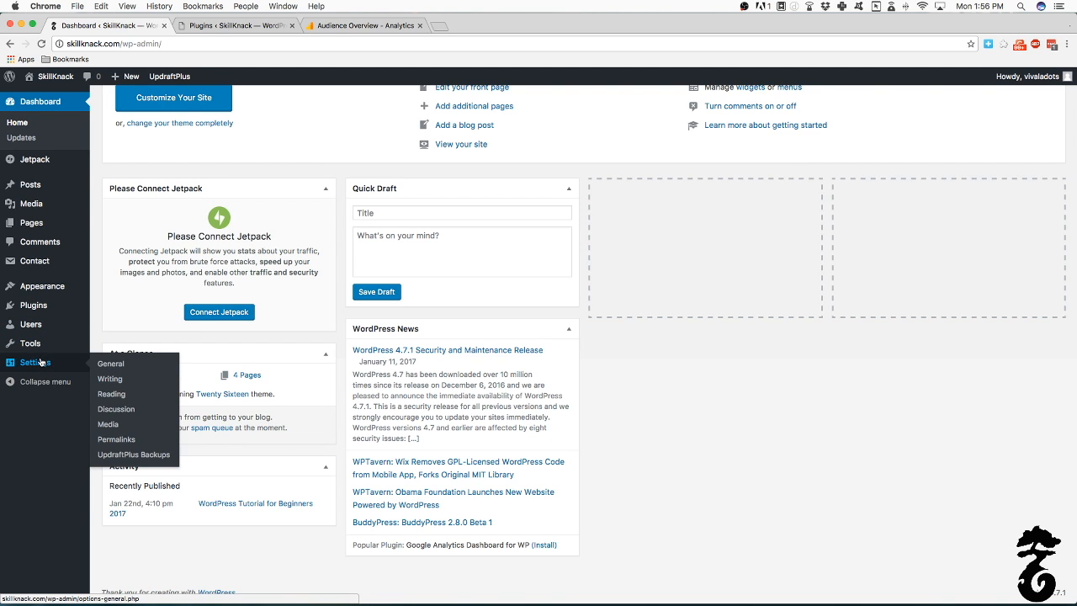
left_click(146, 458)
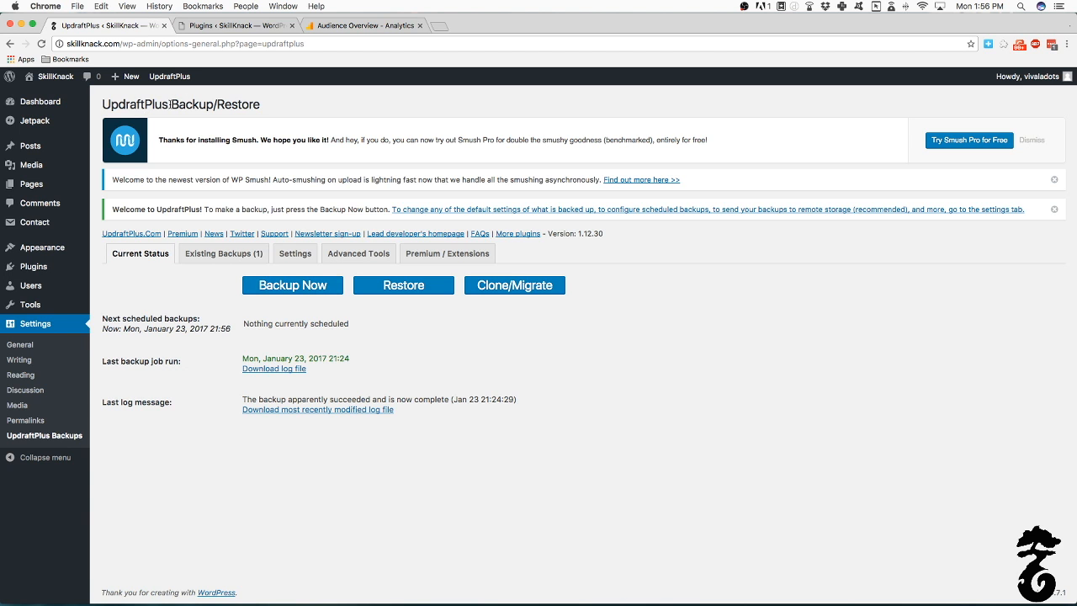
left_click(262, 283)
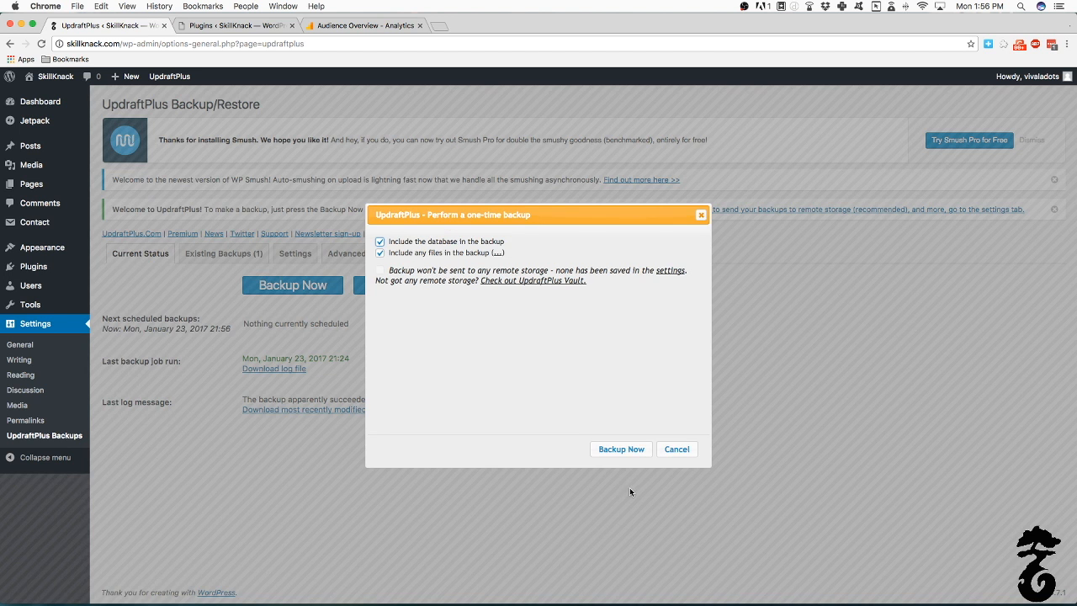
left_click(620, 450)
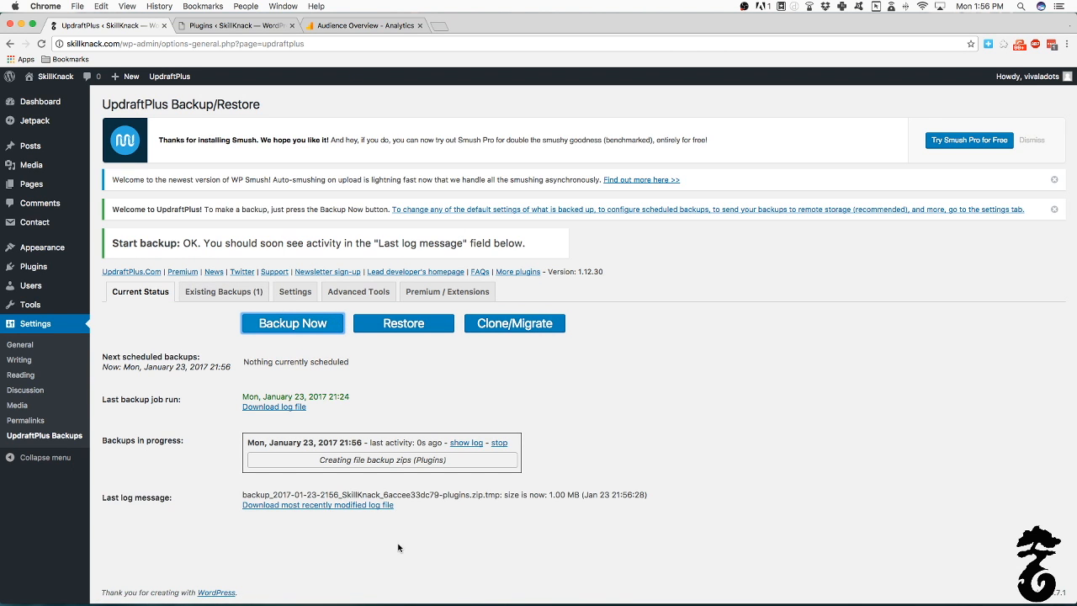
mouse_move(586, 594)
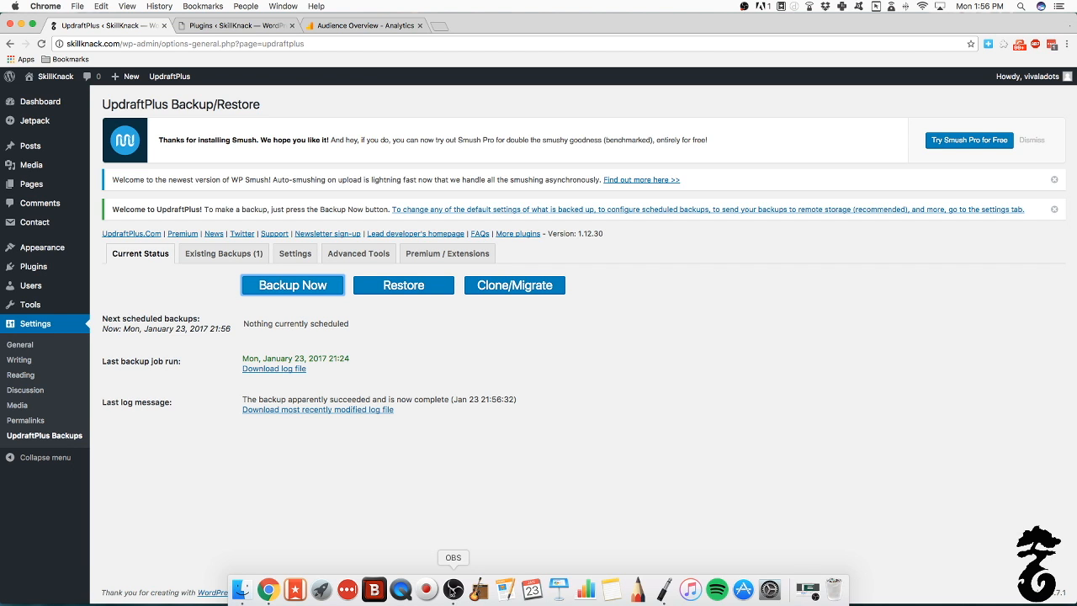
right_click(452, 591)
left_click(451, 591)
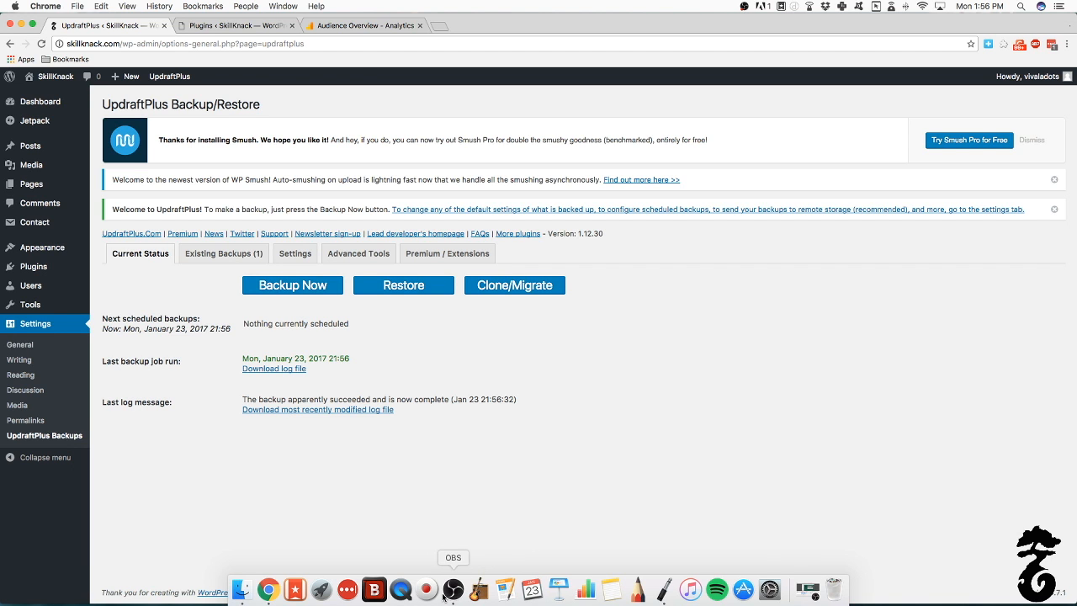